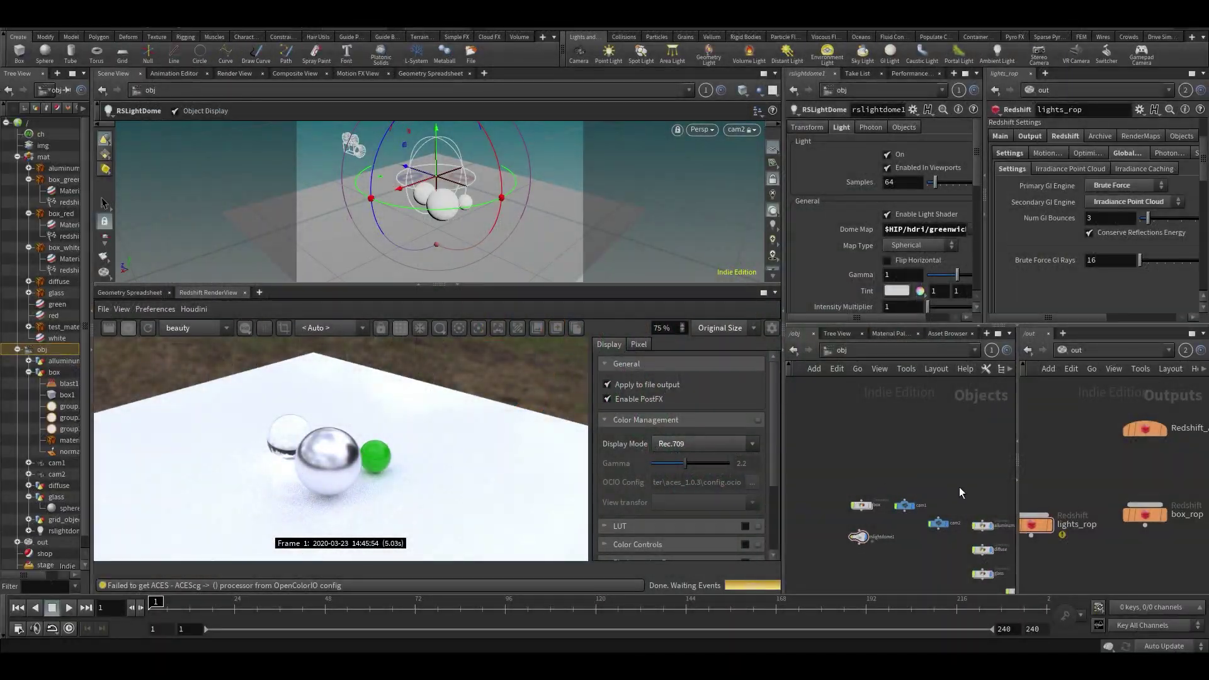
Step: Turn off the display of the alluminum, diffuse, glass and grid_object1 objects
{"action": "middle_click_drag", "start_coordinate": [970, 533], "coordinate": [890, 466]}
{"action": "scroll", "coordinate": [891, 470], "scroll_direction": "up", "scroll_amount": 3}
{"action": "left_click_drag", "start_coordinate": [901, 412], "coordinate": [901, 472]}
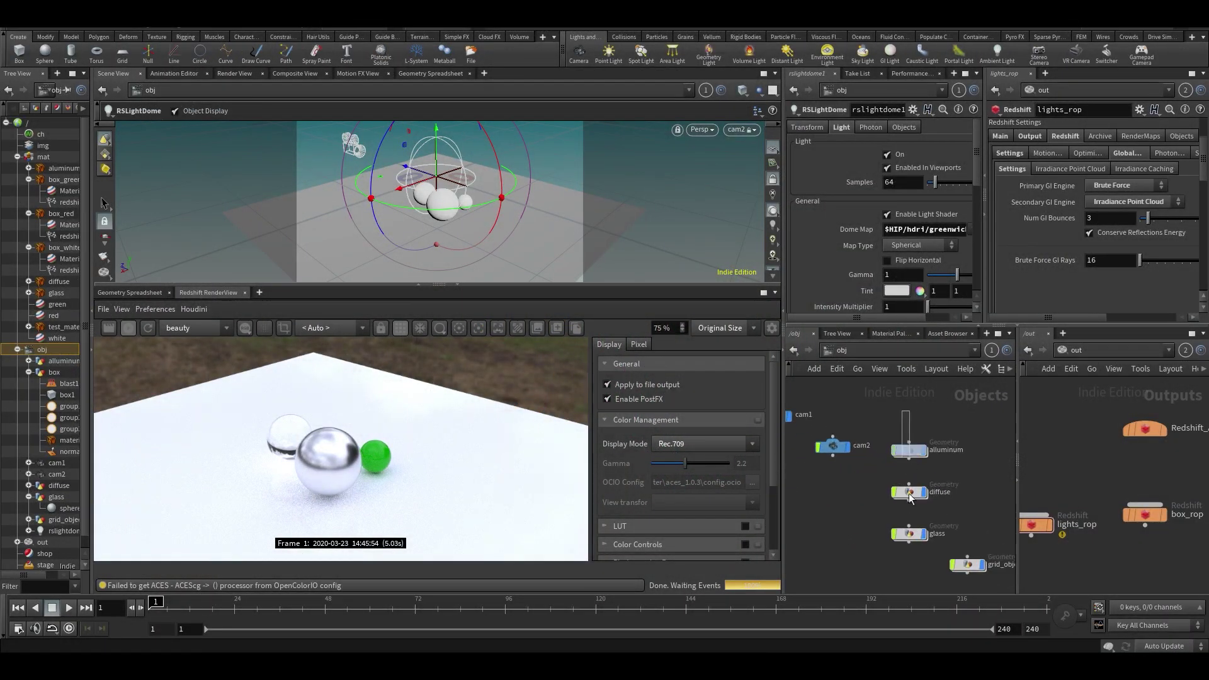
{"action": "left_click_drag", "start_coordinate": [907, 411], "coordinate": [907, 569]}
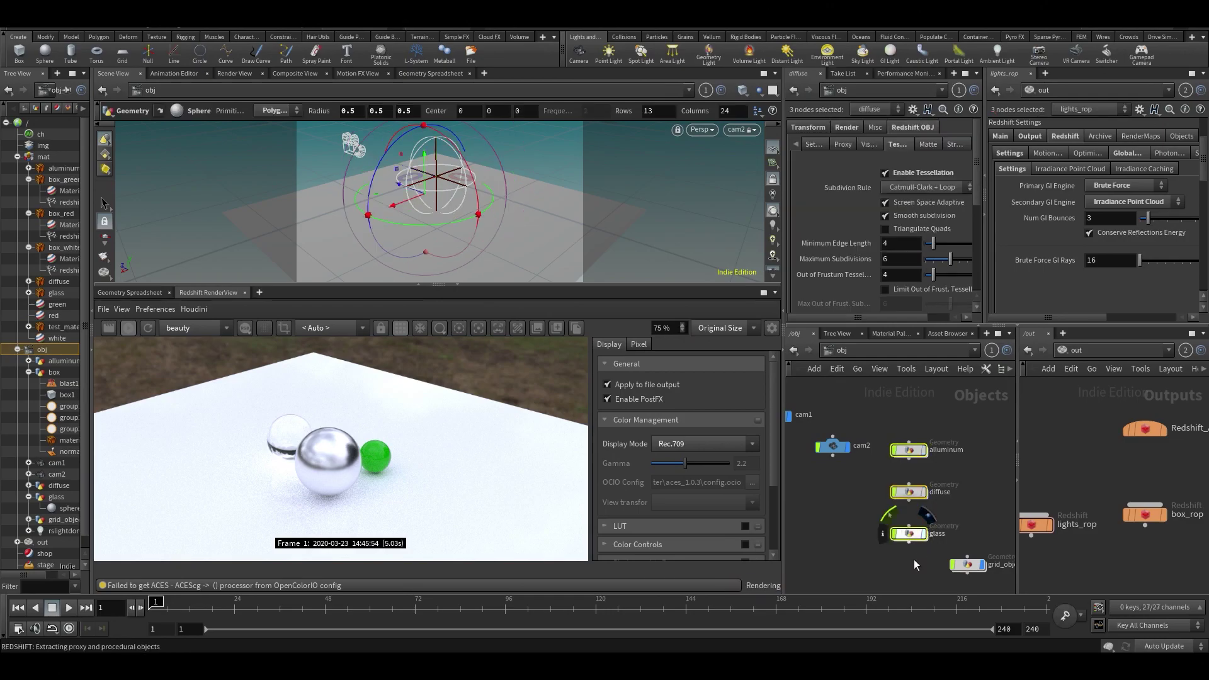
{"action": "middle_click_drag", "start_coordinate": [915, 564], "coordinate": [841, 516]}
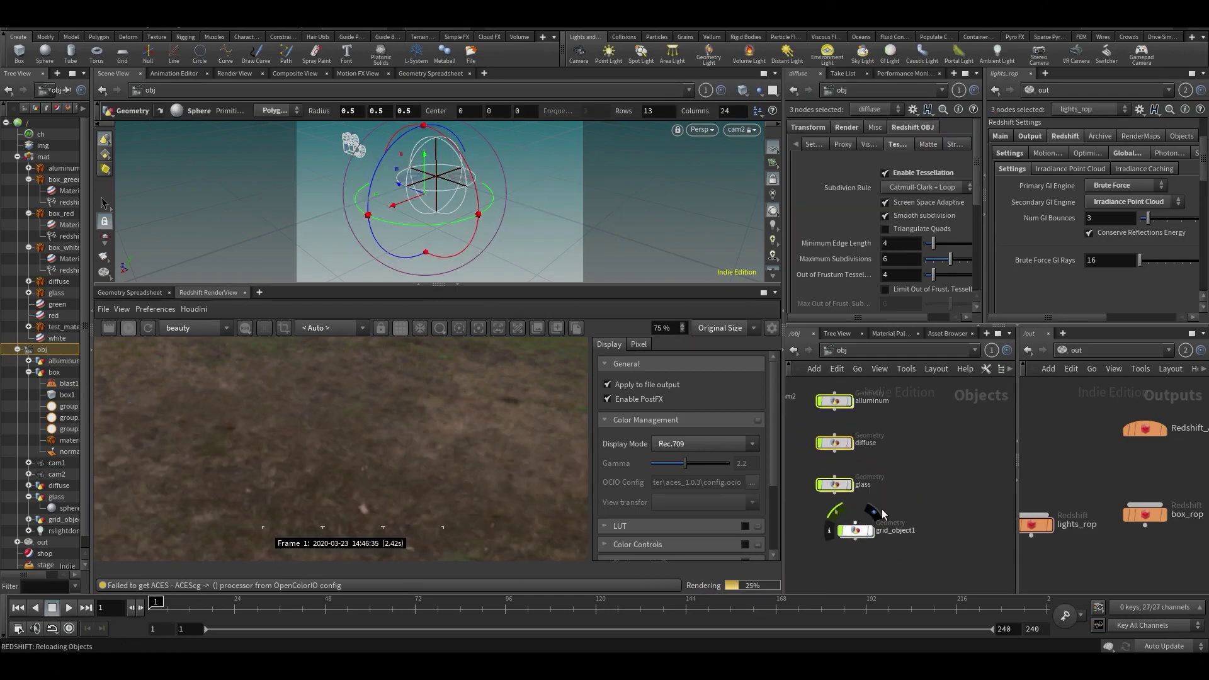
Step: Add a Sphere geometry object to an empty area of the object network
{"action": "left_click", "coordinate": [961, 433]}
{"action": "key", "text": "Tab"}
{"action": "type", "text": "s"}
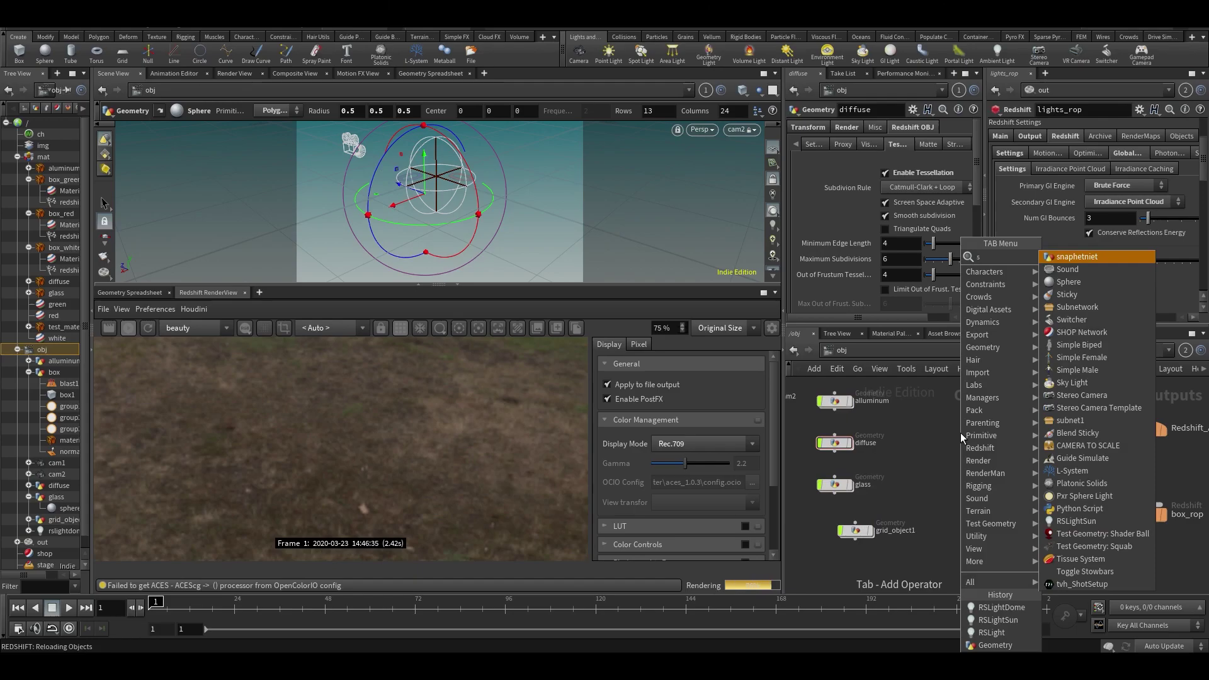
{"action": "type", "text": "phe"}
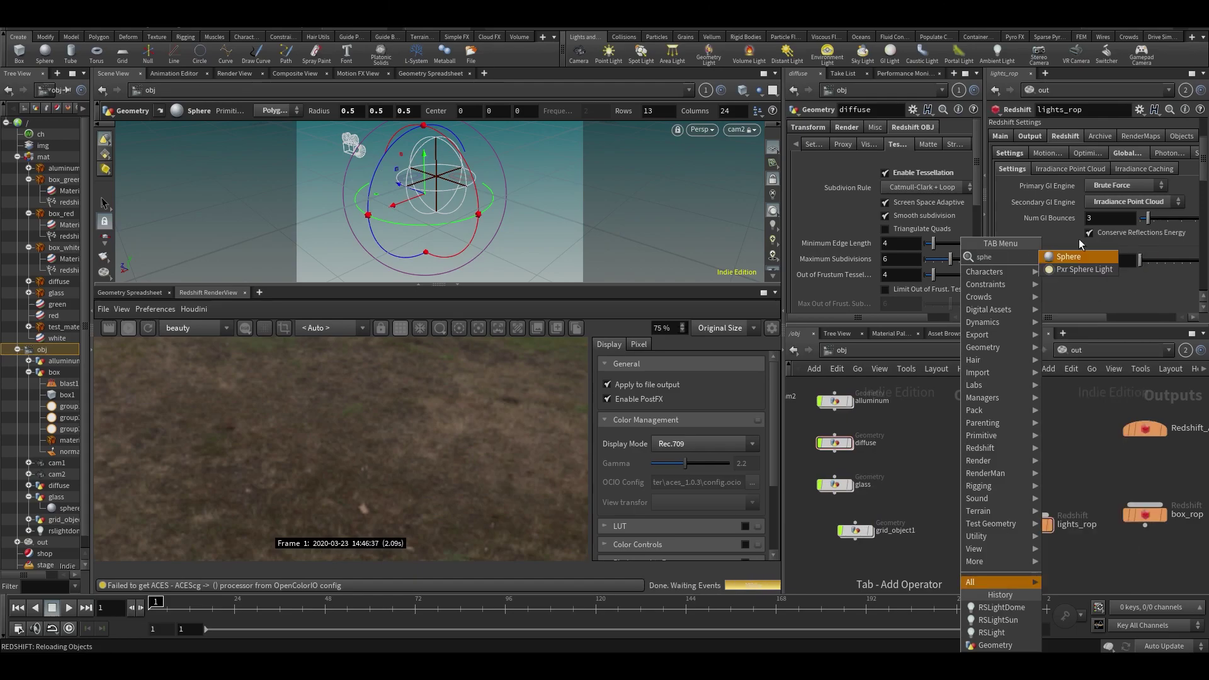
{"action": "left_click", "coordinate": [1067, 258]}
{"action": "left_click", "coordinate": [957, 423]}
{"action": "scroll", "coordinate": [950, 459], "scroll_direction": "up", "scroll_amount": 2}
{"action": "middle_click_drag", "start_coordinate": [978, 445], "coordinate": [888, 512]}
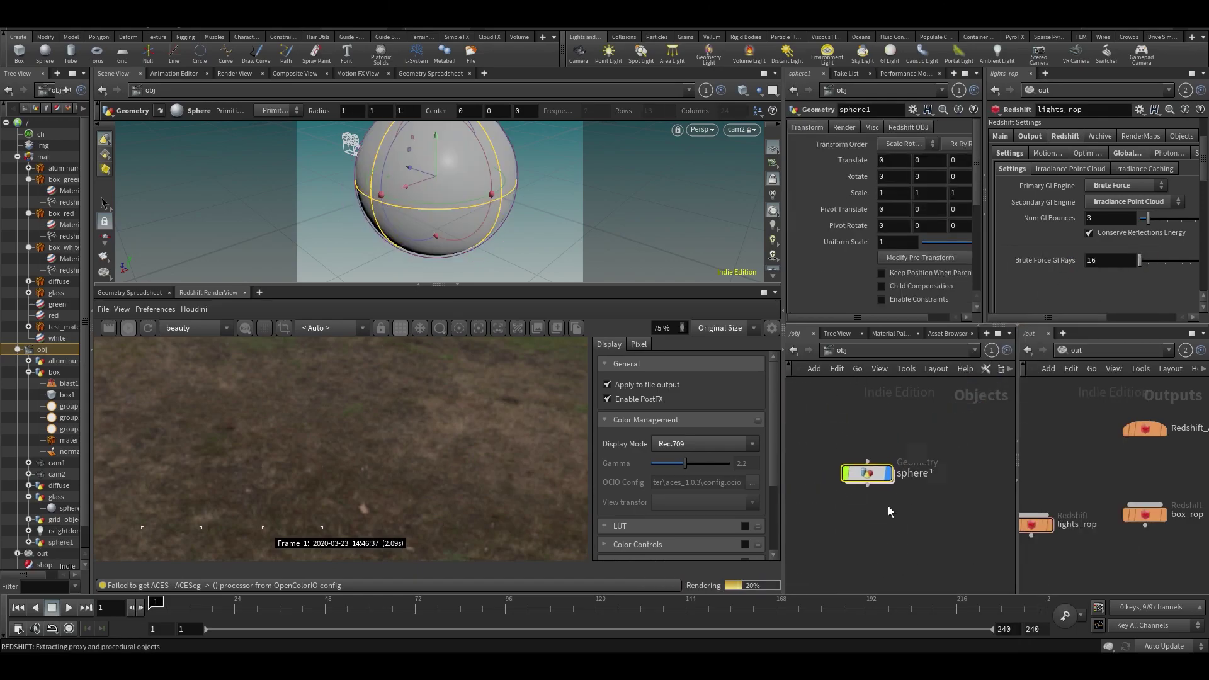
{"action": "right_click_drag", "start_coordinate": [630, 233], "coordinate": [479, 220], "text": "alt"}
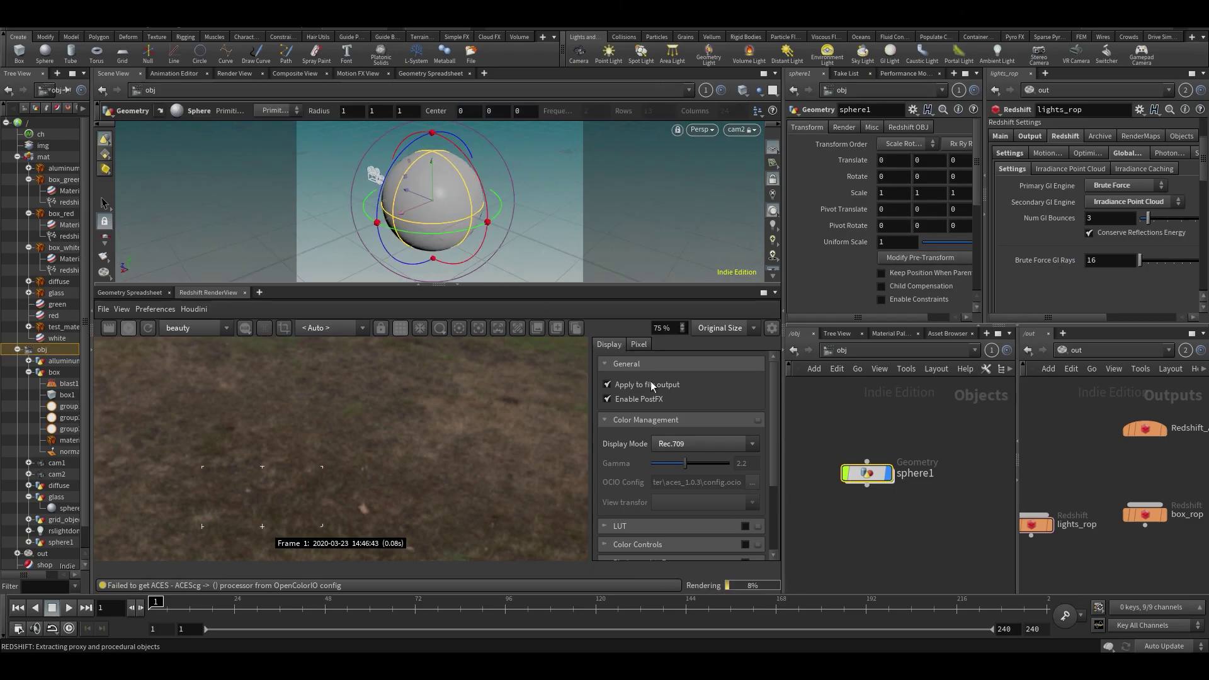
Step: Inside the new sphere object, set the sphere's primitive type to Polygon and its frequency to 4
{"action": "double_click", "coordinate": [844, 472]}
{"action": "left_click", "coordinate": [907, 127]}
{"action": "left_click", "coordinate": [903, 142]}
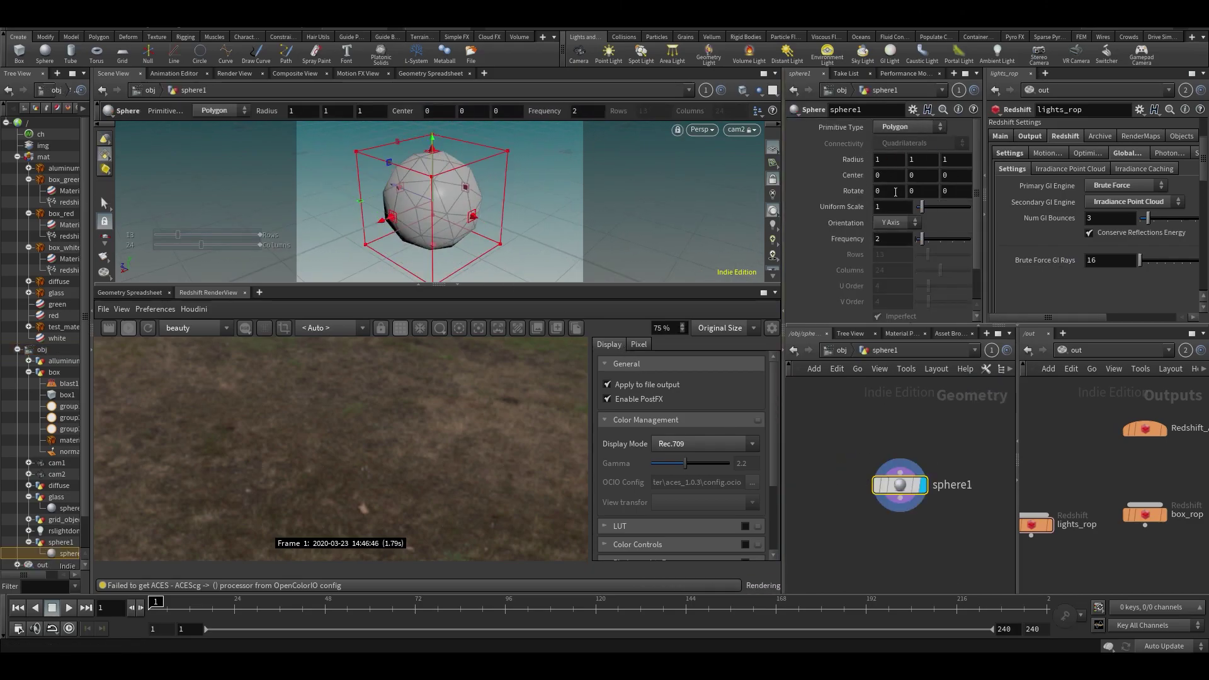
{"action": "left_click_drag", "start_coordinate": [922, 240], "coordinate": [934, 248]}
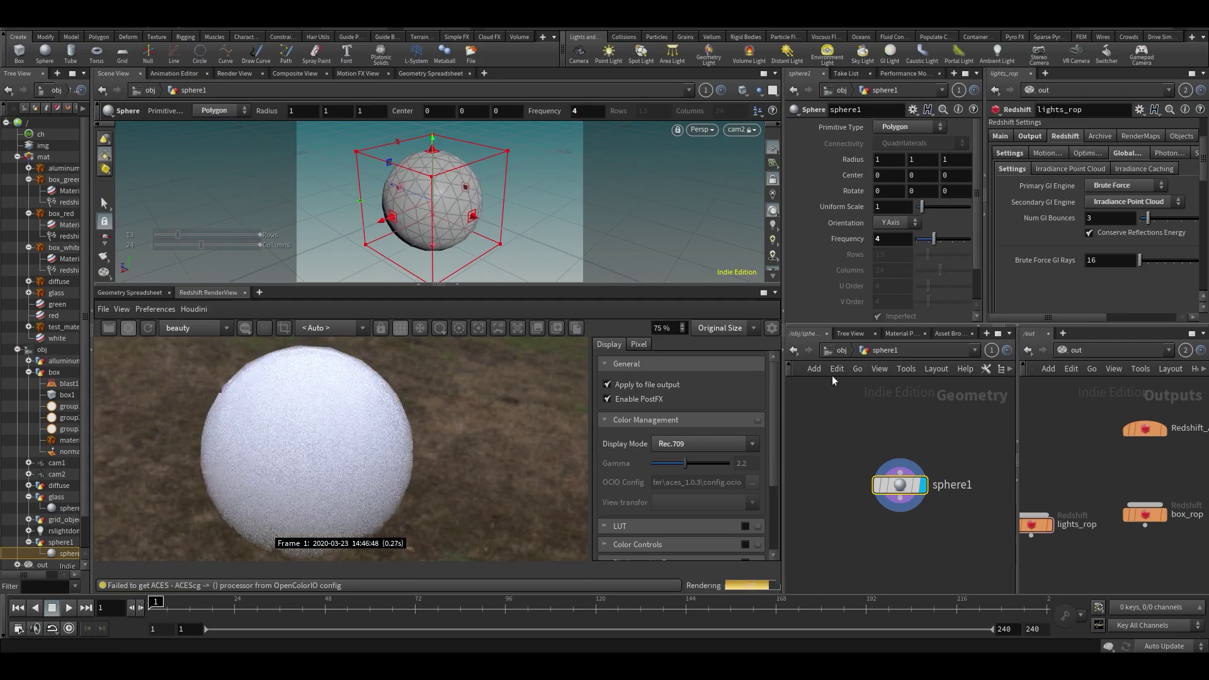
{"action": "scroll", "coordinate": [390, 409], "scroll_direction": "down", "scroll_amount": 4}
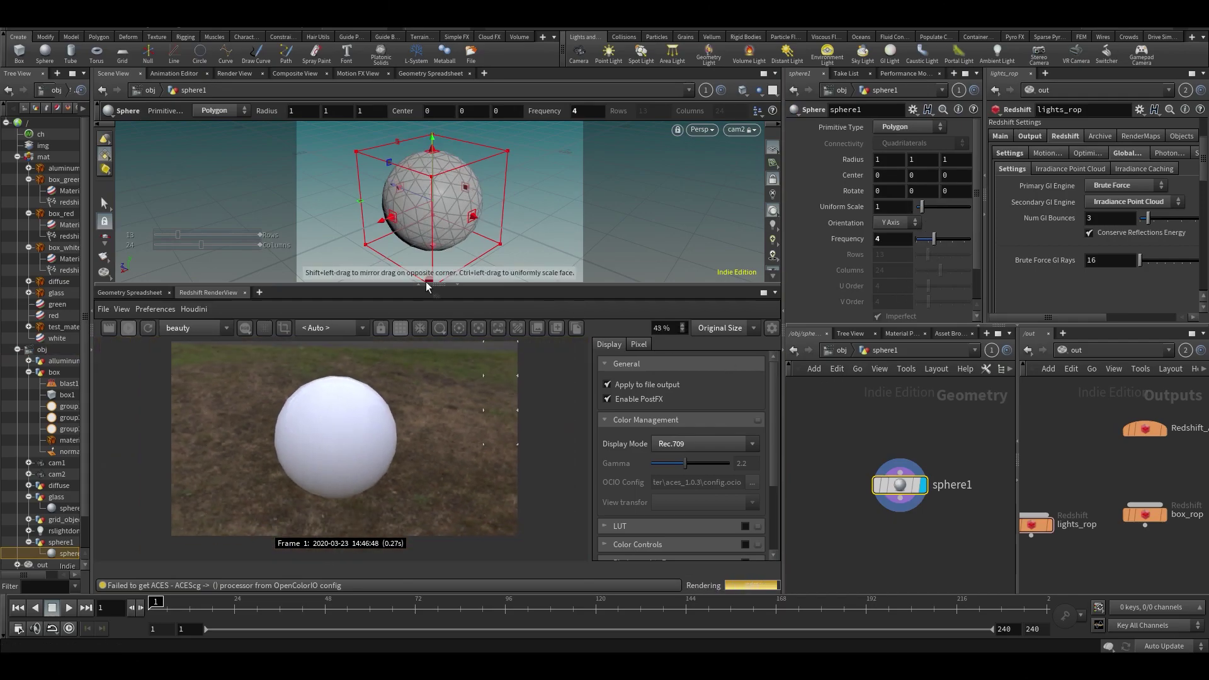
Step: Return to object level and enable Redshift tessellation on sphere1
{"action": "left_click", "coordinate": [843, 350]}
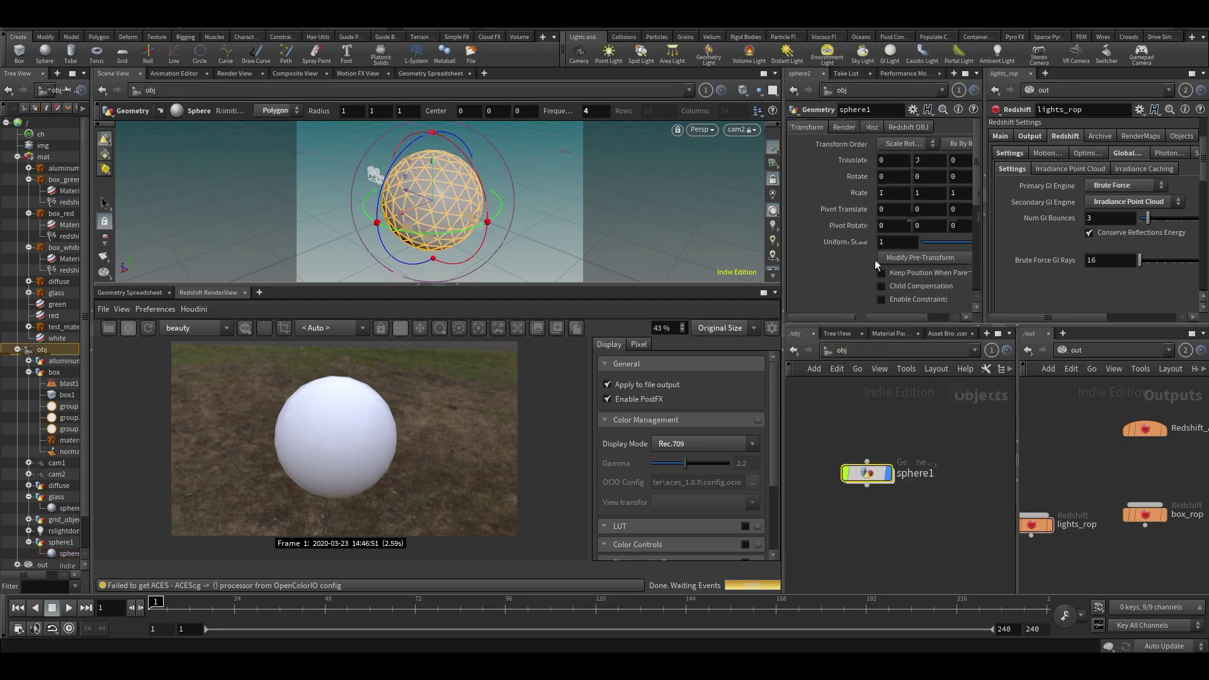
{"action": "left_click", "coordinate": [908, 126]}
{"action": "left_click", "coordinate": [884, 145]}
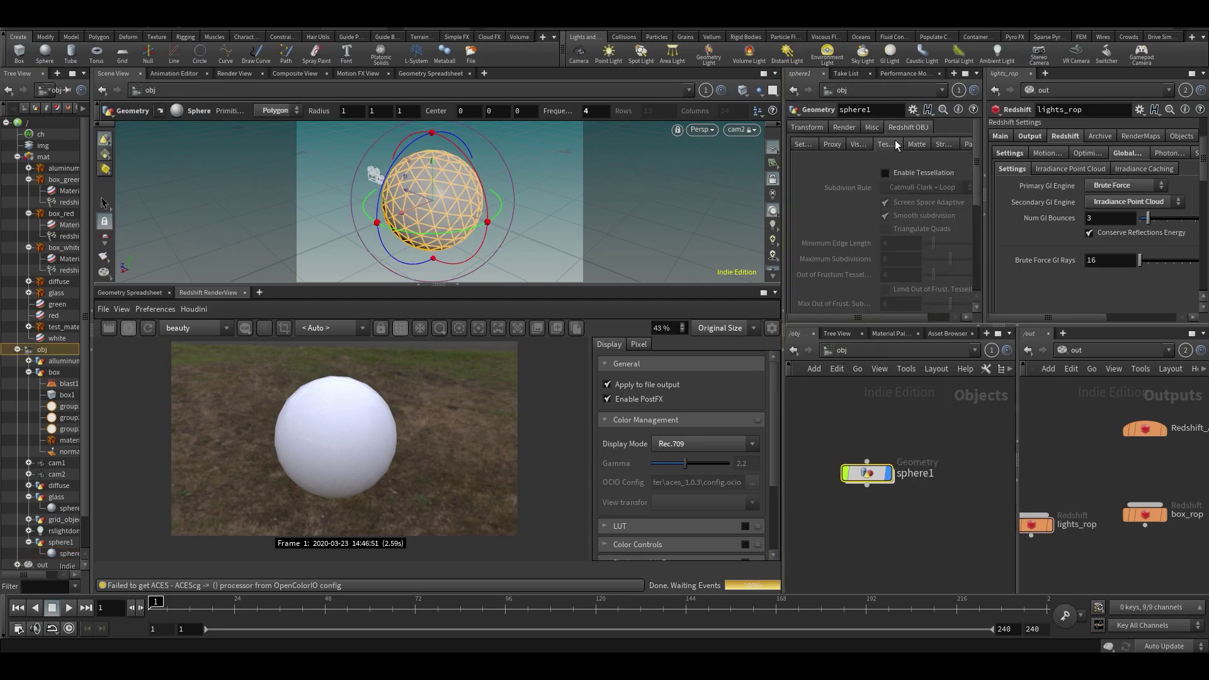
{"action": "left_click", "coordinate": [894, 173]}
{"action": "scroll", "coordinate": [342, 444], "scroll_direction": "up", "scroll_amount": 2}
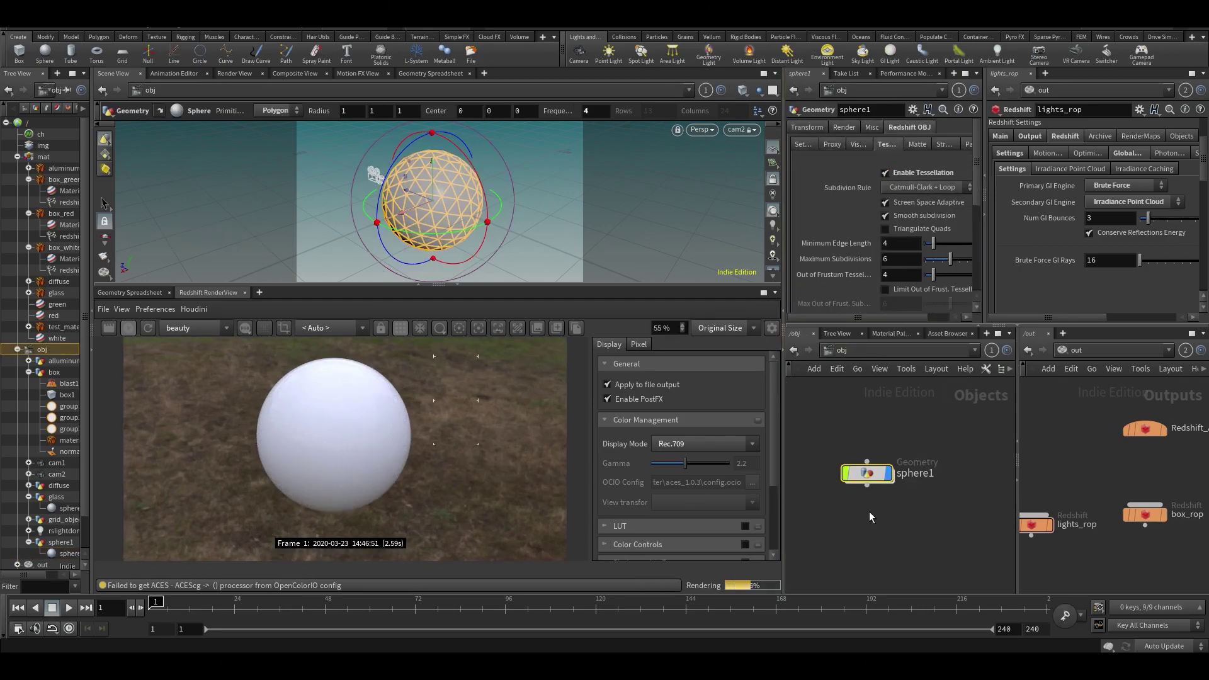
Step: Widen the parameter and network panes and switch the out network to the mat context
{"action": "middle_click_drag", "start_coordinate": [869, 511], "coordinate": [915, 470]}
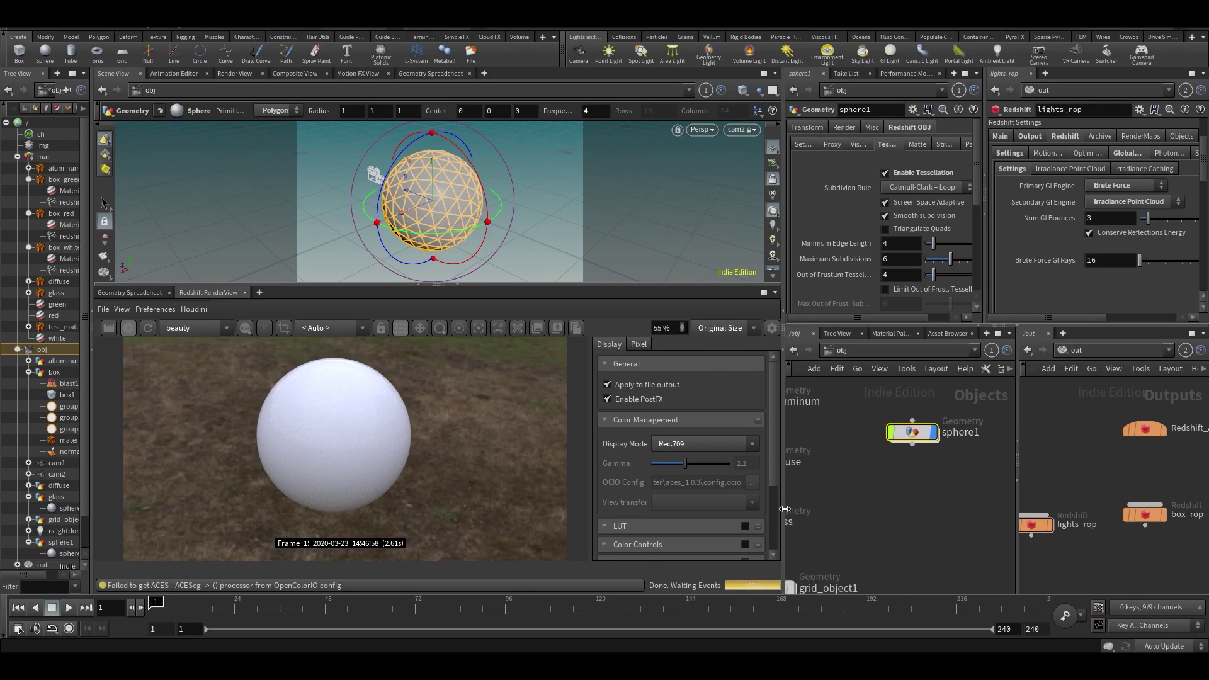
{"action": "left_click_drag", "start_coordinate": [784, 509], "coordinate": [631, 509]}
{"action": "left_click", "coordinate": [1030, 350]}
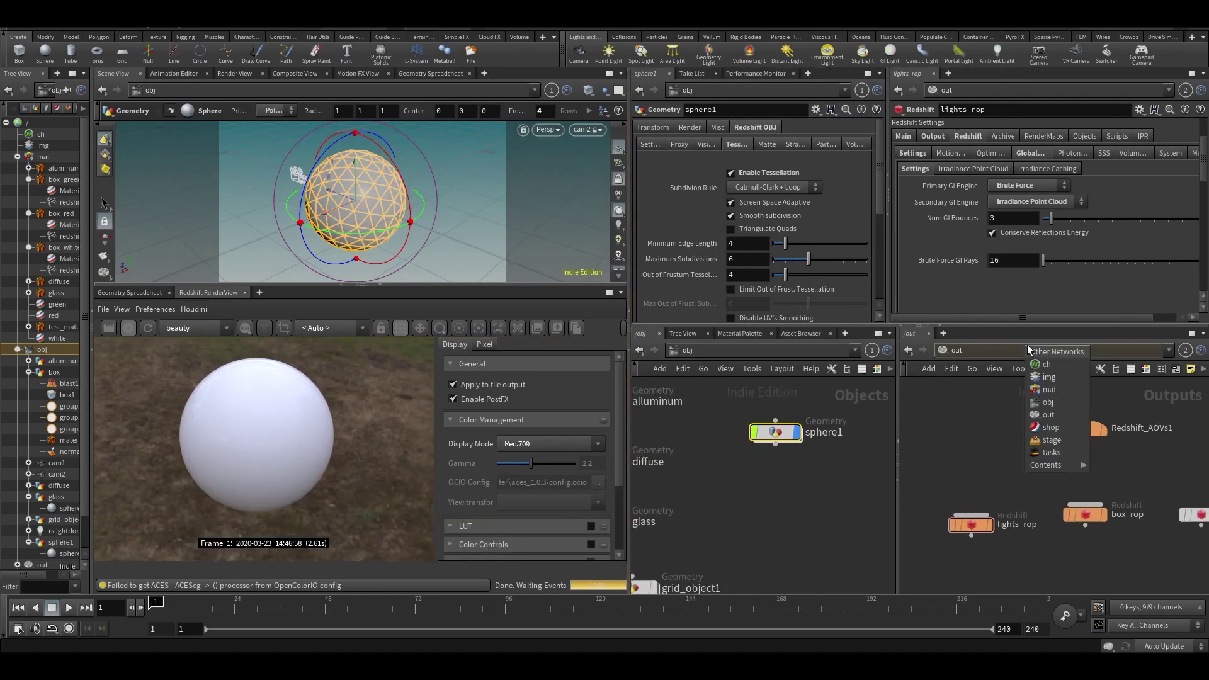
{"action": "left_click", "coordinate": [1038, 389]}
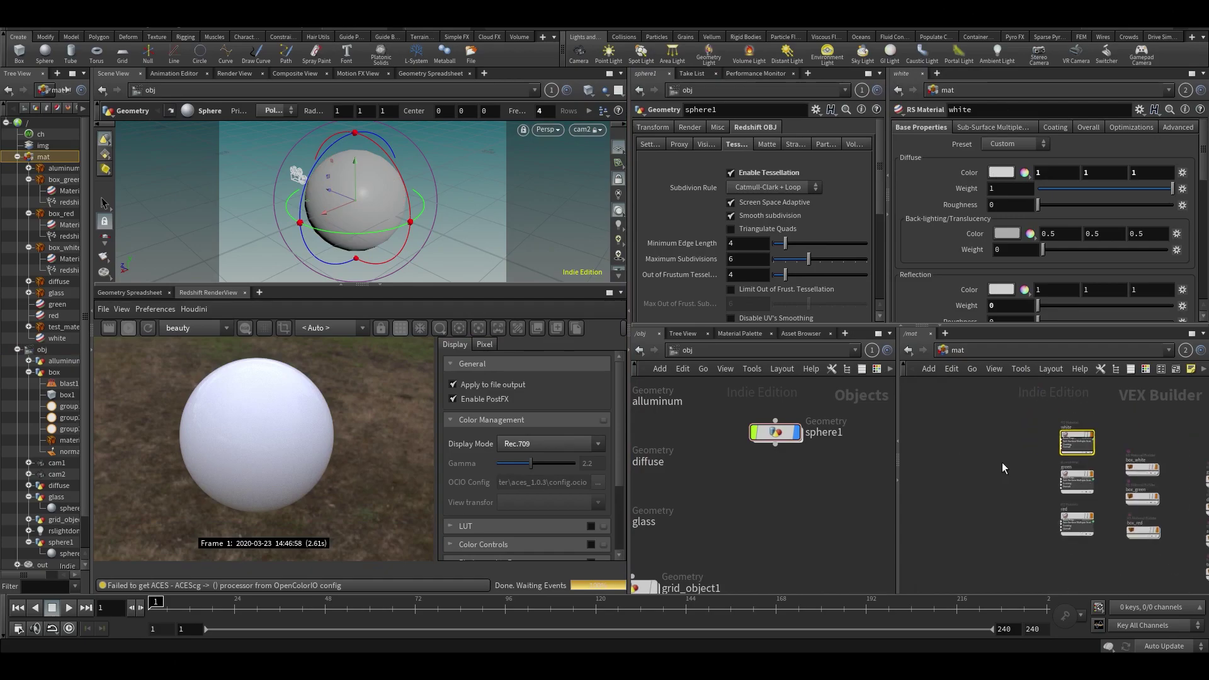
Step: Add an RS Material Builder to the material network and go inside it
{"action": "key", "text": "Tab"}
{"action": "key", "text": "Escape"}
{"action": "key", "text": "Tab"}
{"action": "type", "text": "rs mat"}
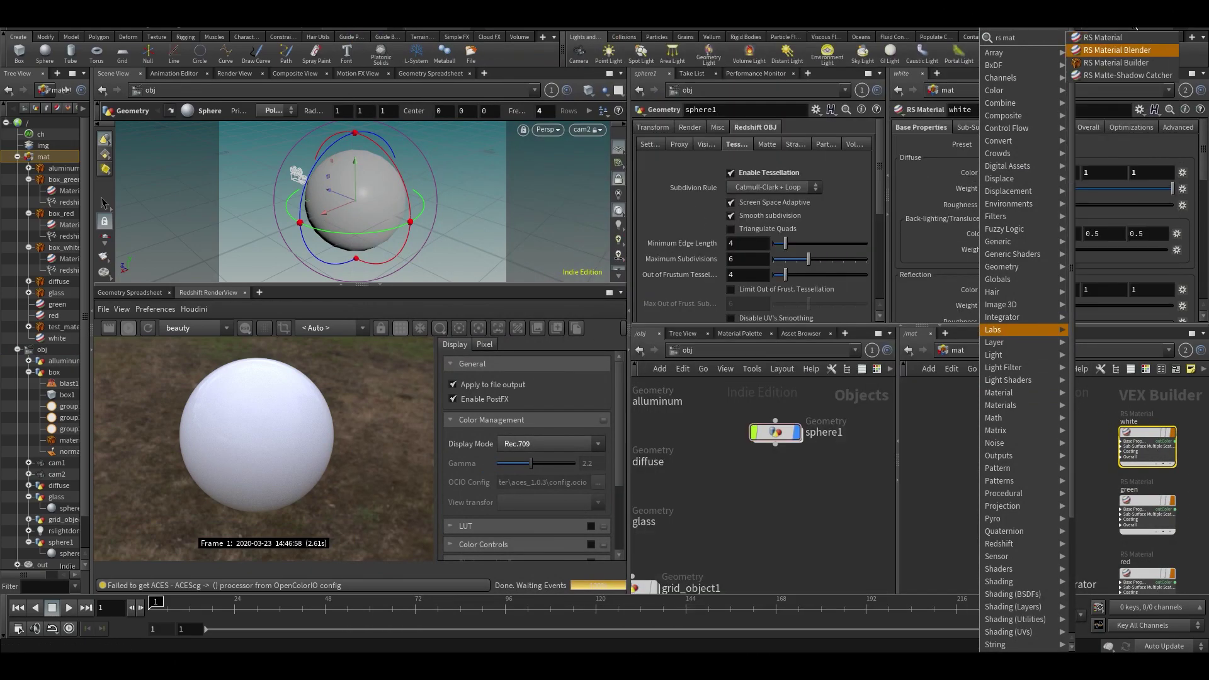
{"action": "left_click", "coordinate": [1106, 63]}
{"action": "left_click", "coordinate": [1012, 463]}
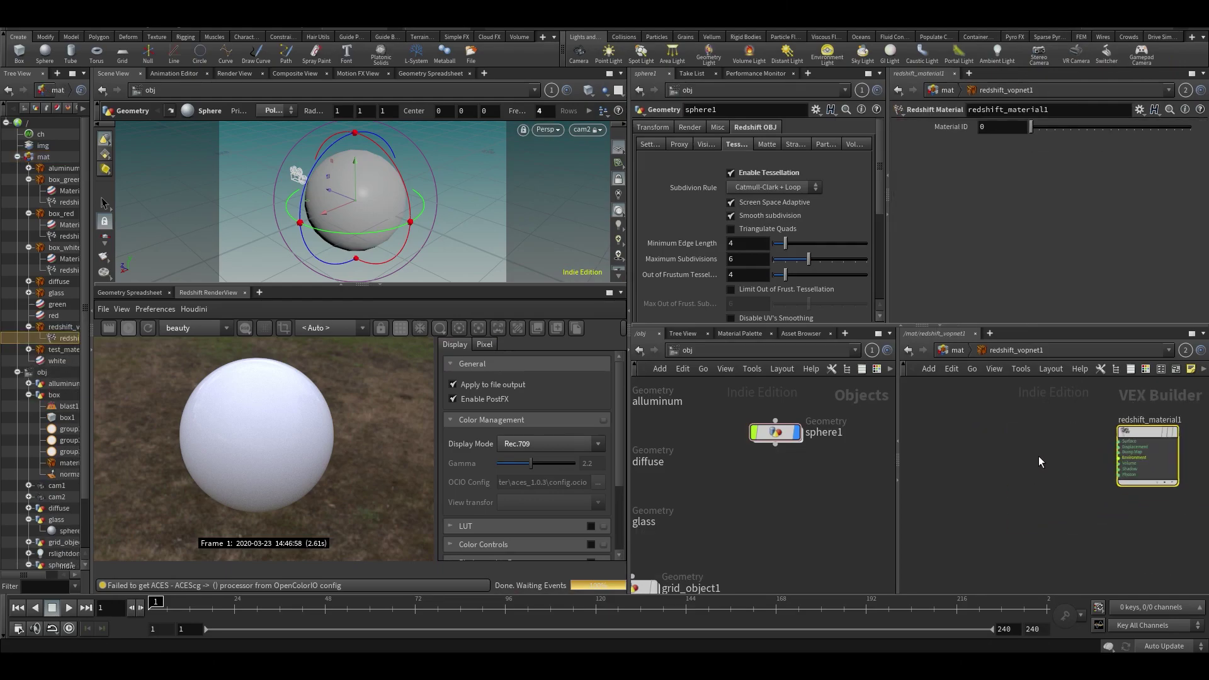
Step: Add an RS Material node and connect its outColor to the Surface input of redshift_material1
{"action": "key", "text": "Tab"}
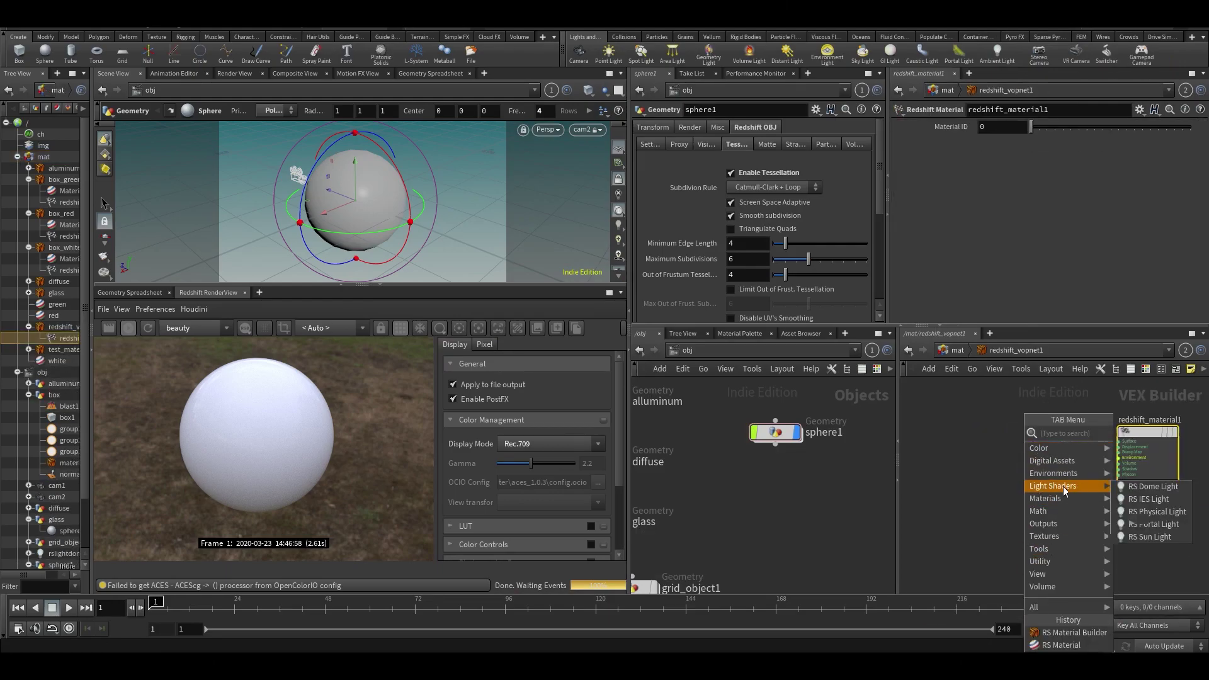
{"action": "mouse_move", "coordinate": [1051, 500]}
{"action": "left_click", "coordinate": [985, 539]}
{"action": "scroll", "coordinate": [1001, 466], "scroll_direction": "up", "scroll_amount": 3}
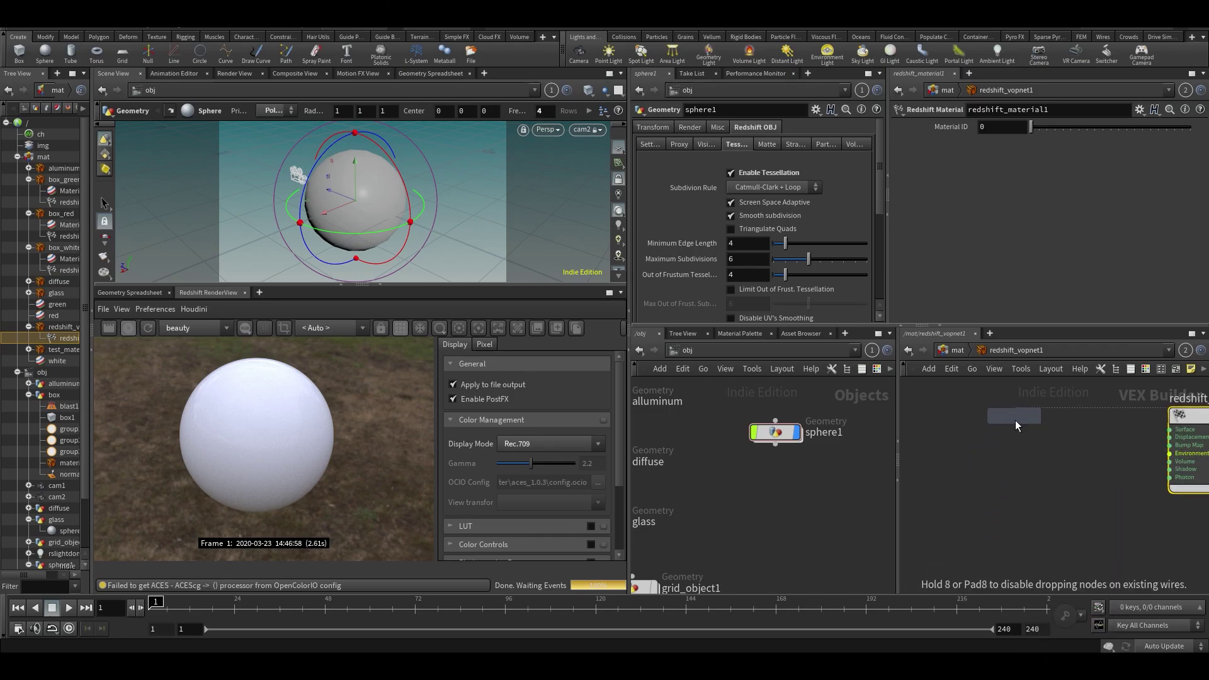
{"action": "left_click", "coordinate": [1015, 421]}
{"action": "left_click", "coordinate": [1057, 430]}
{"action": "left_click", "coordinate": [1169, 430]}
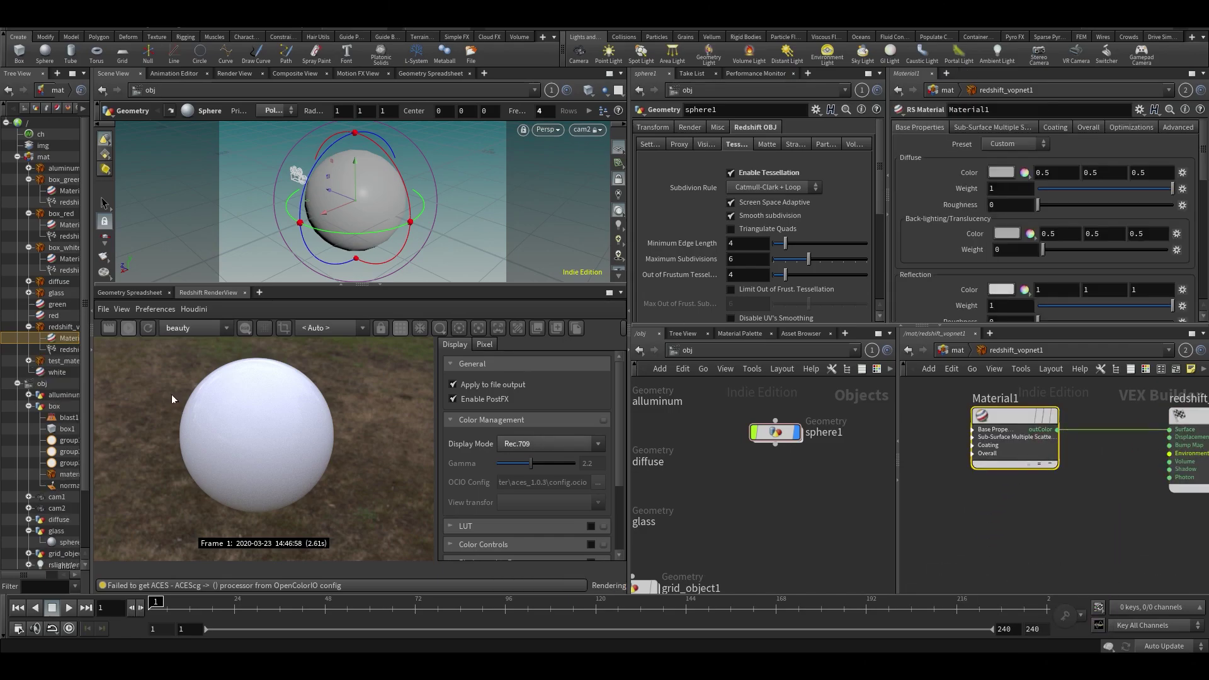
Step: Assign the redshift_vopnet1 material builder as the render material of sphere1
{"action": "left_click", "coordinate": [305, 405]}
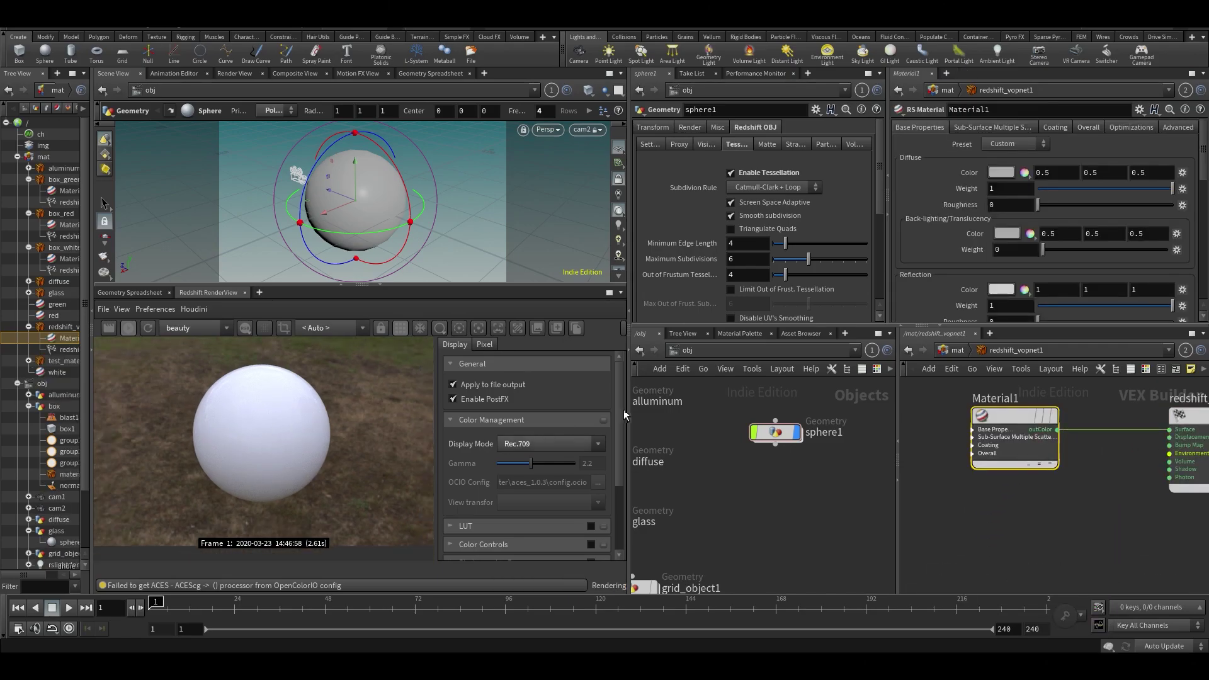
{"action": "left_click", "coordinate": [690, 127]}
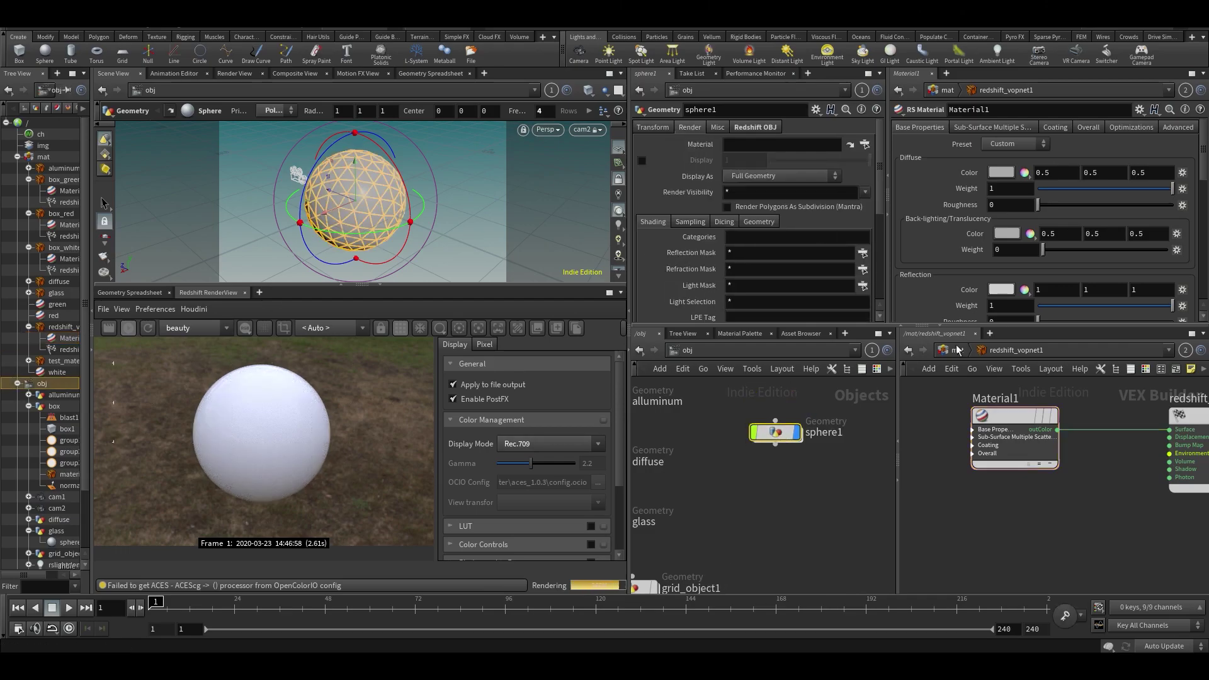
{"action": "left_click", "coordinate": [958, 351]}
{"action": "left_click_drag", "start_coordinate": [1010, 458], "coordinate": [817, 192]}
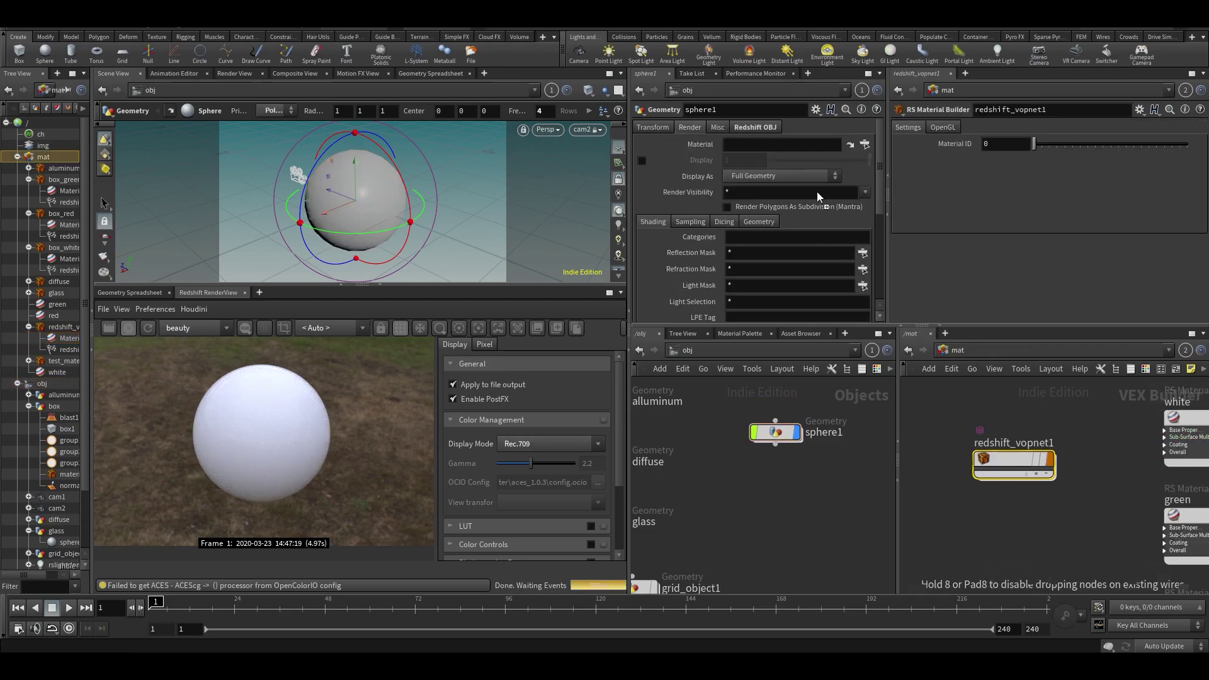
{"action": "left_click_drag", "start_coordinate": [773, 142], "coordinate": [774, 144]}
Step: Rename the redshift_vopnet1 material builder to mat1 and save the scene
{"action": "double_click", "coordinate": [1014, 442]}
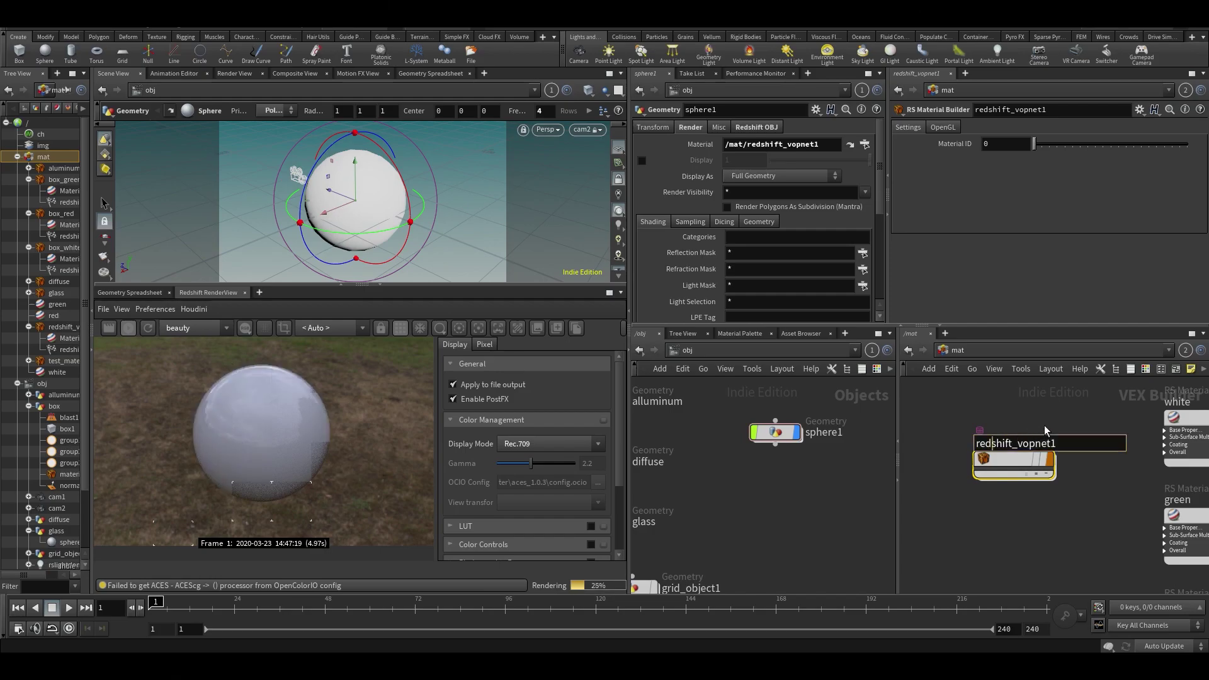
{"action": "type", "text": "mat1"}
{"action": "key", "text": "Return"}
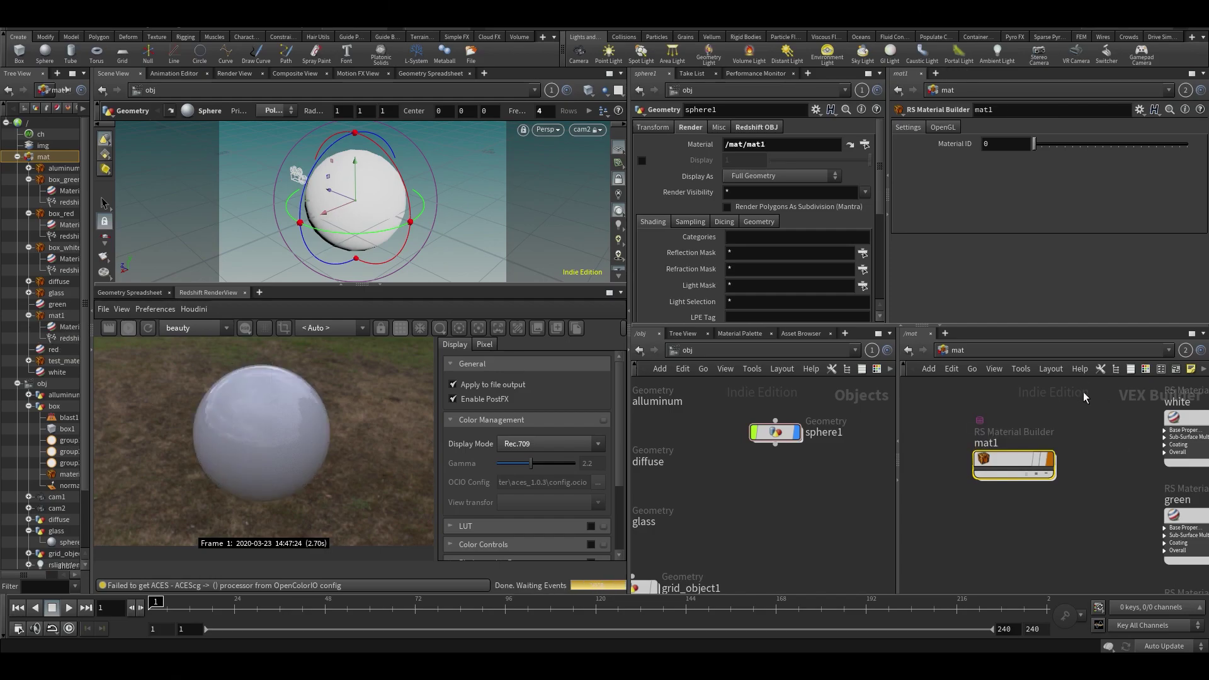
{"action": "left_click", "coordinate": [1108, 497]}
{"action": "key", "text": "ctrl+s"}
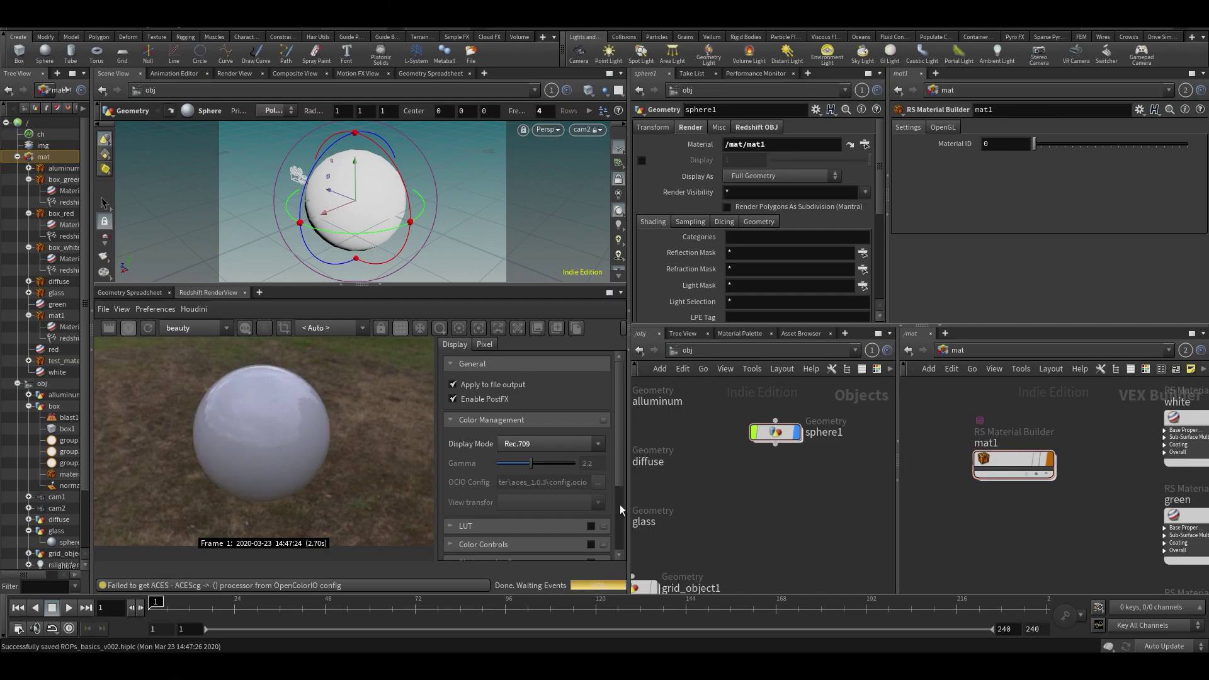
Step: Enlarge the render view, go inside mat1 and expand the Base Properties inputs of Material1
{"action": "left_click_drag", "start_coordinate": [629, 513], "coordinate": [699, 513]}
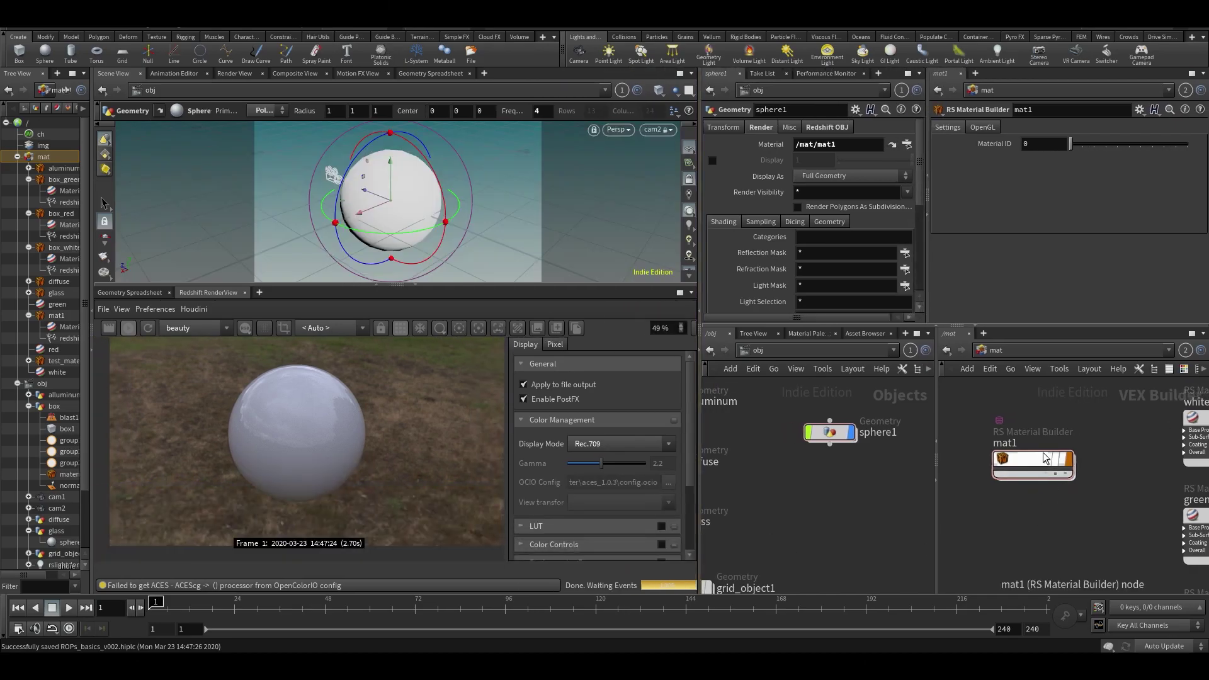
{"action": "double_click", "coordinate": [1046, 457]}
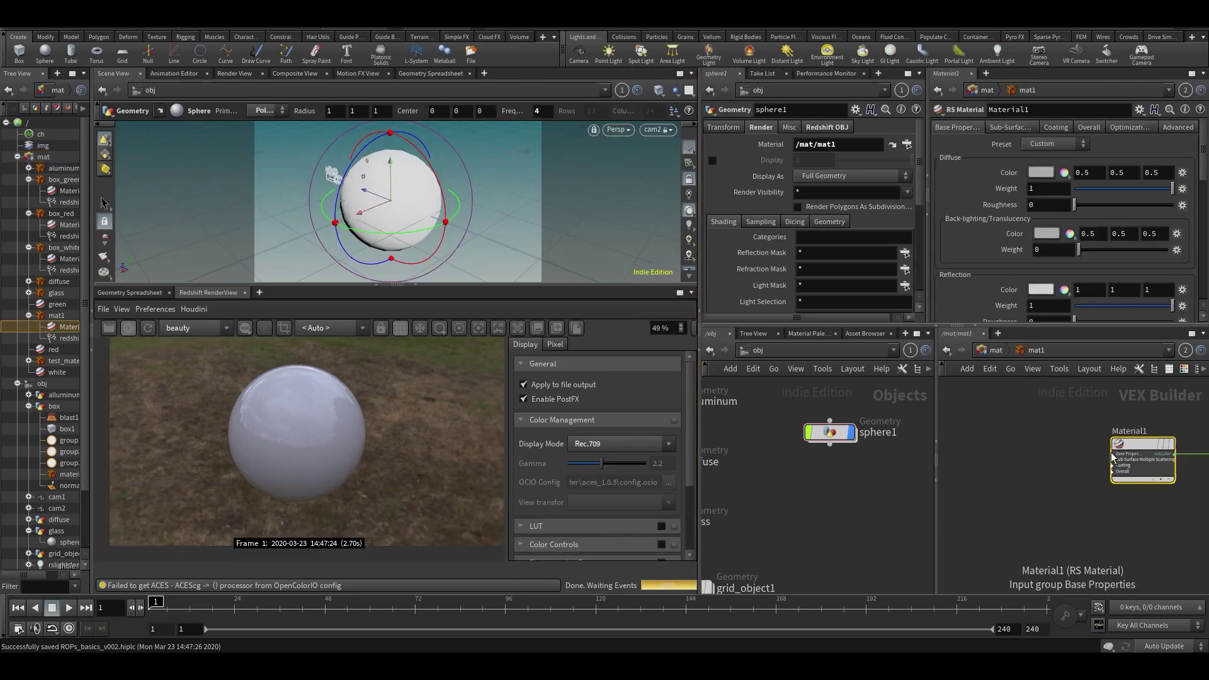
{"action": "left_click", "coordinate": [1111, 454]}
{"action": "left_click", "coordinate": [1049, 490]}
{"action": "scroll", "coordinate": [988, 431], "scroll_direction": "down", "scroll_amount": 2}
{"action": "mouse_move", "coordinate": [1044, 432]}
{"action": "middle_mouse_down"}
{"action": "mouse_move", "coordinate": [988, 432]}
{"action": "mouse_move", "coordinate": [1057, 438]}
{"action": "middle_mouse_up"}
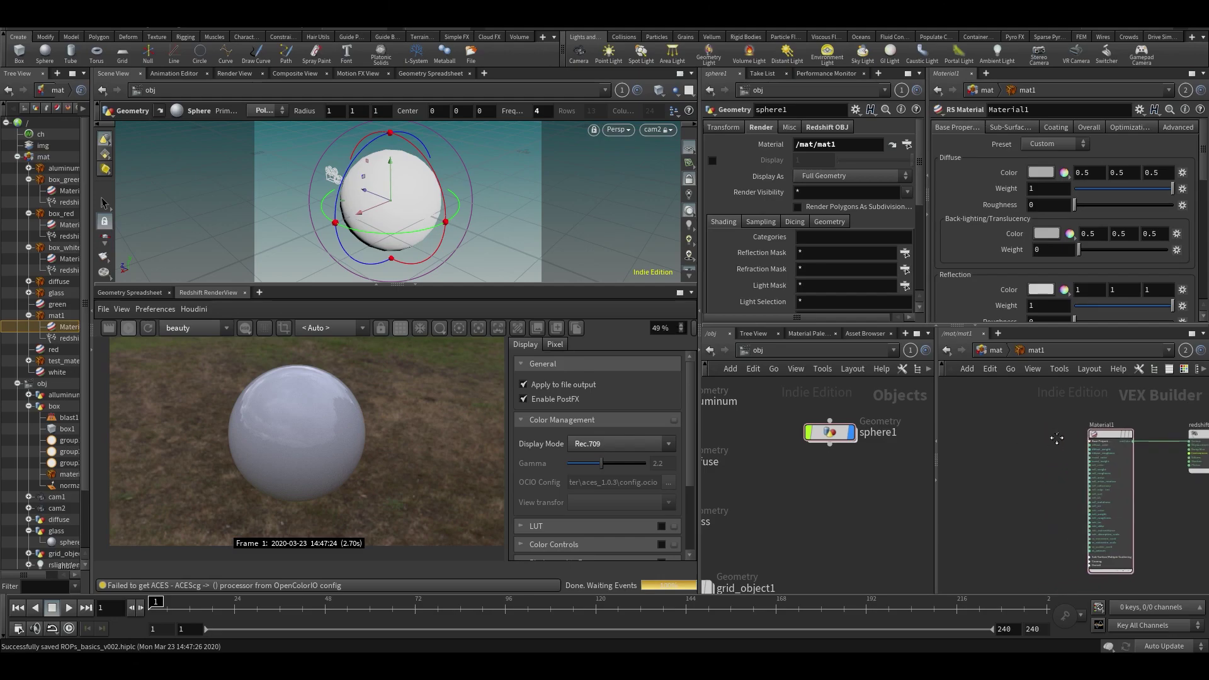
{"action": "scroll", "coordinate": [1007, 482], "scroll_direction": "up", "scroll_amount": 2}
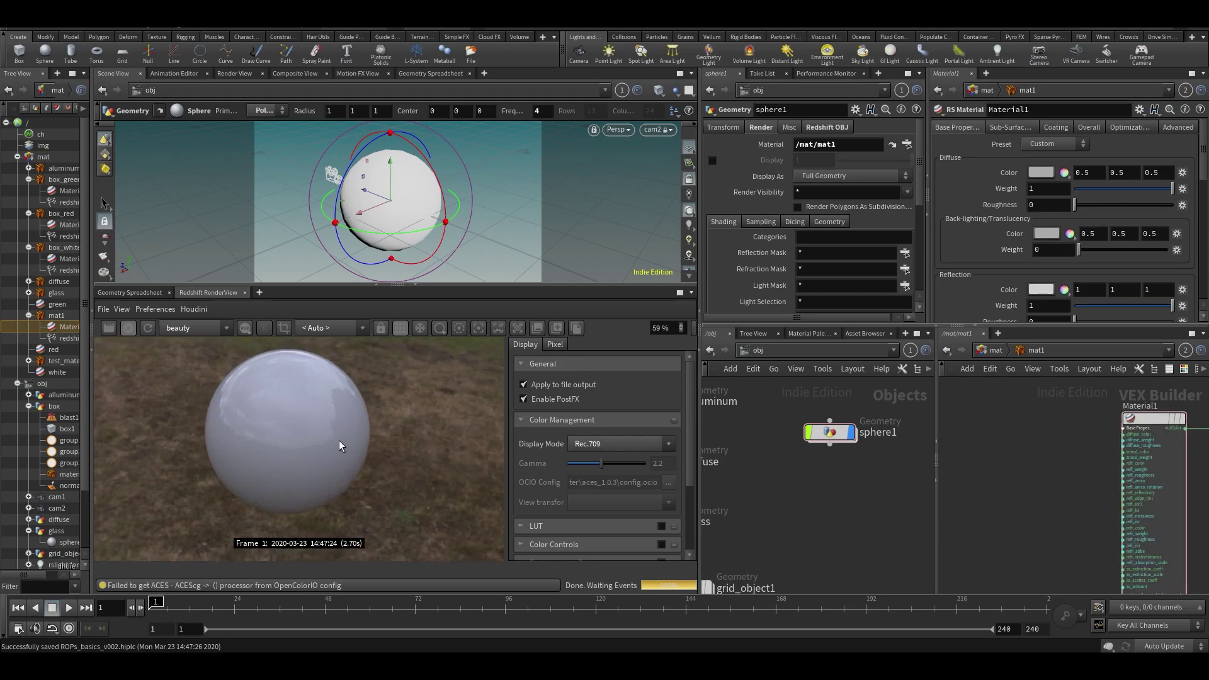
{"action": "scroll", "coordinate": [338, 440], "scroll_direction": "down", "scroll_amount": 1}
Step: Add an RS Maxon Noise node beside Material1 in the mat1 network
{"action": "key", "text": "Tab"}
{"action": "mouse_move", "coordinate": [1039, 445]}
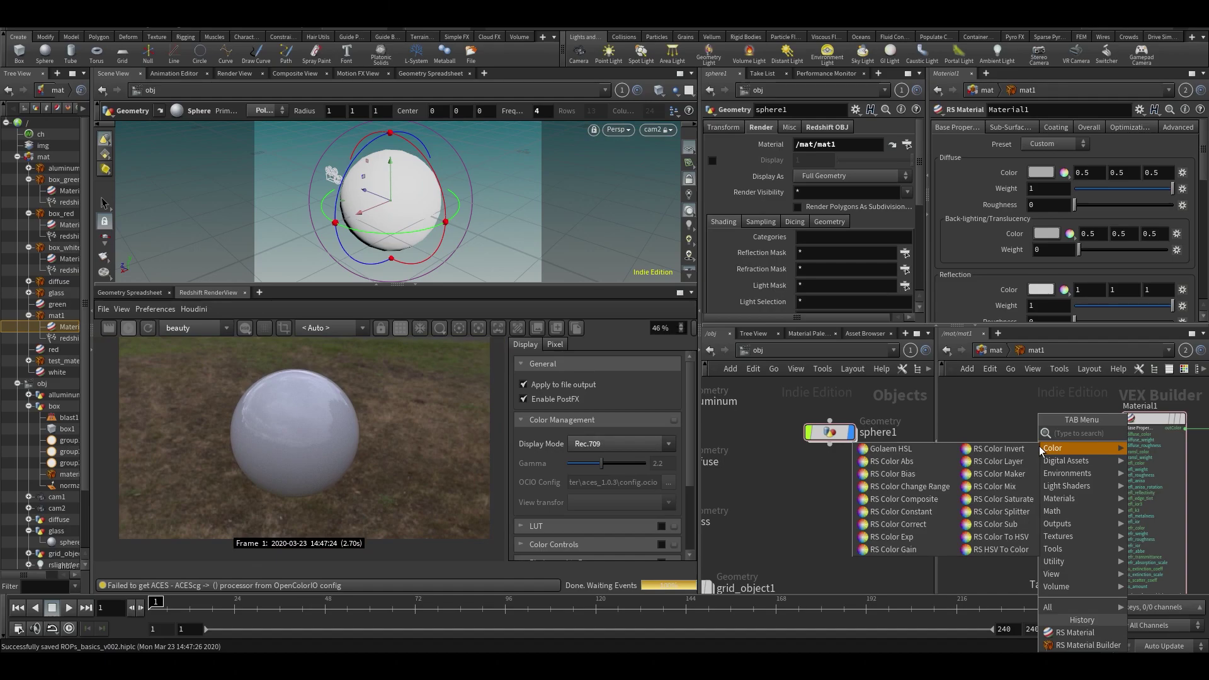
{"action": "type", "text": "max"}
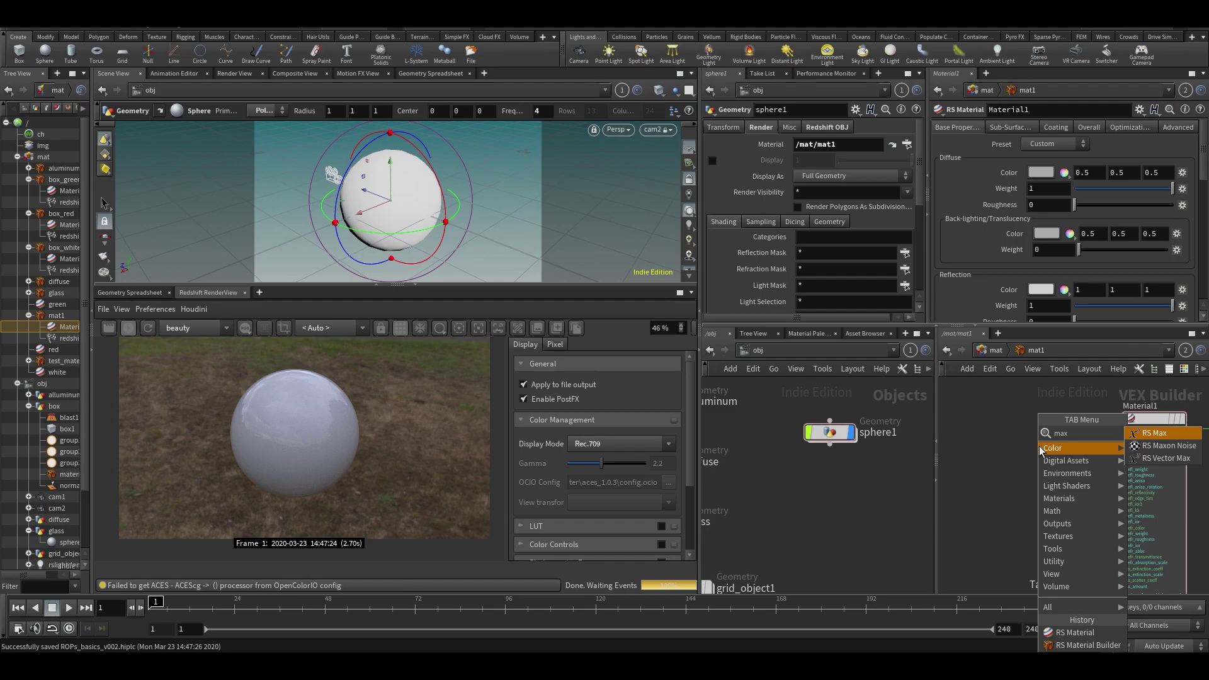
{"action": "key", "text": "BackSpace"}
{"action": "key", "text": "BackSpace"}
{"action": "key", "text": "BackSpace"}
{"action": "type", "text": "noise"}
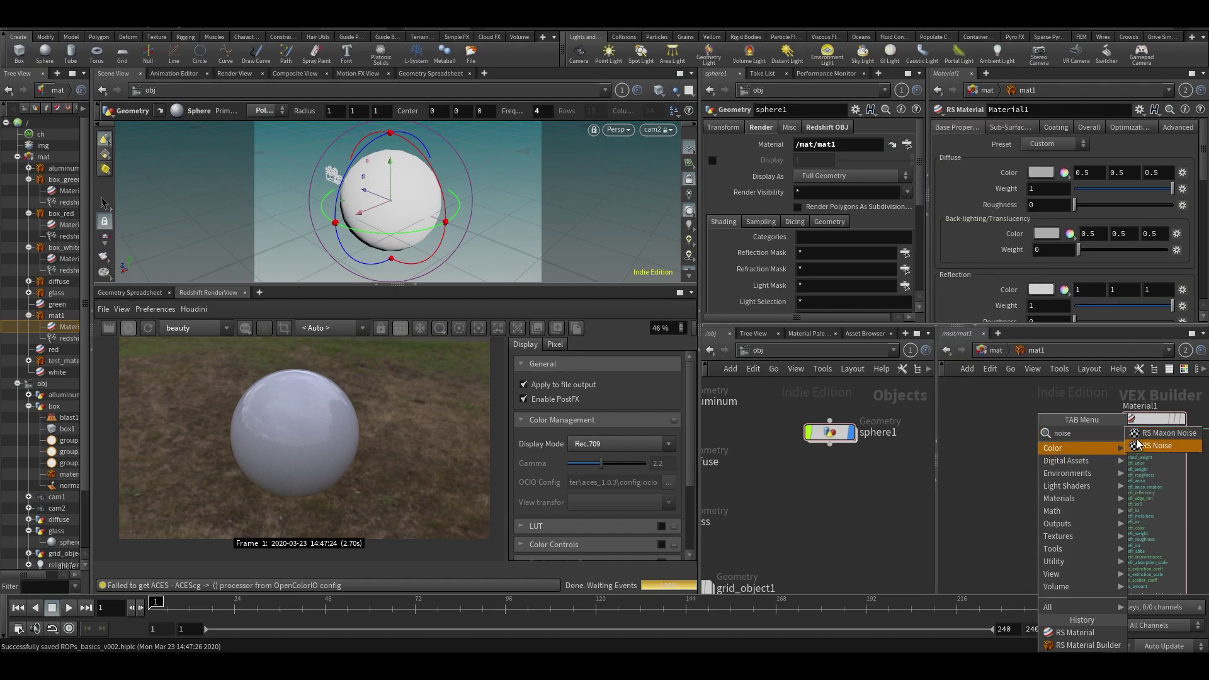
{"action": "left_click", "coordinate": [1166, 433]}
{"action": "left_click", "coordinate": [987, 436]}
{"action": "scroll", "coordinate": [1010, 474], "scroll_direction": "up", "scroll_amount": 3}
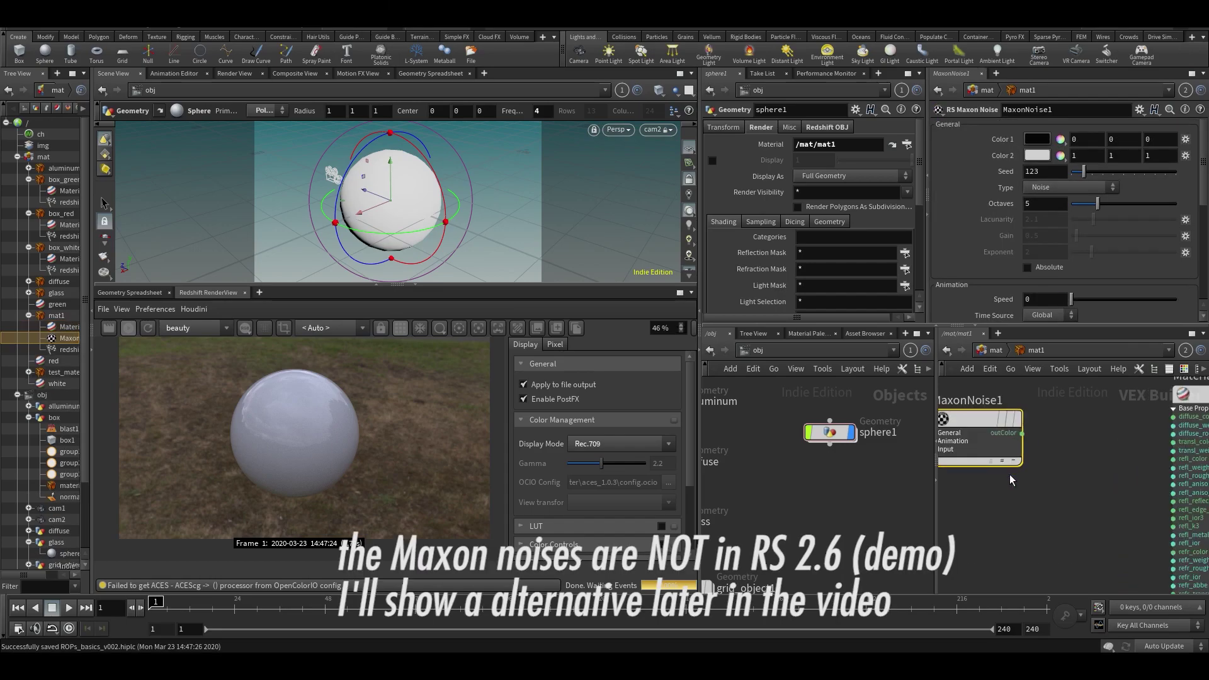
Step: Move the MaxonNoise1 node farther away from Material1 to leave room between them in the mat1 network
{"action": "middle_click_drag", "start_coordinate": [1021, 476], "coordinate": [1085, 481]}
{"action": "left_click_drag", "start_coordinate": [1047, 432], "coordinate": [1028, 421]}
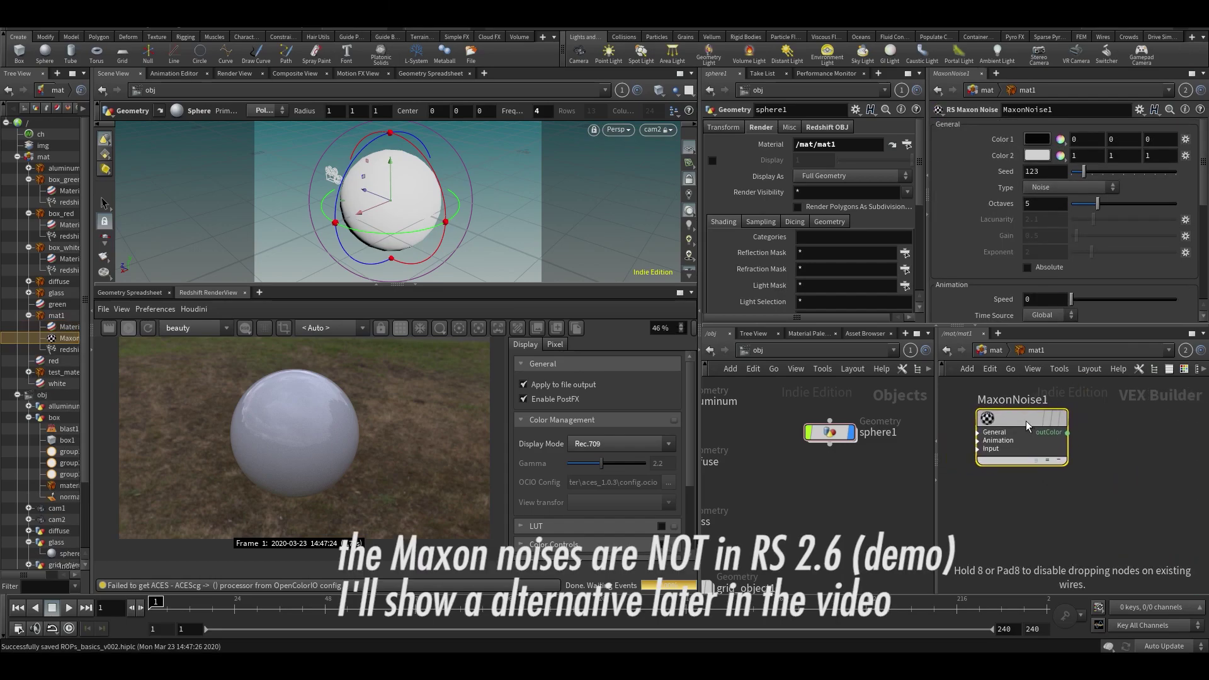
{"action": "scroll", "coordinate": [1058, 448], "scroll_direction": "down", "scroll_amount": 3}
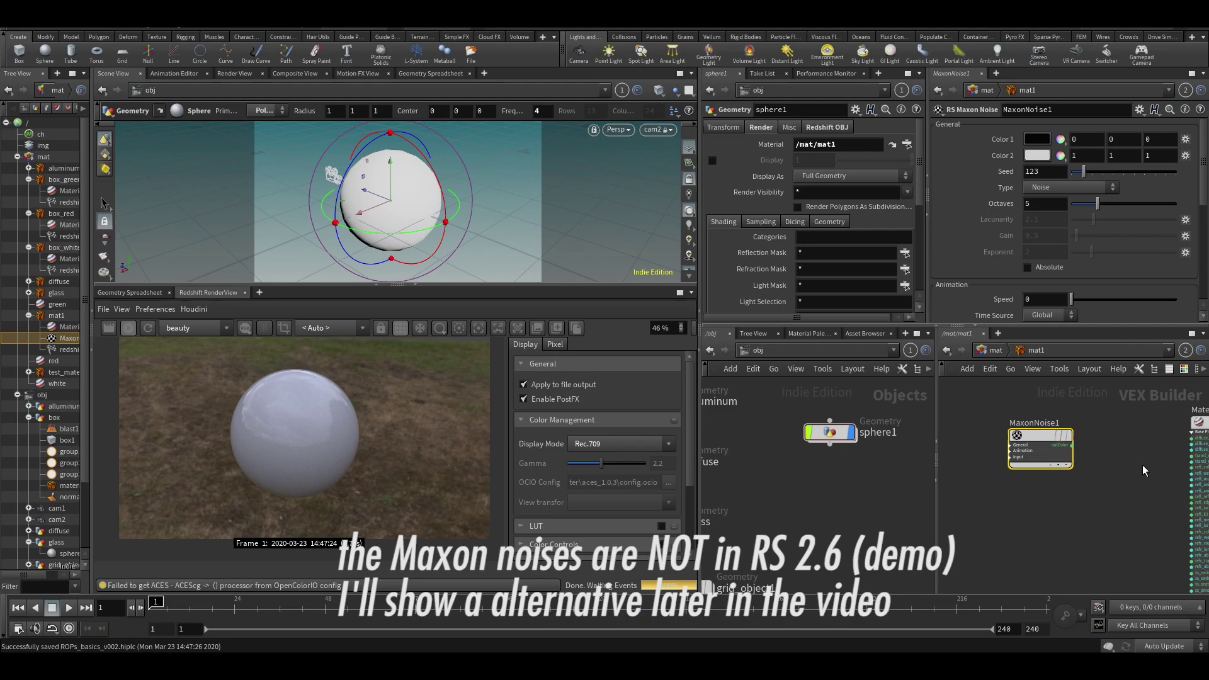
{"action": "mouse_move", "coordinate": [1031, 450]}
{"action": "left_click_drag", "start_coordinate": [1029, 445], "coordinate": [1017, 443]}
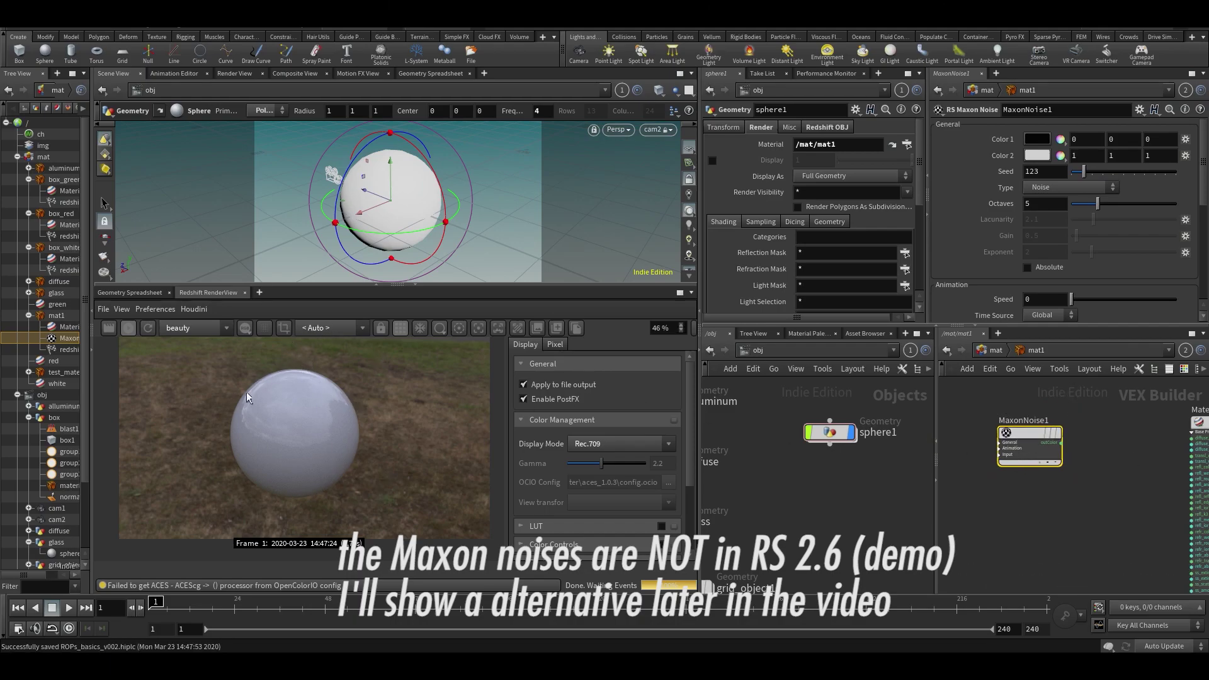
{"action": "middle_click_drag", "start_coordinate": [1036, 523], "coordinate": [1009, 520]}
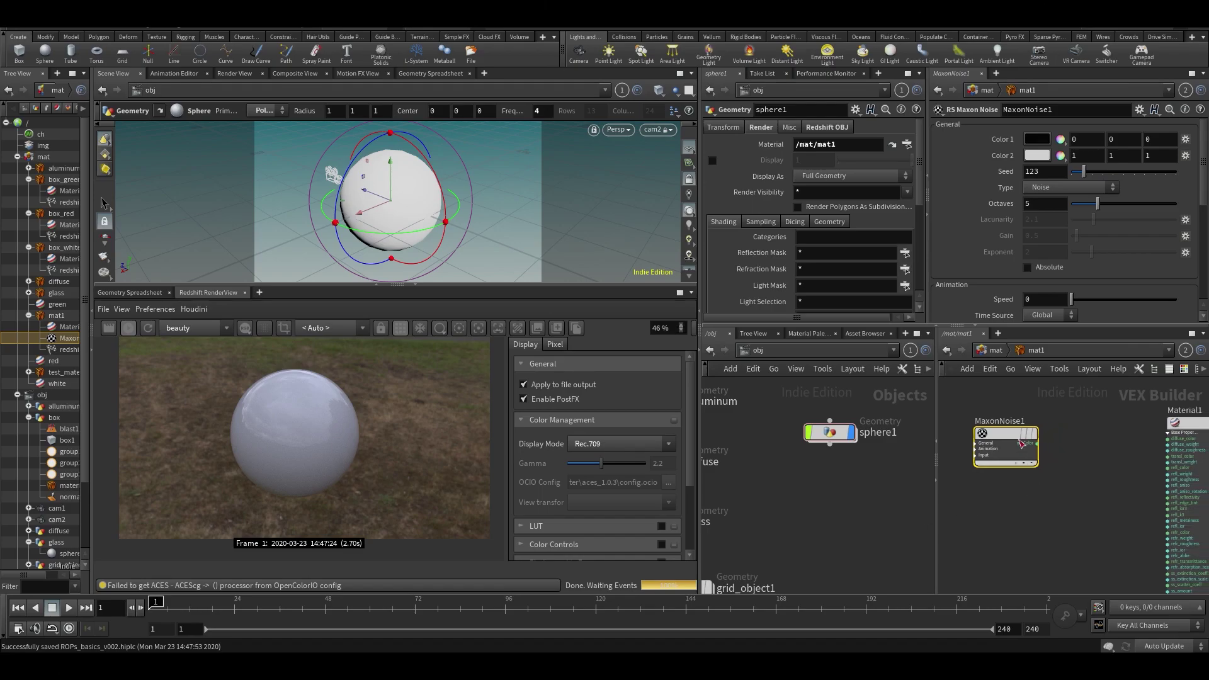
{"action": "left_click_drag", "start_coordinate": [1020, 443], "coordinate": [993, 439]}
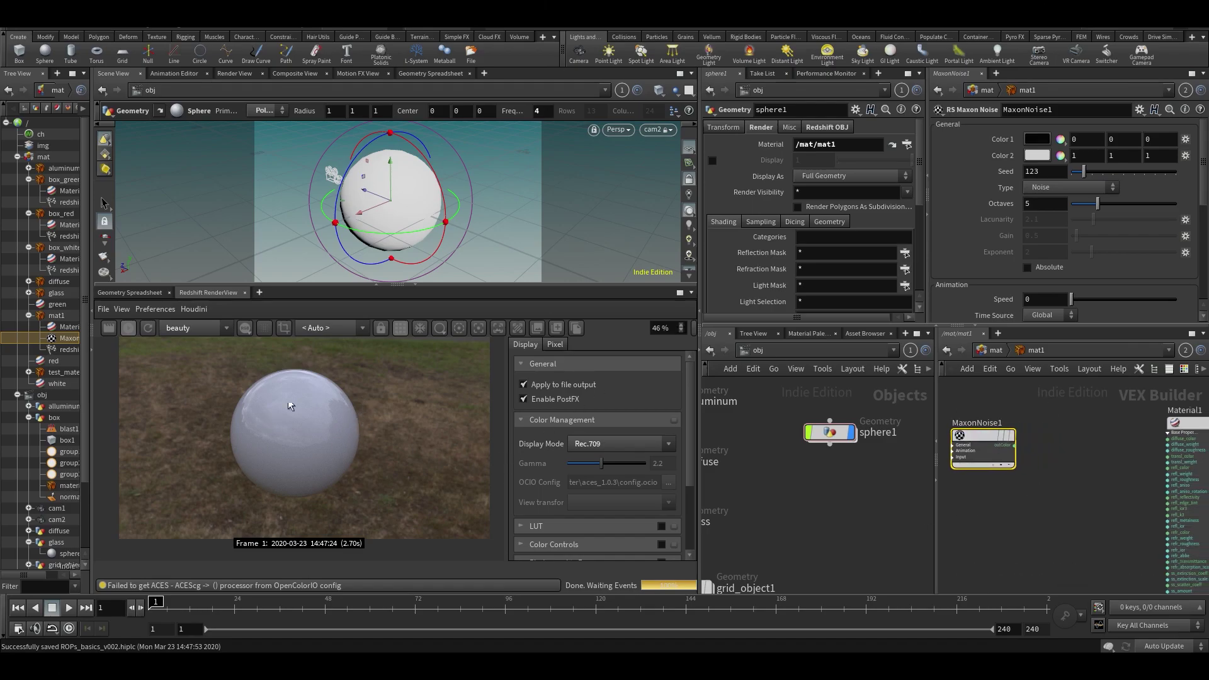
{"action": "left_click", "coordinate": [685, 183]}
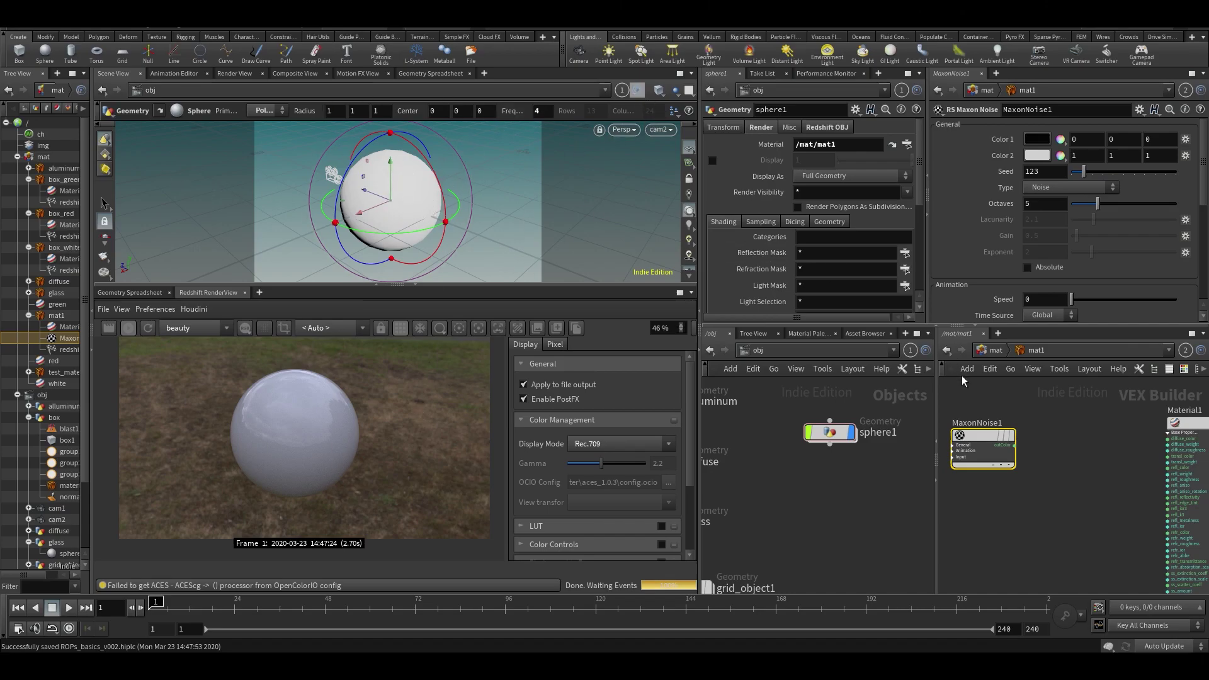
Step: Add an RS TriPlanar node between MaxonNoise1 and Material1
{"action": "mouse_move", "coordinate": [987, 438]}
{"action": "left_mouse_down"}
{"action": "mouse_move", "coordinate": [986, 417]}
{"action": "mouse_move", "coordinate": [987, 429]}
{"action": "left_mouse_up"}
{"action": "scroll", "coordinate": [998, 424], "scroll_direction": "up", "scroll_amount": 1}
{"action": "left_click", "coordinate": [1058, 438]}
{"action": "middle_click_drag", "start_coordinate": [1057, 440], "coordinate": [1038, 447]}
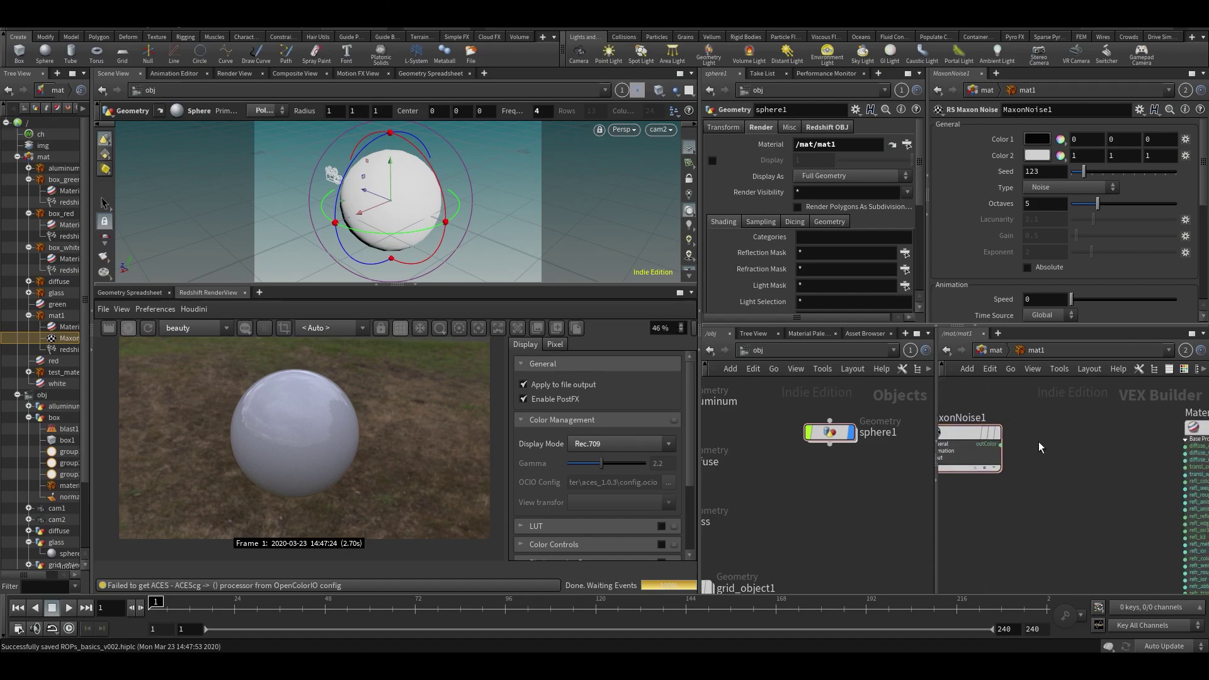
{"action": "key", "text": "Tab"}
{"action": "type", "text": "trip"}
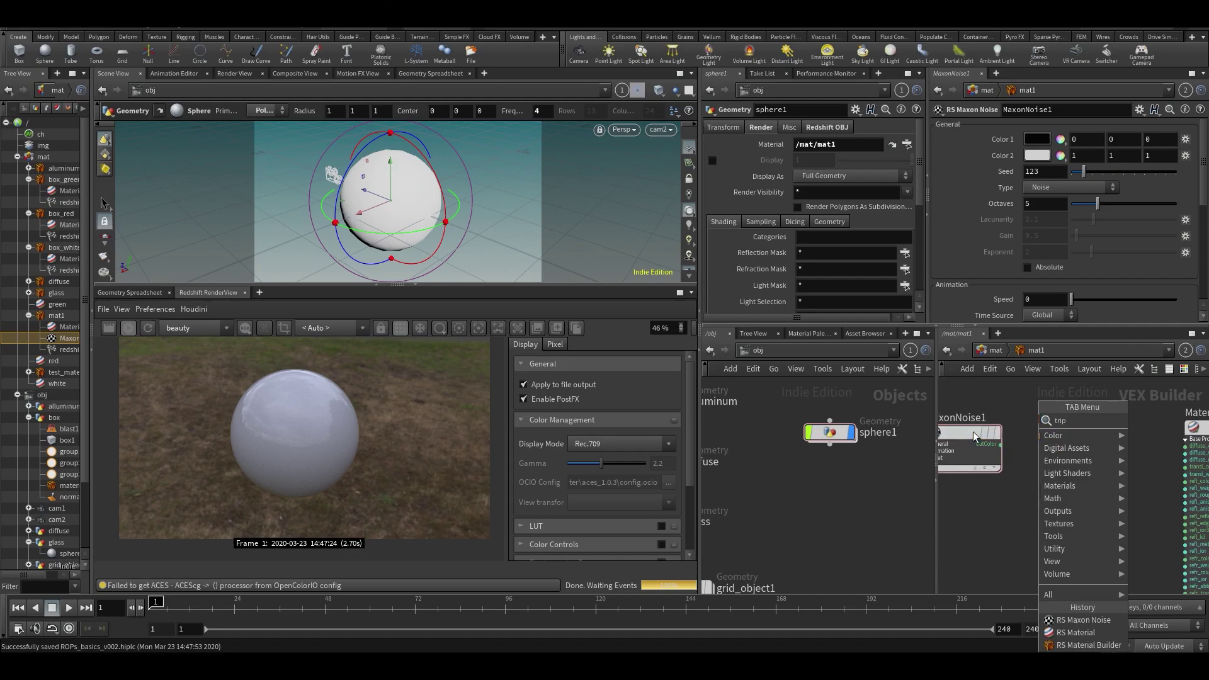
{"action": "left_click", "coordinate": [975, 433]}
{"action": "left_click", "coordinate": [1078, 442]}
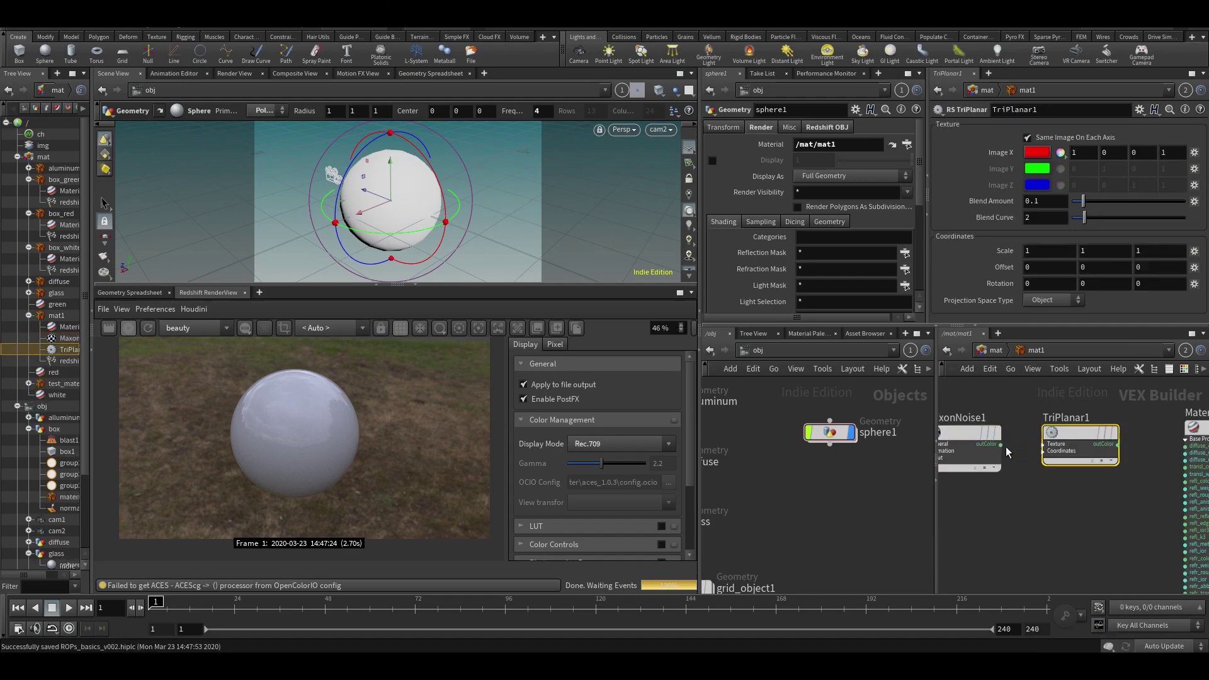
Step: Connect MaxonNoise1's outColor to TriPlanar1's imageX input and TriPlanar1's outColor to Material1's diffuse_color
{"action": "left_click", "coordinate": [1043, 445]}
{"action": "left_click", "coordinate": [1001, 445]}
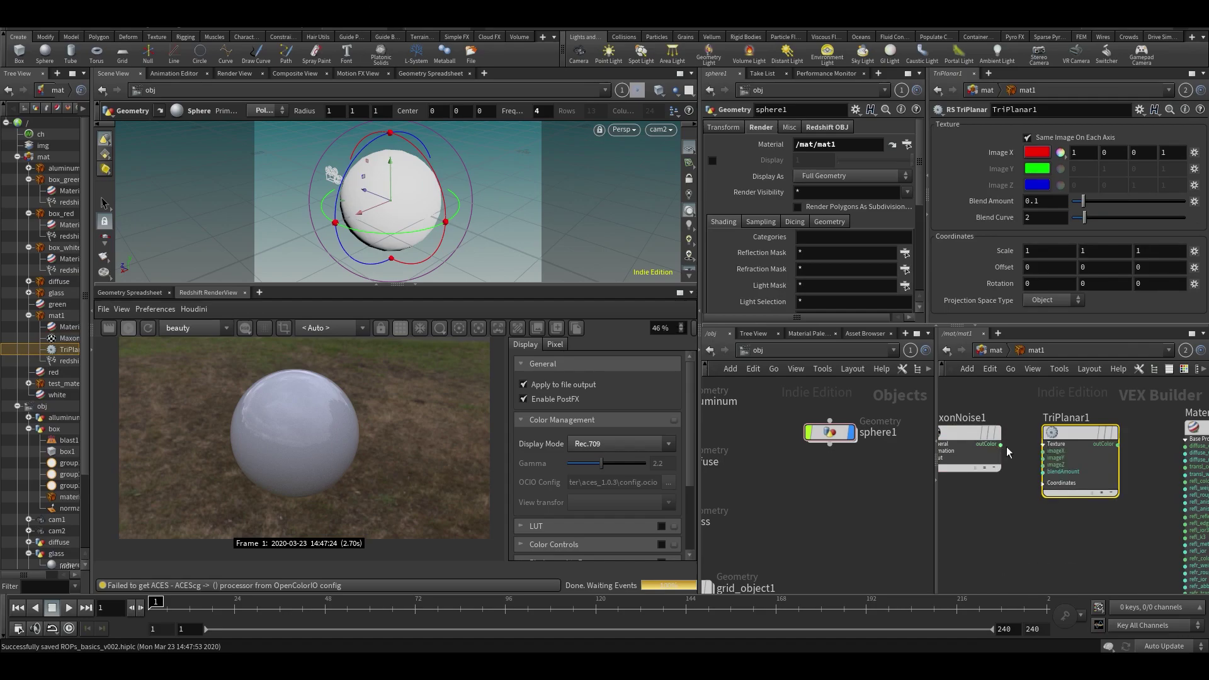
{"action": "left_click", "coordinate": [1044, 451]}
{"action": "left_click", "coordinate": [1118, 445]}
{"action": "left_click", "coordinate": [1185, 446]}
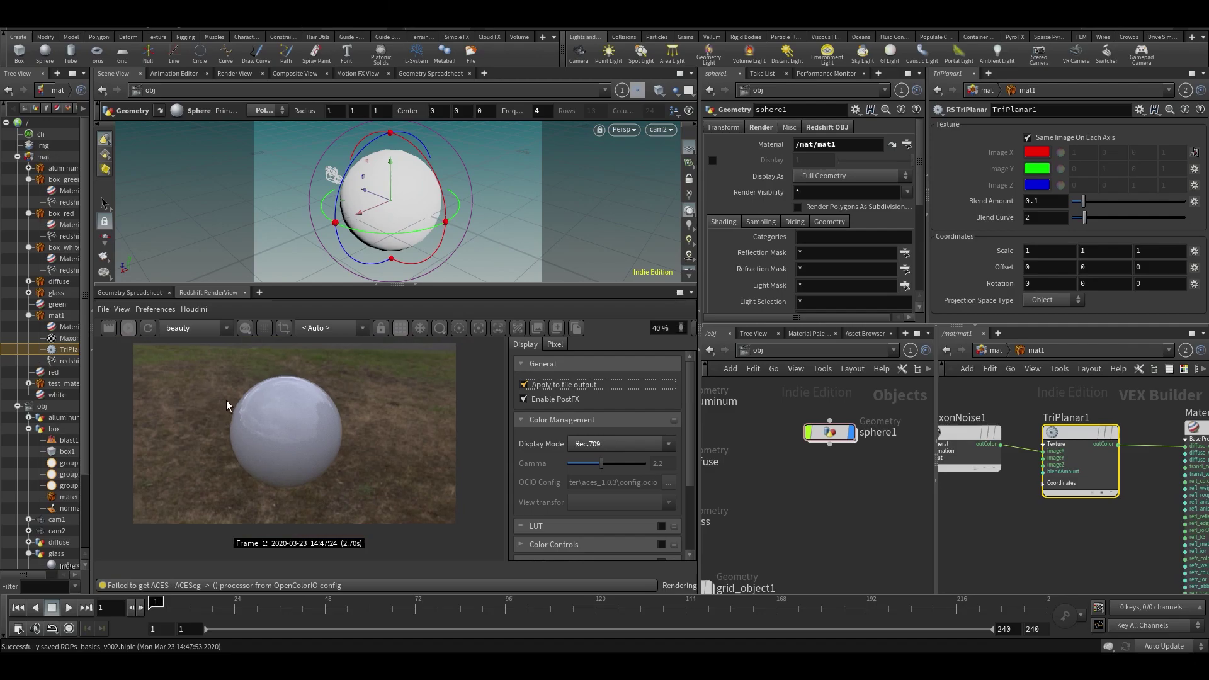
Step: Switch the Redshift render view to bucket rendering and inspect the rendered sphere up close
{"action": "scroll", "coordinate": [292, 455], "scroll_direction": "up", "scroll_amount": 2}
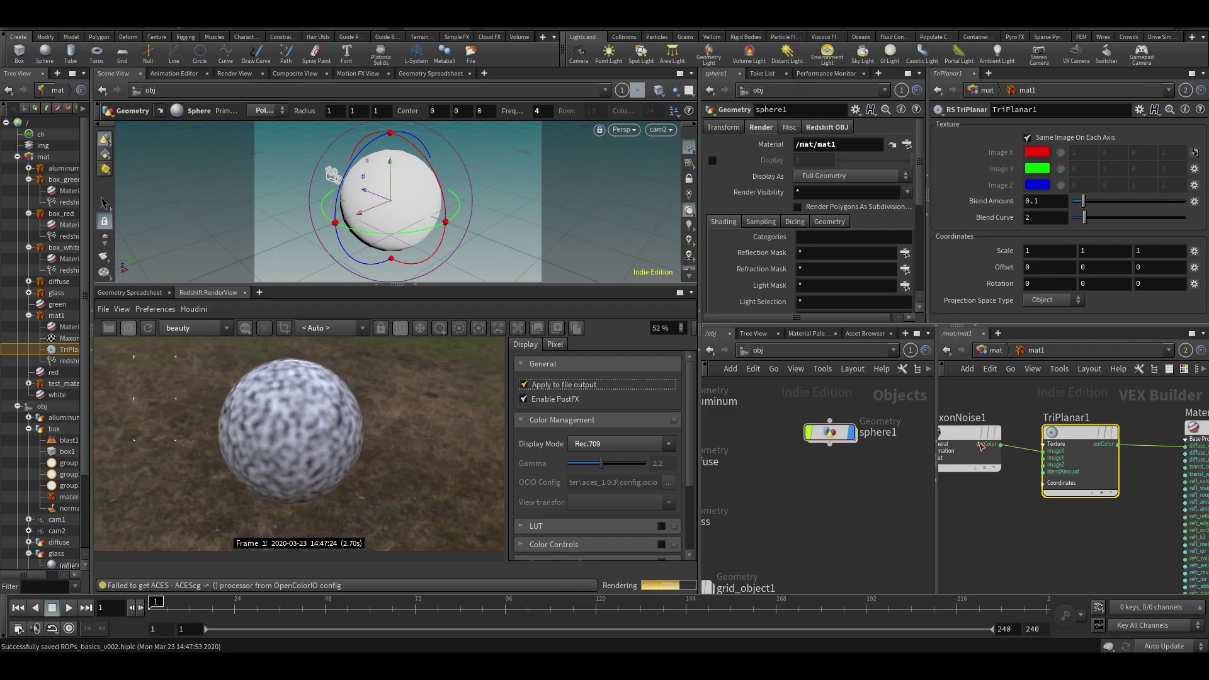
{"action": "left_click", "coordinate": [399, 333]}
{"action": "scroll", "coordinate": [367, 418], "scroll_direction": "down", "scroll_amount": 3}
{"action": "scroll", "coordinate": [292, 486], "scroll_direction": "up", "scroll_amount": 2}
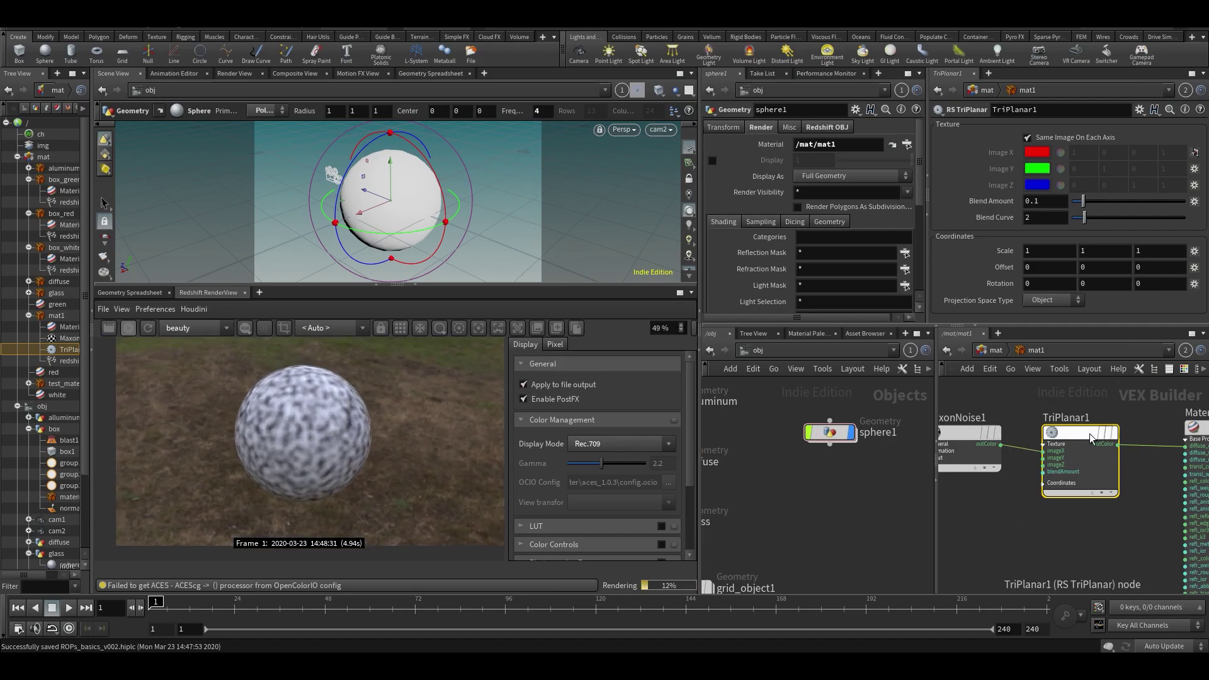
Step: Delete the TriPlanar1 node so that MaxonNoise1 feeds Material1's diffuse_color directly
{"action": "key", "text": "Delete"}
{"action": "scroll", "coordinate": [381, 431], "scroll_direction": "up", "scroll_amount": 2}
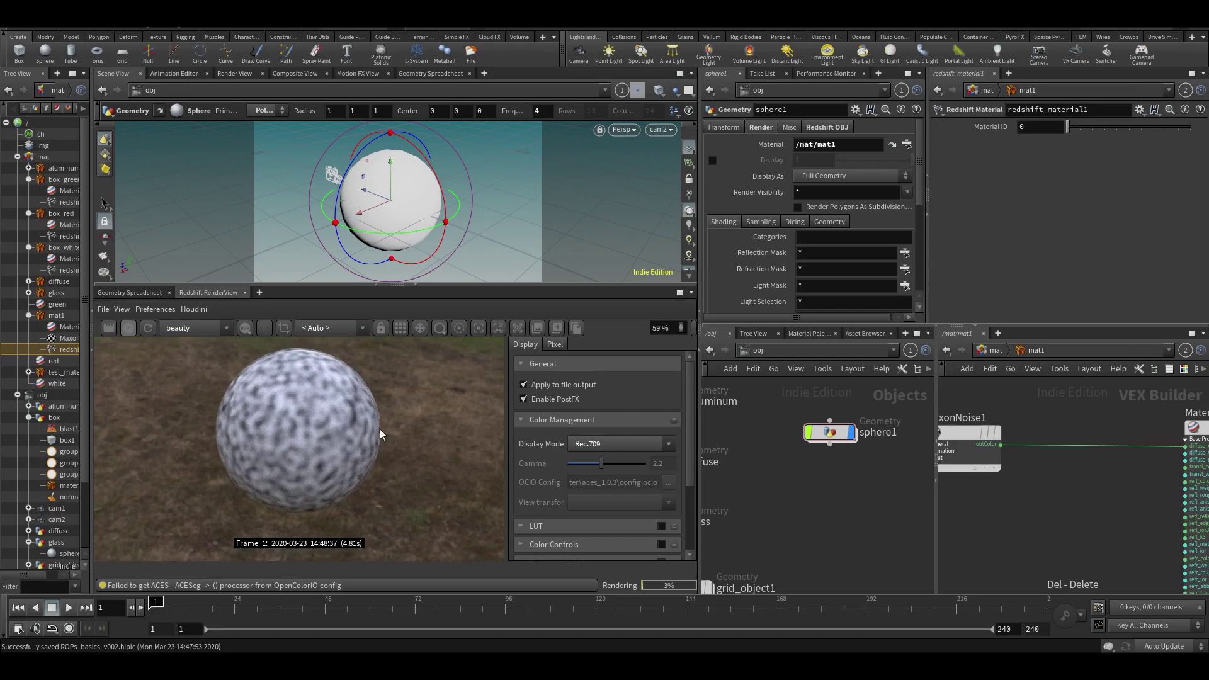
Step: Select MaxonNoise1 and expand the mat1 network view and the node's parameter view over their neighbouring panes
{"action": "left_click", "coordinate": [942, 443]}
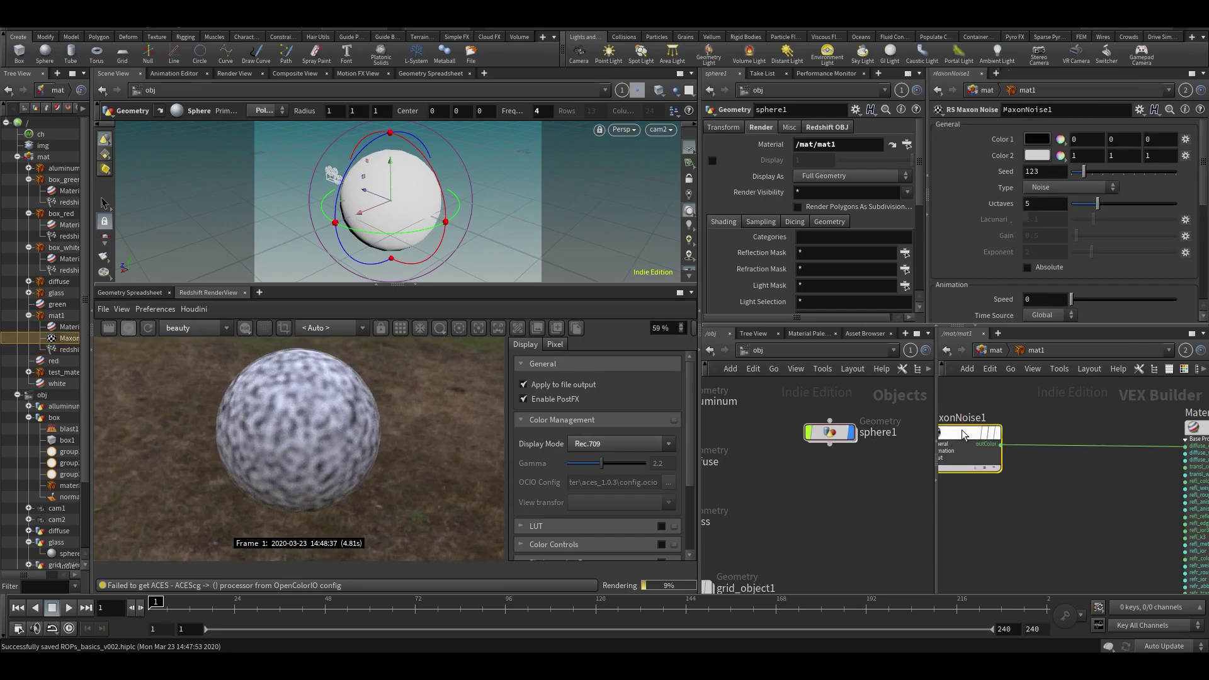
{"action": "left_click", "coordinate": [936, 449]}
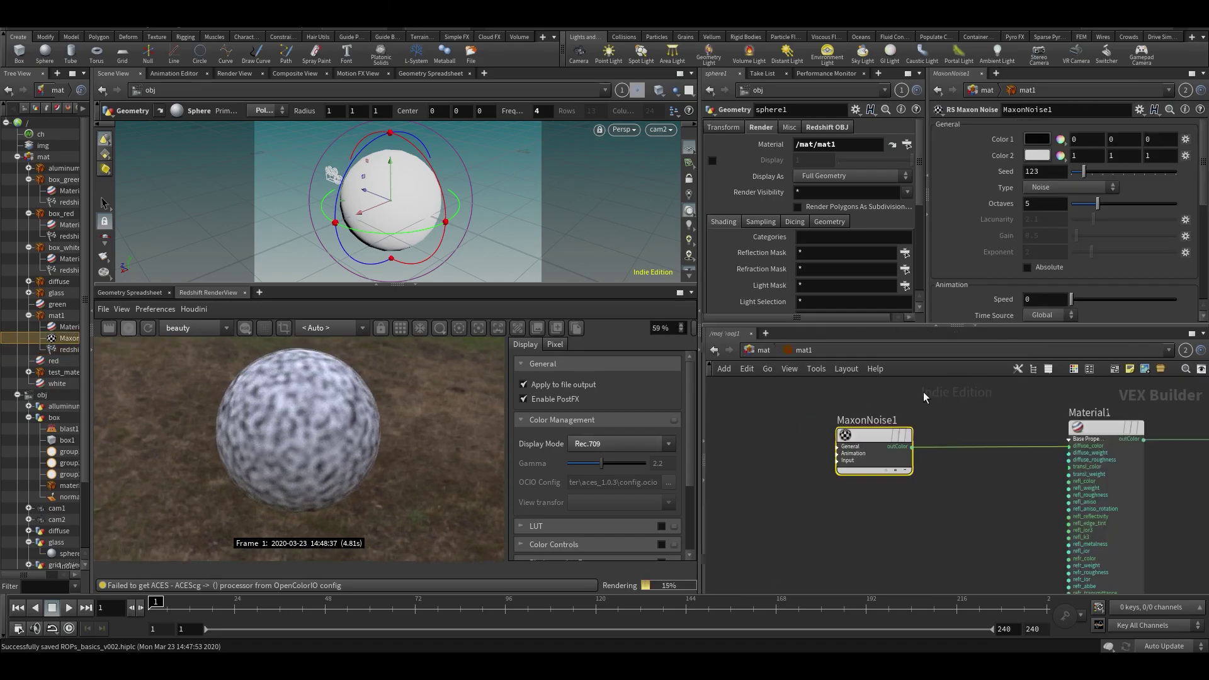
{"action": "left_click", "coordinate": [927, 177]}
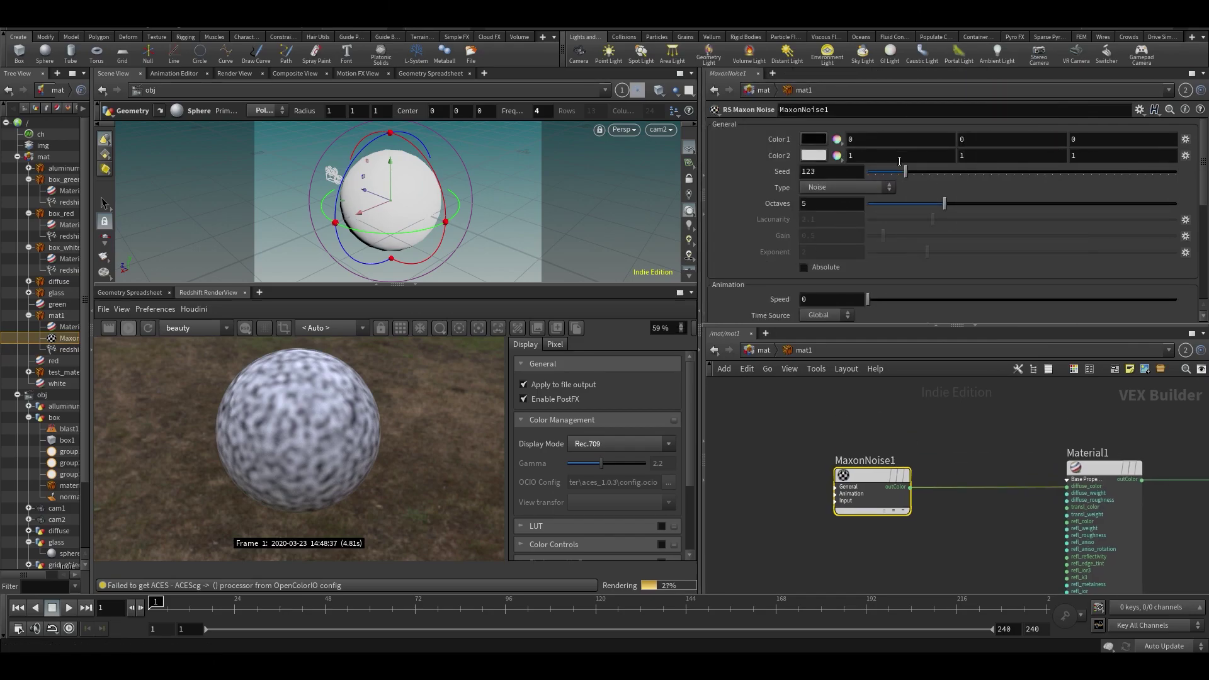
Step: Set MaxonNoise1's noise type to Displaced turbulence and its overall scale to about 2.13
{"action": "left_click", "coordinate": [853, 187]}
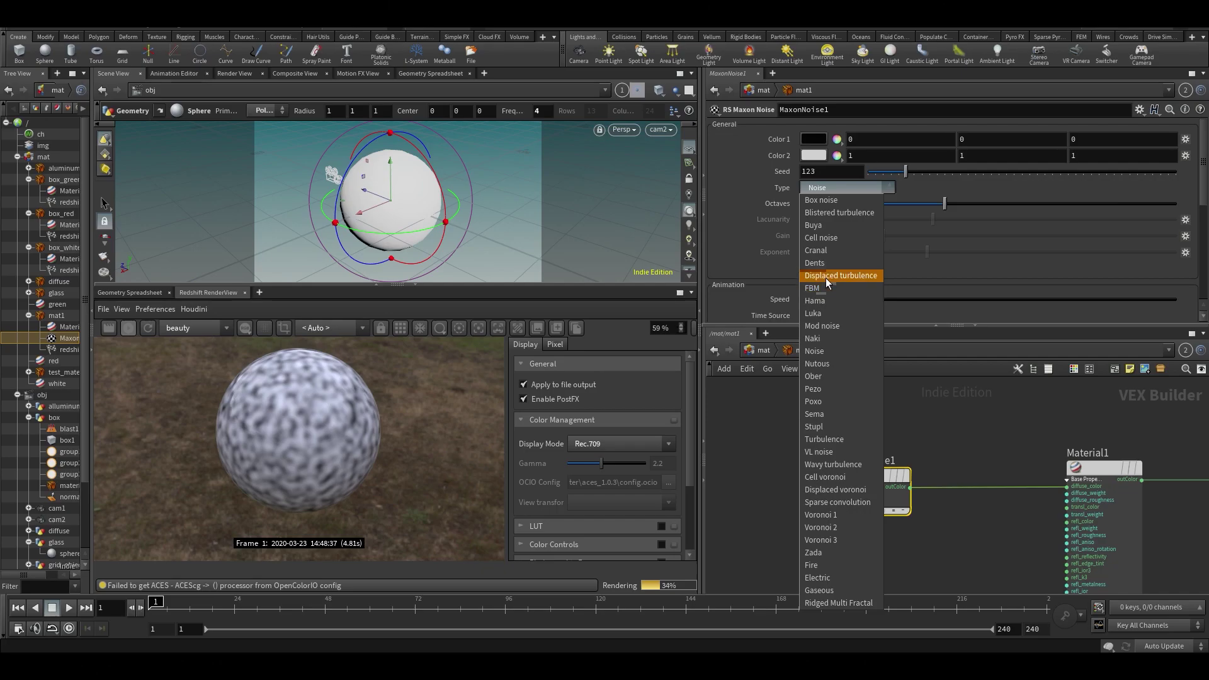
{"action": "left_click", "coordinate": [826, 277]}
{"action": "scroll", "coordinate": [803, 235], "scroll_direction": "down", "scroll_amount": 3}
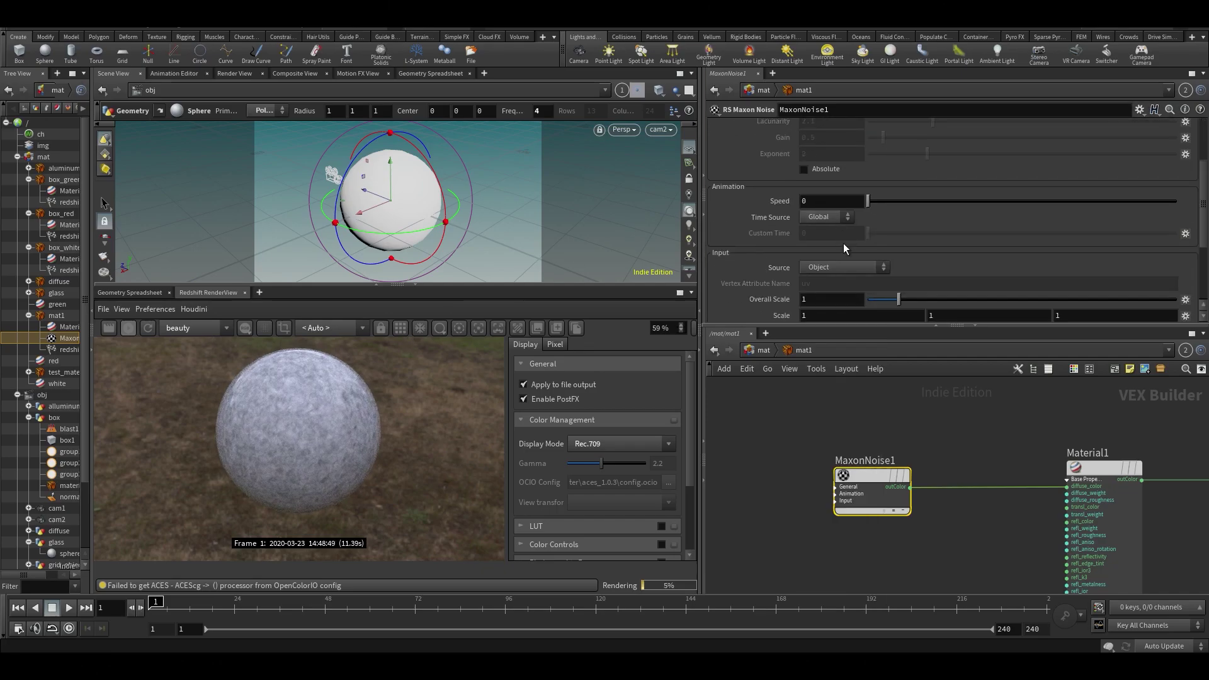
{"action": "left_click_drag", "start_coordinate": [900, 299], "coordinate": [934, 304]}
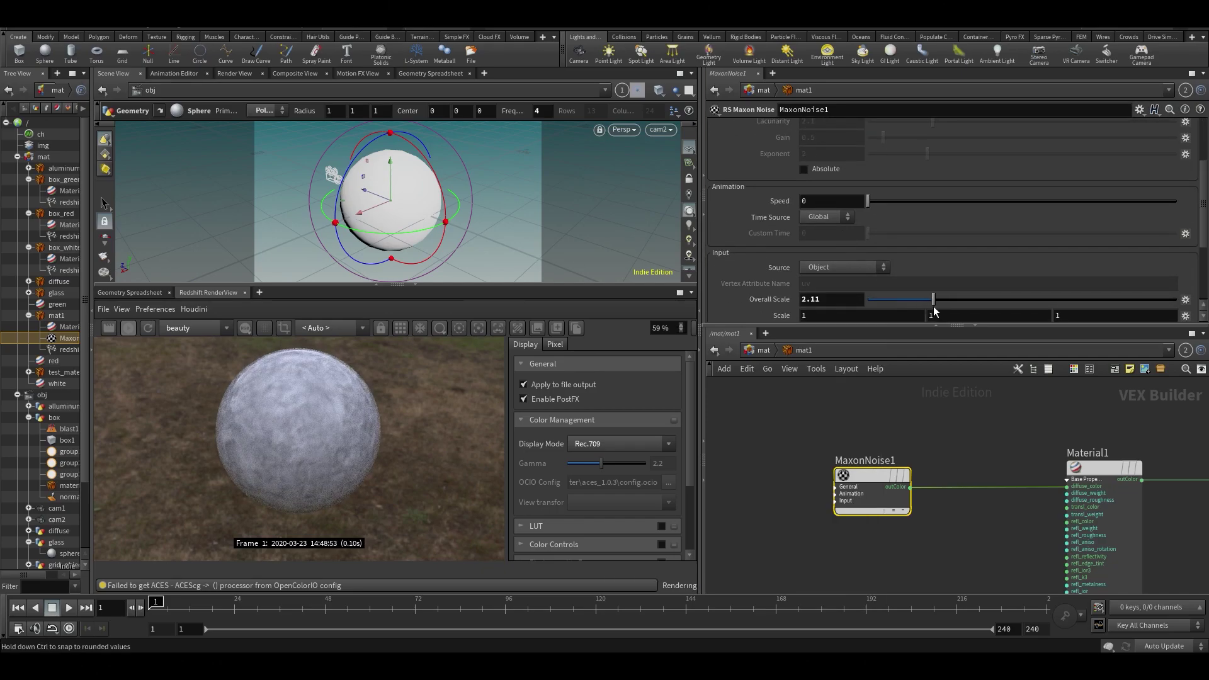
{"action": "scroll", "coordinate": [307, 419], "scroll_direction": "up", "scroll_amount": 3}
{"action": "scroll", "coordinate": [307, 419], "scroll_direction": "down", "scroll_amount": 1}
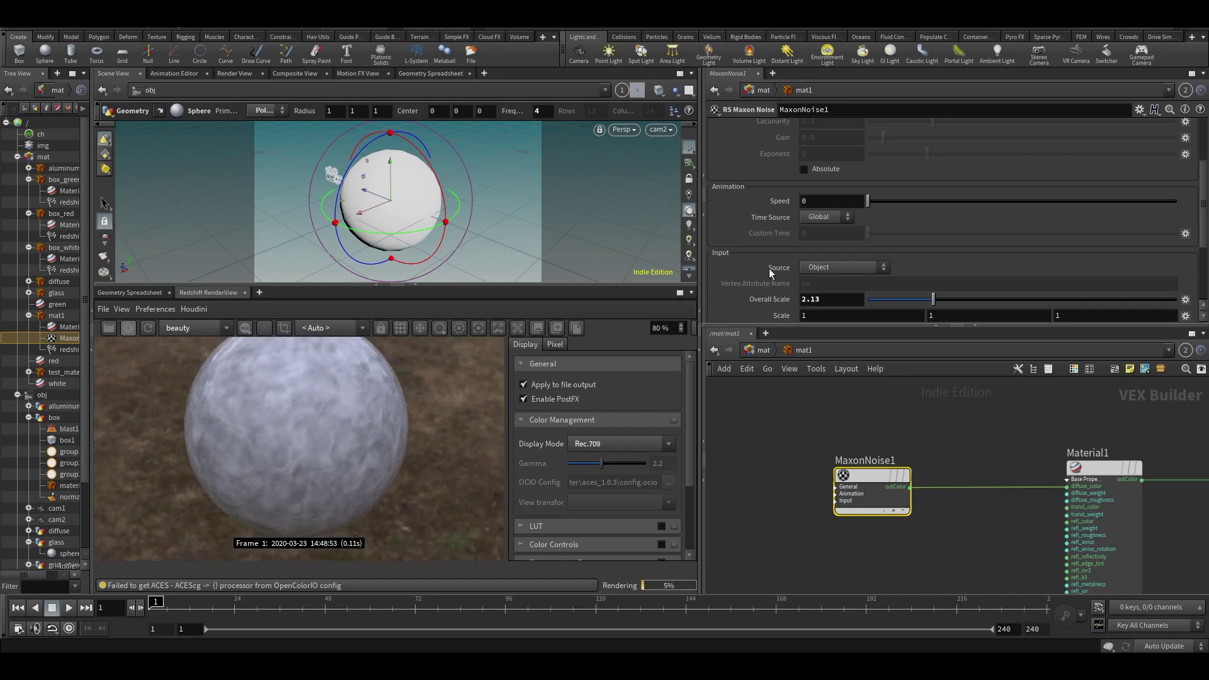
Step: Set MaxonNoise1's Color 1 to red (FF0000) and Color 2 to blue (007FFF)
{"action": "scroll", "coordinate": [768, 268], "scroll_direction": "up", "scroll_amount": 5}
{"action": "left_click", "coordinate": [813, 138]}
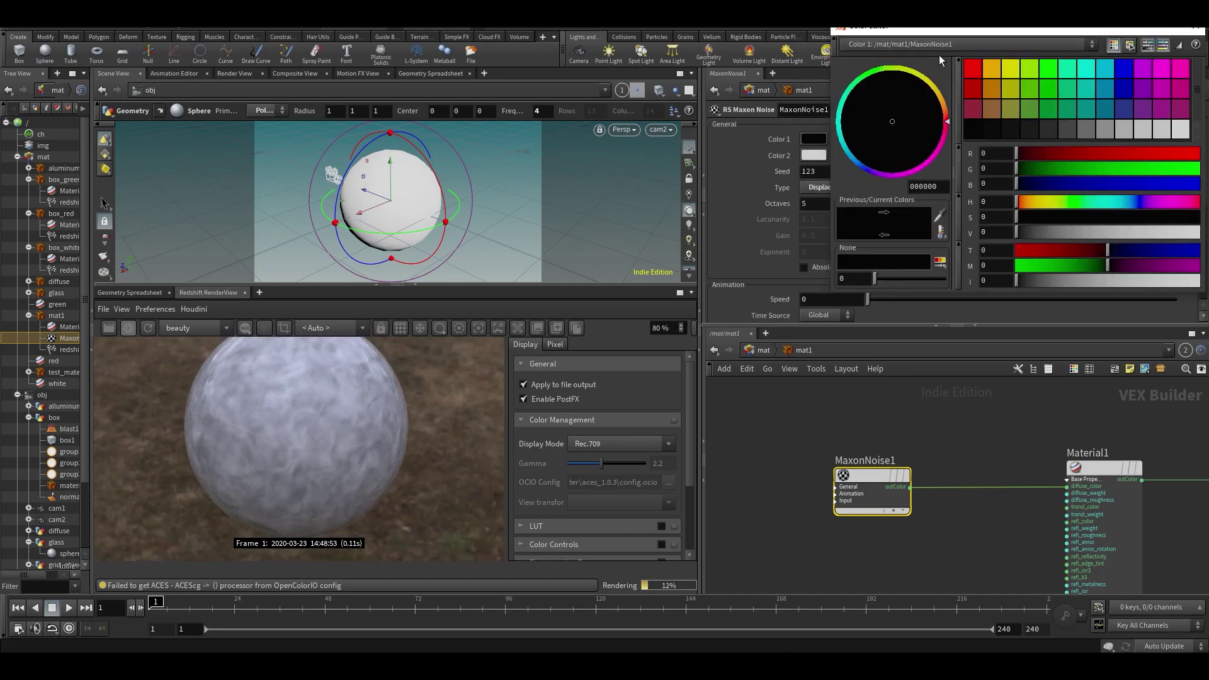
{"action": "left_click", "coordinate": [965, 72]}
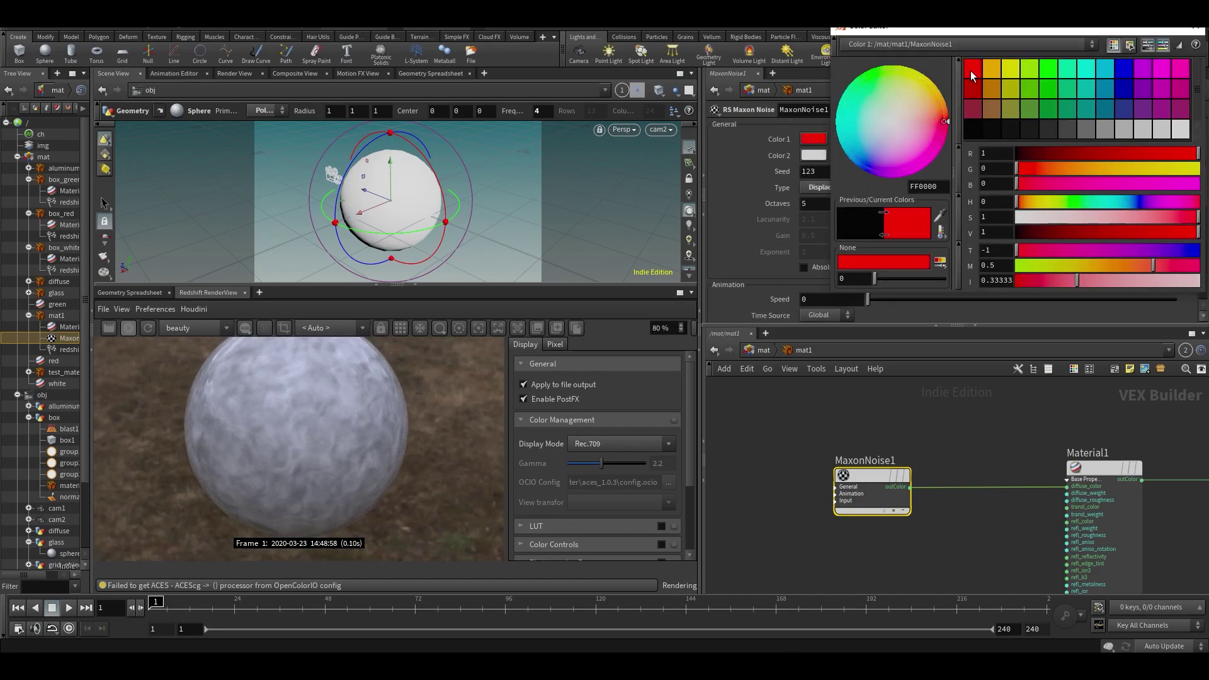
{"action": "left_click", "coordinate": [1197, 35]}
{"action": "left_click", "coordinate": [815, 156]}
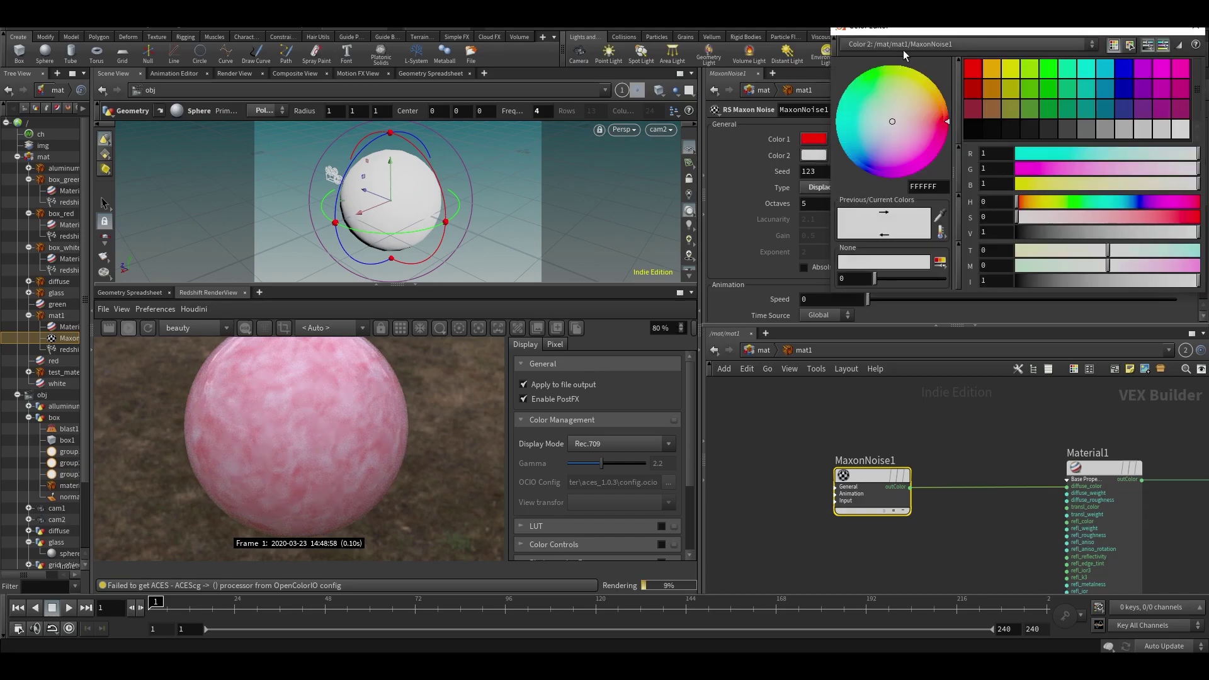
{"action": "left_click", "coordinate": [1106, 67]}
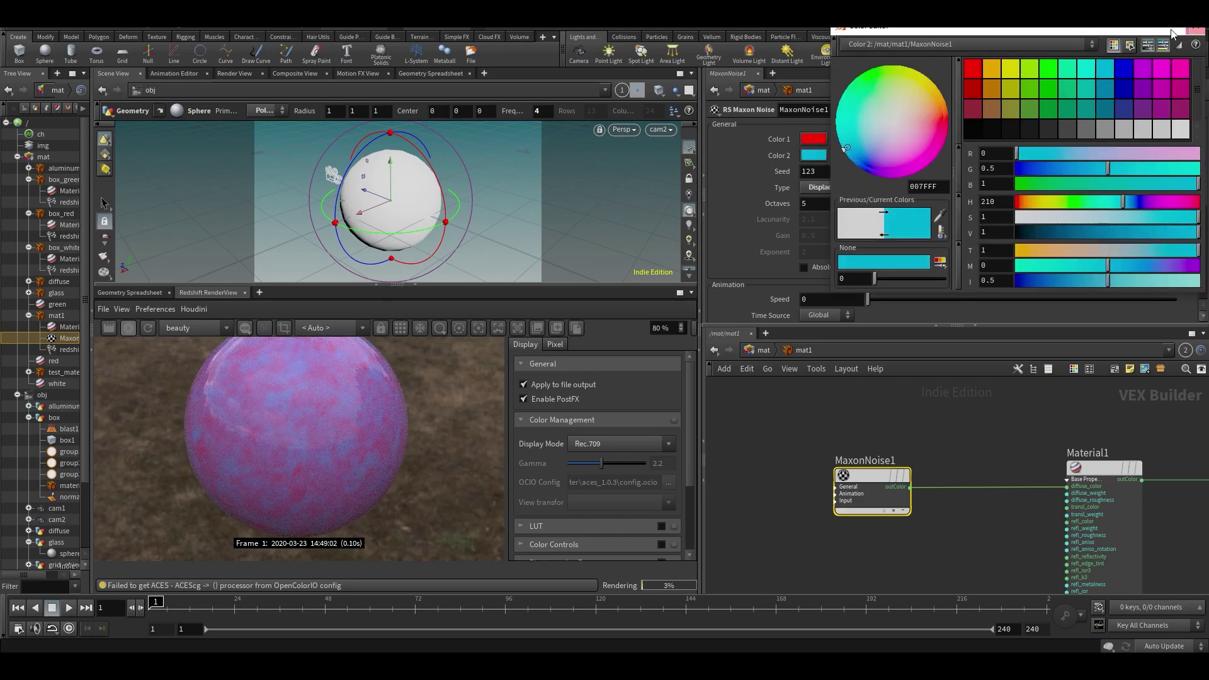
{"action": "left_click", "coordinate": [1194, 36]}
Step: Raise MaxonNoise1's output contrast to about 0.374 and save the scene
{"action": "scroll", "coordinate": [810, 202], "scroll_direction": "down", "scroll_amount": 6}
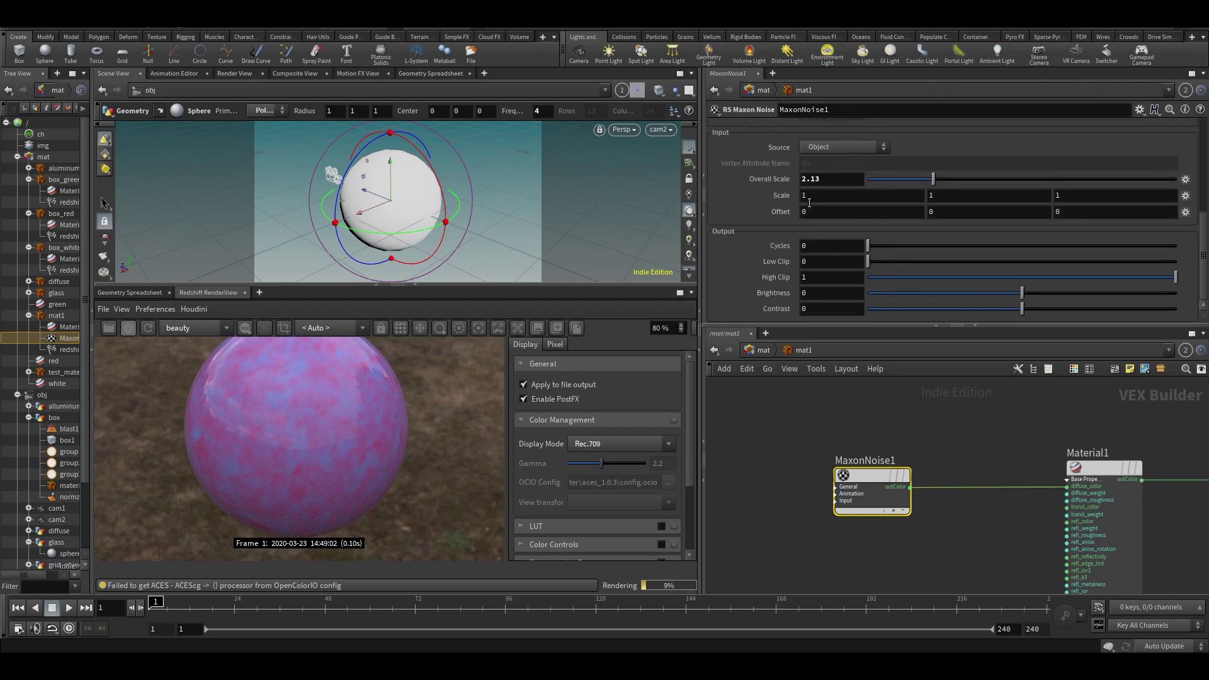
{"action": "left_click_drag", "start_coordinate": [1023, 310], "coordinate": [1078, 315]}
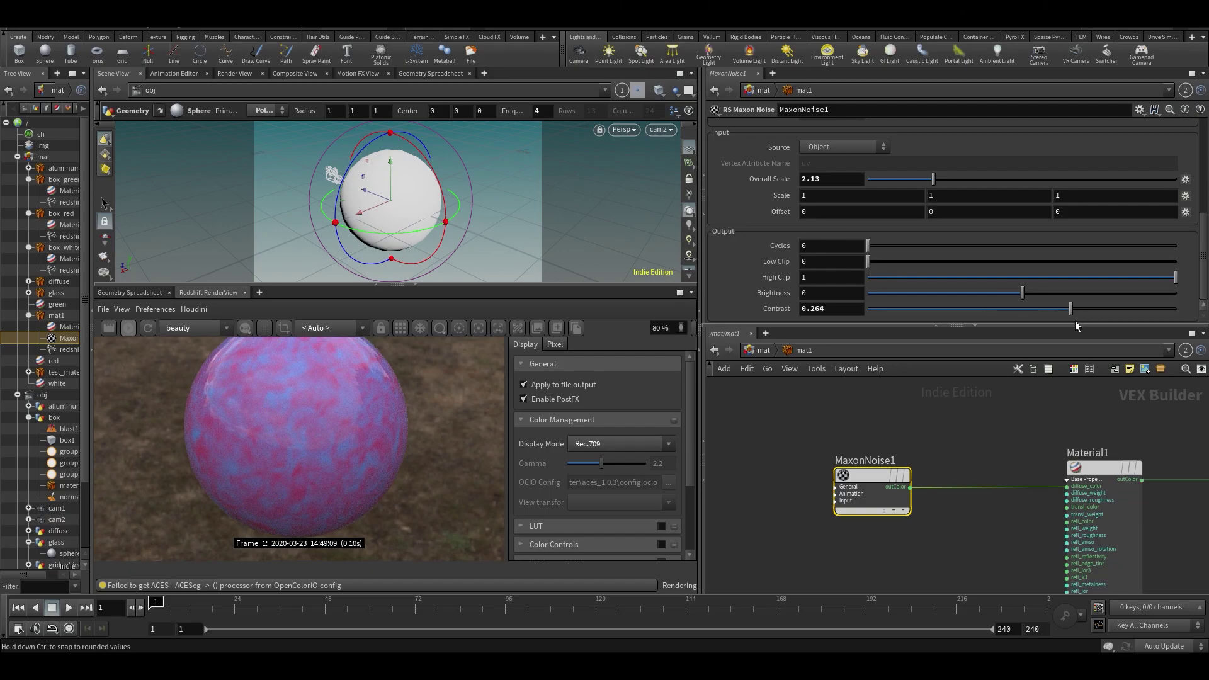
{"action": "scroll", "coordinate": [274, 421], "scroll_direction": "up", "scroll_amount": 3}
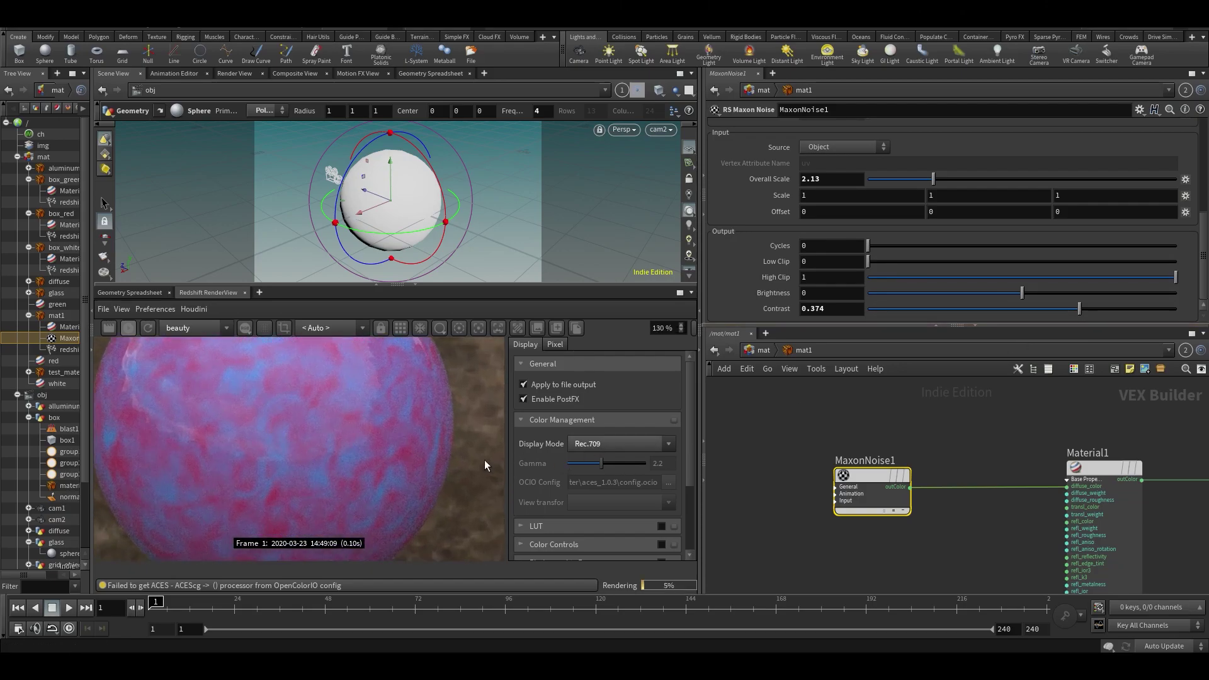
{"action": "scroll", "coordinate": [284, 434], "scroll_direction": "down", "scroll_amount": 3}
{"action": "middle_click_drag", "start_coordinate": [954, 557], "coordinate": [1041, 552]}
{"action": "key", "text": "ctrl+s"}
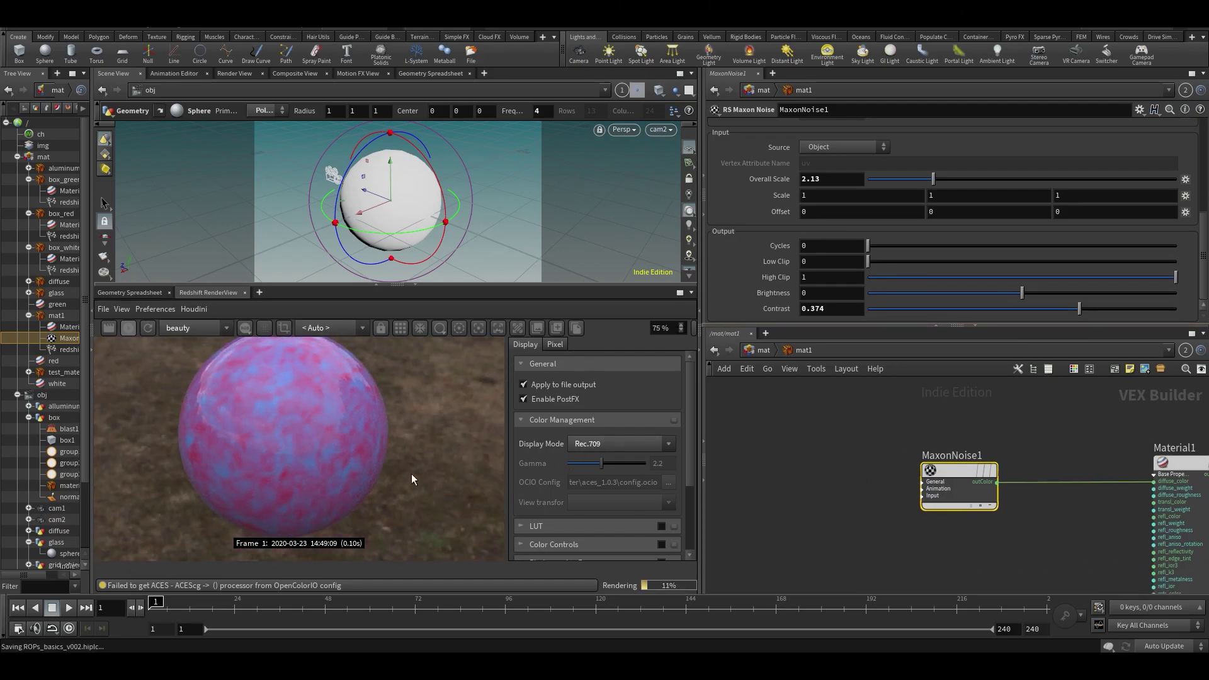
{"action": "scroll", "coordinate": [324, 463], "scroll_direction": "down", "scroll_amount": 3}
{"action": "scroll", "coordinate": [320, 461], "scroll_direction": "up", "scroll_amount": 2}
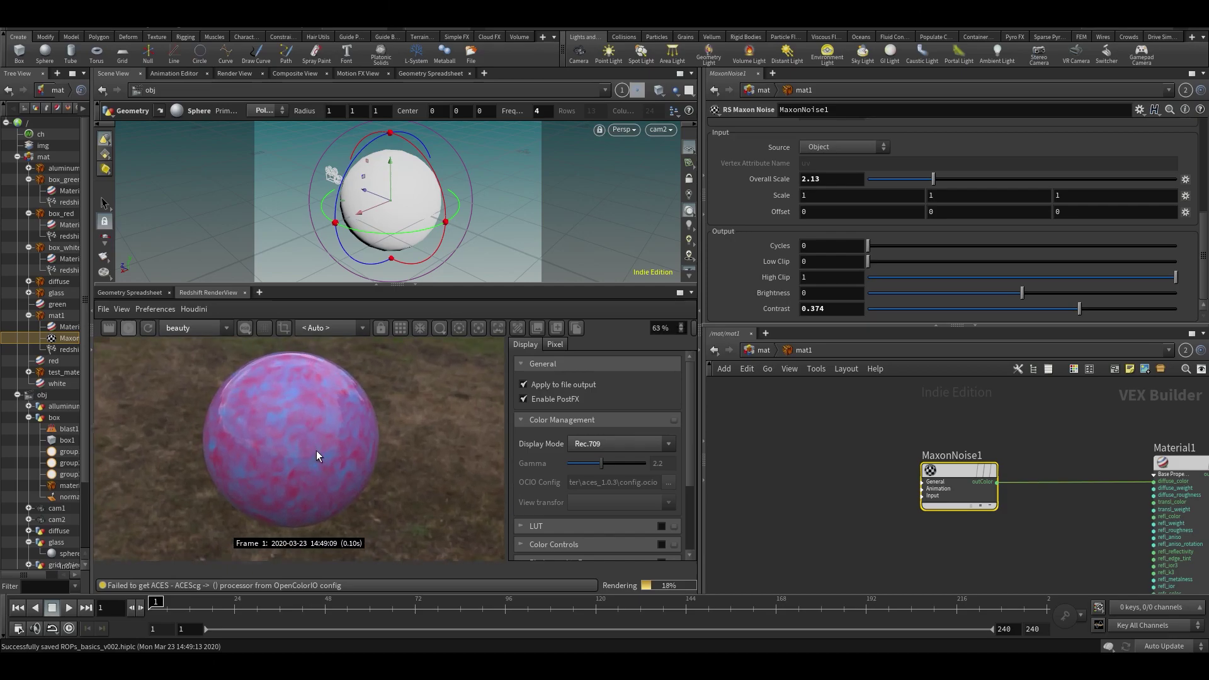
Step: Delete the MaxonNoise1 node from the mat1 network
{"action": "left_click_drag", "start_coordinate": [825, 539], "coordinate": [962, 410]}
{"action": "middle_click_drag", "start_coordinate": [954, 435], "coordinate": [909, 425]}
{"action": "key", "text": "Delete"}
Step: Add an RS Fresnel node and place it beside Material1 in the mat1 network
{"action": "middle_click_drag", "start_coordinate": [897, 484], "coordinate": [895, 473]}
{"action": "scroll", "coordinate": [883, 455], "scroll_direction": "up", "scroll_amount": 2}
{"action": "key", "text": "Tab"}
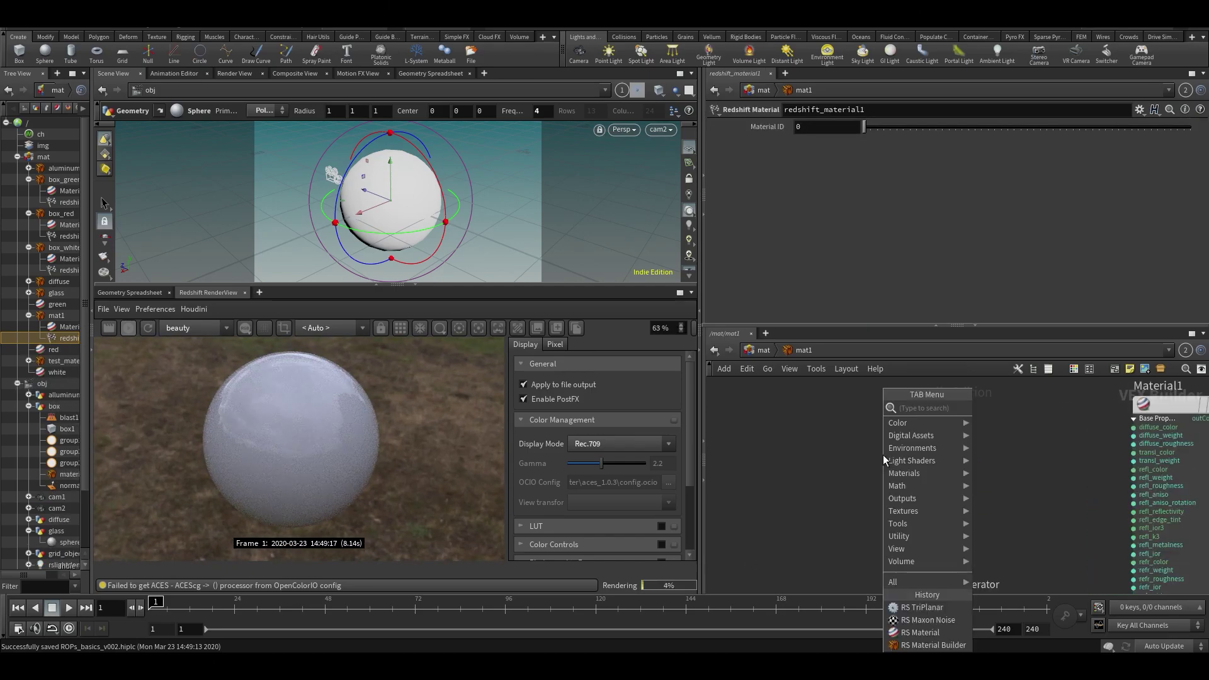
{"action": "type", "text": "fres"}
{"action": "left_click", "coordinate": [993, 408]}
{"action": "left_click", "coordinate": [945, 432]}
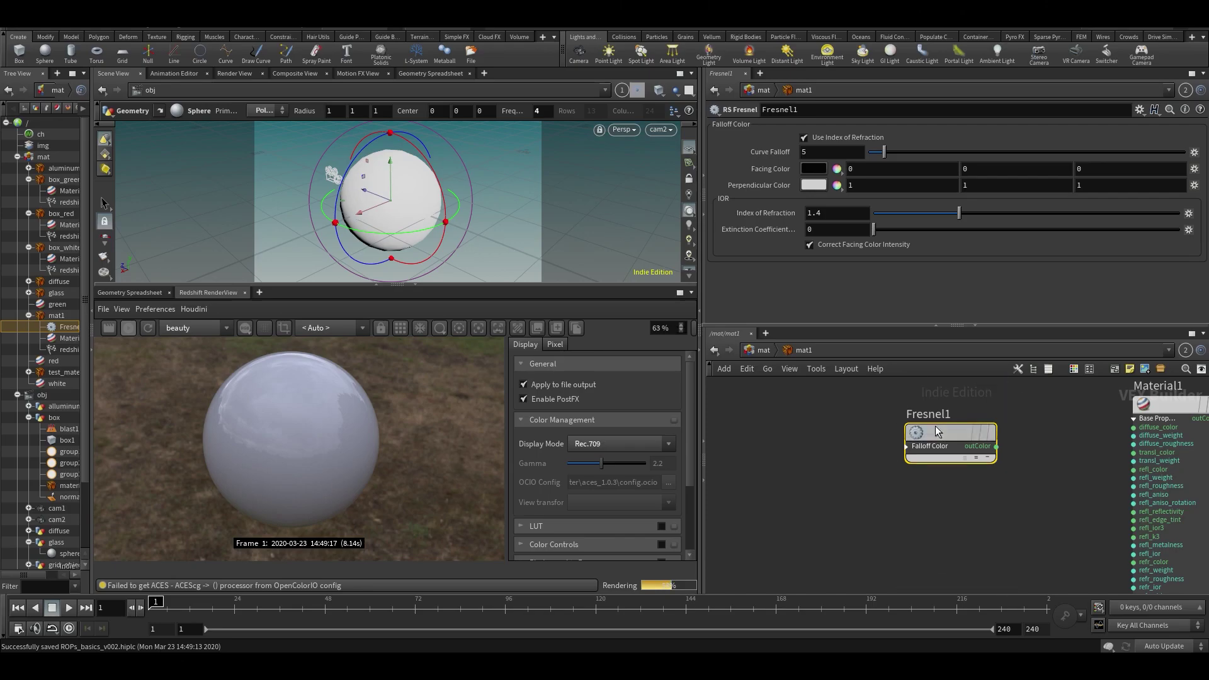
{"action": "left_click_drag", "start_coordinate": [934, 432], "coordinate": [928, 454]}
{"action": "middle_click_drag", "start_coordinate": [1046, 482], "coordinate": [883, 467]}
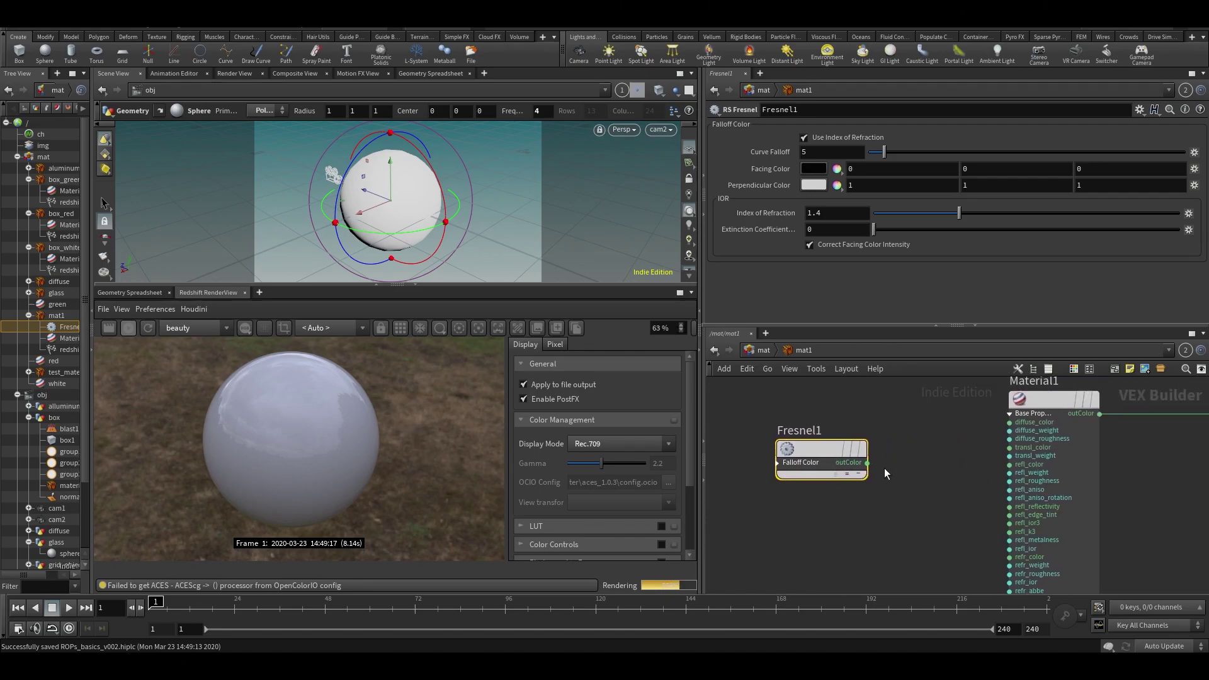
Step: Connect Fresnel1's outColor to Material1's diffuse_color and turn off Use Index of Refraction on Fresnel1
{"action": "left_click", "coordinate": [868, 463]}
{"action": "left_click", "coordinate": [1007, 421]}
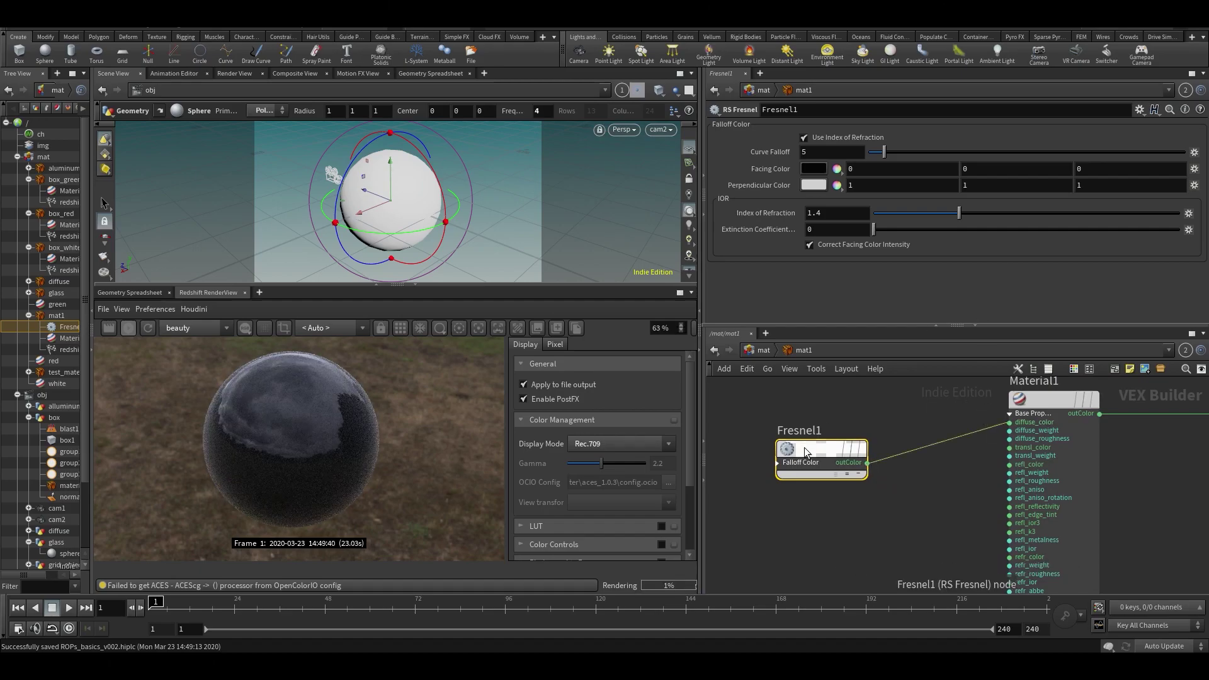
{"action": "left_click_drag", "start_coordinate": [803, 448], "coordinate": [801, 425]}
{"action": "double_click", "coordinate": [847, 137]}
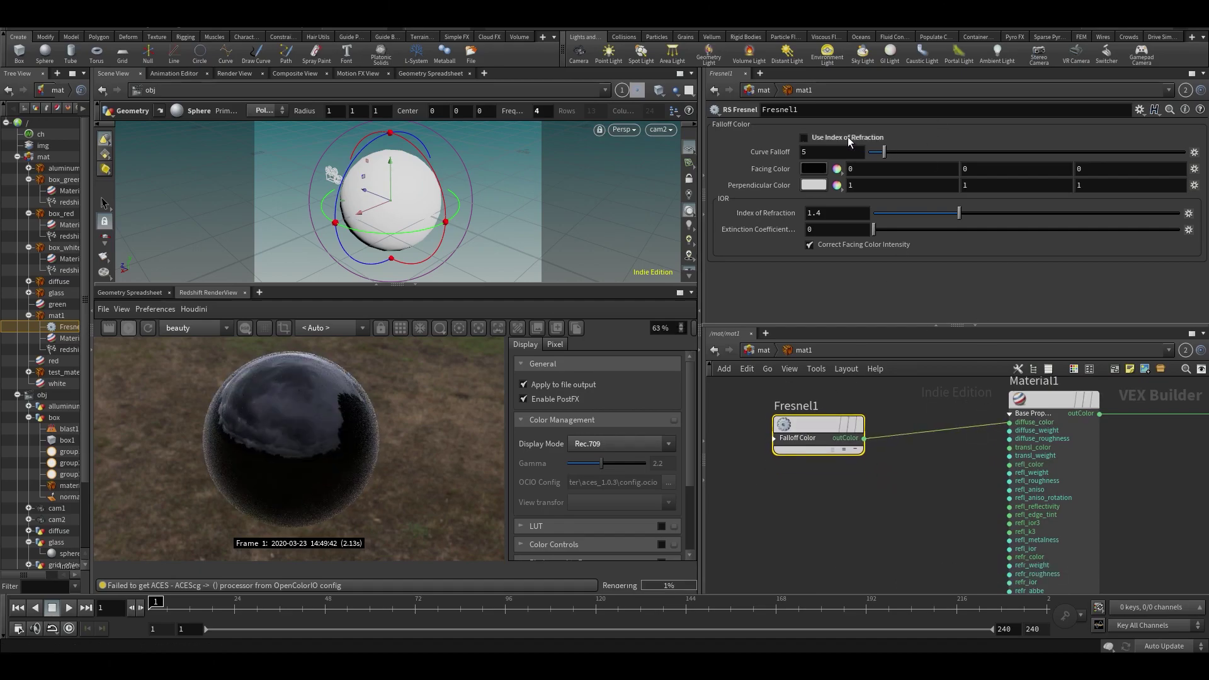
Step: Lower Fresnel1's Curve Falloff to 1.6 and connect its outColor to Material1's refl_color as well
{"action": "left_click_drag", "start_coordinate": [884, 152], "coordinate": [875, 156]}
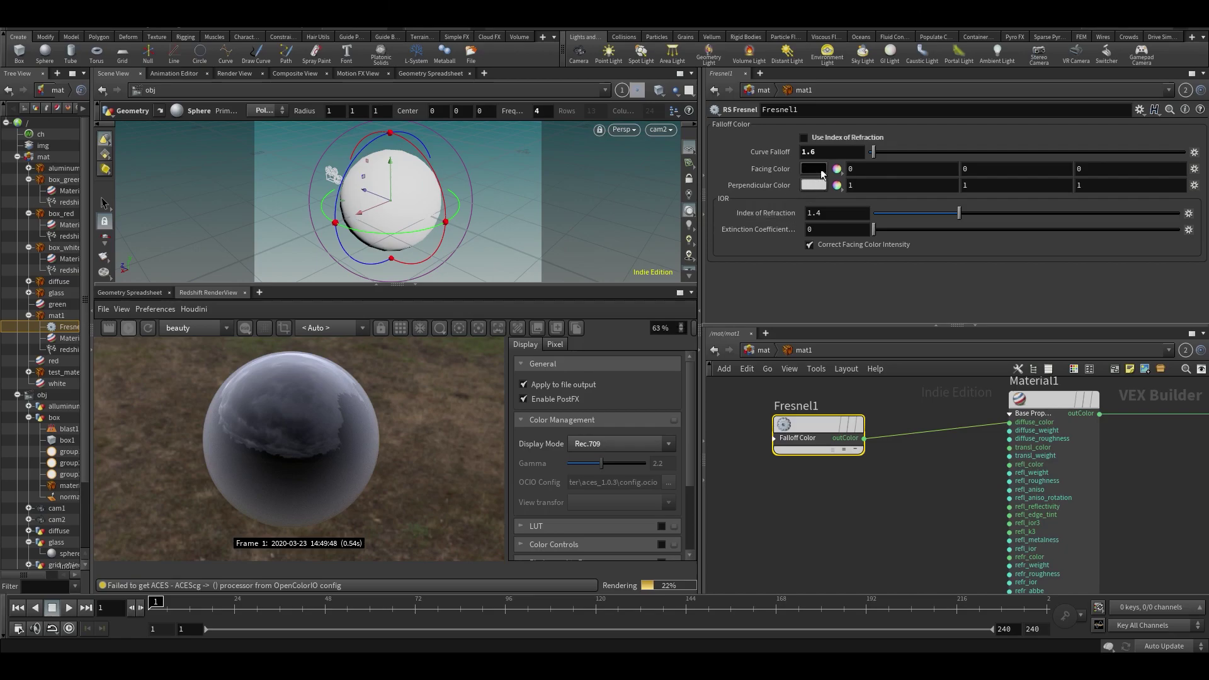
{"action": "left_click_drag", "start_coordinate": [850, 445], "coordinate": [823, 494]}
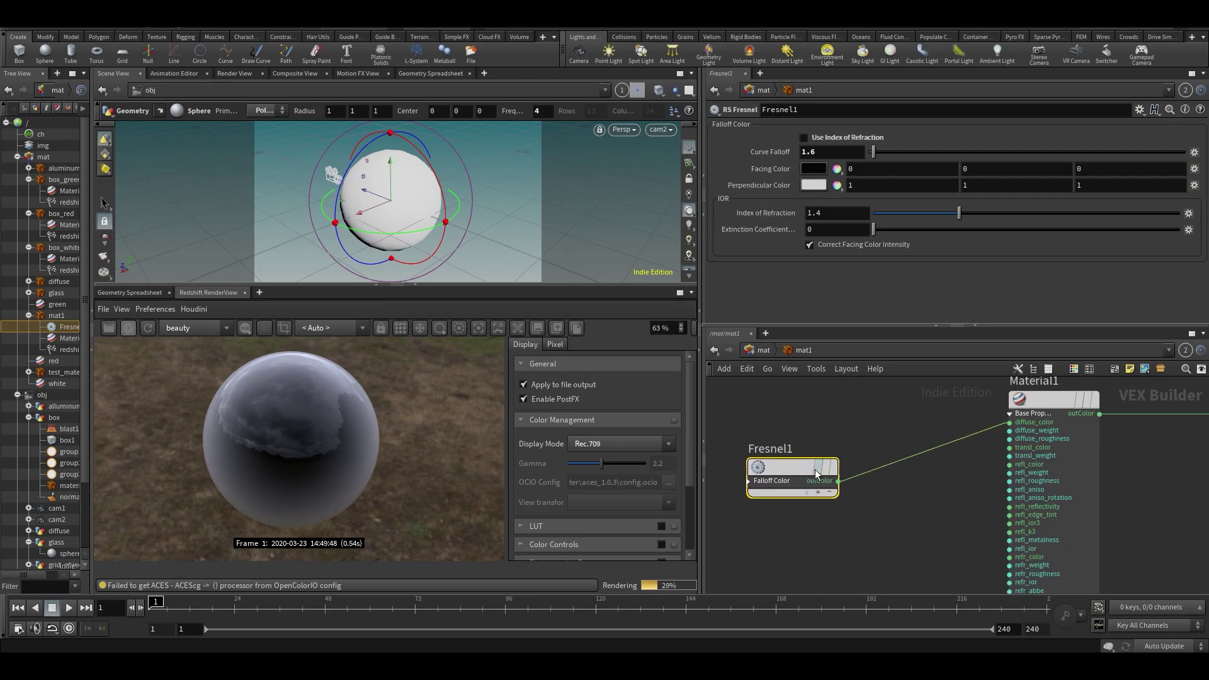
{"action": "left_click", "coordinate": [839, 489]}
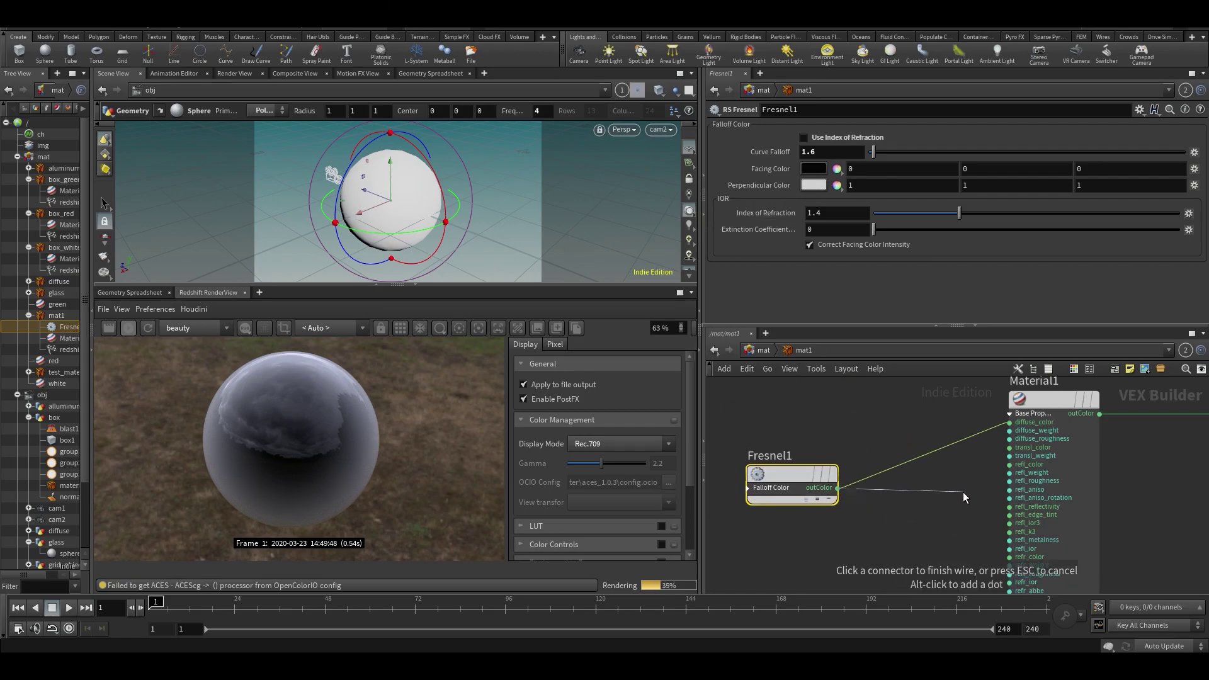
{"action": "left_click", "coordinate": [1010, 465]}
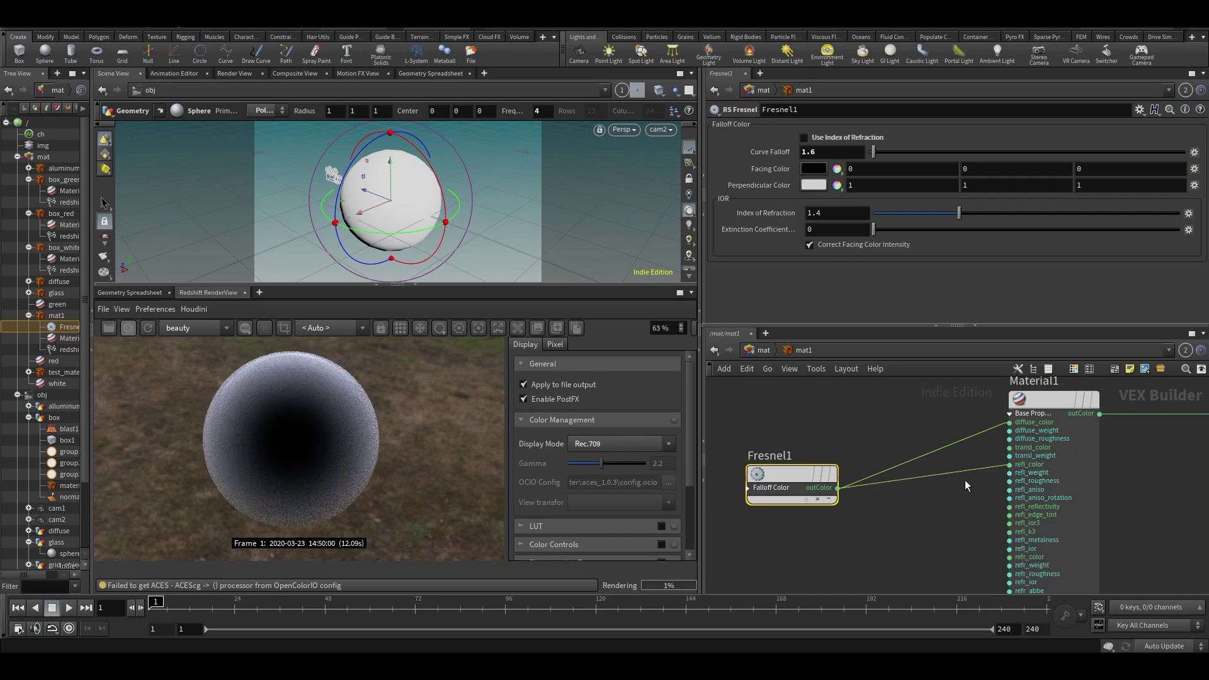
Step: Undo the last connection and wire Fresnel1's outColor to Material1's refl_color again
{"action": "key", "text": "ctrl+z"}
{"action": "scroll", "coordinate": [1013, 473], "scroll_direction": "up", "scroll_amount": 2}
{"action": "left_click", "coordinate": [1008, 460]}
{"action": "left_click", "coordinate": [760, 495]}
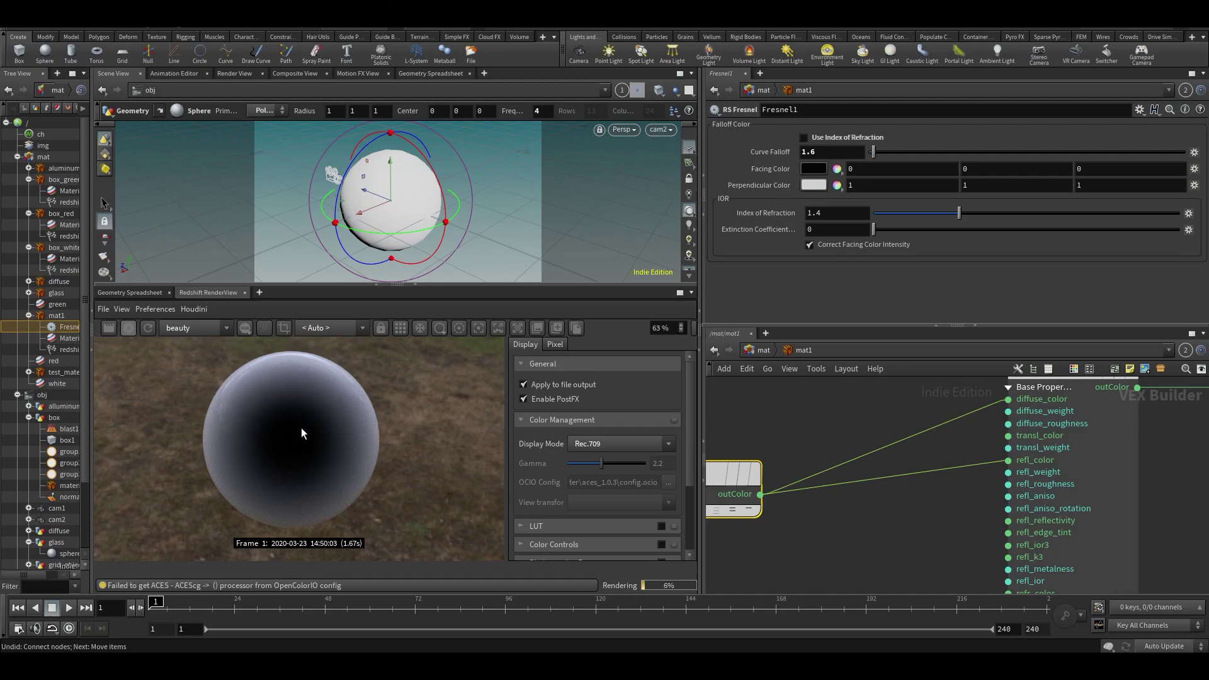
Step: Set Fresnel1's Curve Falloff to about 2.2 and save the scene
{"action": "left_click_drag", "start_coordinate": [874, 154], "coordinate": [875, 156]}
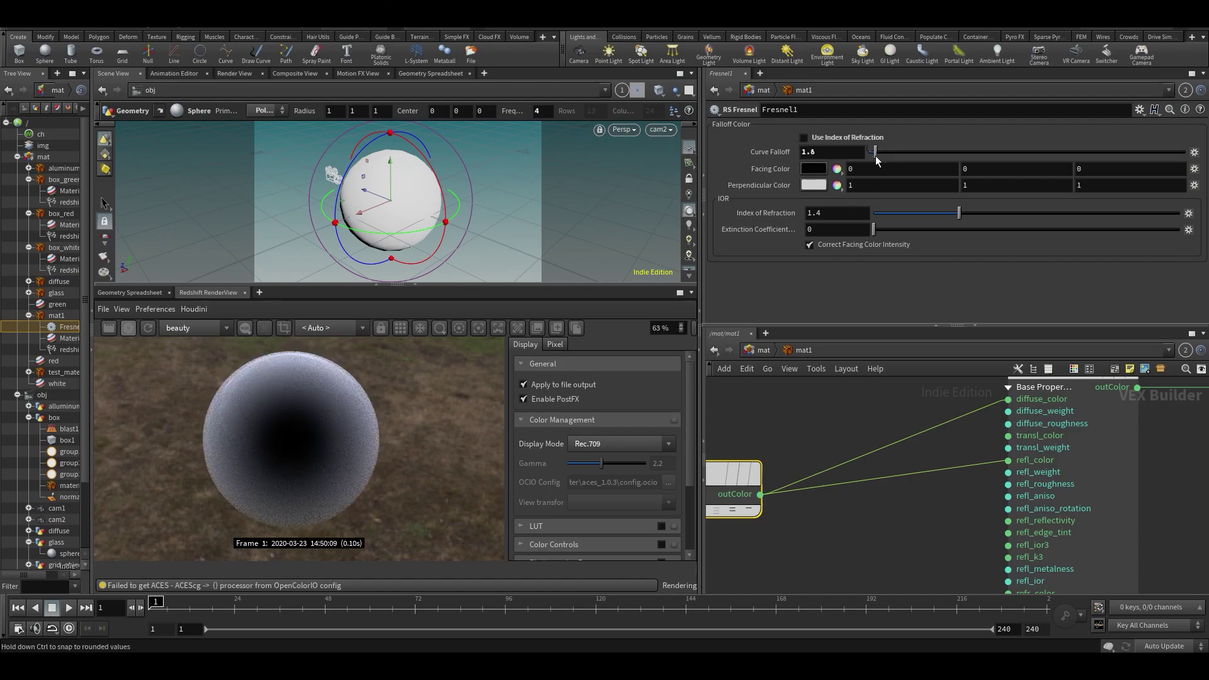
{"action": "middle_click_drag", "start_coordinate": [857, 561], "coordinate": [895, 564]}
{"action": "scroll", "coordinate": [895, 564], "scroll_direction": "down", "scroll_amount": 4}
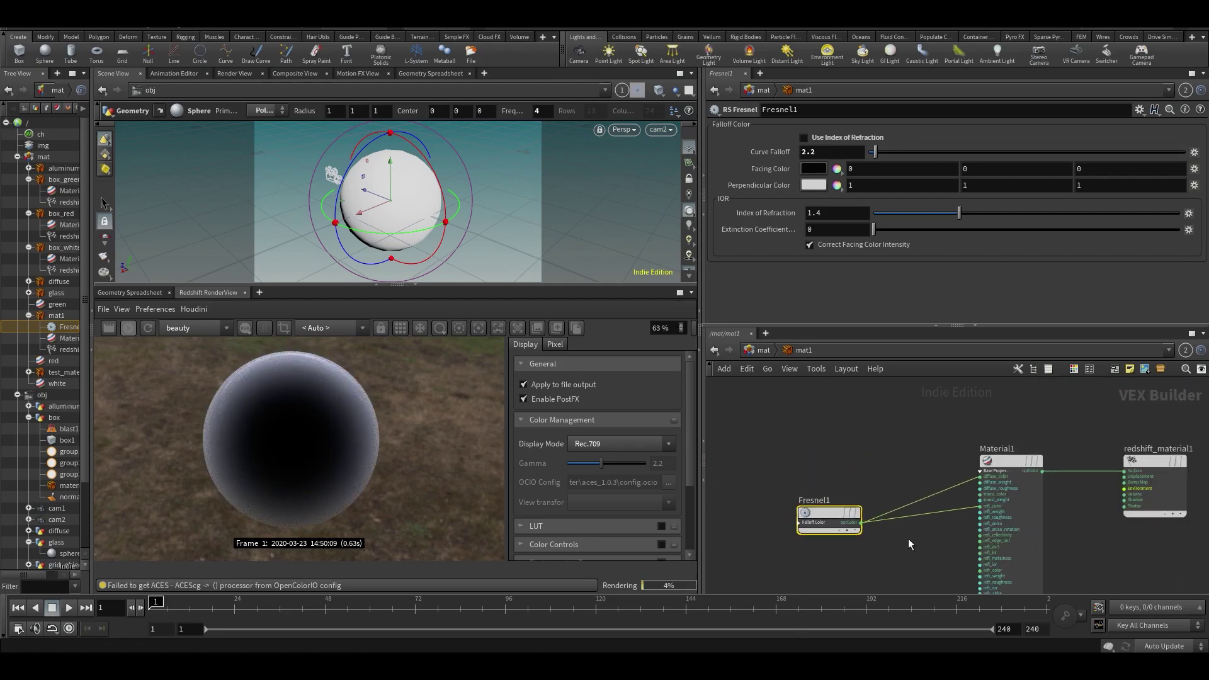
{"action": "key", "text": "ctrl+s"}
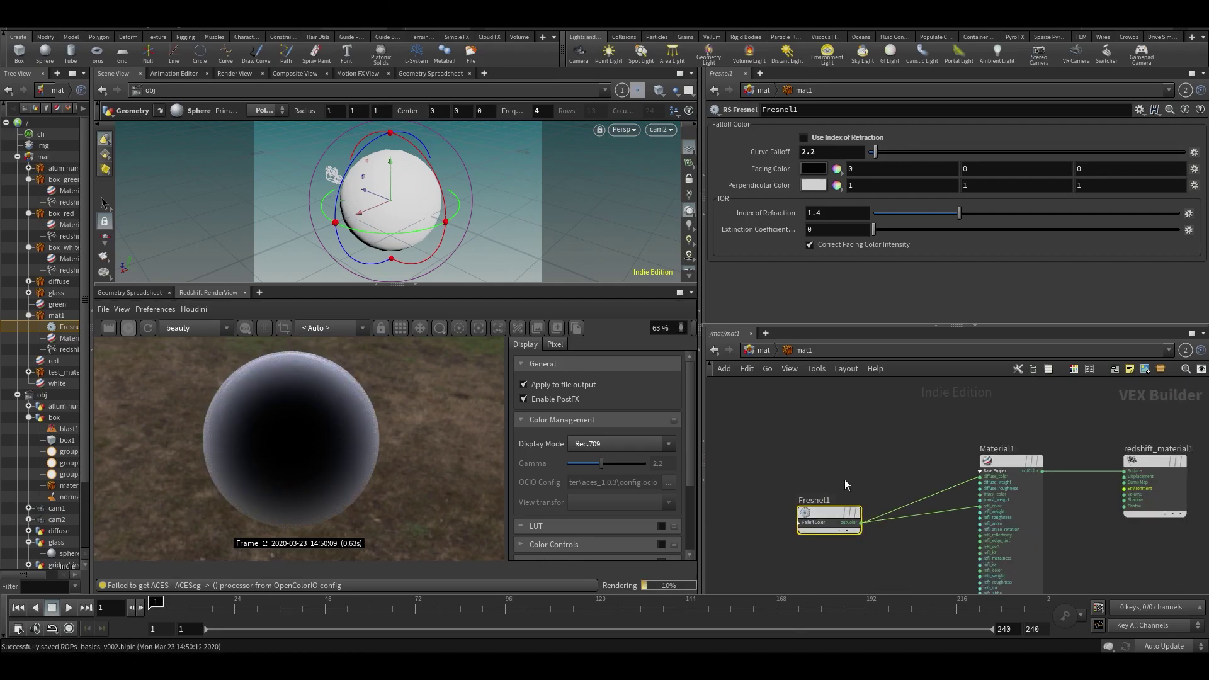
Step: Cut the wire from Fresnel1 to Material1's refl_color and move Fresnel1 slightly up in the network
{"action": "scroll", "coordinate": [845, 478], "scroll_direction": "up", "scroll_amount": 3}
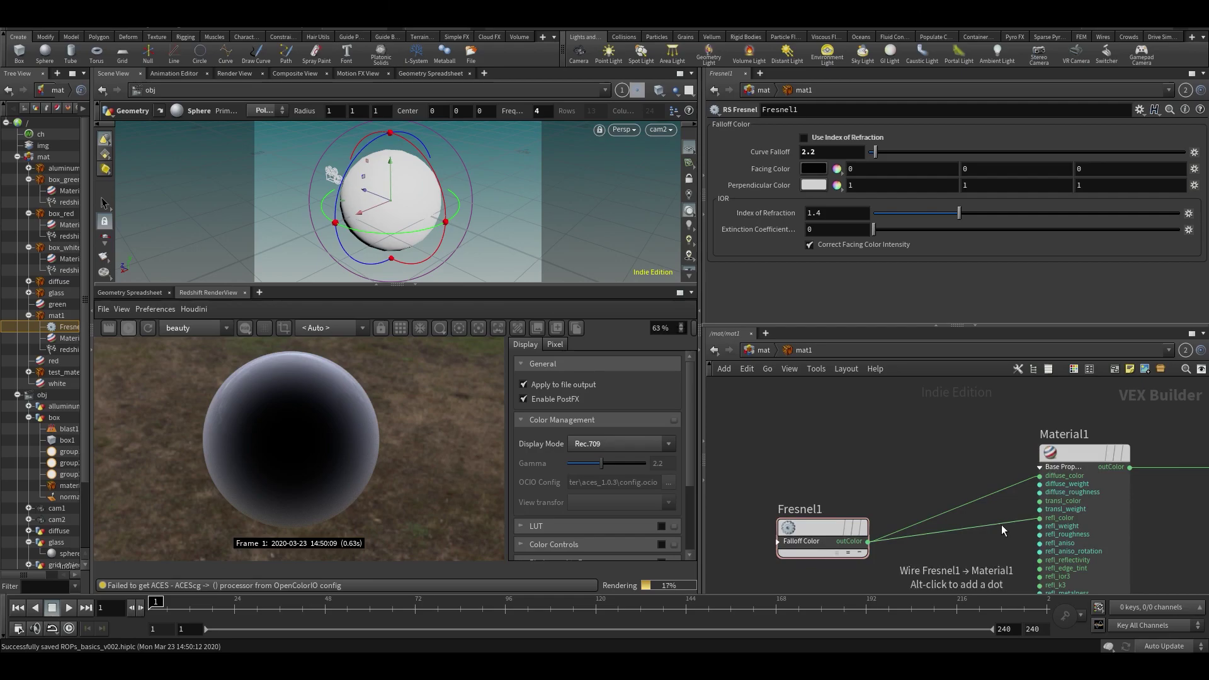
{"action": "key", "text": "y"}
{"action": "left_click_drag", "start_coordinate": [1001, 530], "coordinate": [998, 511]}
{"action": "left_click_drag", "start_coordinate": [825, 529], "coordinate": [825, 493]}
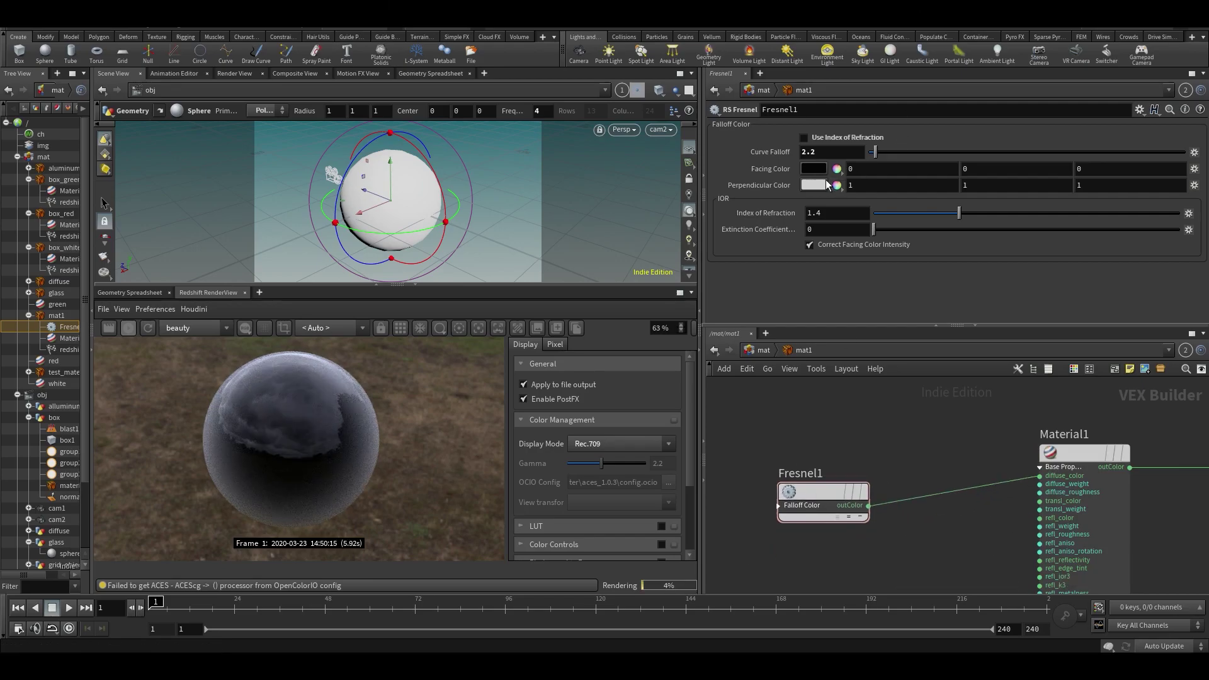
Step: Set Fresnel1's Facing Color to blue (0, 0.5, 1) using a palette swatch
{"action": "left_click", "coordinate": [813, 168]}
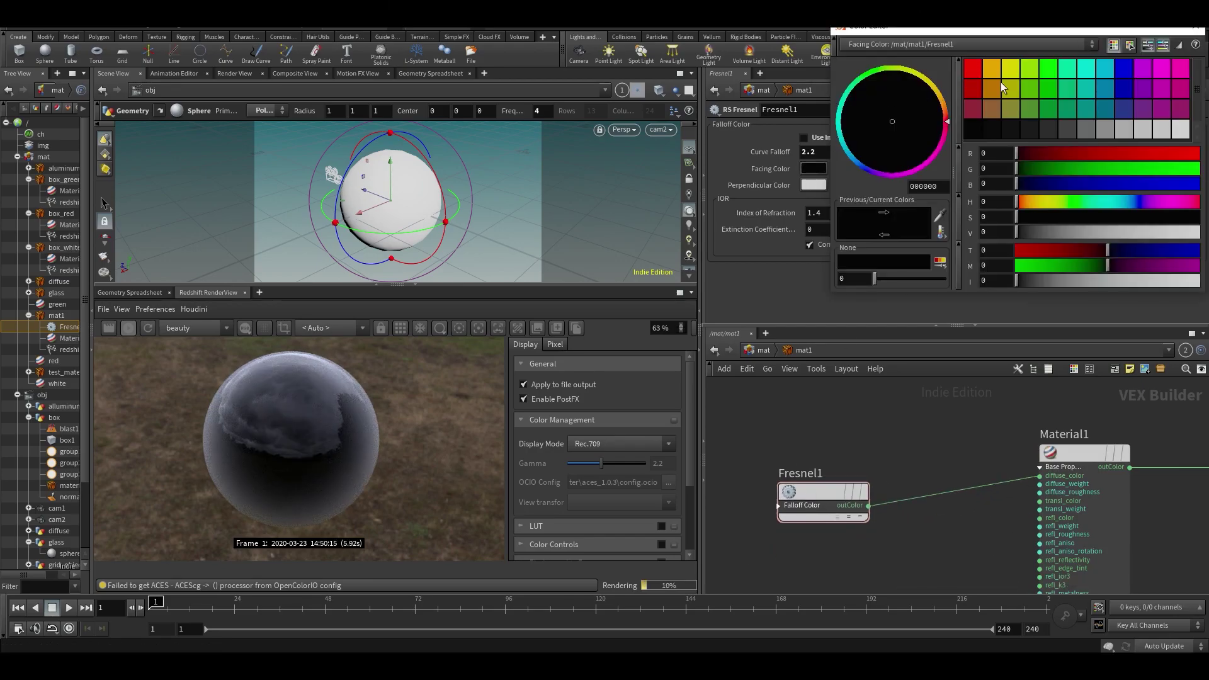
{"action": "left_click", "coordinate": [1091, 59]}
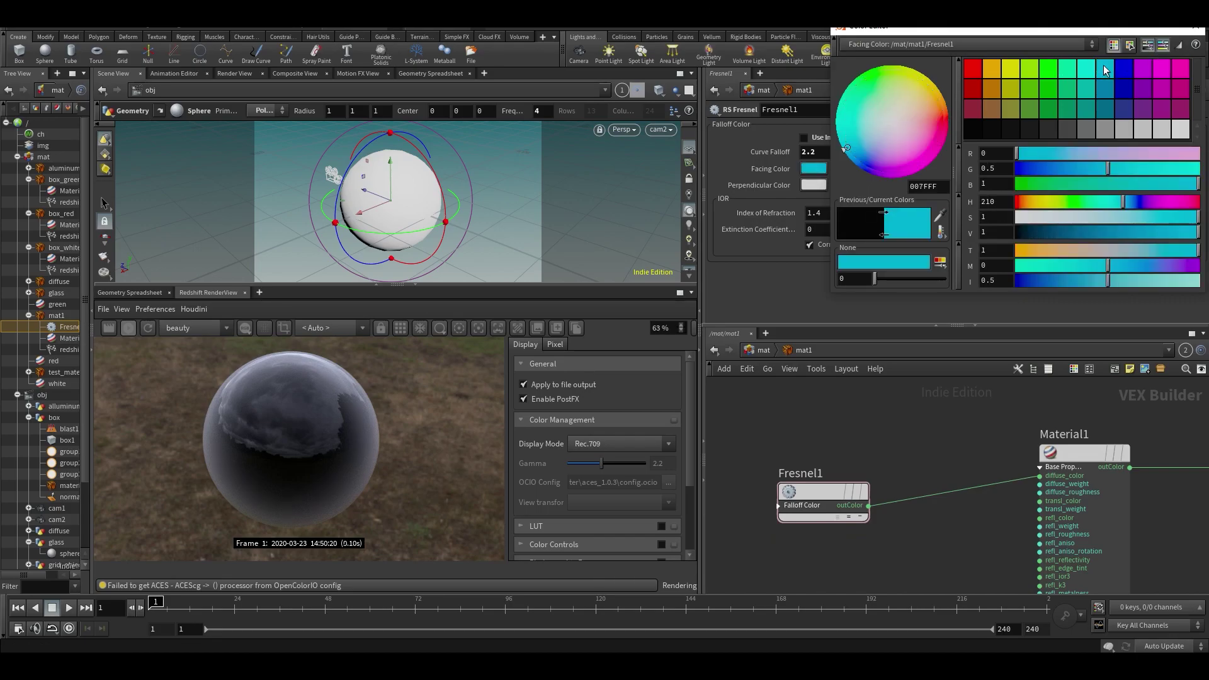
{"action": "left_click", "coordinate": [1194, 30]}
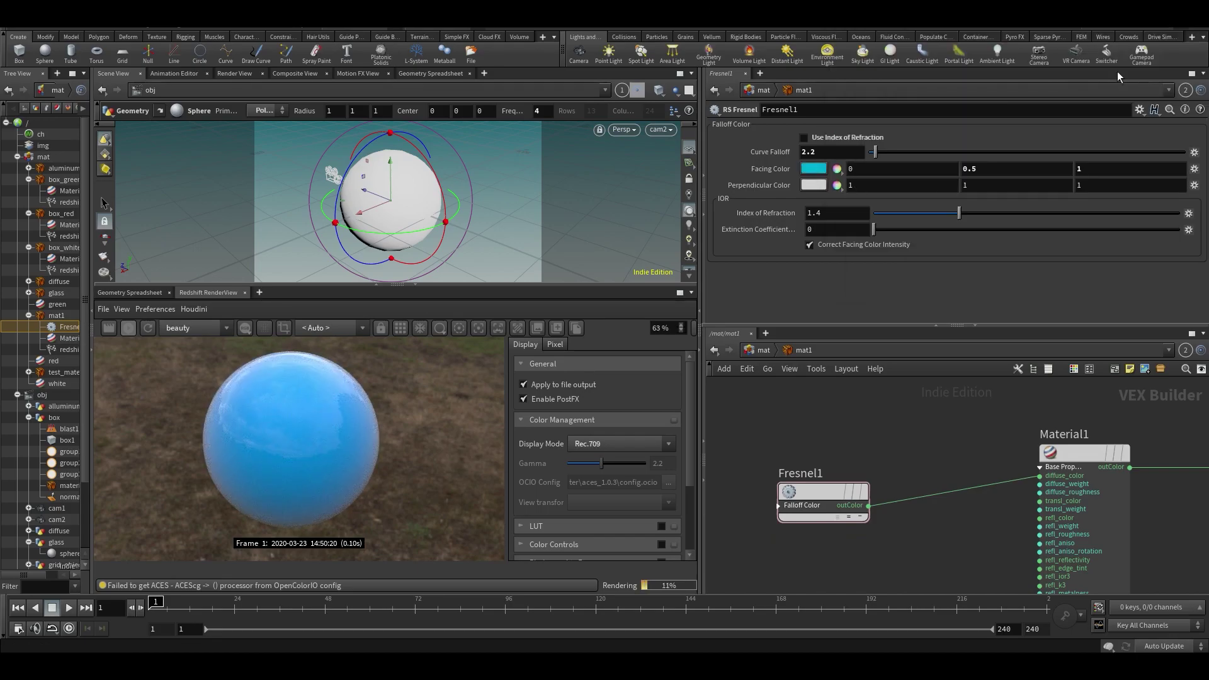
Step: Set Fresnel1's Perpendicular Color to pure red (1, 0, 0) and save the scene
{"action": "left_click", "coordinate": [812, 184]}
{"action": "left_click", "coordinate": [973, 68]}
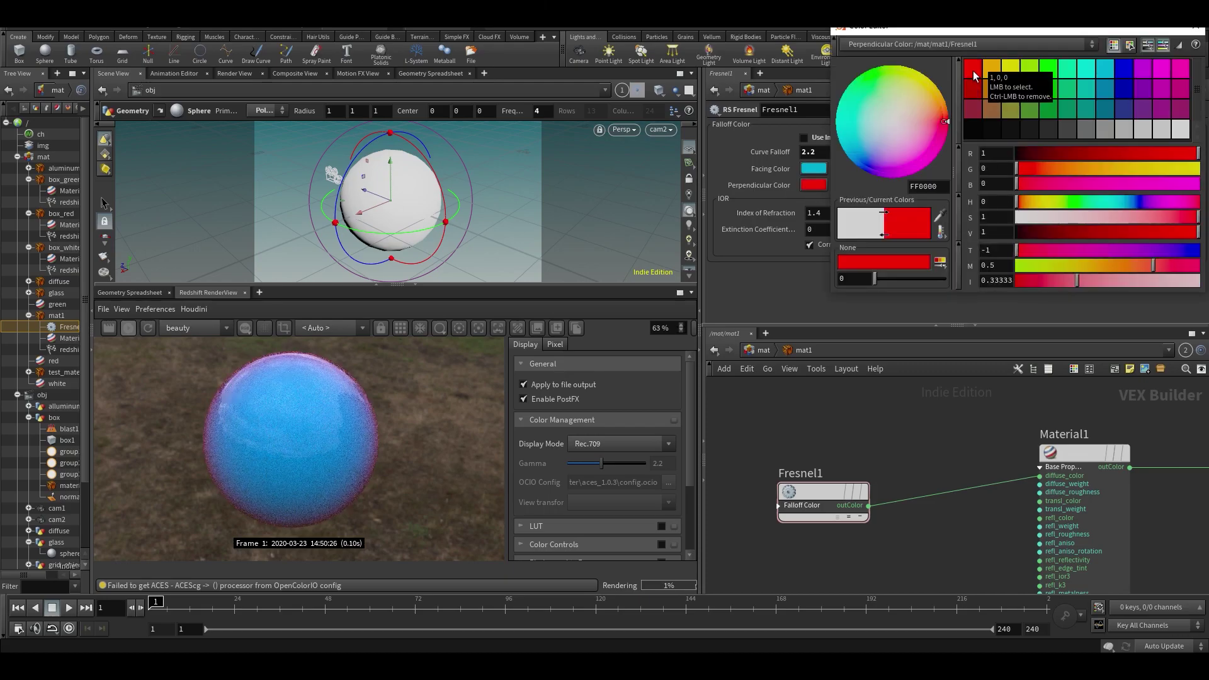
{"action": "left_click", "coordinate": [1194, 30]}
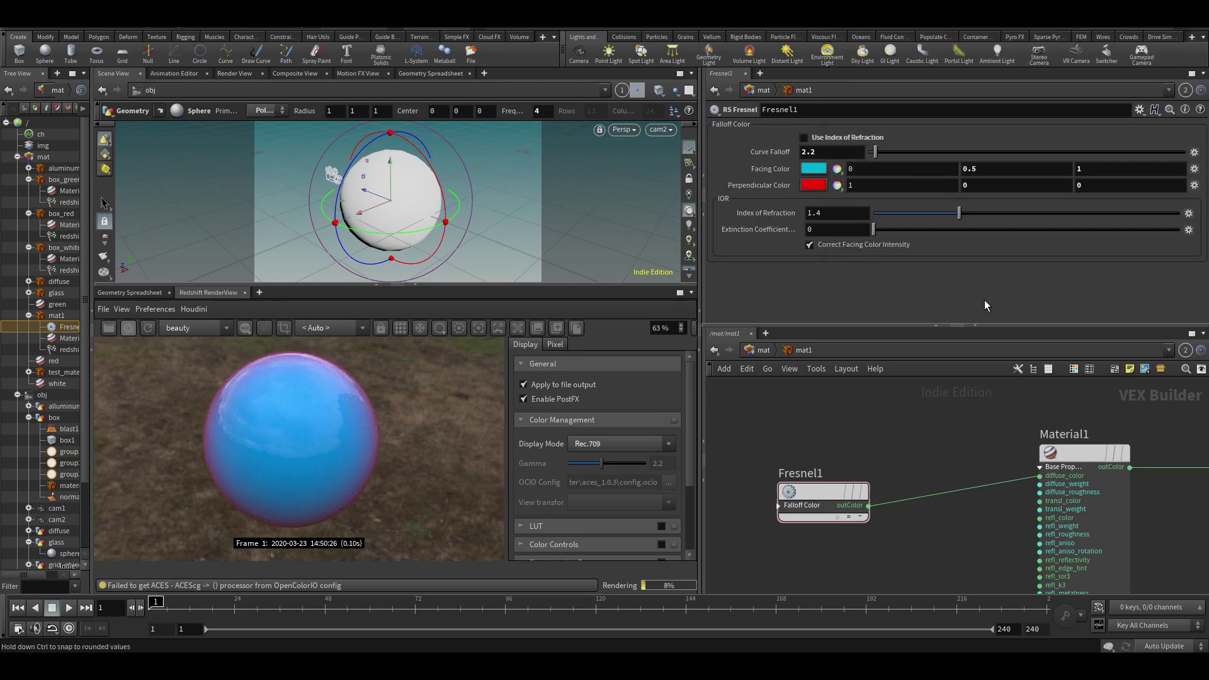
{"action": "key", "text": "ctrl+s"}
Step: Add an RS Displacement node and place it above Material1 in the mat1 network
{"action": "scroll", "coordinate": [865, 442], "scroll_direction": "down", "scroll_amount": 3}
{"action": "middle_click_drag", "start_coordinate": [882, 451], "coordinate": [913, 449]}
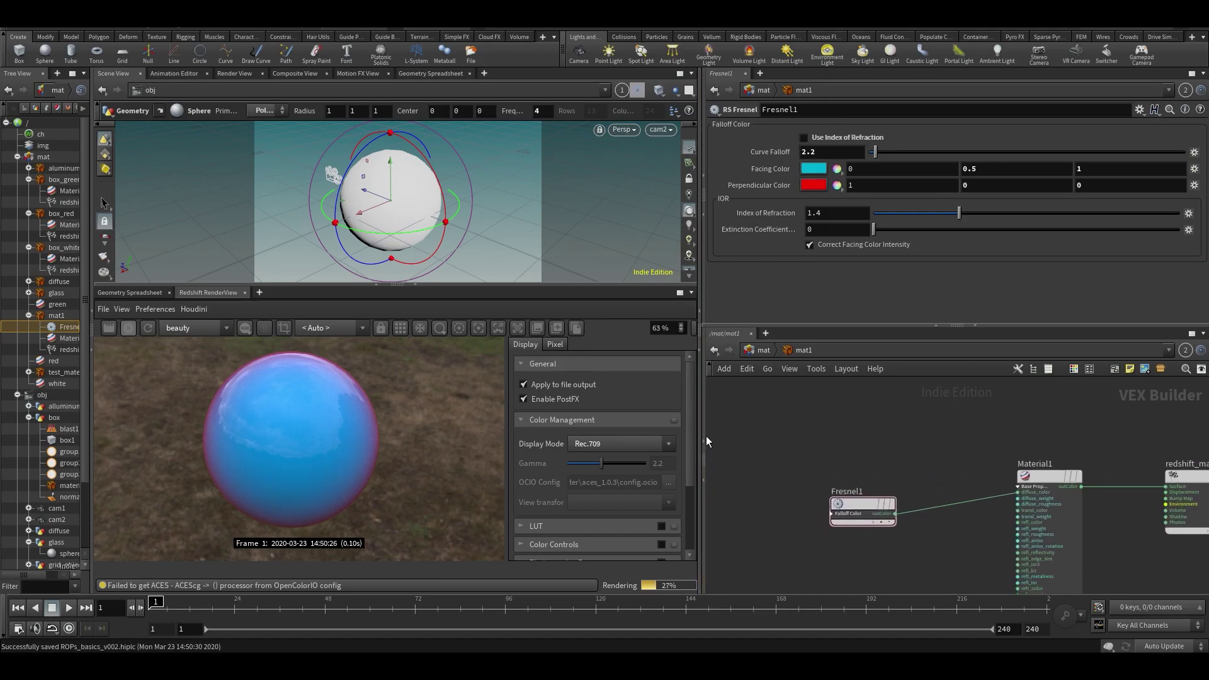
{"action": "middle_click_drag", "start_coordinate": [842, 444], "coordinate": [803, 449]}
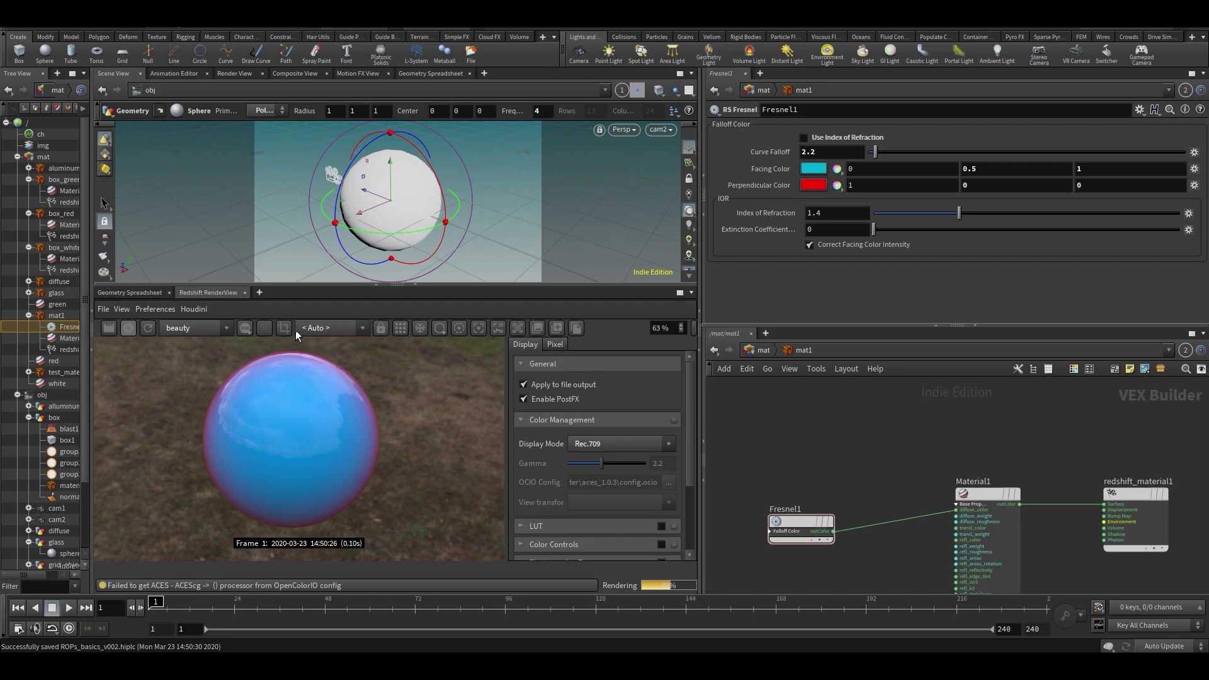
{"action": "scroll", "coordinate": [894, 441], "scroll_direction": "up", "scroll_amount": 3}
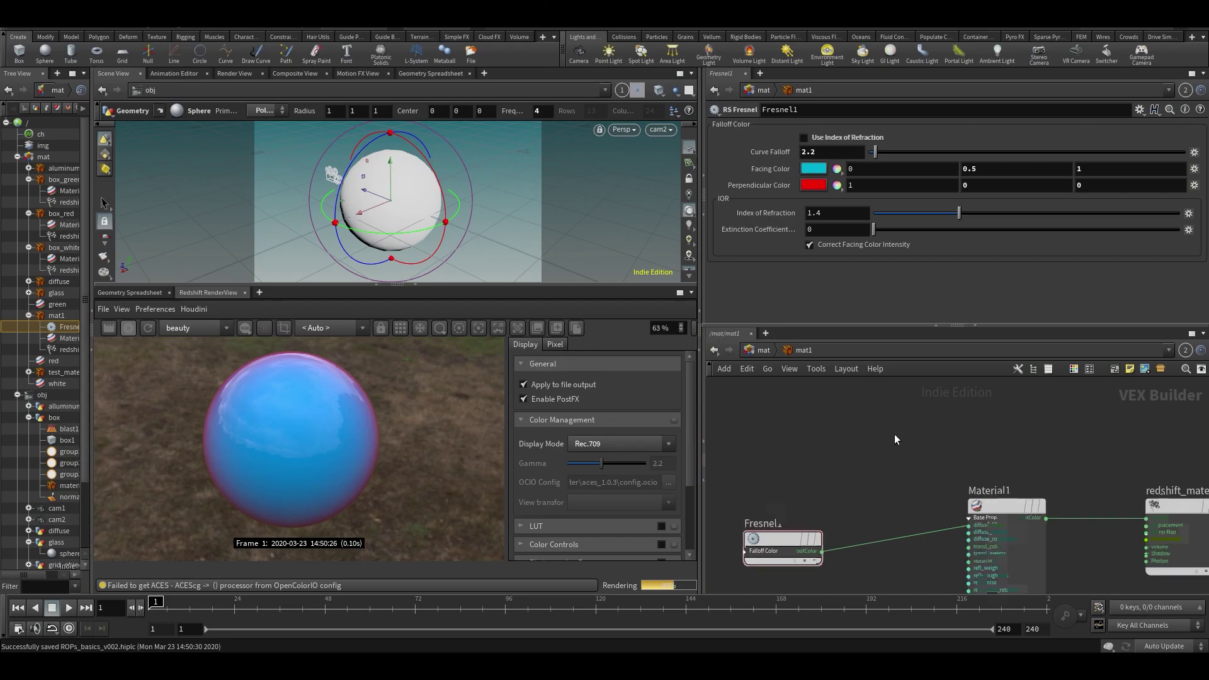
{"action": "key", "text": "Tab"}
{"action": "type", "text": "d"}
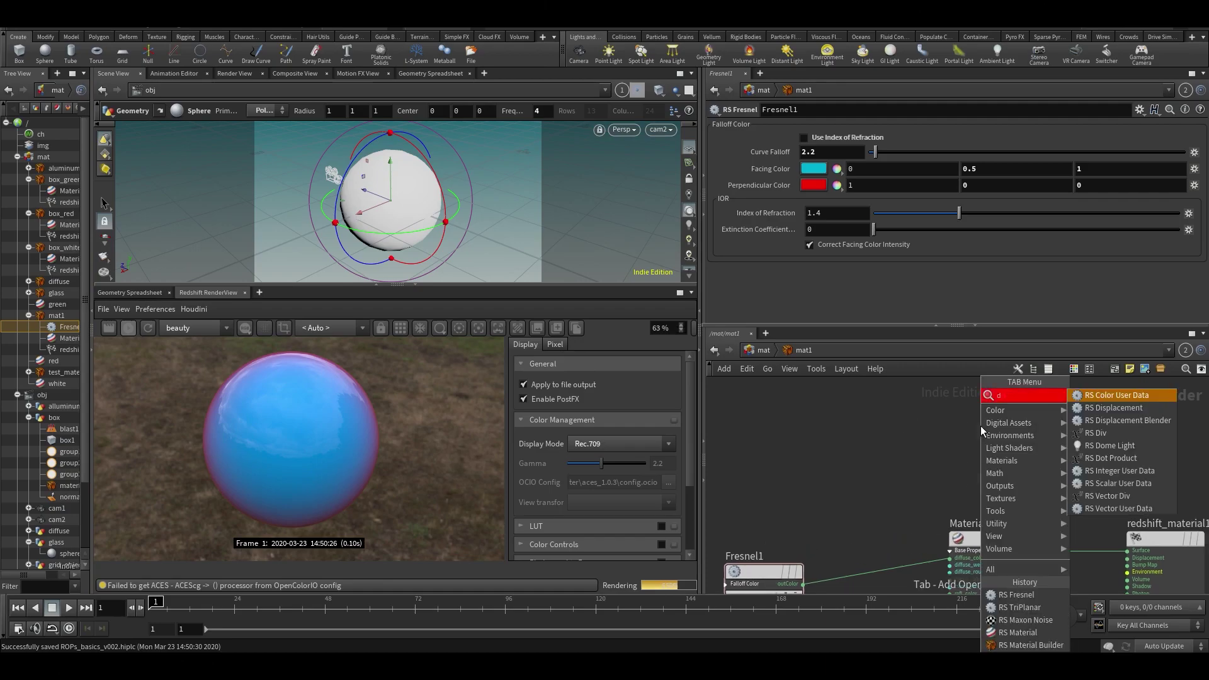
{"action": "type", "text": "isp"}
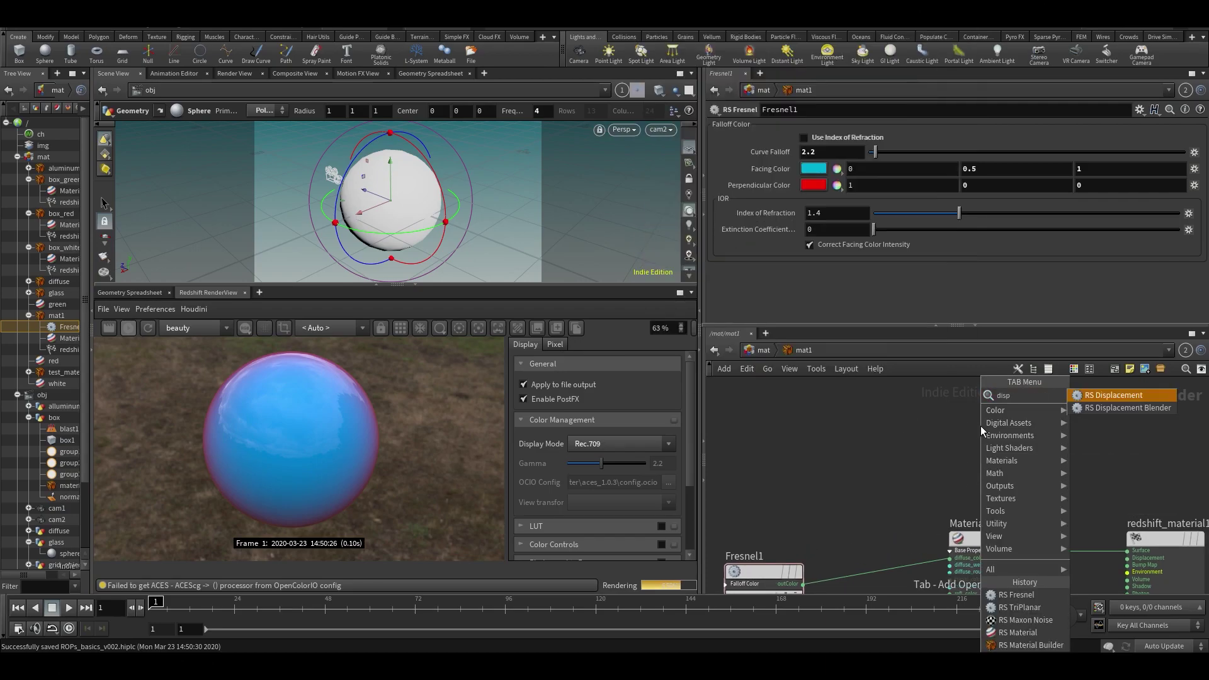
{"action": "left_click", "coordinate": [1112, 395]}
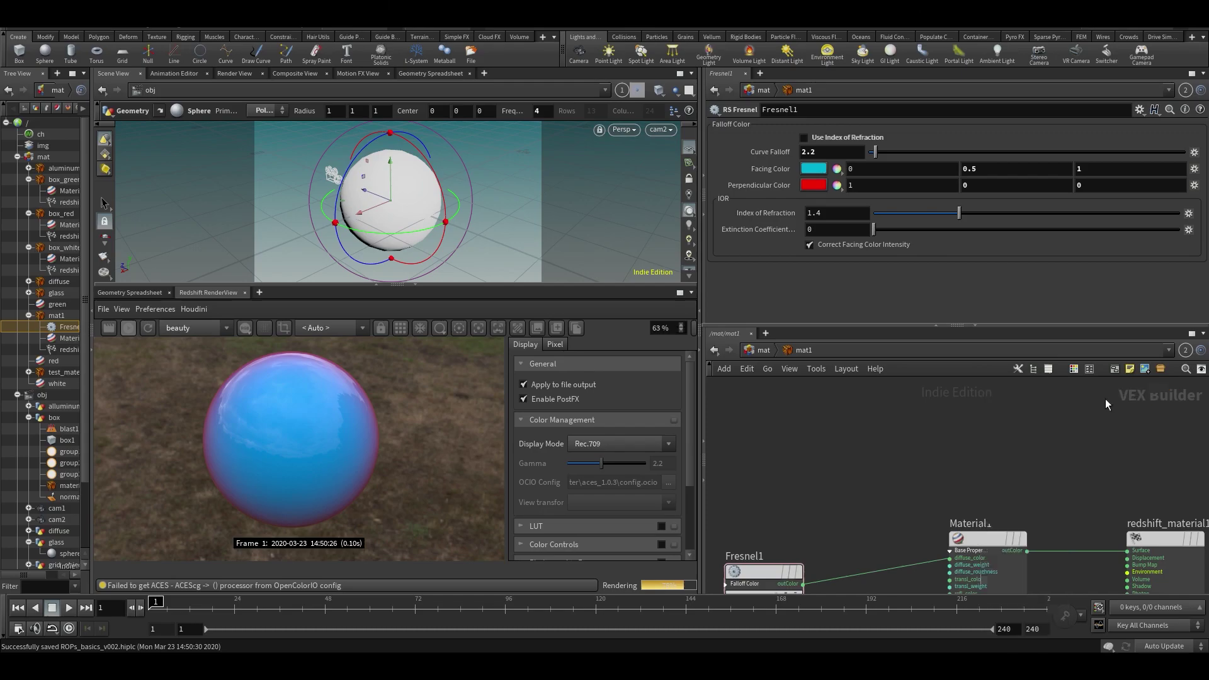
{"action": "left_click", "coordinate": [981, 433]}
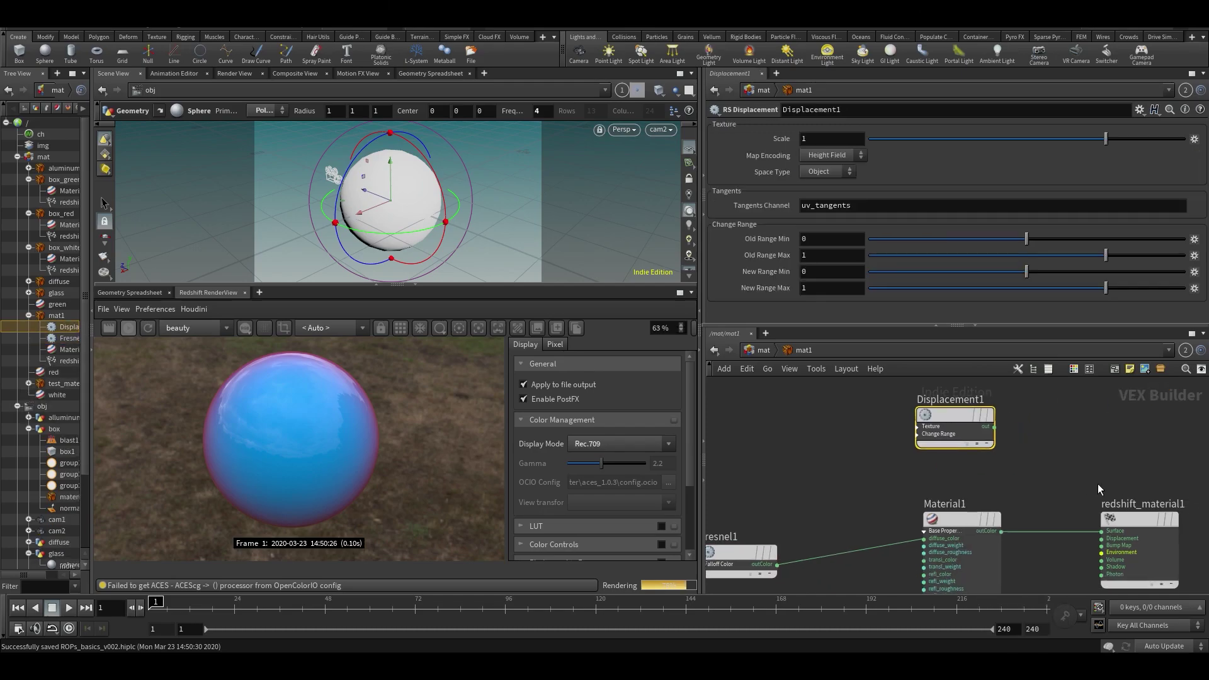
Step: Connect Displacement1's output to redshift_material1's Displacement input and expand the Texture inputs on Displacement1
{"action": "left_click", "coordinate": [1101, 536]}
{"action": "left_click", "coordinate": [1103, 538]}
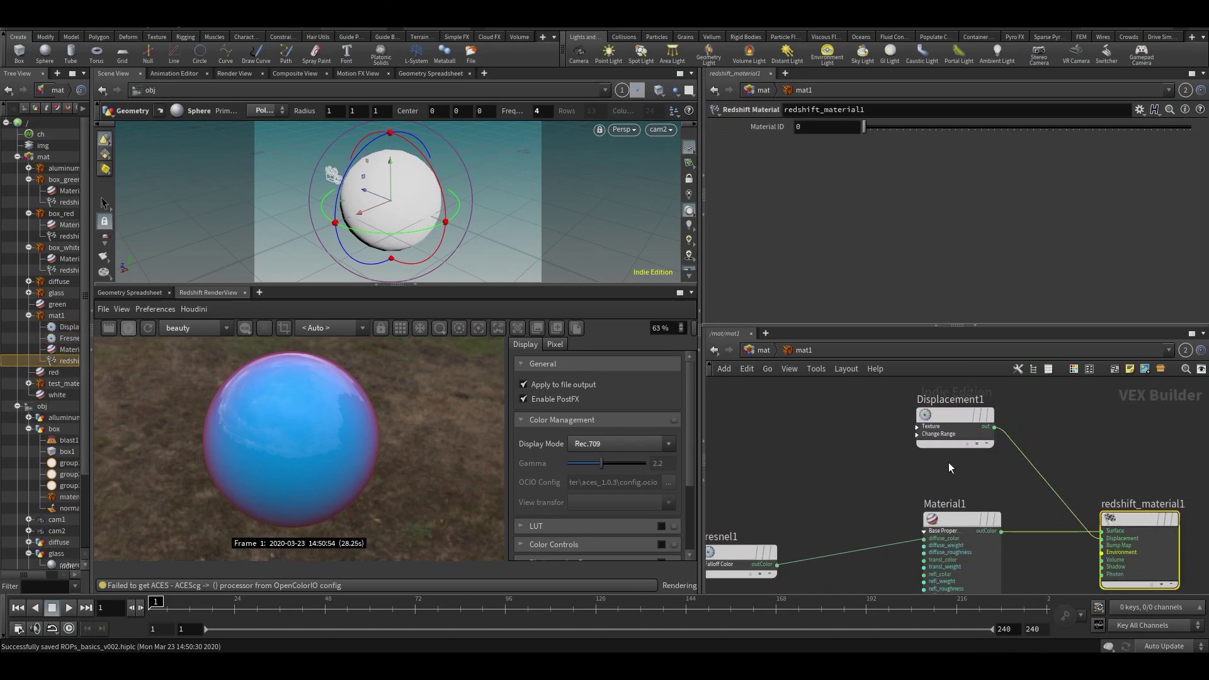
{"action": "left_click", "coordinate": [916, 428]}
Step: Add an RS Texture node and place it beside Displacement1 in the mat1 network
{"action": "key", "text": "Tab"}
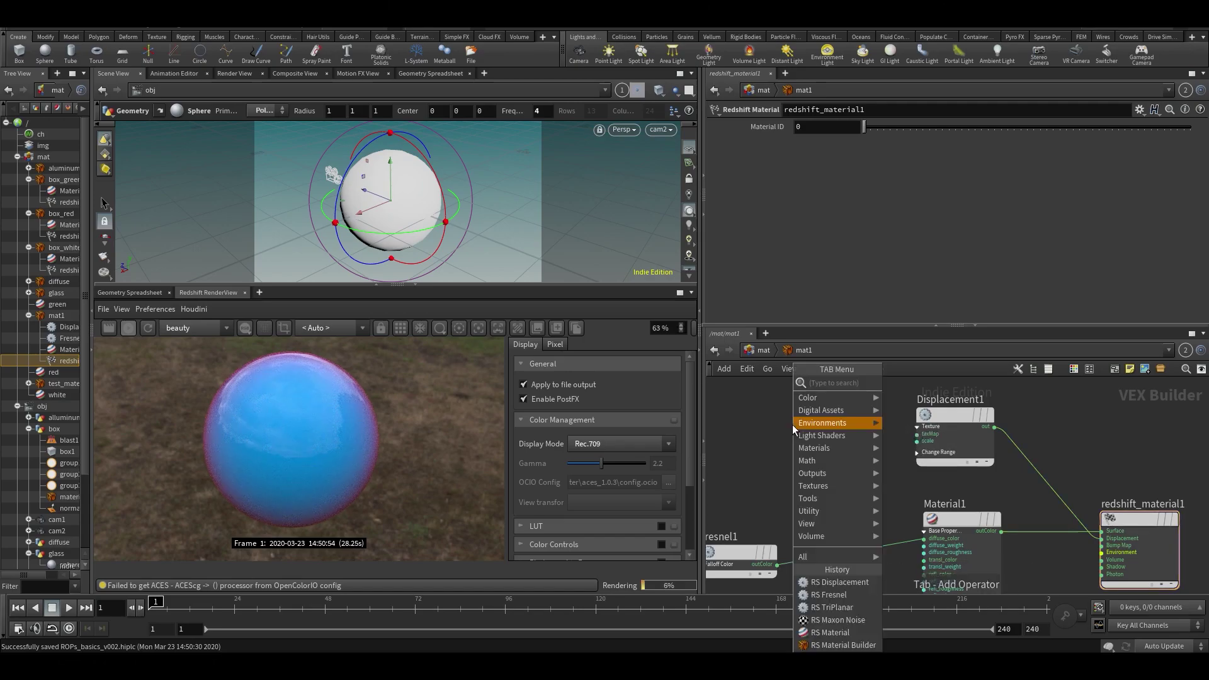
{"action": "type", "text": "te"}
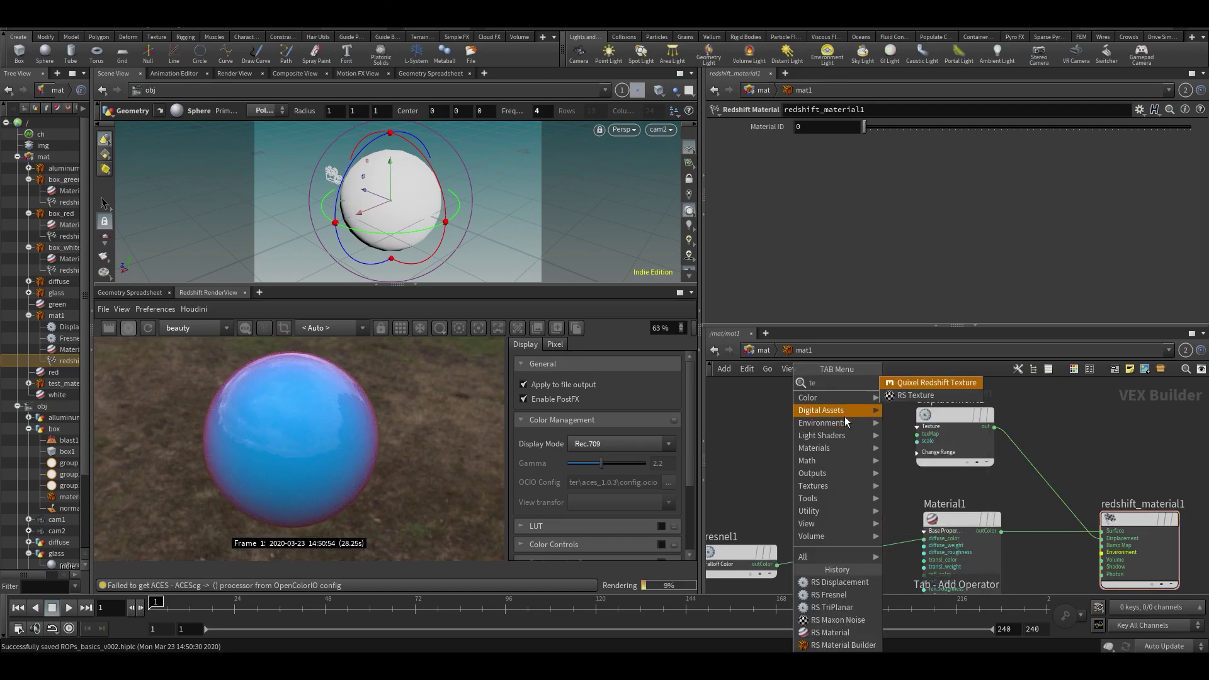
{"action": "left_click", "coordinate": [754, 406]}
{"action": "key", "text": "Tab"}
{"action": "key", "text": "Escape"}
{"action": "key", "text": "Tab"}
{"action": "type", "text": "te"}
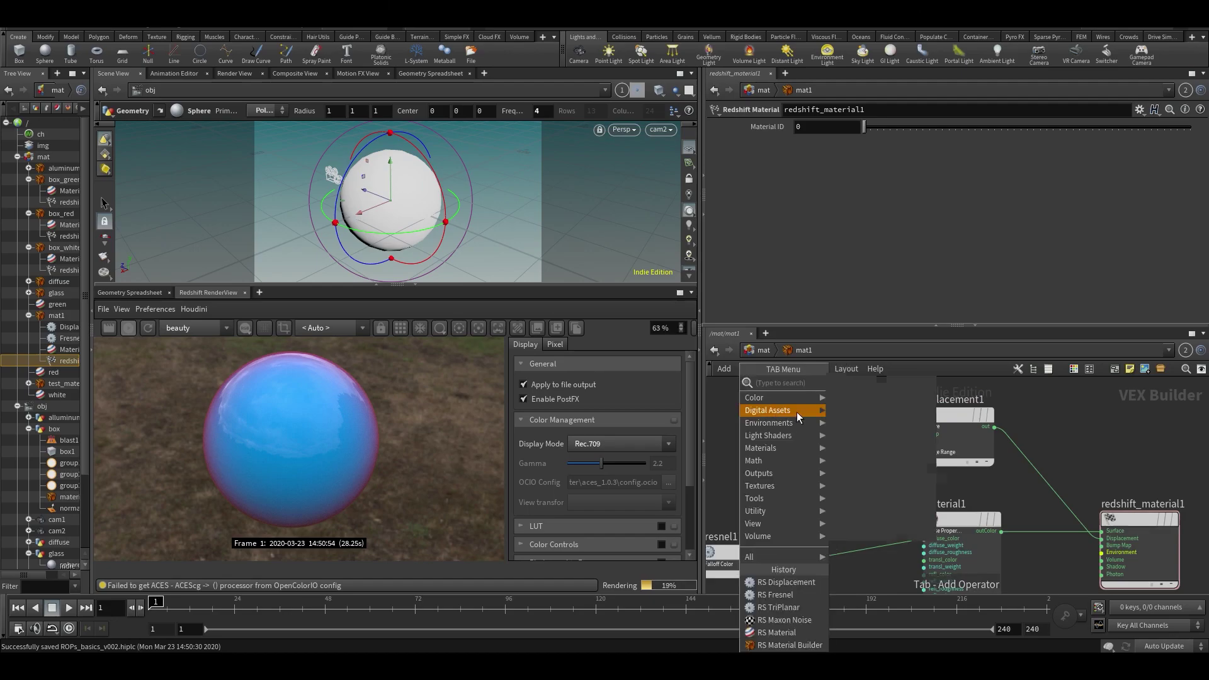
{"action": "left_click", "coordinate": [864, 394]}
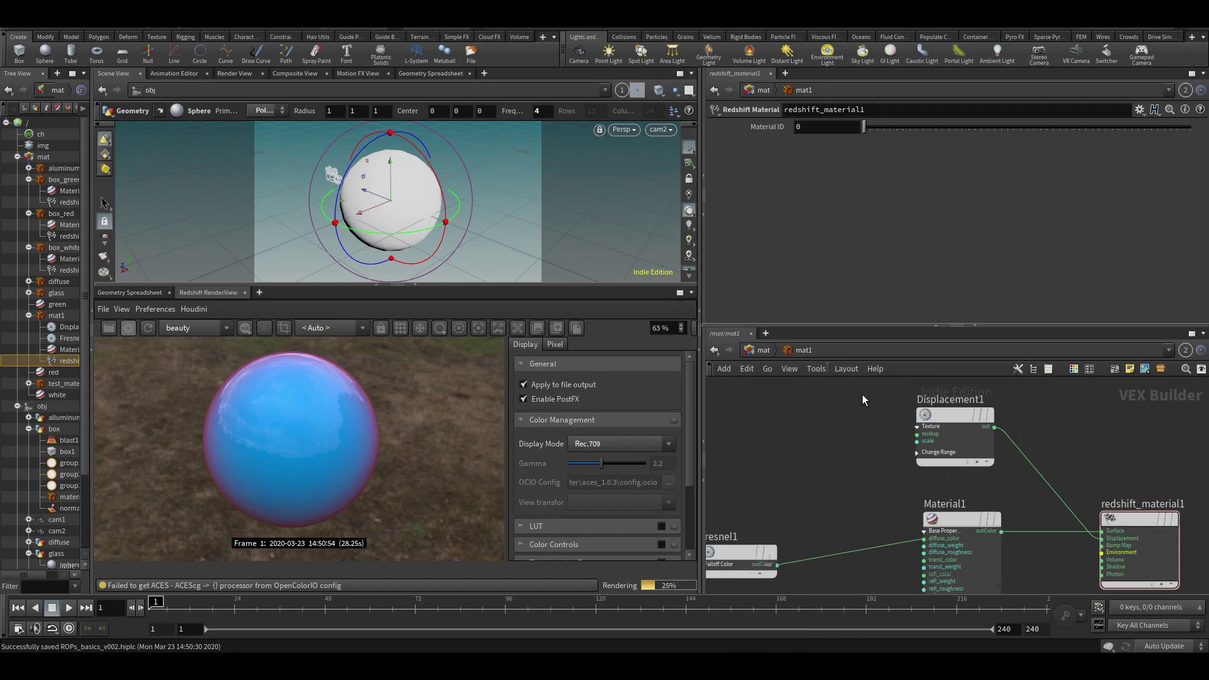
{"action": "left_click", "coordinate": [758, 422]}
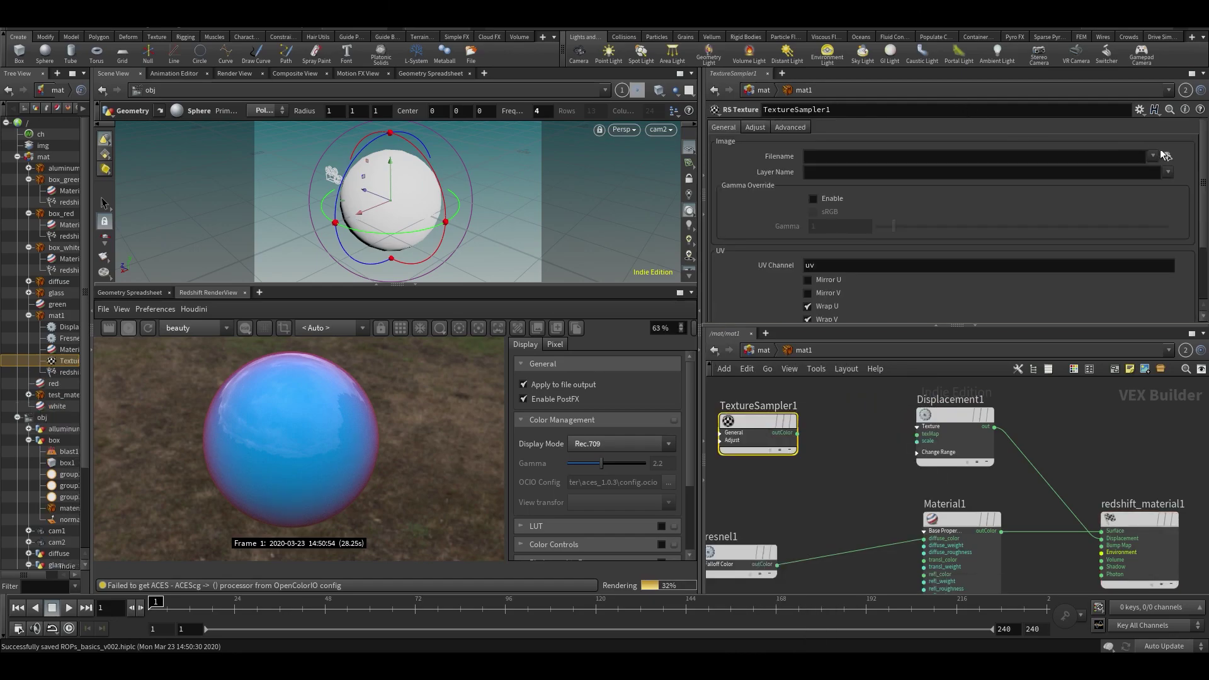
Step: Open the image browser for TextureSampler1's filename, cancel it, and delete the TextureSampler1 node
{"action": "left_click", "coordinate": [1168, 156]}
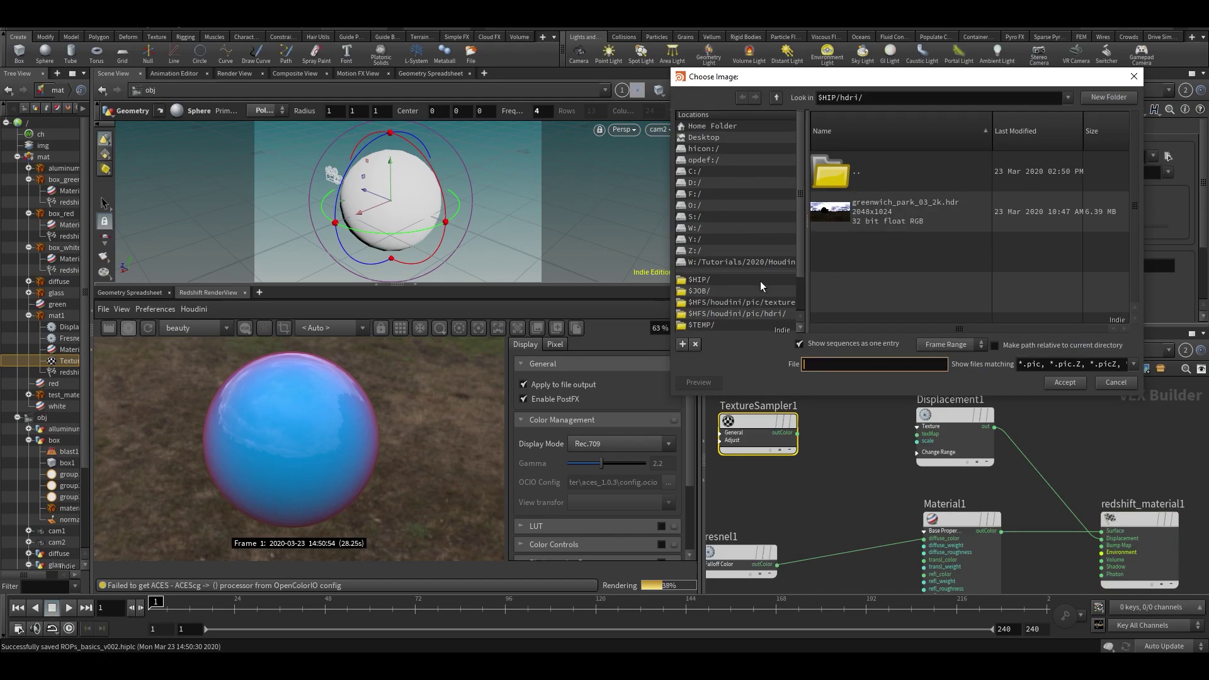
{"action": "left_click", "coordinate": [1115, 382]}
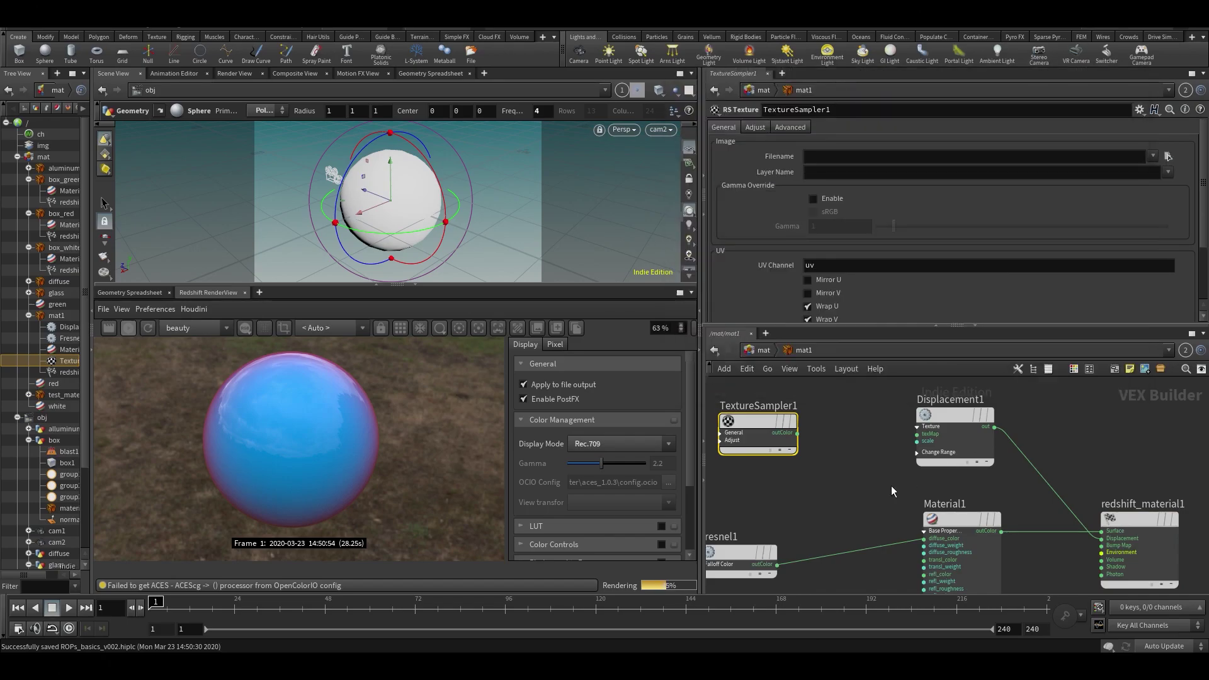
{"action": "left_click_drag", "start_coordinate": [888, 488], "coordinate": [724, 394]}
{"action": "key", "text": "Delete"}
Step: Add an RS Maxon Noise node, wire its outColor into Displacement1's texMap, and return to the mat network
{"action": "middle_click_drag", "start_coordinate": [826, 424], "coordinate": [867, 420]}
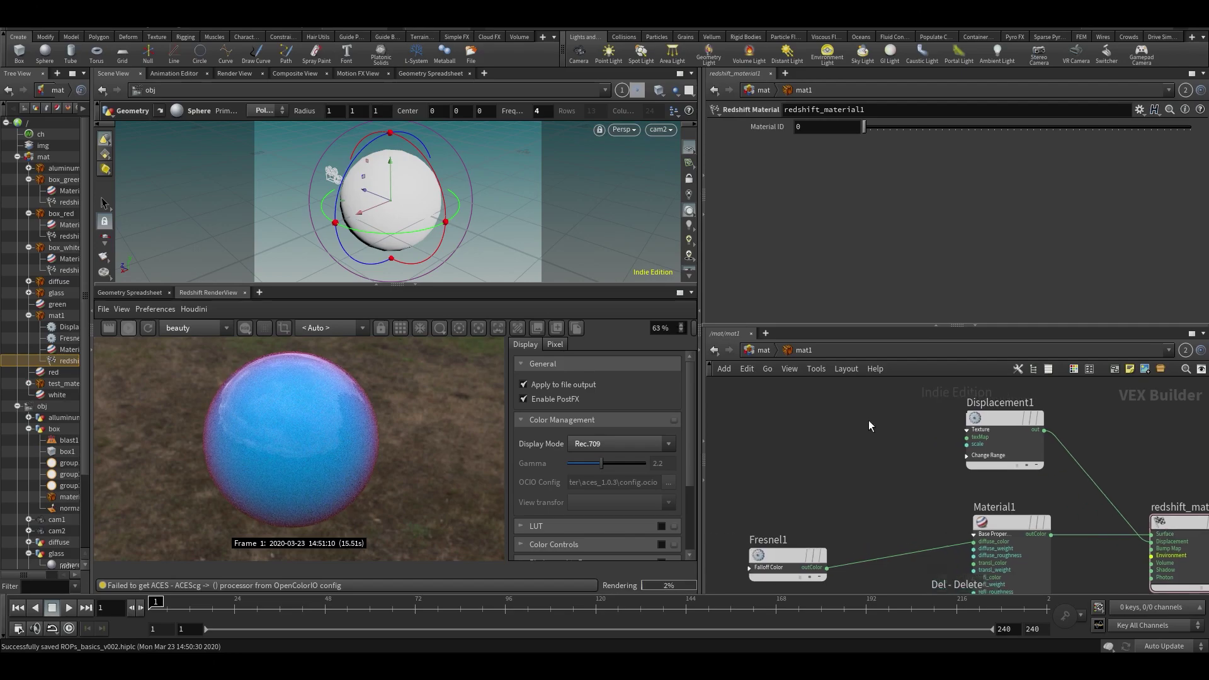
{"action": "key", "text": "Tab"}
{"action": "type", "text": "max"}
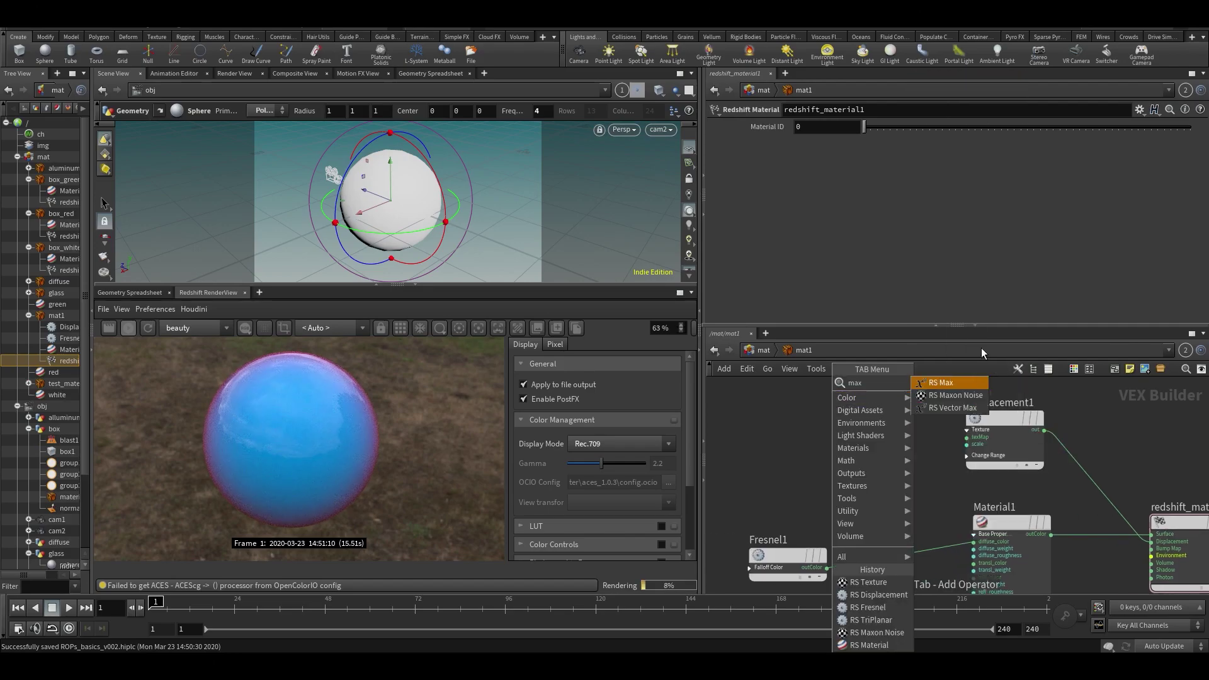
{"action": "left_click", "coordinate": [952, 395]}
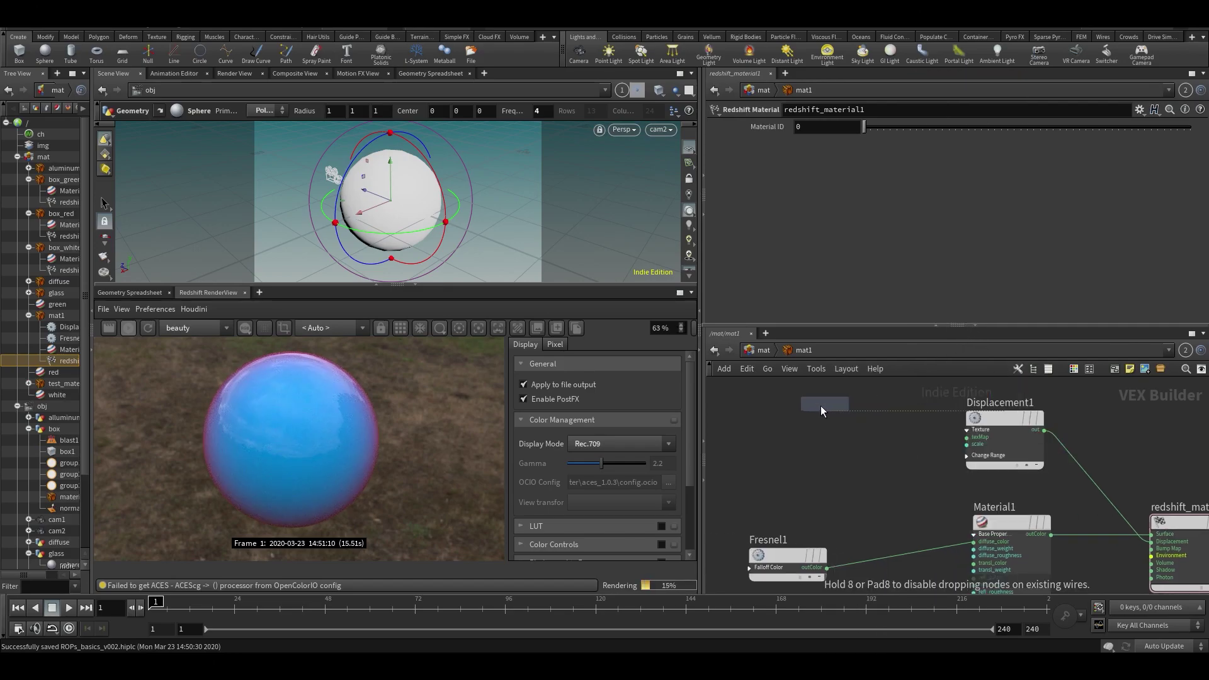
{"action": "left_click", "coordinate": [783, 419]}
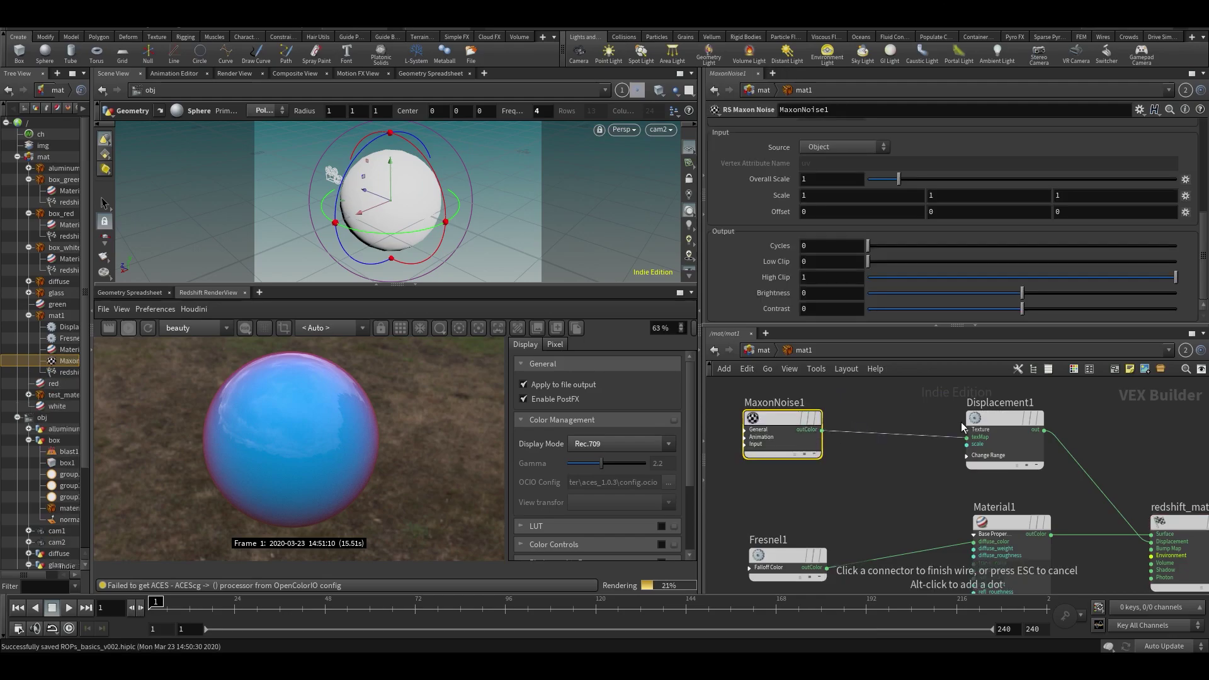
{"action": "left_click", "coordinate": [967, 437]}
{"action": "left_click", "coordinate": [761, 350]}
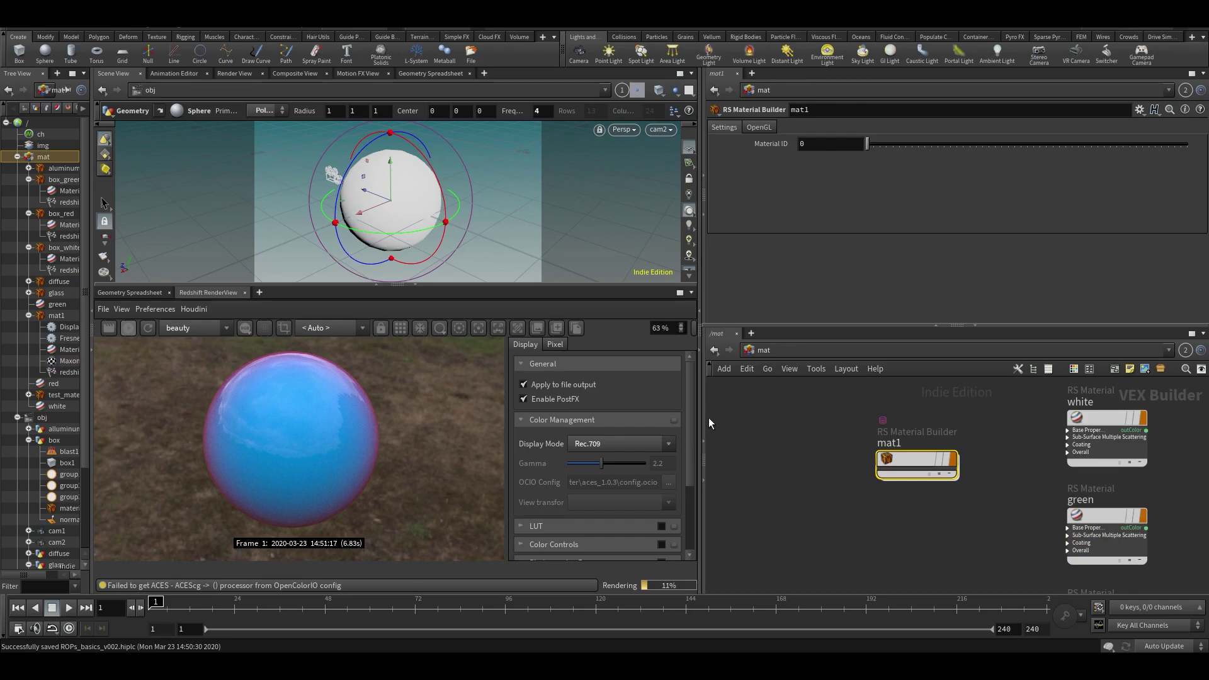
Step: Select sphere1 in the obj network and examine its Redshift tessellation and displacement settings alongside the rendered sphere
{"action": "left_click", "coordinate": [706, 442]}
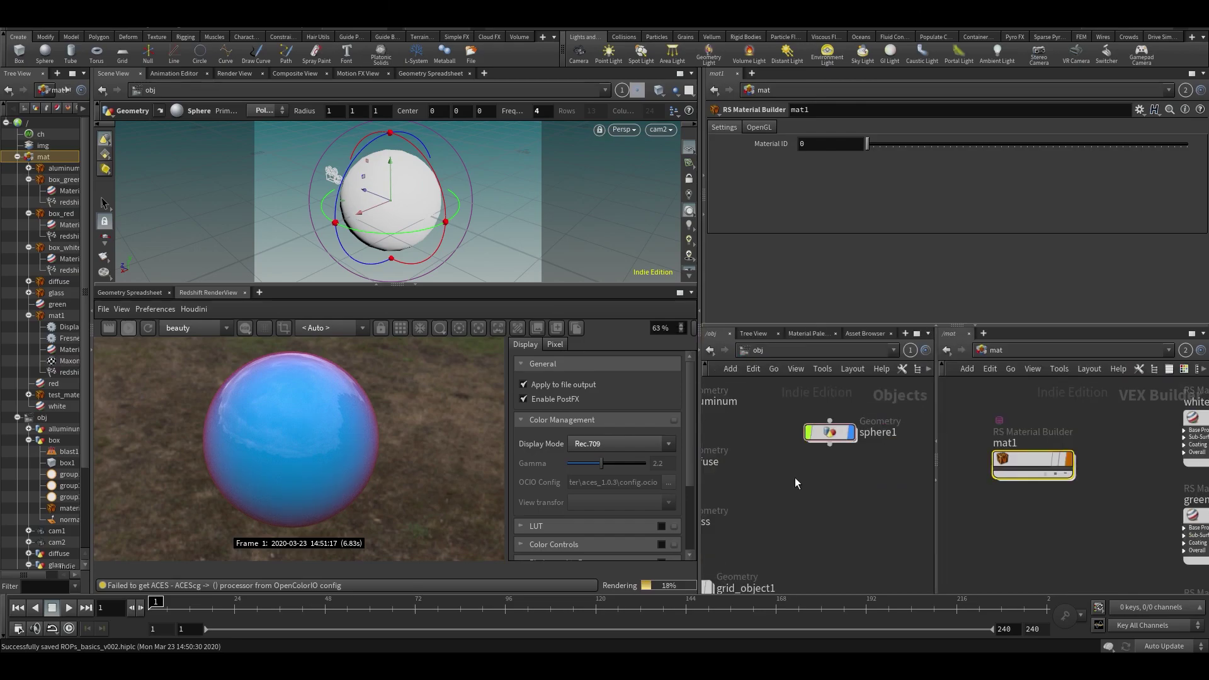
{"action": "left_click", "coordinate": [830, 432]}
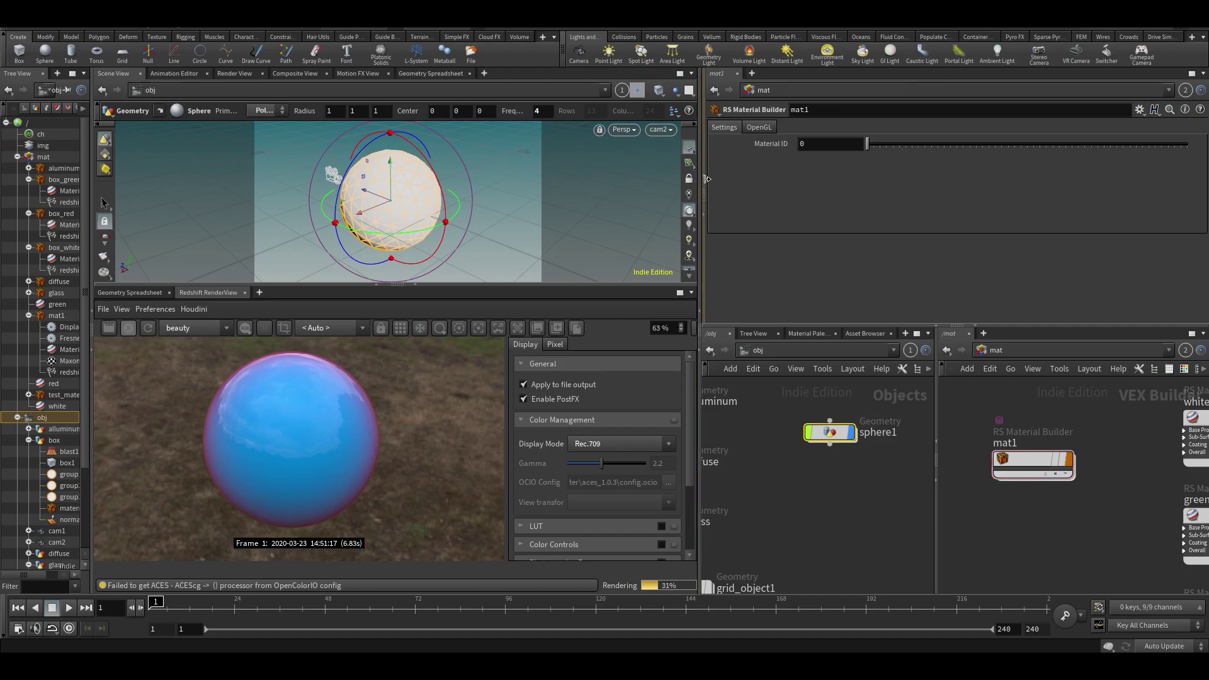
{"action": "left_click", "coordinate": [706, 210]}
{"action": "left_click", "coordinate": [838, 129]}
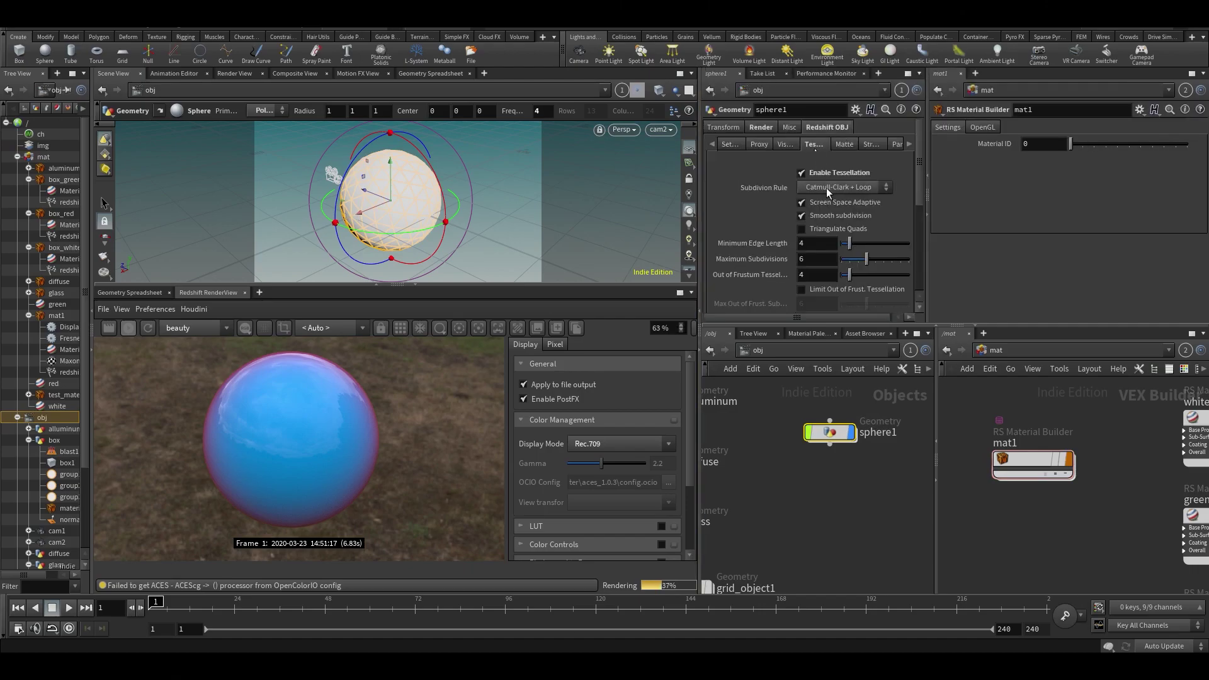
{"action": "scroll", "coordinate": [818, 217], "scroll_direction": "down", "scroll_amount": 4}
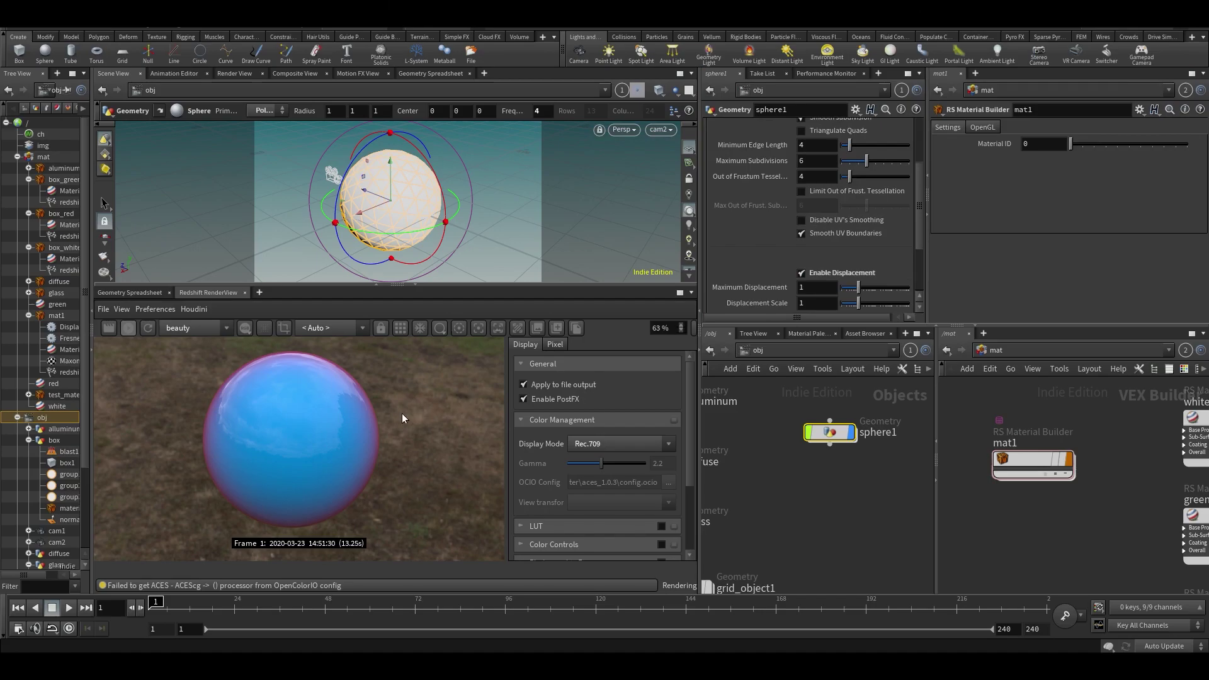
{"action": "scroll", "coordinate": [357, 421], "scroll_direction": "down", "scroll_amount": 3}
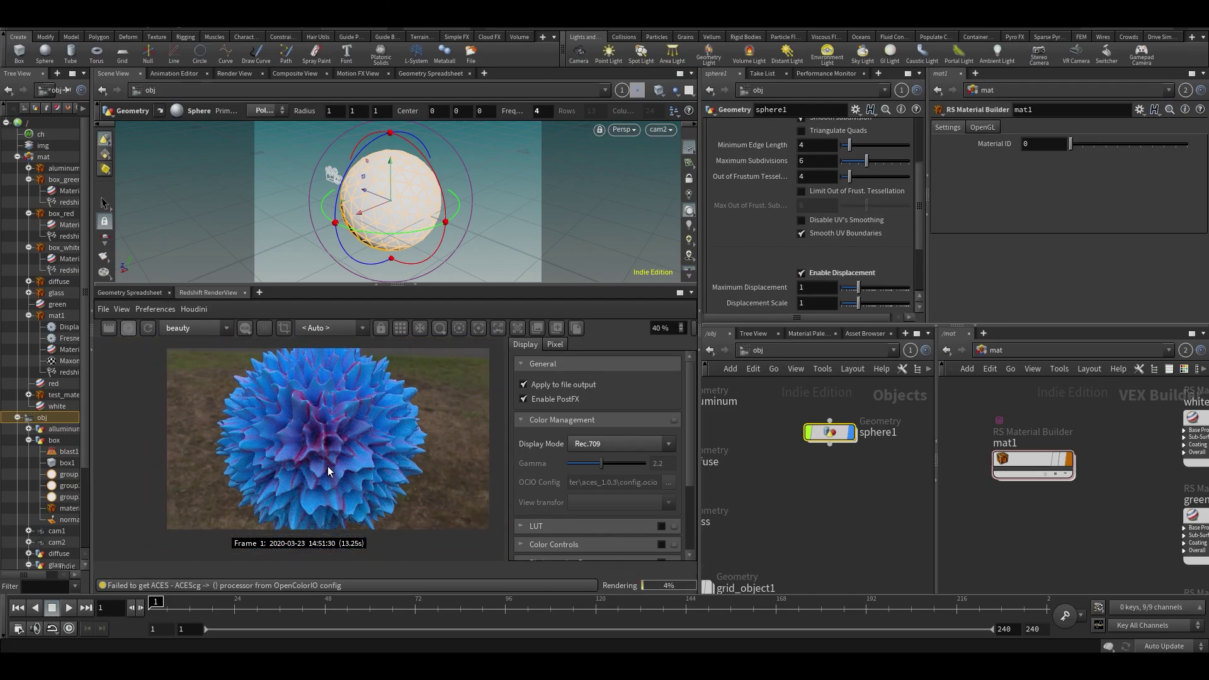
{"action": "scroll", "coordinate": [328, 466], "scroll_direction": "up", "scroll_amount": 1}
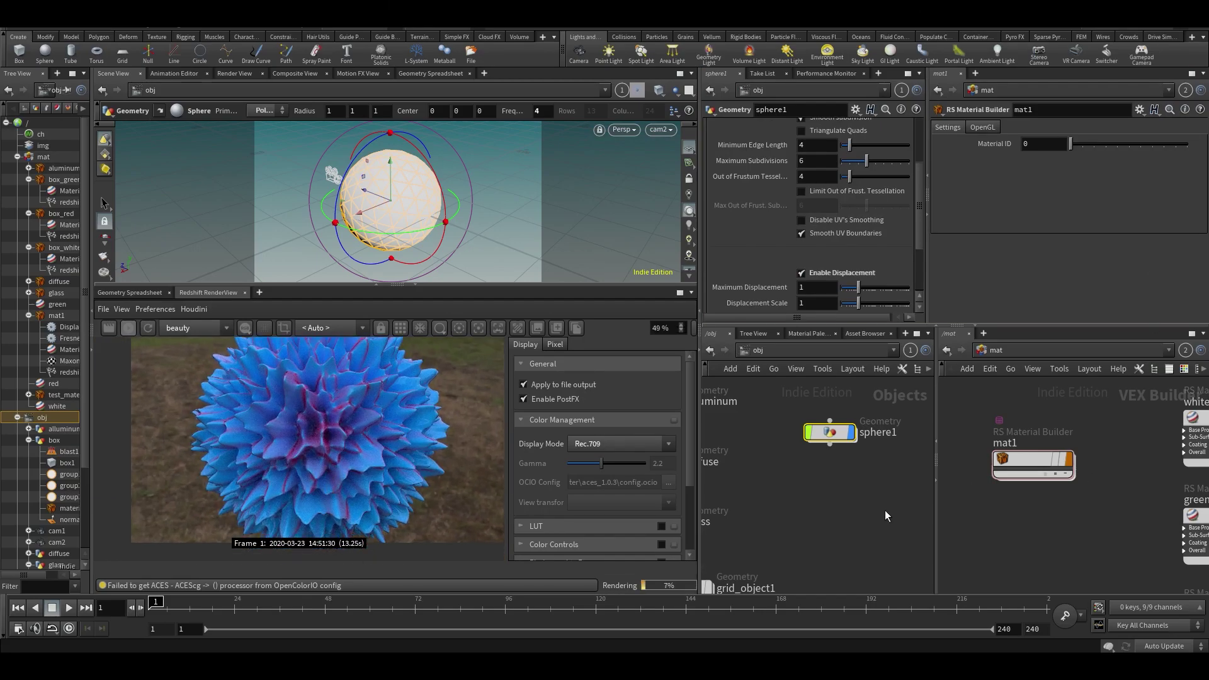
Step: Enter the mat1 network, select the Displacement1 node and set its Scale to 0.06
{"action": "double_click", "coordinate": [1005, 471]}
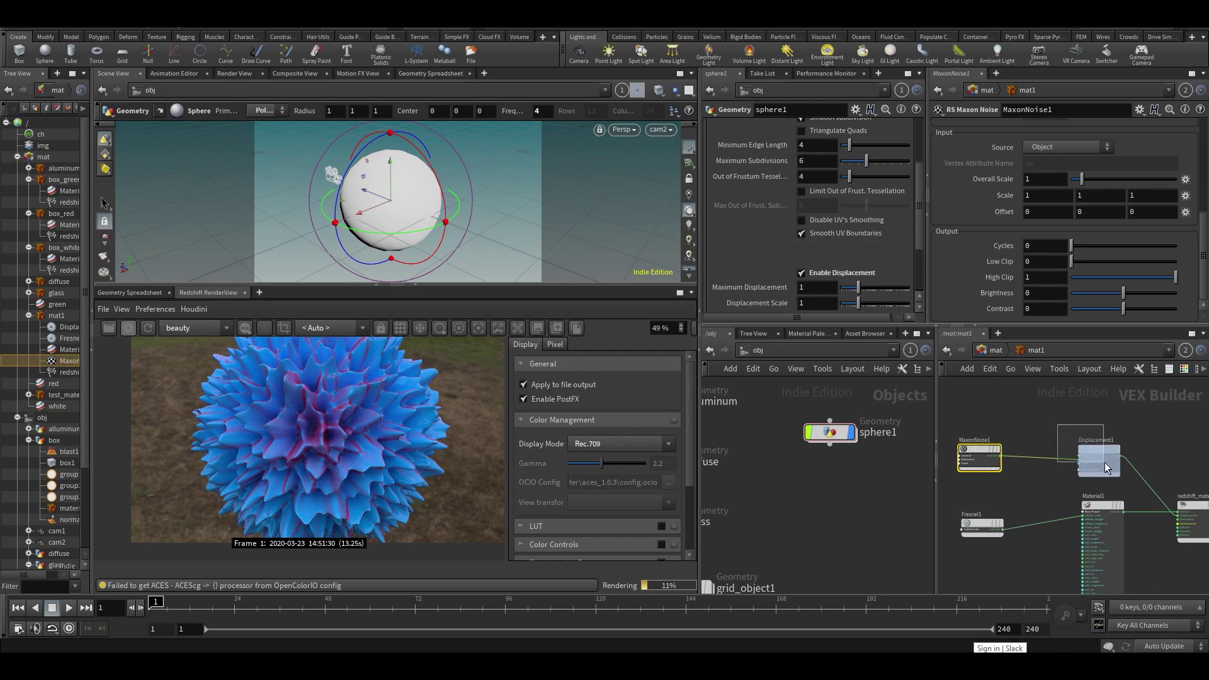
{"action": "left_click_drag", "start_coordinate": [1107, 466], "coordinate": [1107, 467]}
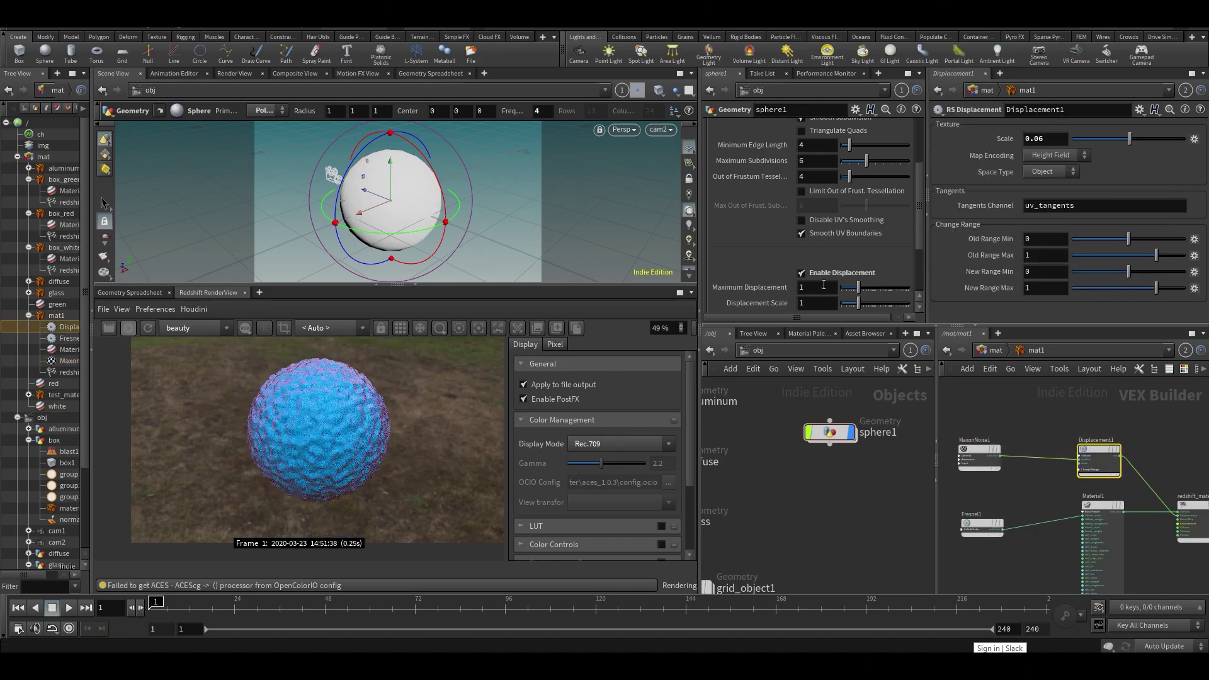
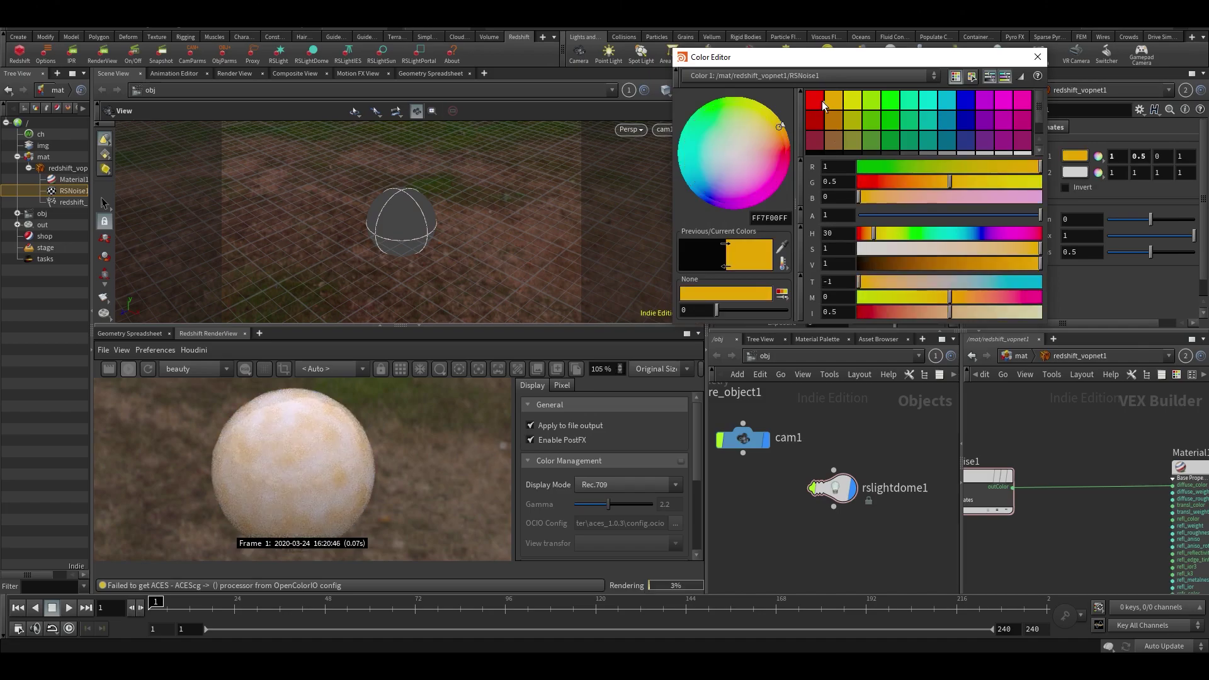
Step: Close the Color Editor and undo the orange Color 1 change on RSNoise1
{"action": "left_click", "coordinate": [1037, 57]}
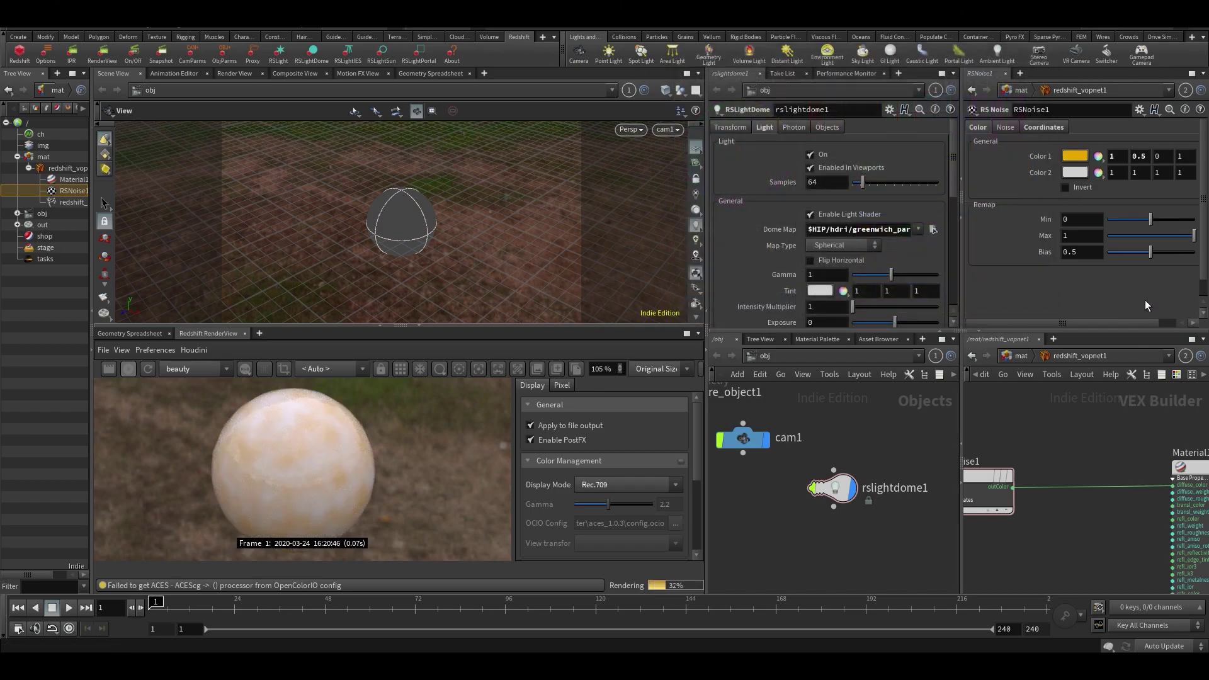
{"action": "key", "text": "ctrl+z"}
{"action": "scroll", "coordinate": [354, 473], "scroll_direction": "down", "scroll_amount": 1}
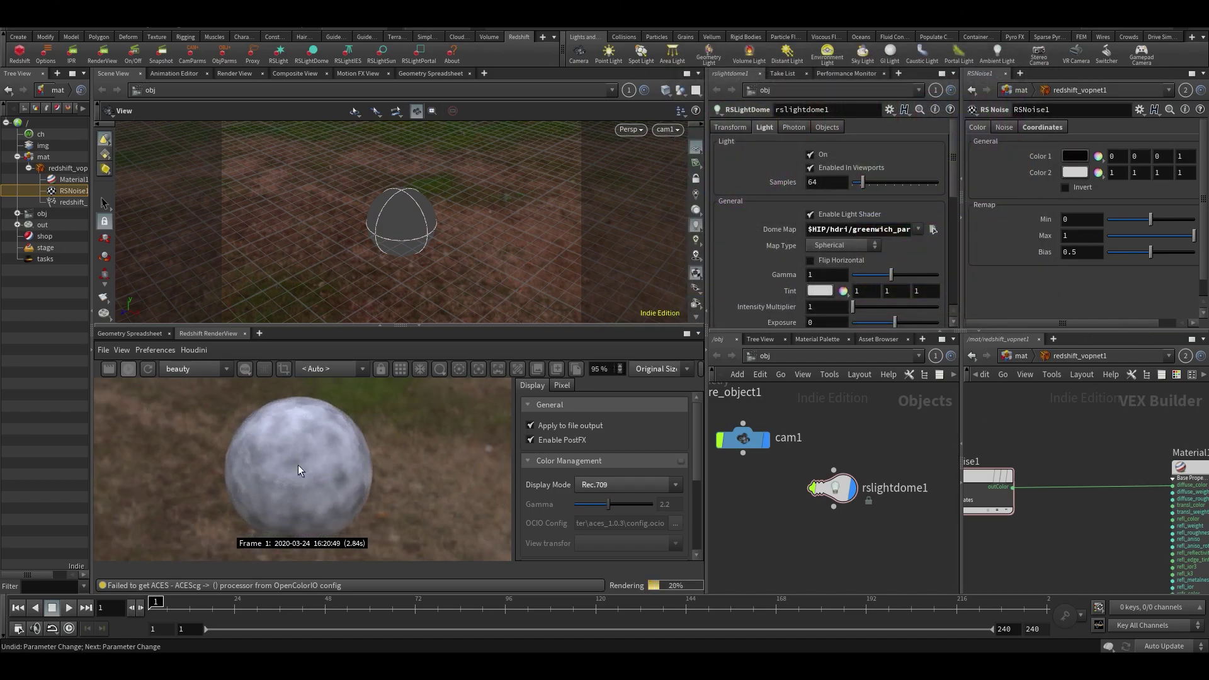
Step: Try adjusting RSNoise1's Remap values and undo those changes
{"action": "left_click_drag", "start_coordinate": [1150, 252], "coordinate": [1155, 217]}
{"action": "key", "text": "ctrl+z"}
{"action": "key", "text": "ctrl+z"}
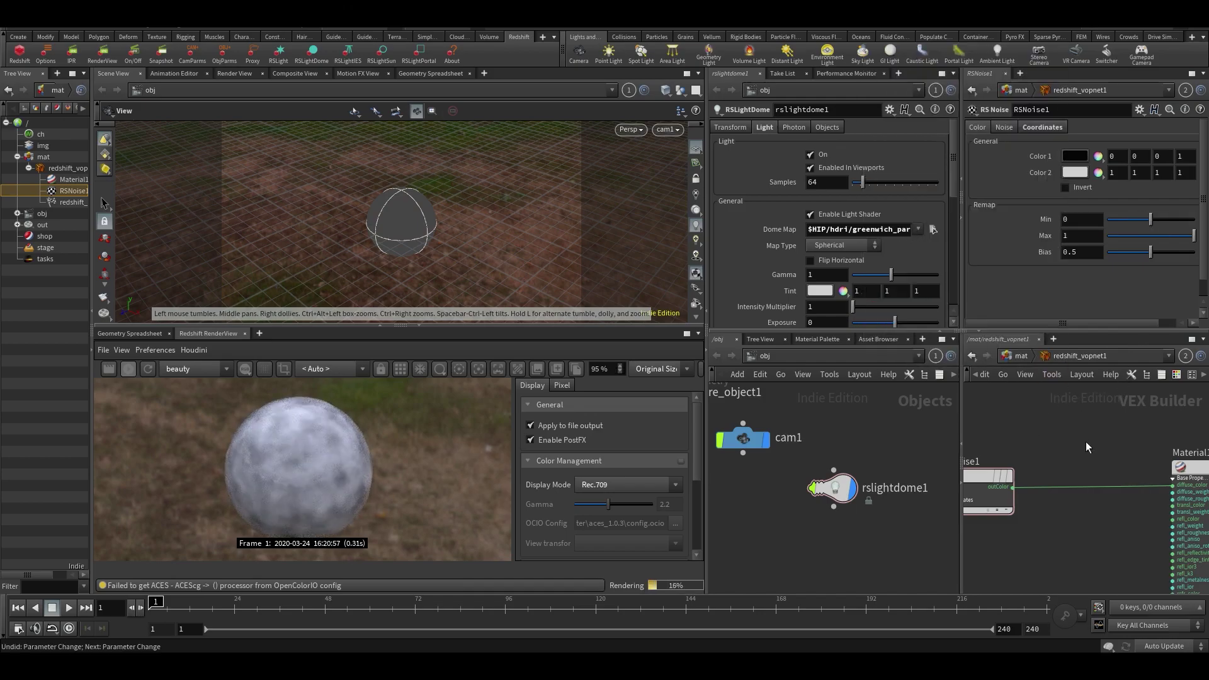
Step: Try the Turbulence and Cell noise types on RSNoise1, setting Complexity 32, Amplitude Gain -3.3, Frequency Scale 3.2 and Distortion 4.75
{"action": "middle_click_drag", "start_coordinate": [1018, 439], "coordinate": [1114, 440]}
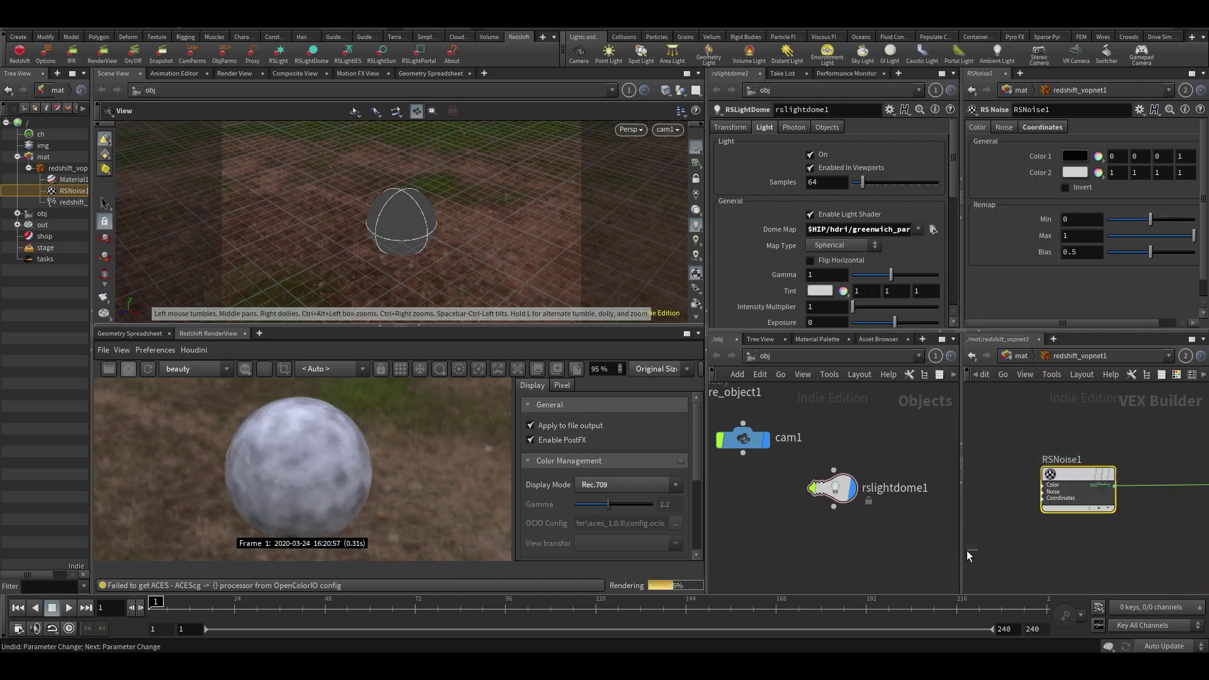
{"action": "left_click", "coordinate": [1010, 127]}
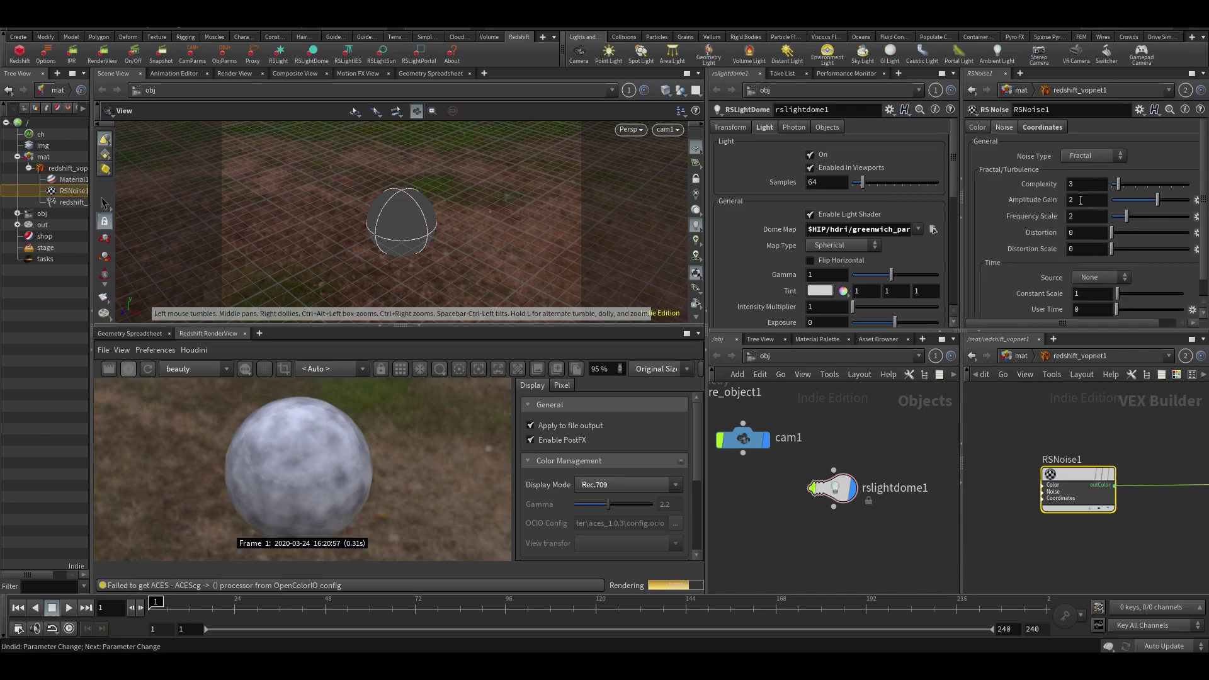
{"action": "left_click", "coordinate": [1005, 130]}
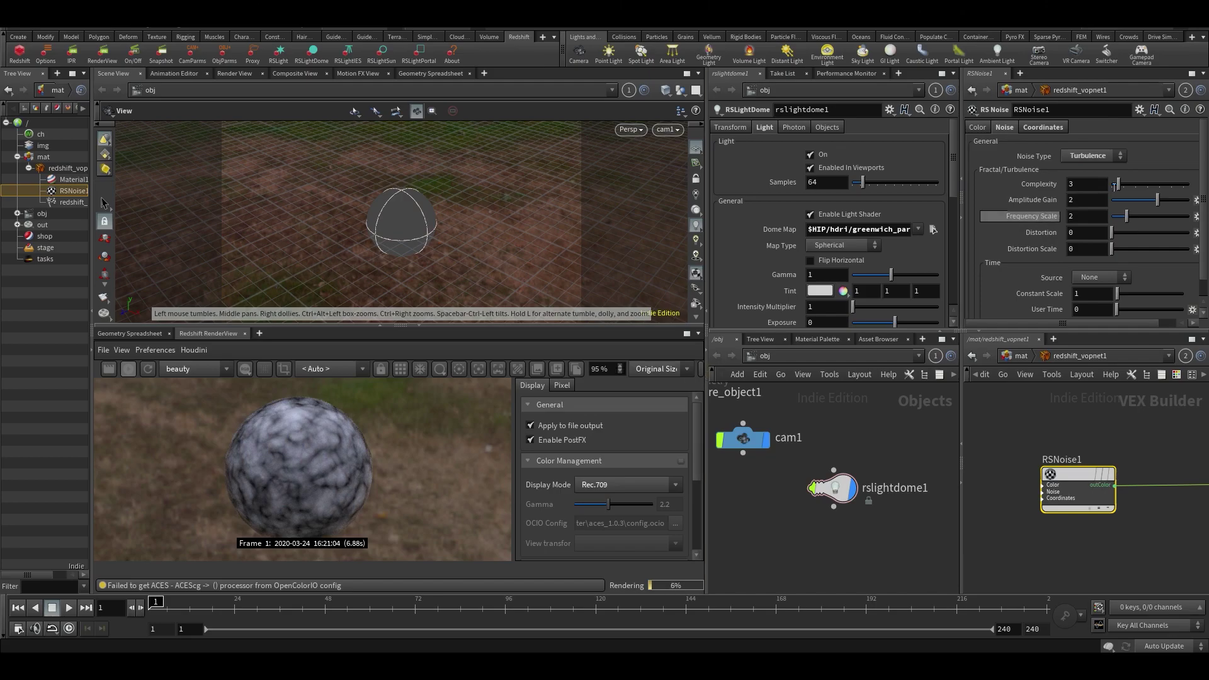
{"action": "left_click", "coordinate": [1105, 156]}
{"action": "left_click", "coordinate": [1082, 200]}
{"action": "left_click_drag", "start_coordinate": [1111, 232], "coordinate": [1189, 186]}
{"action": "scroll", "coordinate": [1100, 157], "scroll_direction": "down", "scroll_amount": 1}
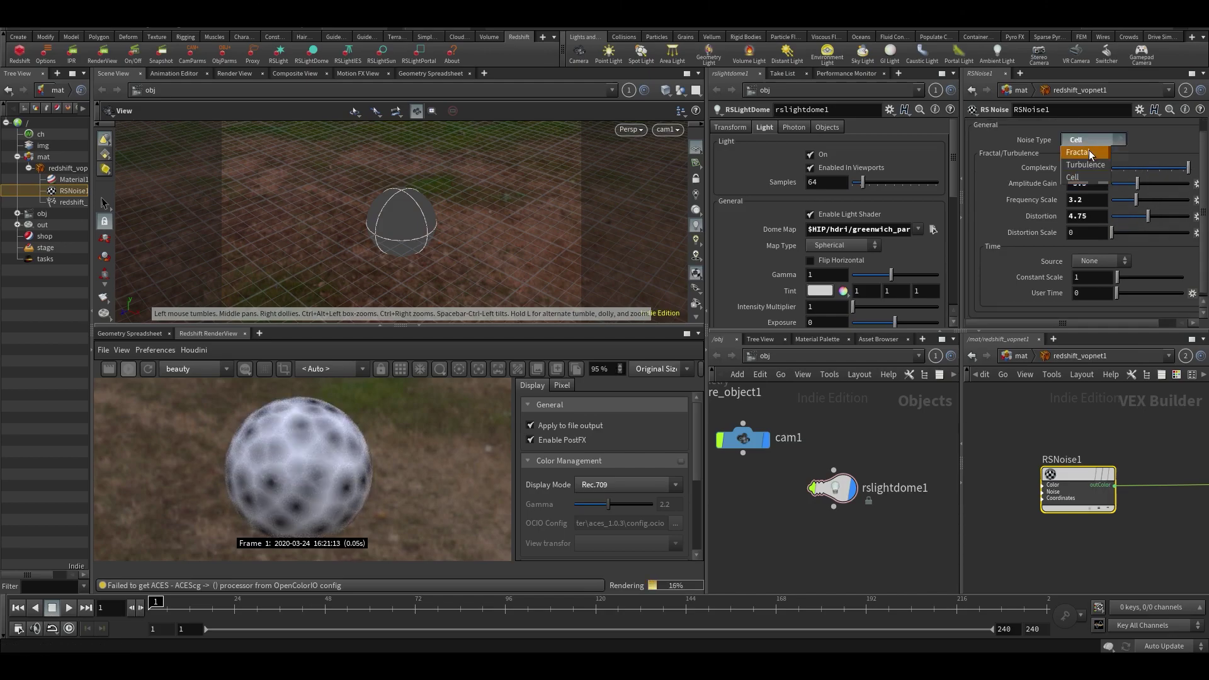
Step: Set RSNoise1's Noise Type to Fractal and its Frequency Scale to 5.49
{"action": "left_click", "coordinate": [1089, 152]}
{"action": "scroll", "coordinate": [1112, 210], "scroll_direction": "down", "scroll_amount": 1}
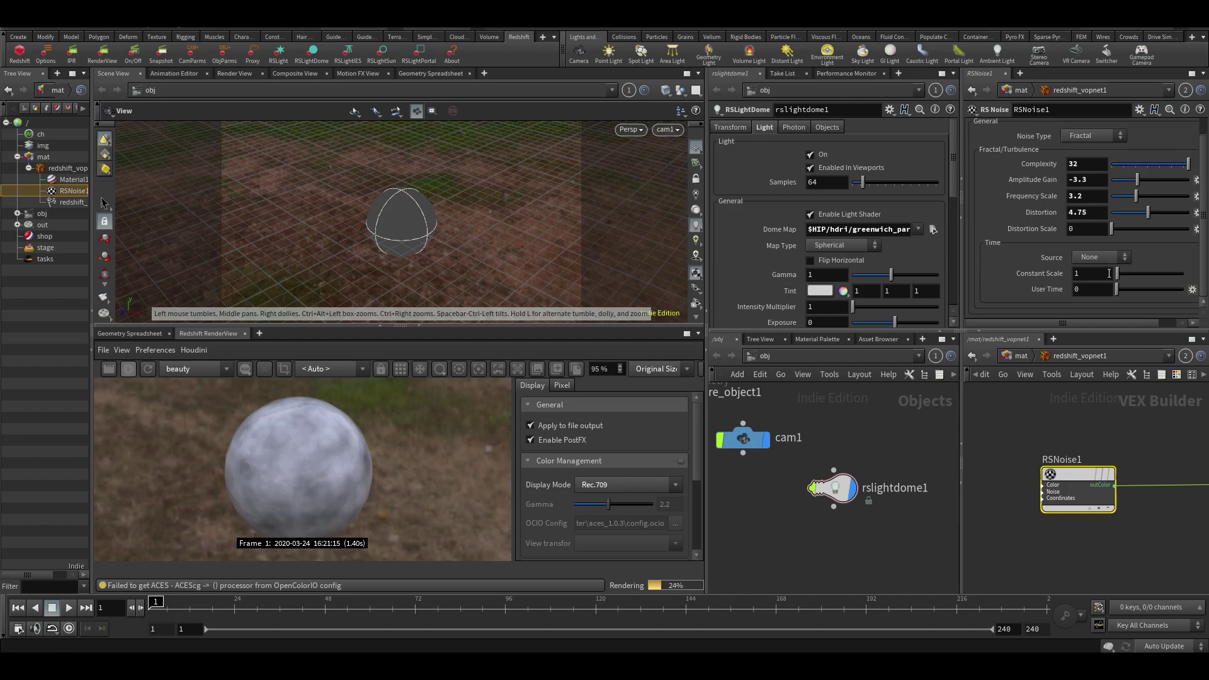
{"action": "left_click_drag", "start_coordinate": [1137, 196], "coordinate": [1153, 195]}
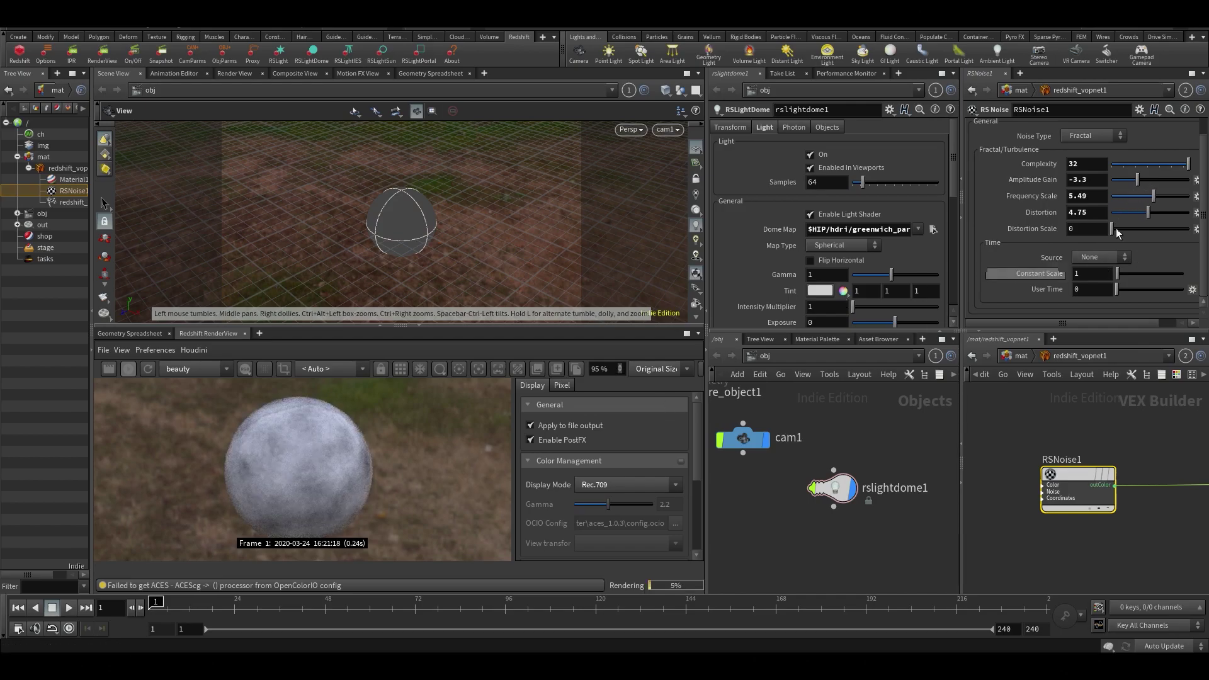
Step: Set the Remap Min of RSNoise1's color settings to 0.52
{"action": "scroll", "coordinate": [1112, 221], "scroll_direction": "up", "scroll_amount": 1}
{"action": "left_click", "coordinate": [984, 125]}
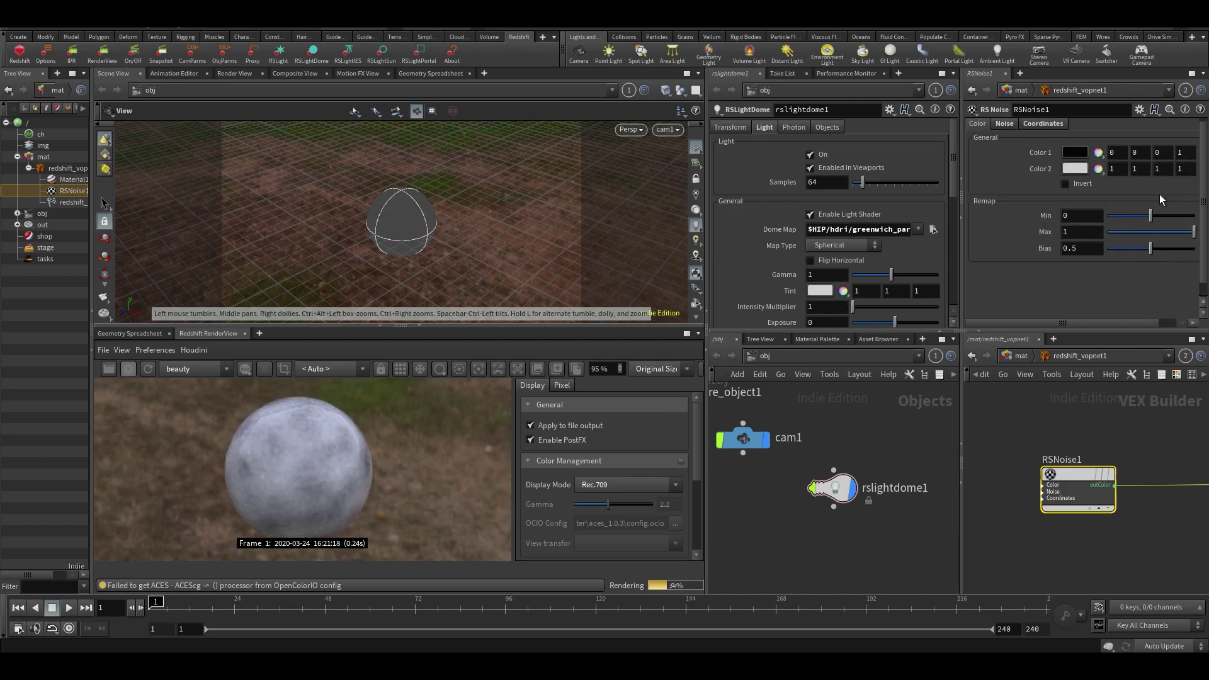
{"action": "mouse_move", "coordinate": [1163, 216]}
{"action": "left_mouse_down"}
{"action": "mouse_move", "coordinate": [1177, 216]}
{"action": "mouse_move", "coordinate": [1162, 216]}
{"action": "left_mouse_up"}
Step: Add an RS Displacement node above Material1 in redshift_vopnet1
{"action": "middle_click_drag", "start_coordinate": [1111, 435], "coordinate": [1026, 459]}
{"action": "key", "text": "Tab"}
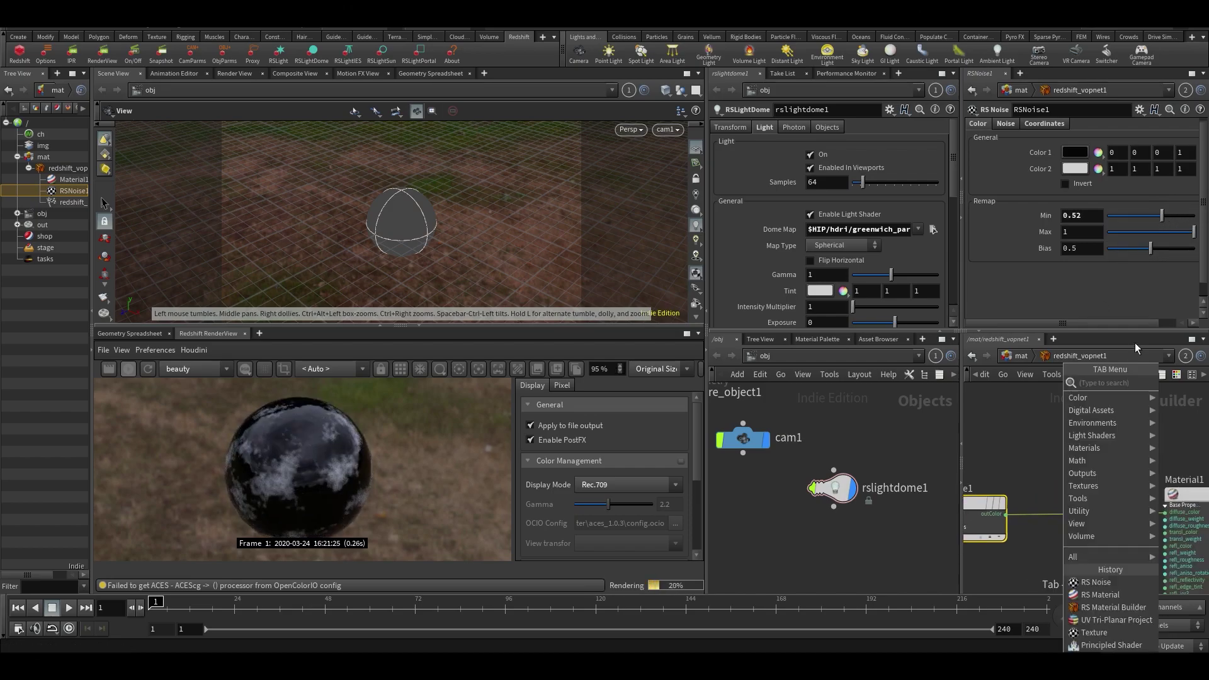
{"action": "type", "text": "dis"}
{"action": "key", "text": "Return"}
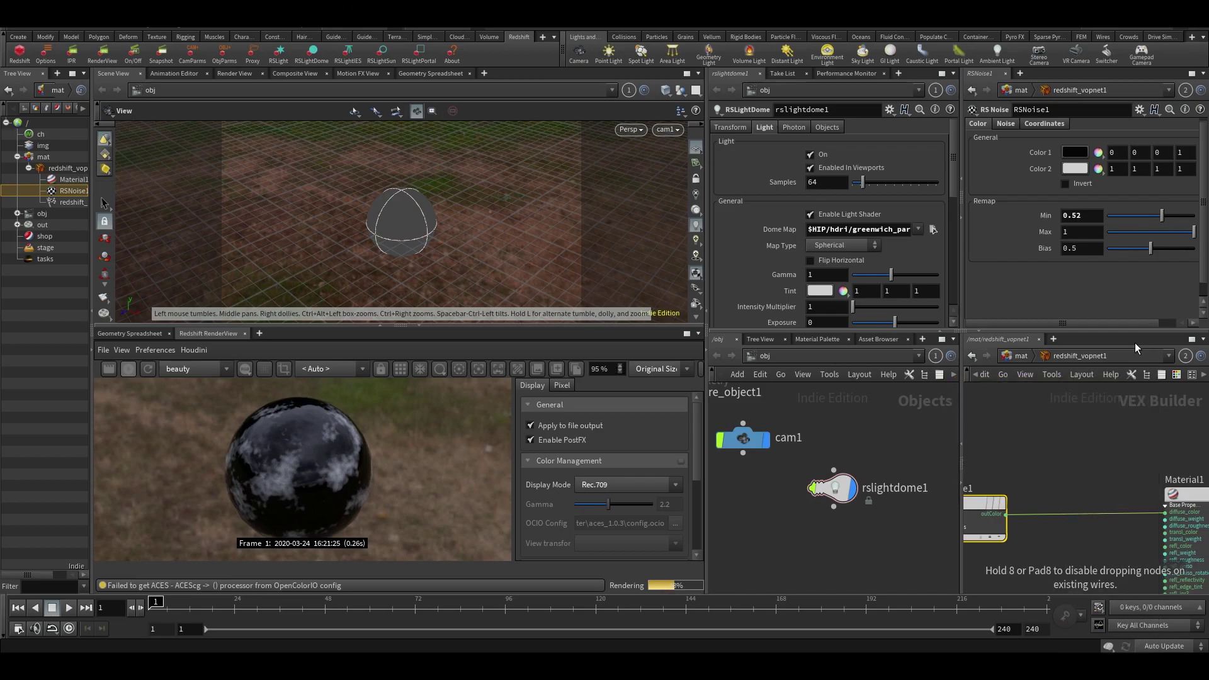
{"action": "left_click", "coordinate": [1135, 433]}
Step: Duplicate RSNoise1 and wire the copy's outColor into Displacement1's texMap input
{"action": "left_click", "coordinate": [970, 505]}
{"action": "key", "text": "ctrl+c"}
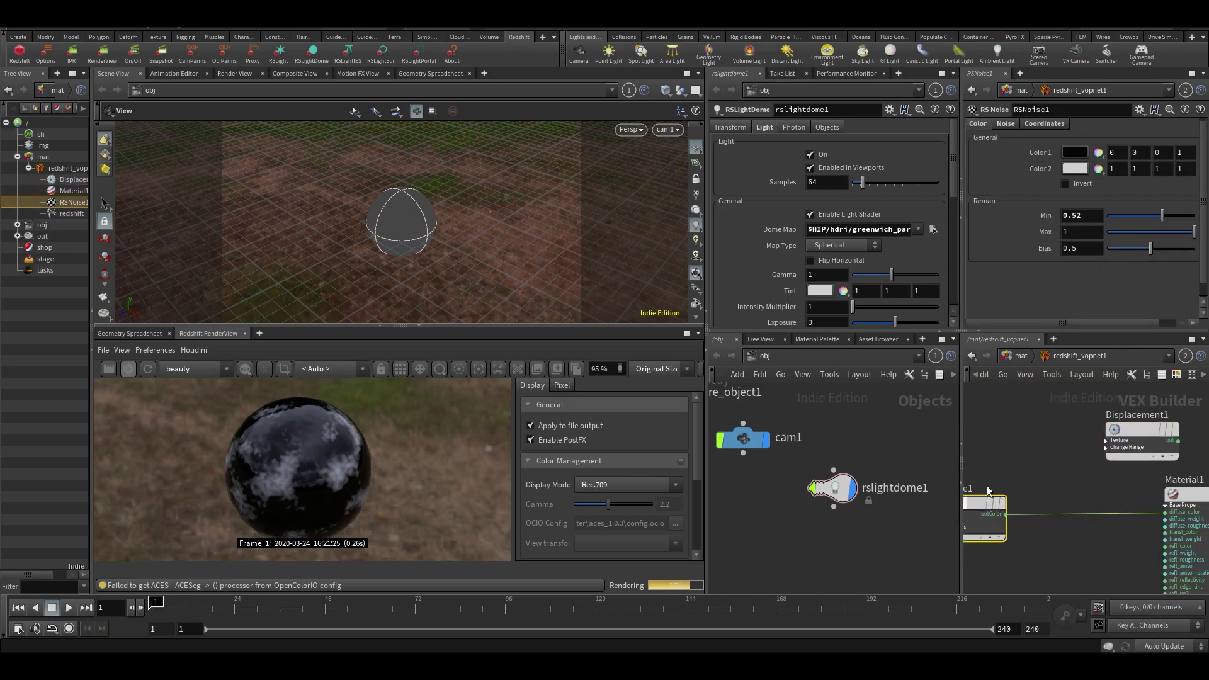
{"action": "key", "text": "ctrl+v"}
{"action": "left_click", "coordinate": [1105, 437]}
{"action": "left_click", "coordinate": [1101, 440]}
{"action": "middle_click_drag", "start_coordinate": [1098, 437], "coordinate": [1074, 483]}
{"action": "left_click_drag", "start_coordinate": [1101, 477], "coordinate": [1112, 455]}
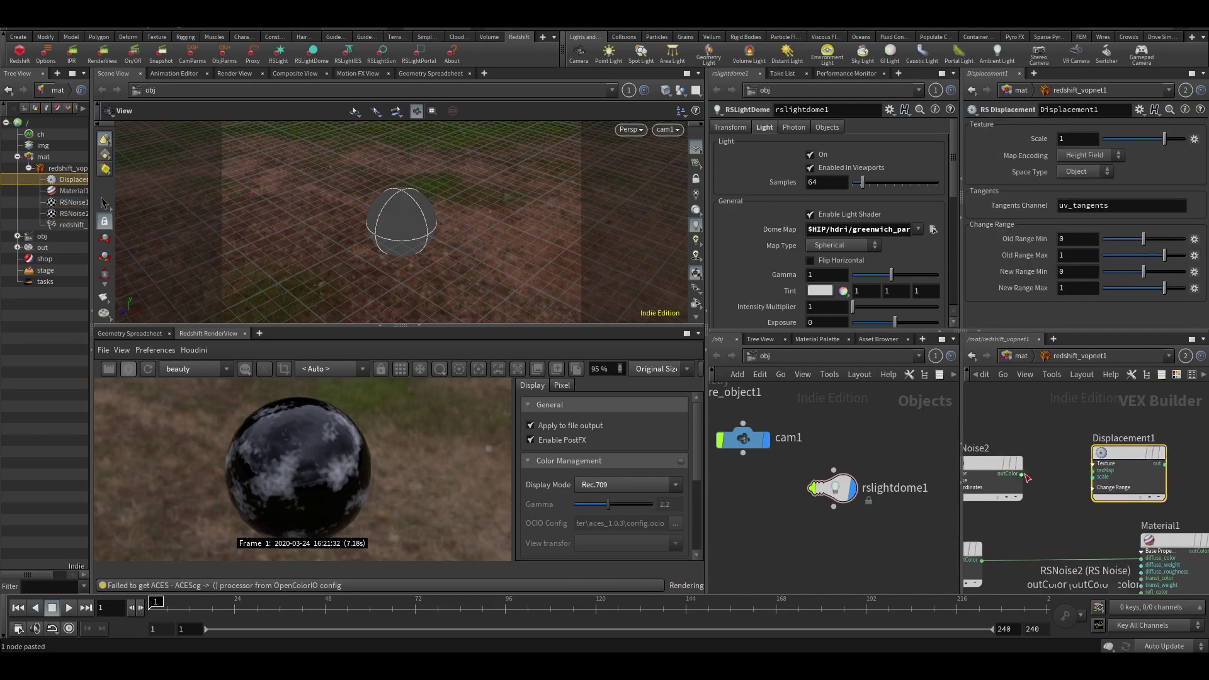
Step: Wire Displacement1's output into the Displacement input of redshift_material1
{"action": "middle_click_drag", "start_coordinate": [1110, 420], "coordinate": [991, 428]}
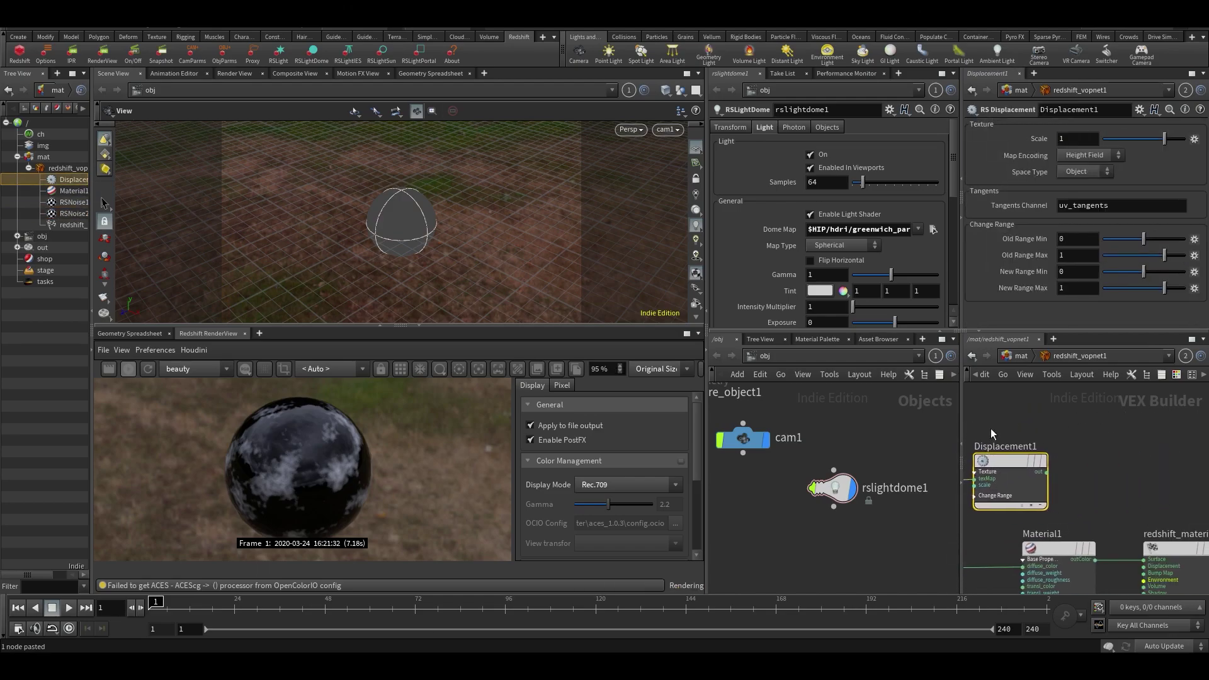
{"action": "left_click", "coordinate": [1047, 479]}
{"action": "left_click", "coordinate": [1143, 566]}
Step: Select sphere_object1 and enable tessellation and displacement in its Redshift object settings
{"action": "middle_click_drag", "start_coordinate": [742, 473], "coordinate": [818, 557]}
{"action": "scroll", "coordinate": [818, 556], "scroll_direction": "down", "scroll_amount": 3}
{"action": "left_click", "coordinate": [767, 511]}
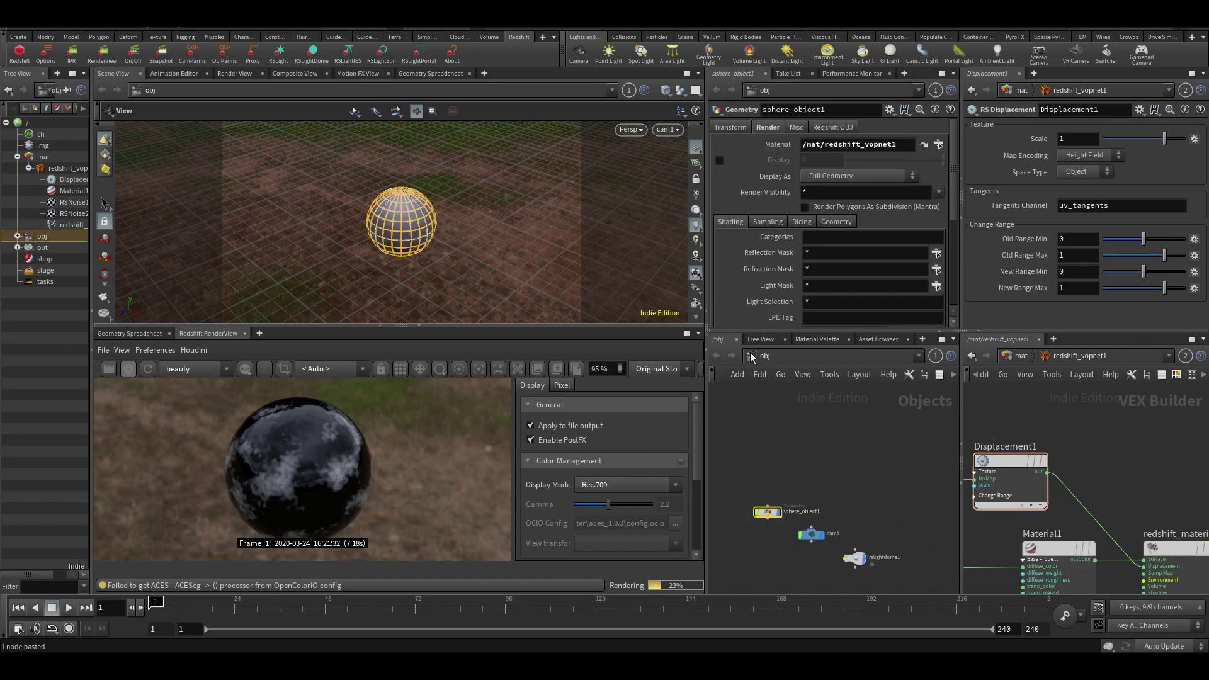
{"action": "left_click", "coordinate": [832, 128]}
{"action": "left_click", "coordinate": [811, 148]}
{"action": "left_click", "coordinate": [828, 170]}
{"action": "scroll", "coordinate": [830, 277], "scroll_direction": "down", "scroll_amount": 2}
{"action": "left_click", "coordinate": [830, 287]}
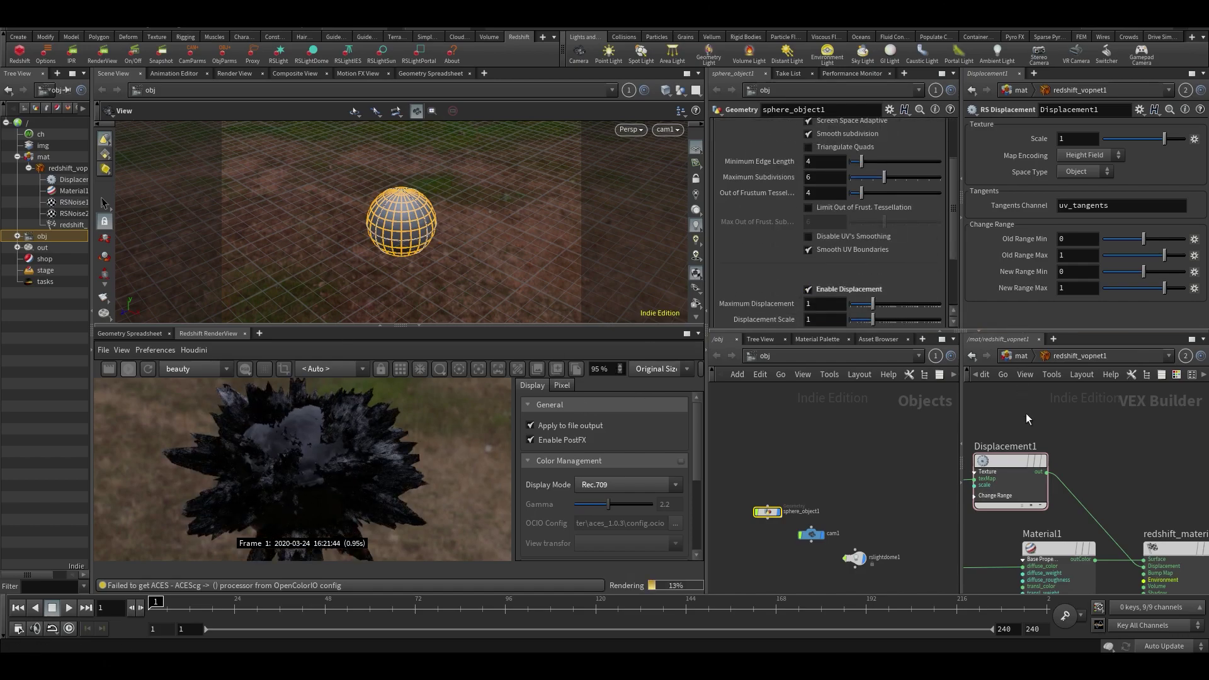
Step: Select RSNoise2 in the material network and set its Remap Min to 0.46
{"action": "middle_click_drag", "start_coordinate": [1138, 467], "coordinate": [1176, 462]}
{"action": "middle_click_drag", "start_coordinate": [1013, 415], "coordinate": [1175, 416]}
{"action": "middle_click_drag", "start_coordinate": [1056, 474], "coordinate": [1084, 464]}
{"action": "left_click", "coordinate": [1157, 443]}
{"action": "left_click", "coordinate": [1157, 441]}
{"action": "left_click_drag", "start_coordinate": [1145, 225], "coordinate": [1160, 215]}
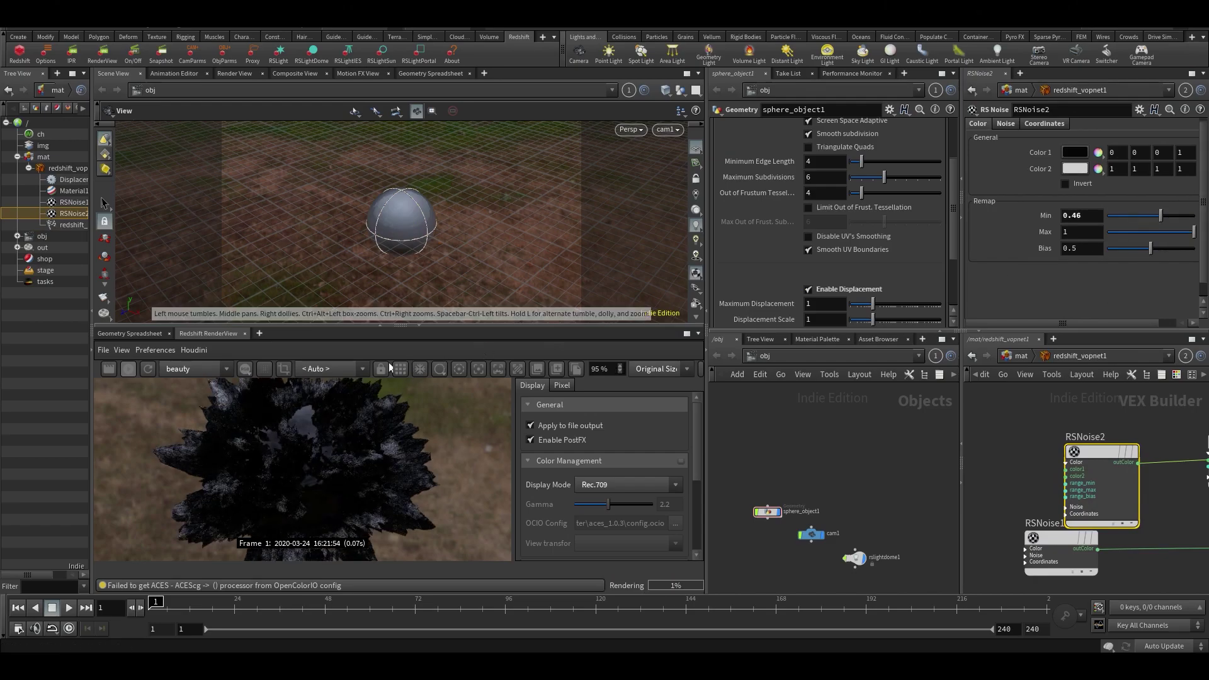
Step: Reduce Displacement1's Scale, trying 0.1 and settling on 0.2, and check the displaced sphere in the render
{"action": "scroll", "coordinate": [762, 504], "scroll_direction": "up", "scroll_amount": 2}
{"action": "middle_click_drag", "start_coordinate": [1199, 439], "coordinate": [1173, 448]}
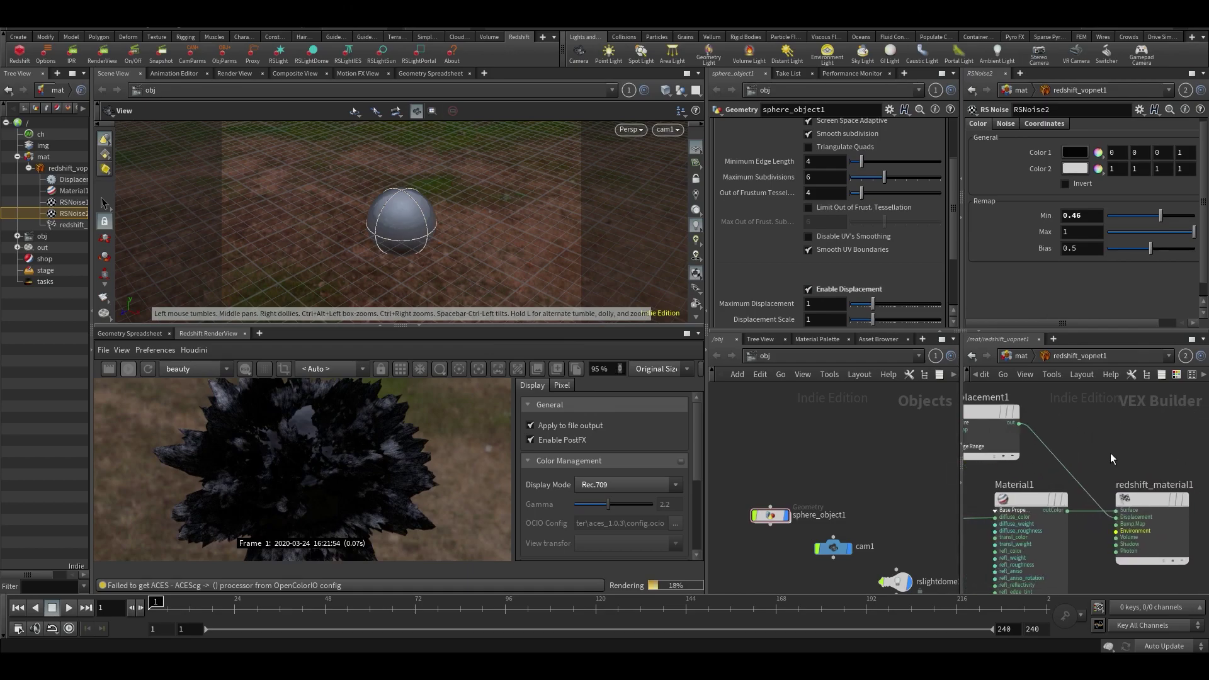
{"action": "left_click", "coordinate": [1006, 418]}
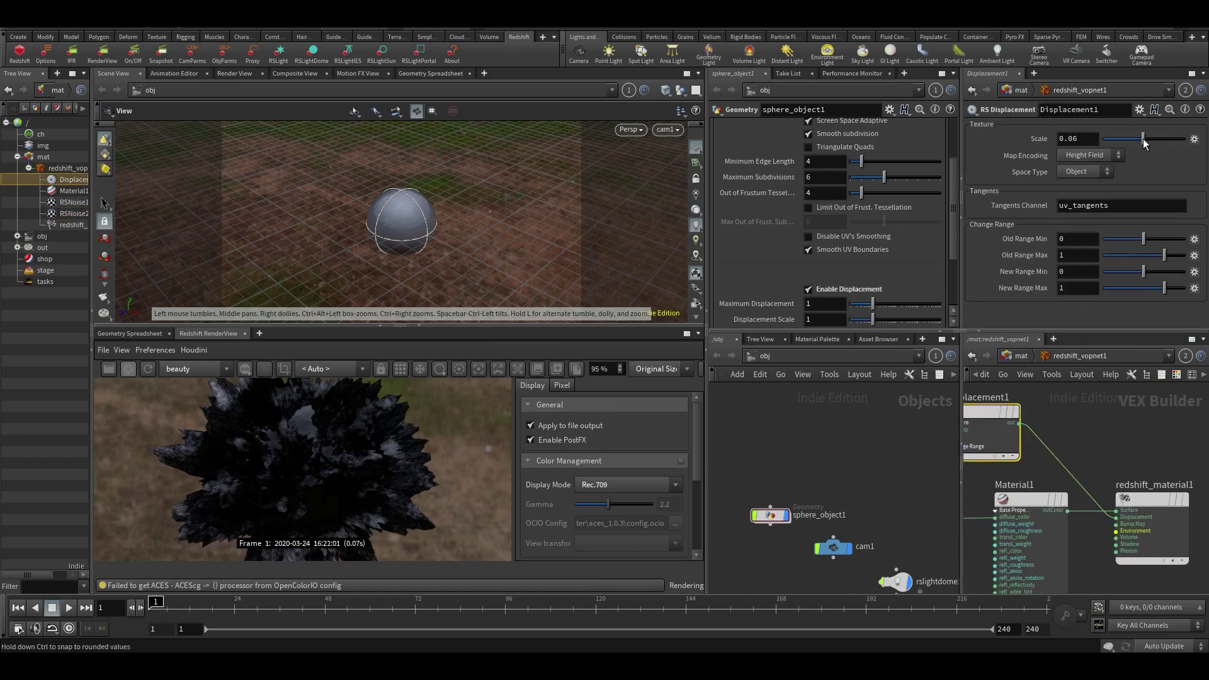
{"action": "left_click_drag", "start_coordinate": [1163, 139], "coordinate": [1144, 144]}
{"action": "type", "text": ".1"}
{"action": "key", "text": "Return"}
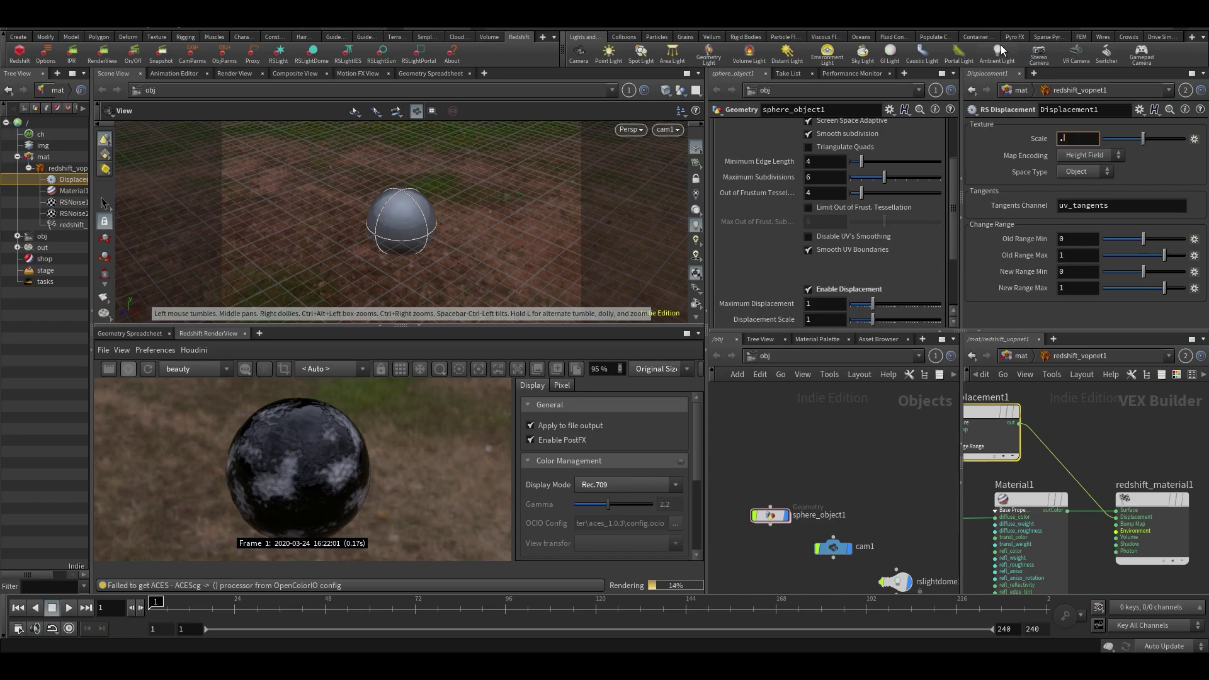
{"action": "scroll", "coordinate": [369, 477], "scroll_direction": "up", "scroll_amount": 1}
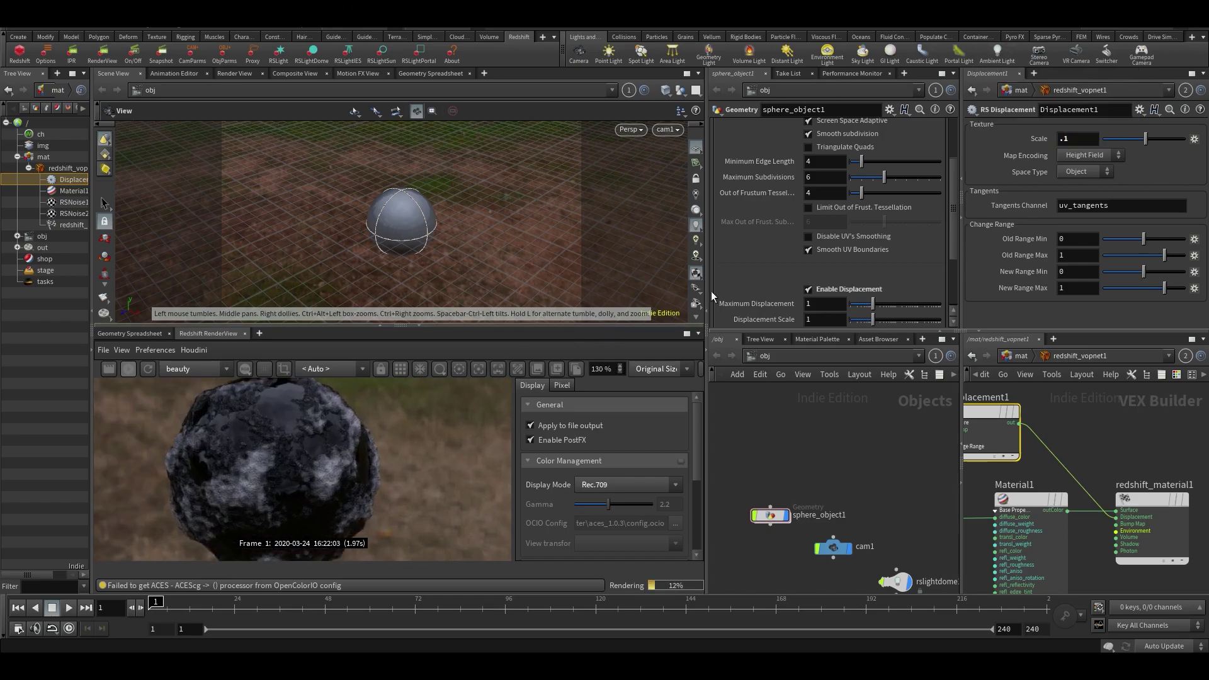
{"action": "key", "text": "BackSpace"}
{"action": "type", "text": "2"}
{"action": "key", "text": "Return"}
{"action": "scroll", "coordinate": [379, 537], "scroll_direction": "down", "scroll_amount": 2}
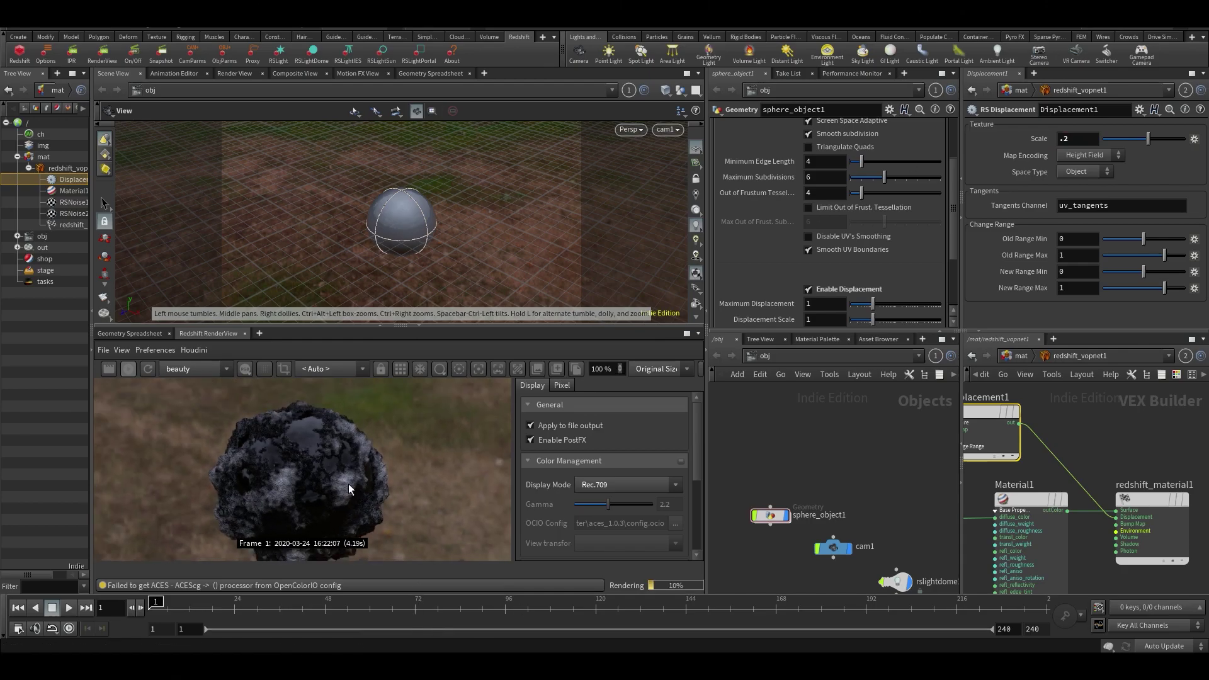
{"action": "left_click_drag", "start_coordinate": [348, 482], "coordinate": [436, 436]}
Step: Move the RSNoise1 node down to separate it from RSNoise2
{"action": "middle_click_drag", "start_coordinate": [969, 466], "coordinate": [1086, 467]}
{"action": "middle_click_drag", "start_coordinate": [969, 547], "coordinate": [1105, 526]}
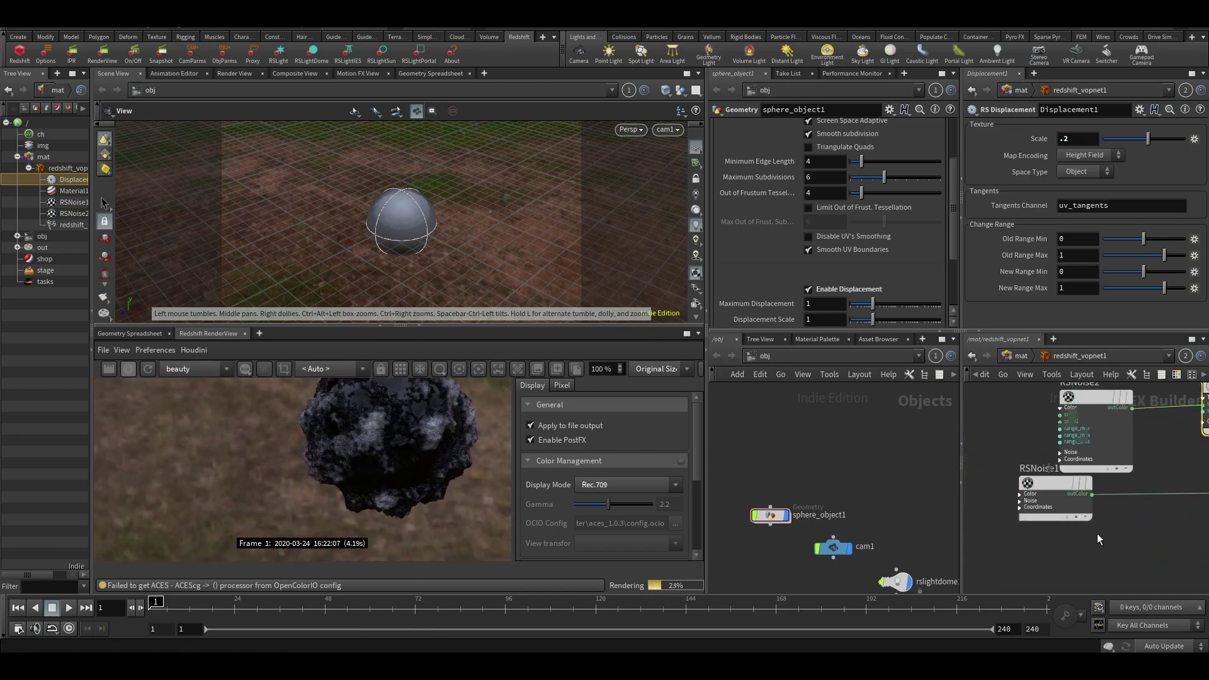
{"action": "scroll", "coordinate": [1102, 529], "scroll_direction": "down", "scroll_amount": 1}
{"action": "left_click", "coordinate": [1059, 543]}
{"action": "key", "text": "Tab"}
{"action": "type", "text": "tex"}
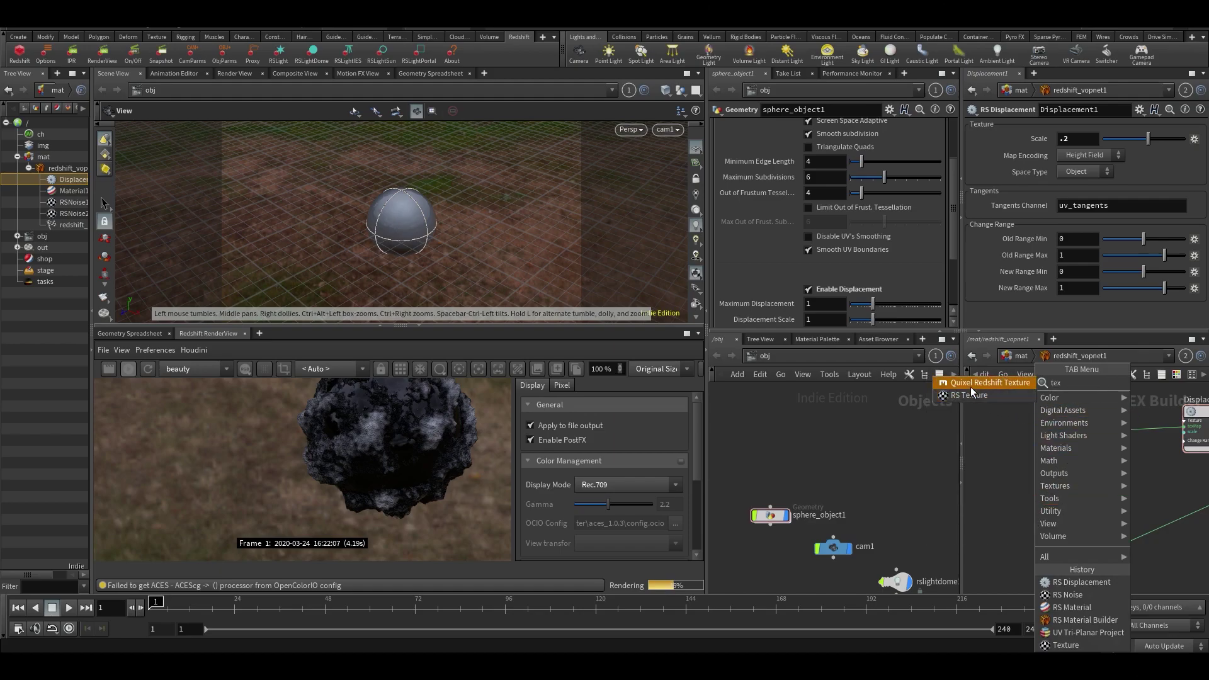
{"action": "key", "text": "Escape"}
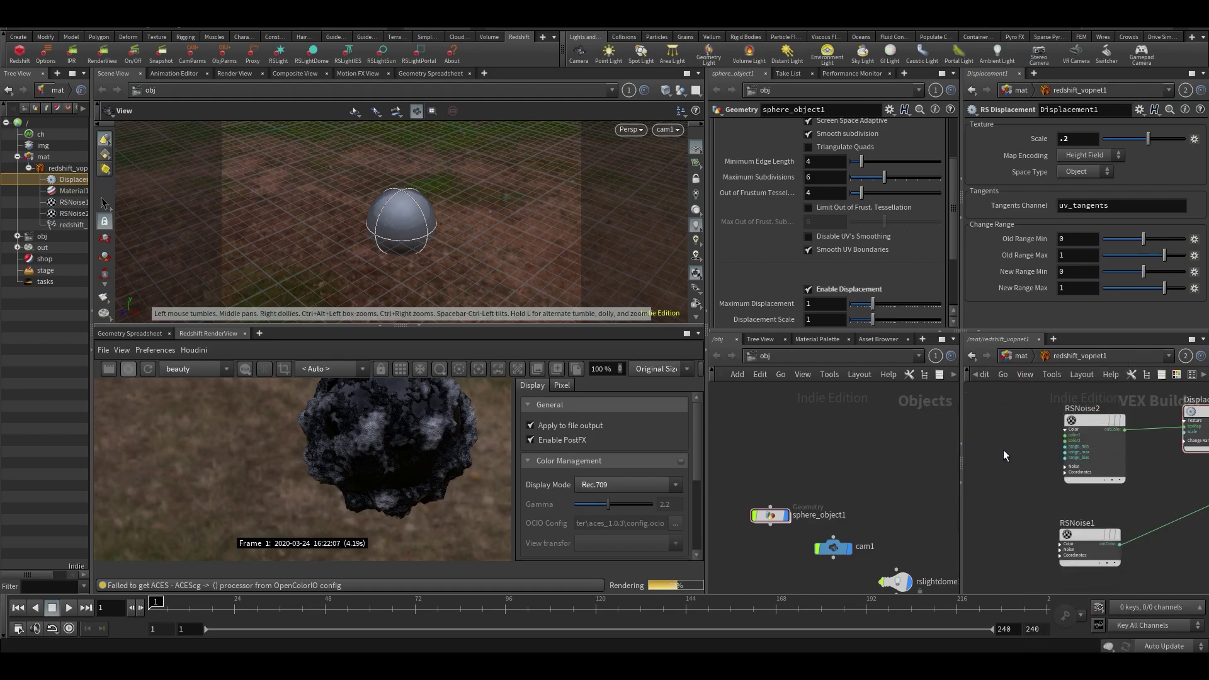
Step: Add an RS Texture node beside RSNoise2 in the material network
{"action": "key", "text": "Tab"}
{"action": "type", "text": "tex"}
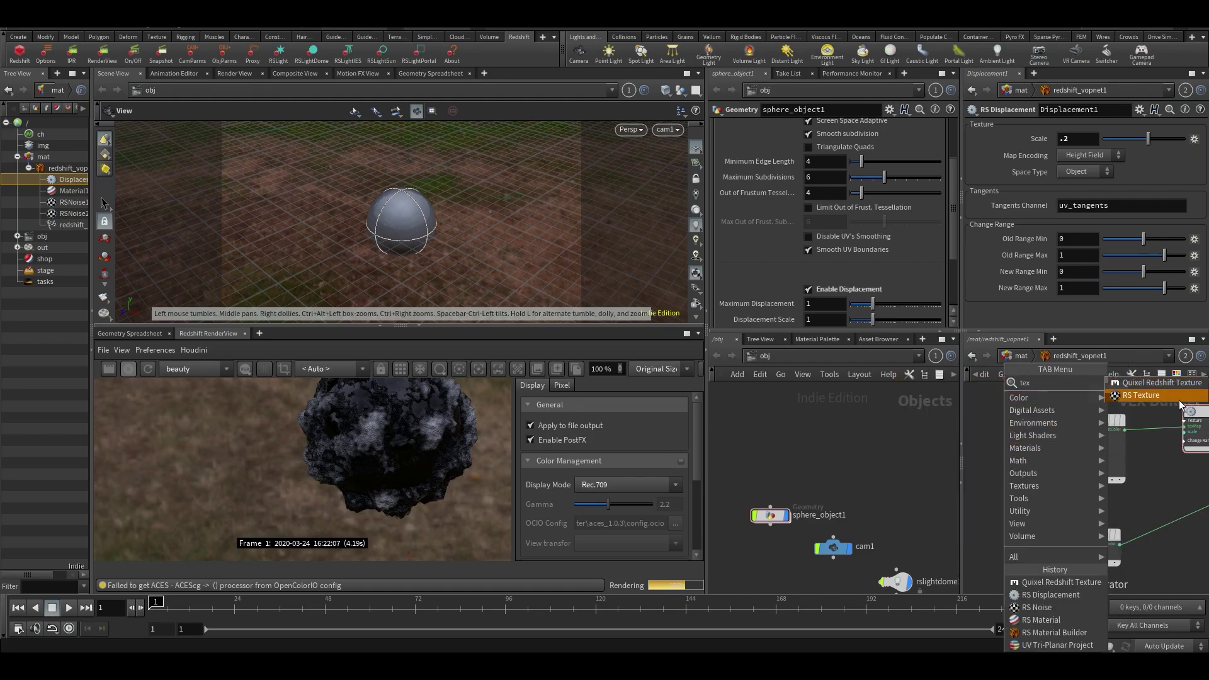
{"action": "left_click", "coordinate": [1186, 397]}
{"action": "left_click", "coordinate": [997, 454]}
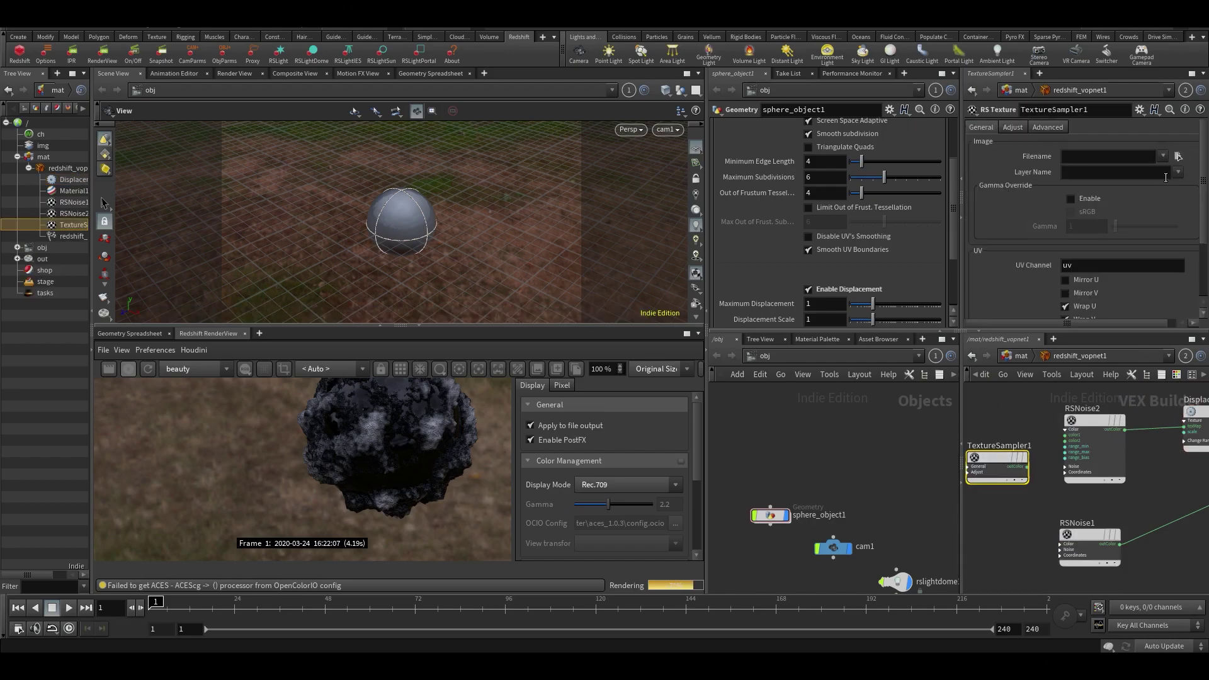
Step: Open the image browser for TextureSampler1's Filename, cancel it, and look over the rendered sphere
{"action": "left_click", "coordinate": [1177, 156]}
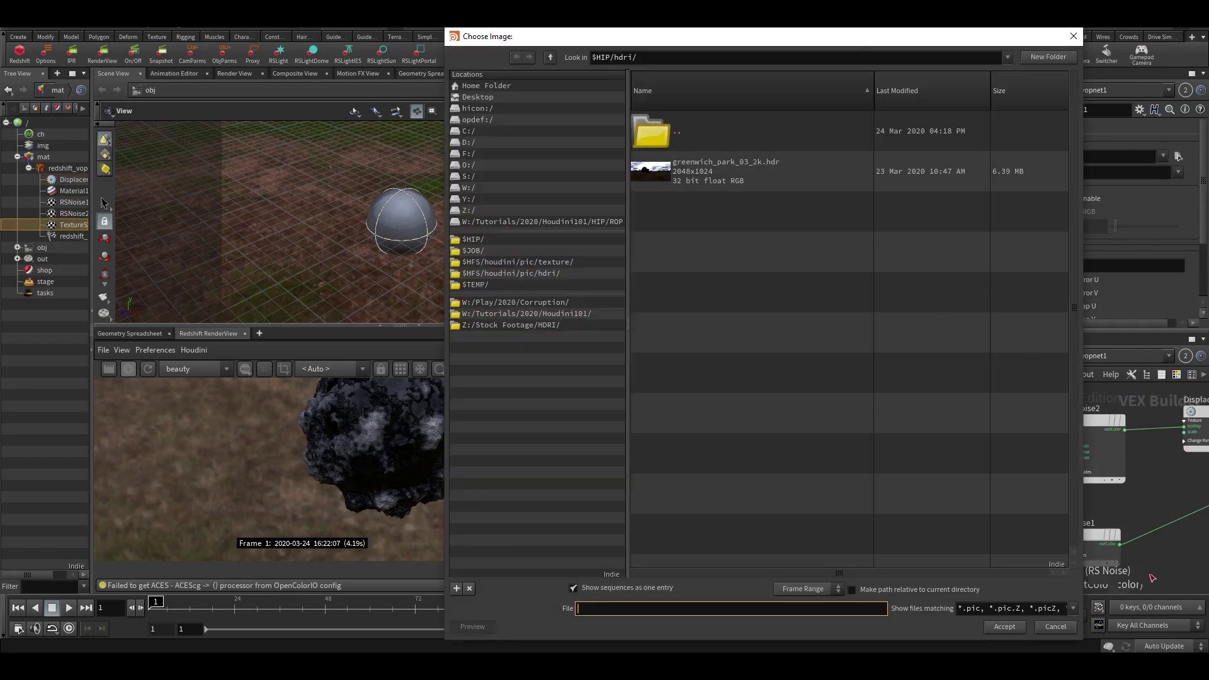
{"action": "left_click", "coordinate": [1057, 629]}
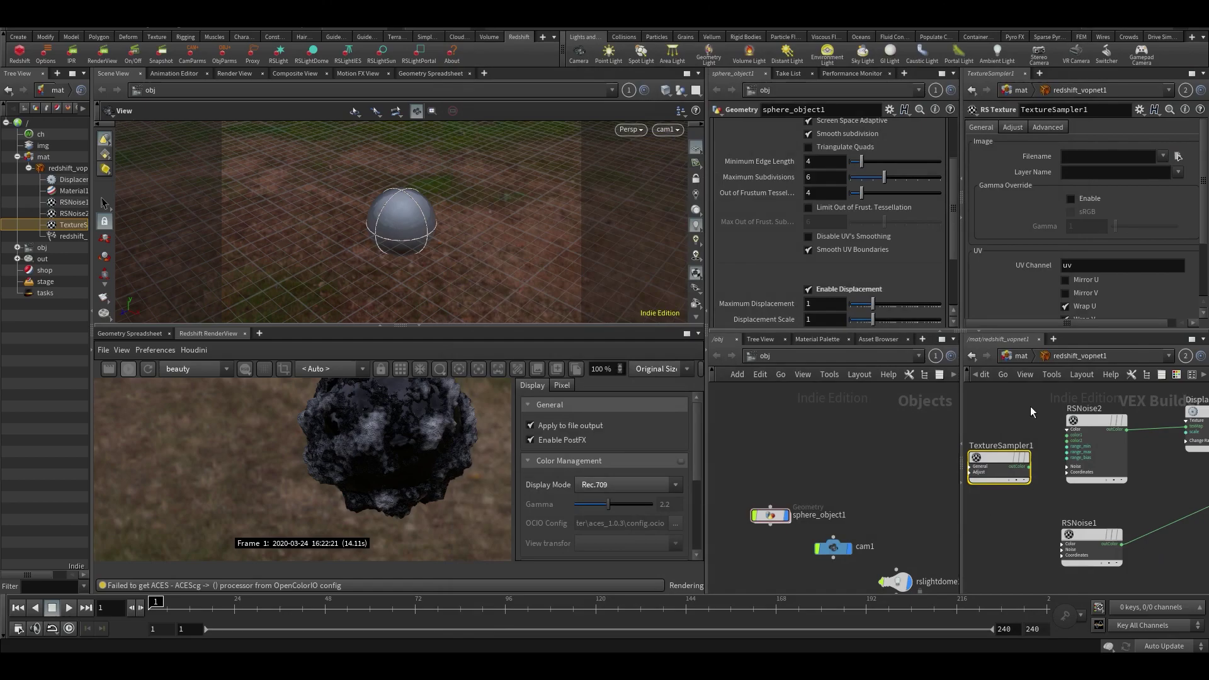
{"action": "scroll", "coordinate": [1057, 501], "scroll_direction": "down", "scroll_amount": 1}
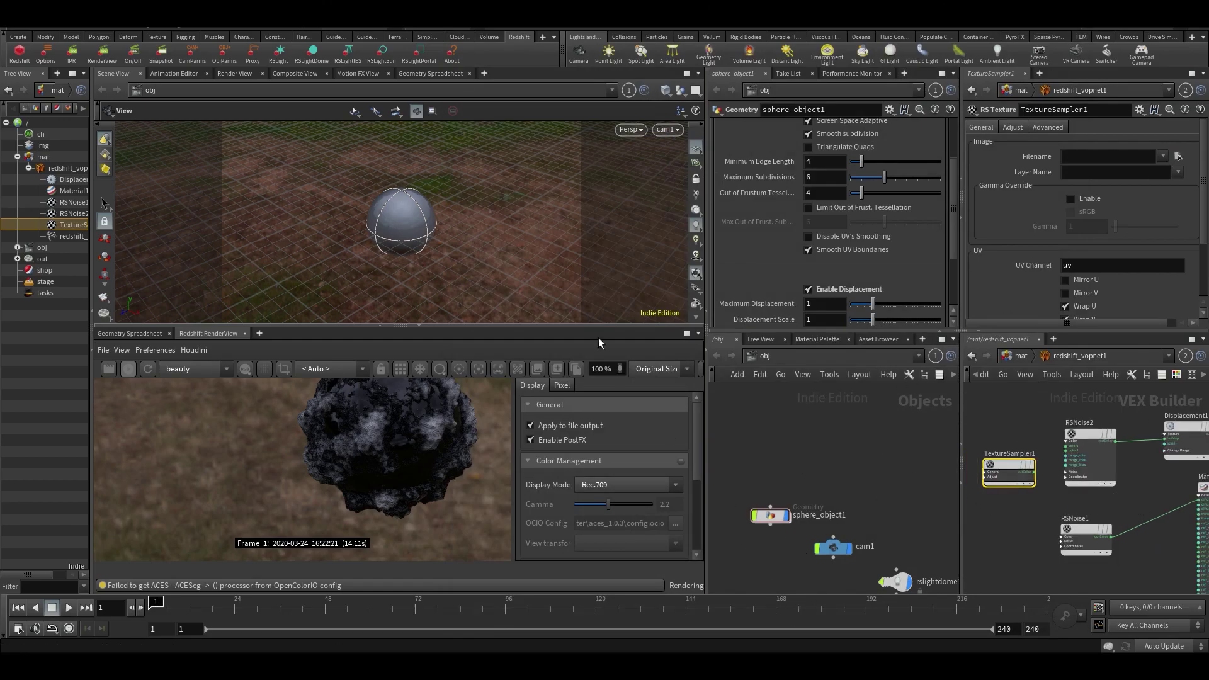
{"action": "scroll", "coordinate": [332, 476], "scroll_direction": "down", "scroll_amount": 1}
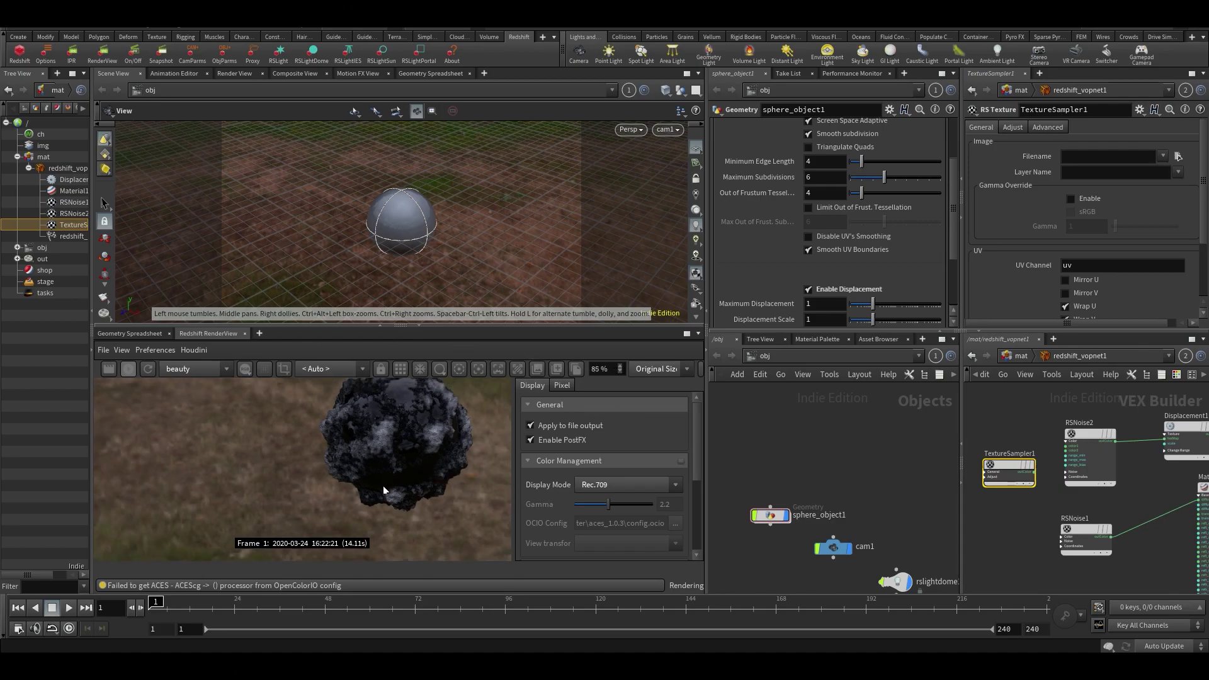
{"action": "middle_click_drag", "start_coordinate": [412, 474], "coordinate": [349, 529]}
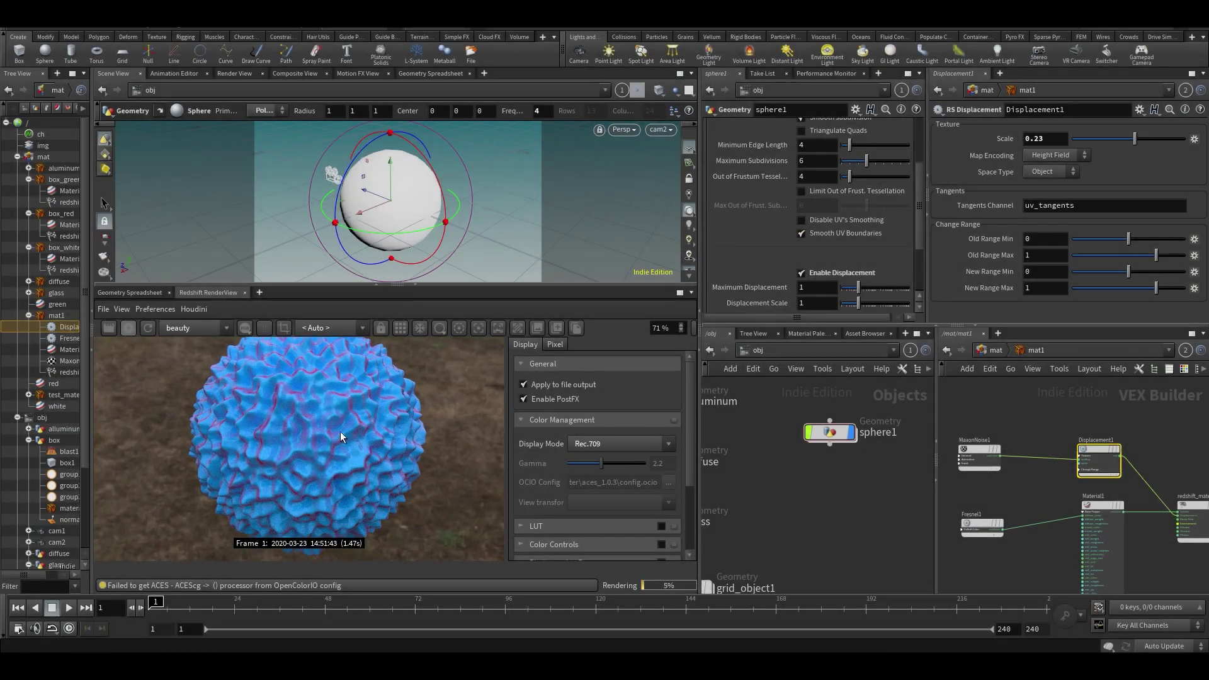
Step: Select the Fresnel1 node in the mat1 network and set its Curve Falloff to 0.1
{"action": "scroll", "coordinate": [344, 458], "scroll_direction": "down", "scroll_amount": 1}
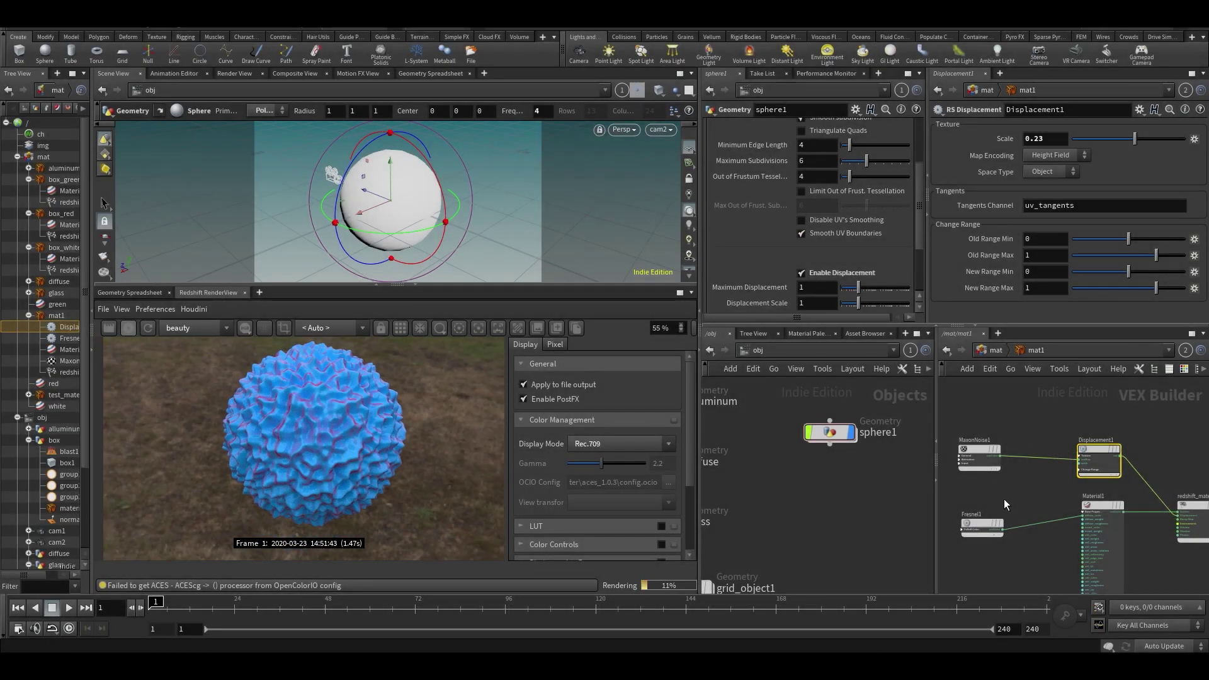
{"action": "scroll", "coordinate": [1005, 504], "scroll_direction": "up", "scroll_amount": 2}
{"action": "left_click", "coordinate": [973, 491]}
{"action": "left_click_drag", "start_coordinate": [1075, 151], "coordinate": [1080, 153]}
{"action": "double_click", "coordinate": [1045, 152]}
{"action": "type", "text": ".1"}
{"action": "key", "text": "Return"}
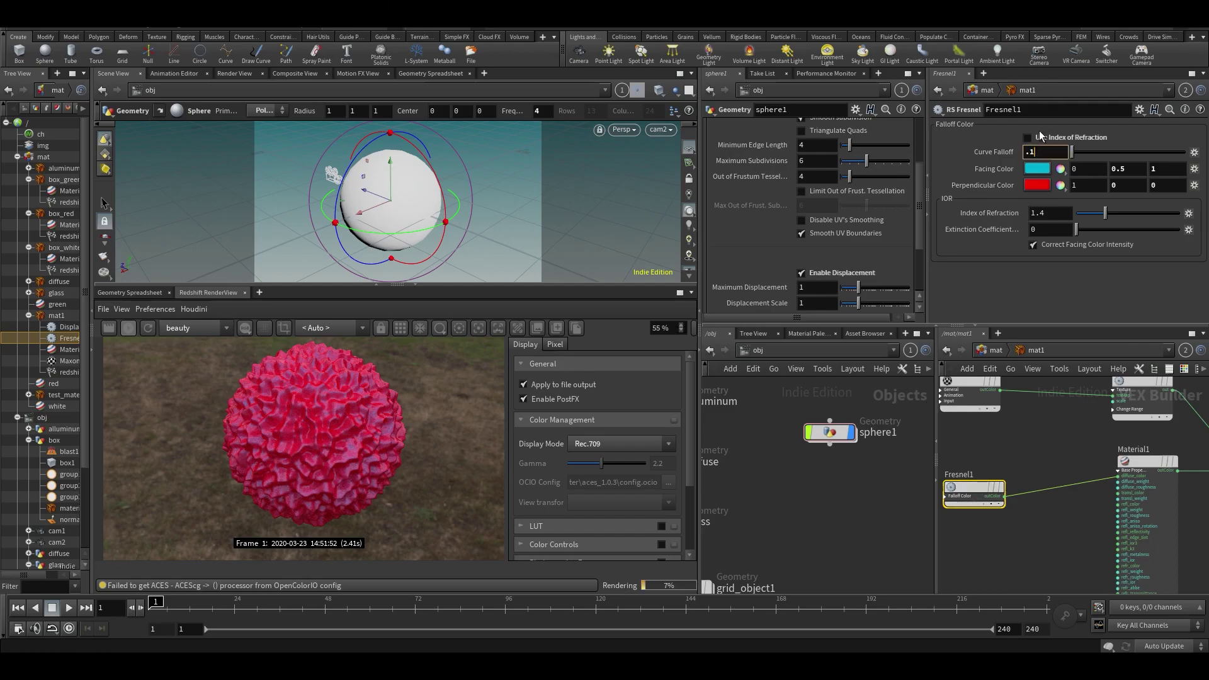
Step: Set Fresnel1's Curve Falloff to 0.3 and save the scene
{"action": "type", "text": ".3"}
{"action": "key", "text": "Return"}
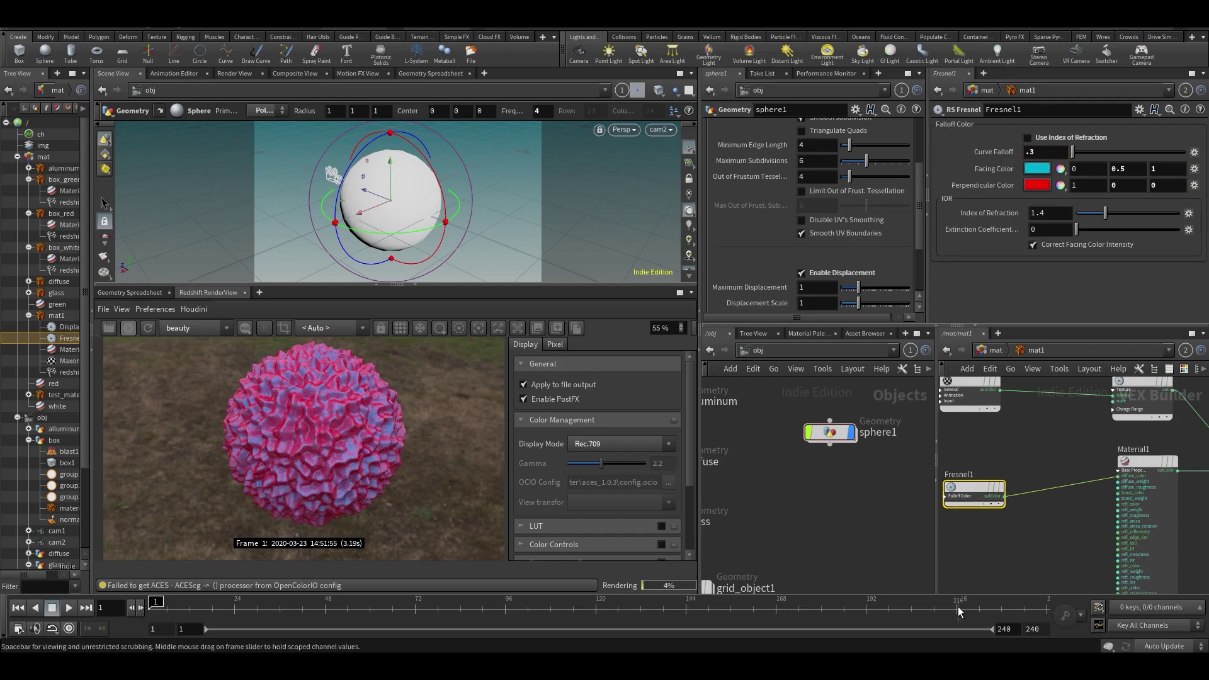
{"action": "left_click", "coordinate": [1011, 557]}
{"action": "middle_click_drag", "start_coordinate": [1012, 558], "coordinate": [1071, 534]}
{"action": "left_click_drag", "start_coordinate": [1038, 481], "coordinate": [1010, 468]}
{"action": "key", "text": "ctrl+s"}
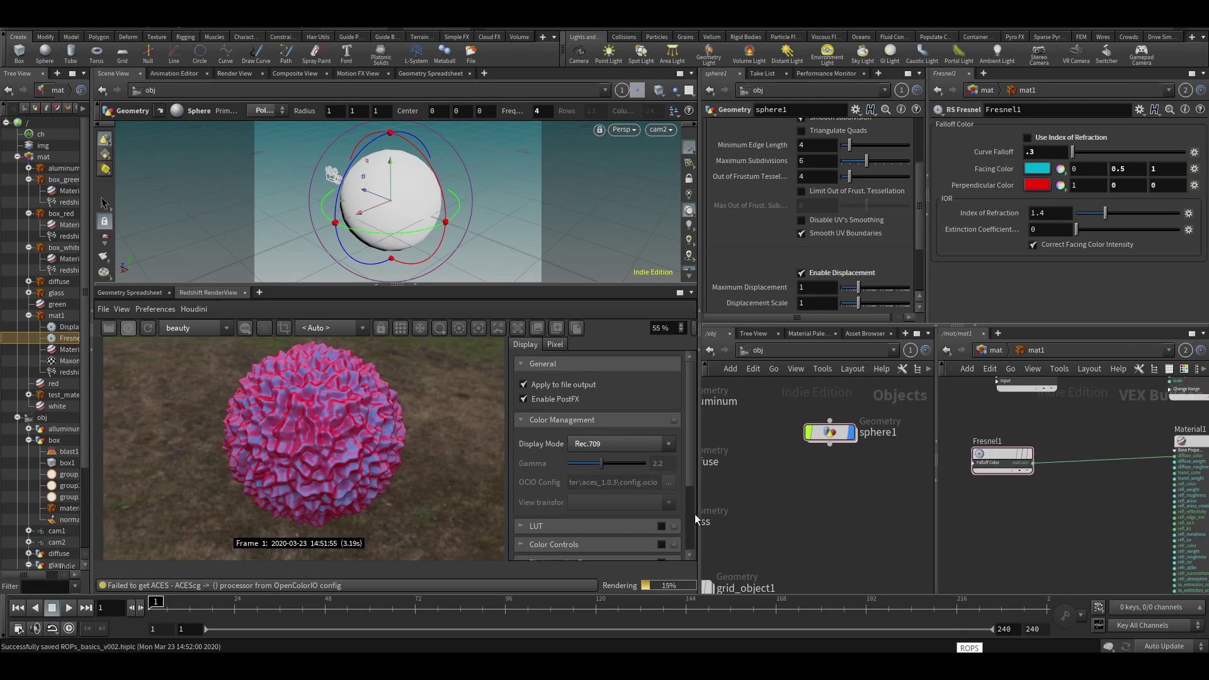
Step: Add an RS Vector Mix node between Fresnel1 and Material1 in the mat1 network
{"action": "left_click_drag", "start_coordinate": [698, 513], "coordinate": [522, 497]}
{"action": "middle_click_drag", "start_coordinate": [988, 507], "coordinate": [930, 522]}
{"action": "key", "text": "Tab"}
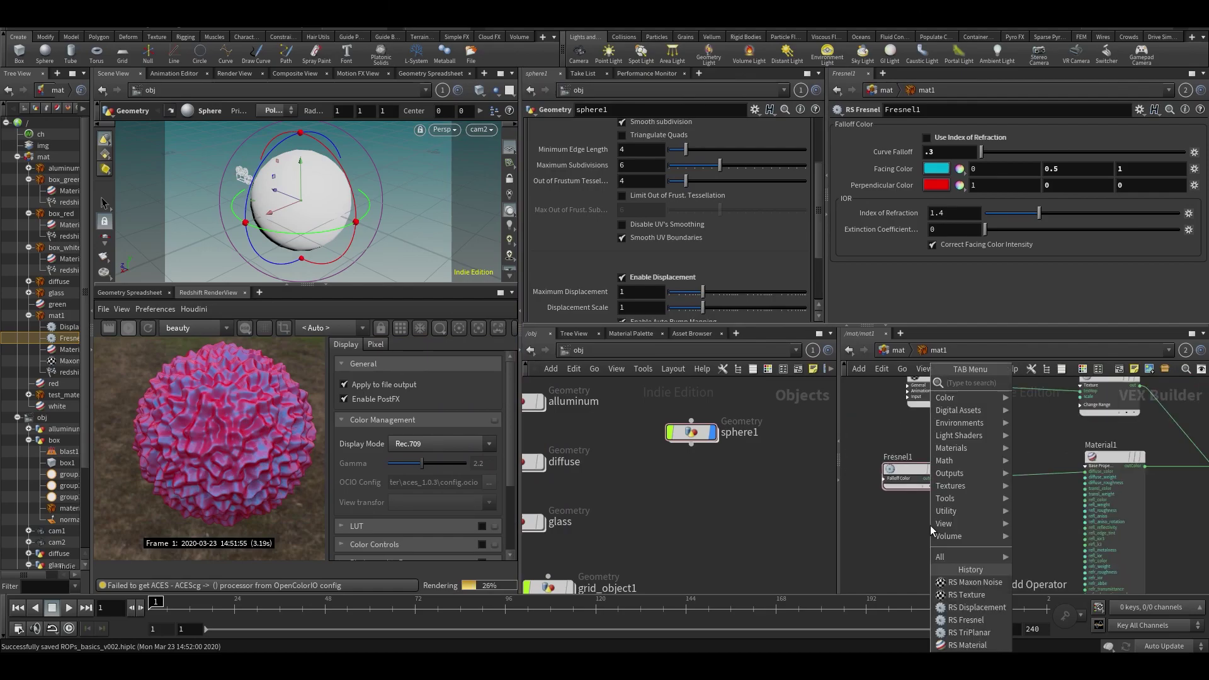
{"action": "type", "text": "vec mix"}
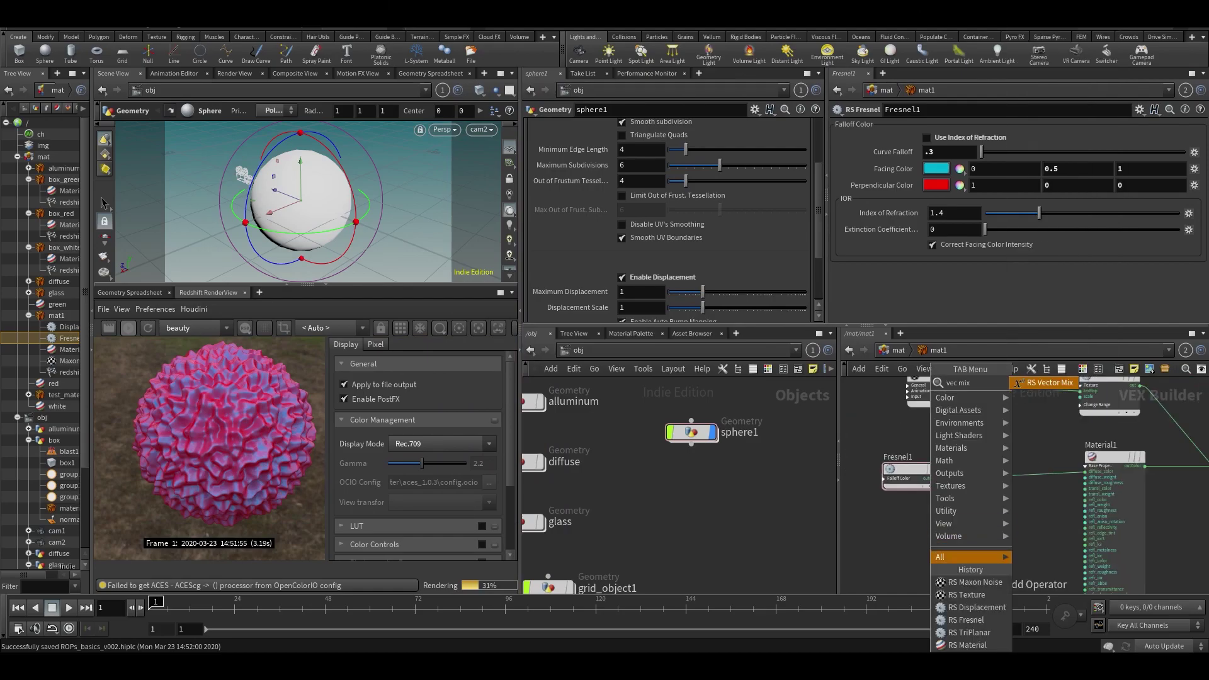
{"action": "key", "text": "Return"}
{"action": "left_click", "coordinate": [996, 502]}
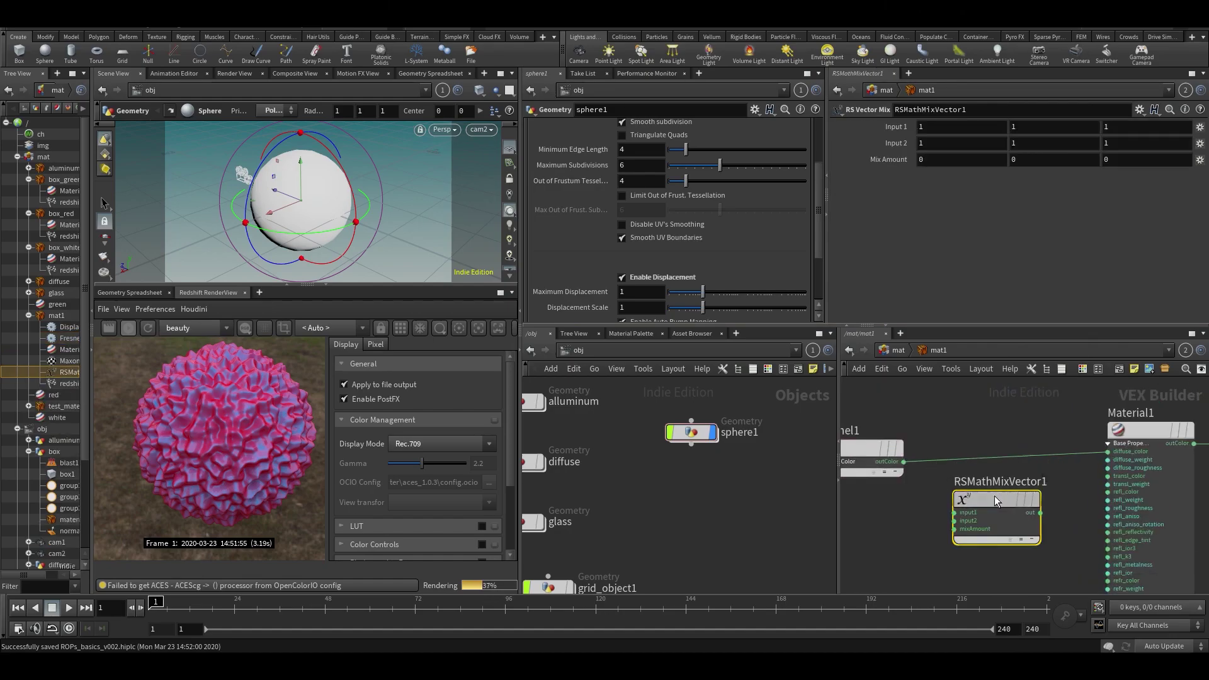
Step: Insert the RSMathMixVector1 node into the wire from Fresnel1 to Material1's diffuse_color, using input1
{"action": "left_click_drag", "start_coordinate": [995, 496], "coordinate": [1020, 467]}
{"action": "middle_click_drag", "start_coordinate": [941, 535], "coordinate": [983, 516]}
{"action": "left_click", "coordinate": [982, 517]}
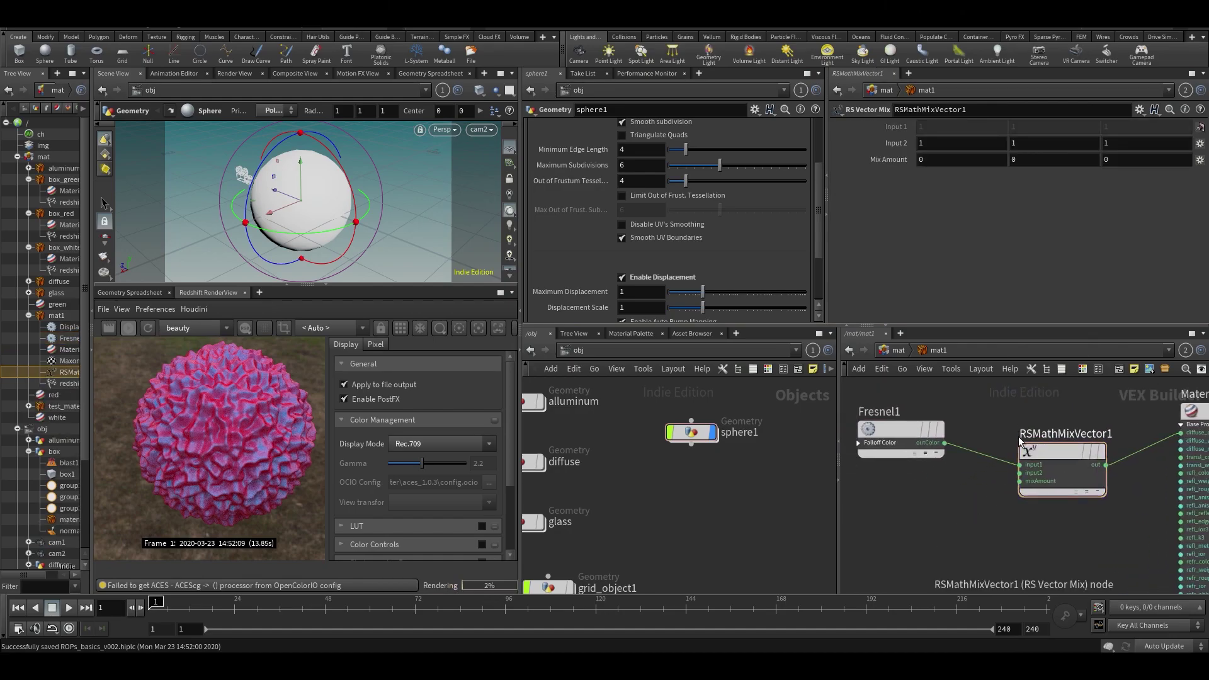
{"action": "left_click_drag", "start_coordinate": [1039, 451], "coordinate": [1045, 440]}
Step: Add an RS Color Abs node below Fresnel1 and set its input color to pure green (0, 1, 0)
{"action": "key", "text": "Tab"}
{"action": "type", "text": "col"}
{"action": "key", "text": "Return"}
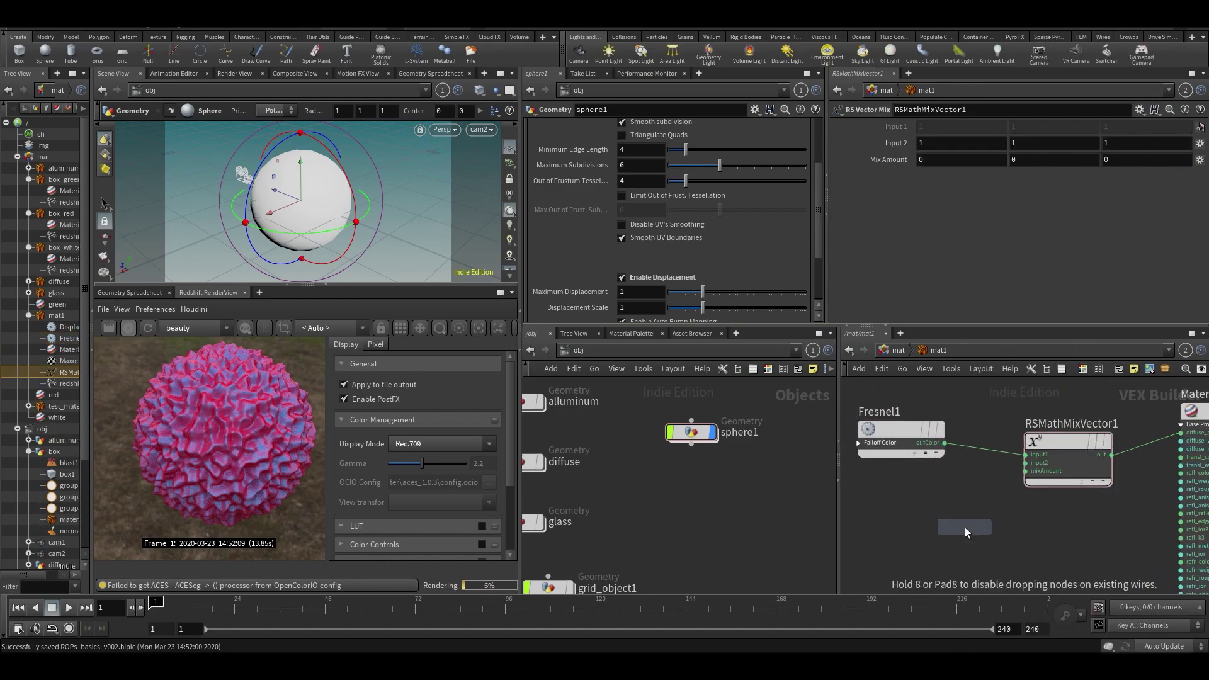
{"action": "left_click", "coordinate": [961, 525]}
{"action": "left_click", "coordinate": [928, 133]}
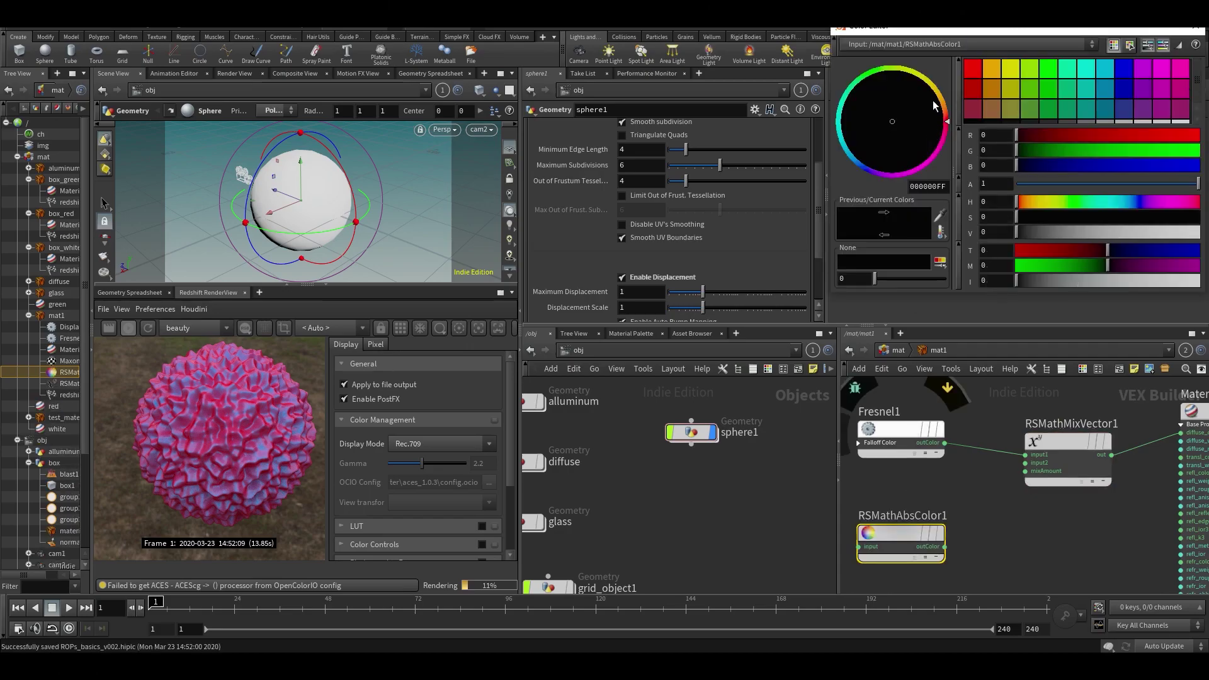
{"action": "left_click", "coordinate": [1048, 69]}
{"action": "left_click", "coordinate": [1195, 28]}
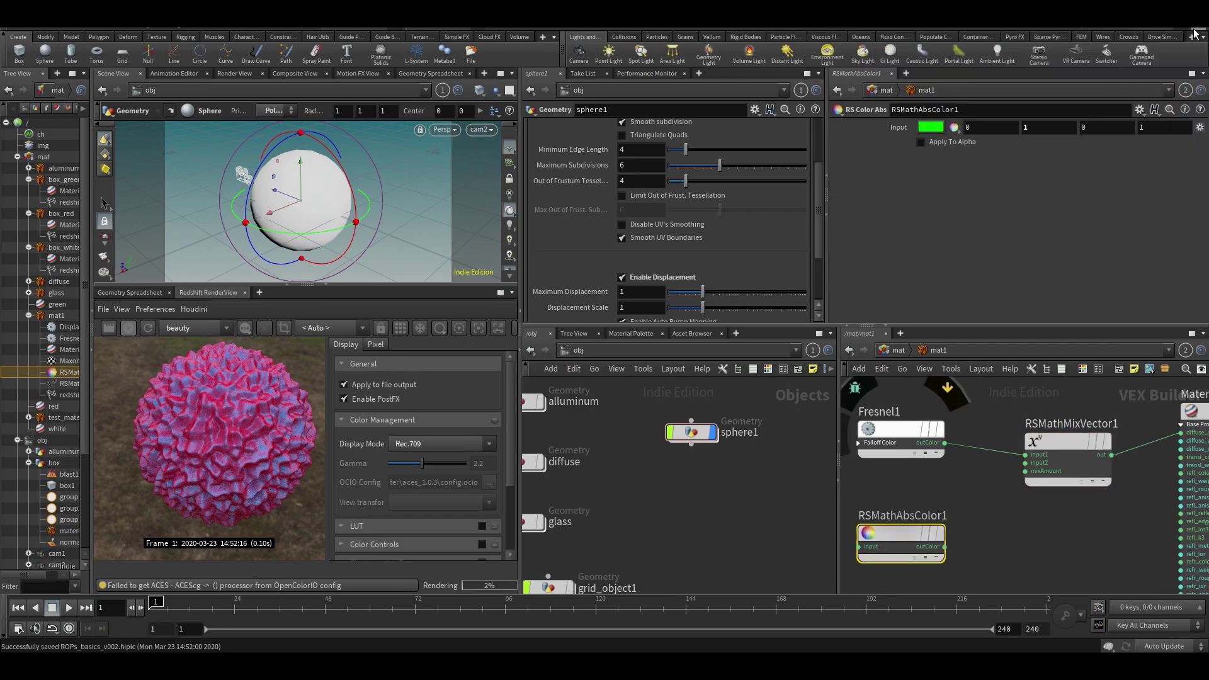
Step: Connect RSMathAbsColor1's outColor to input2 of RSMathMixVector1, undoing the misplaced first connection
{"action": "left_click", "coordinate": [945, 547]}
{"action": "left_click", "coordinate": [1025, 454]}
{"action": "key", "text": "ctrl+z"}
{"action": "left_click_drag", "start_coordinate": [944, 547], "coordinate": [1025, 462]}
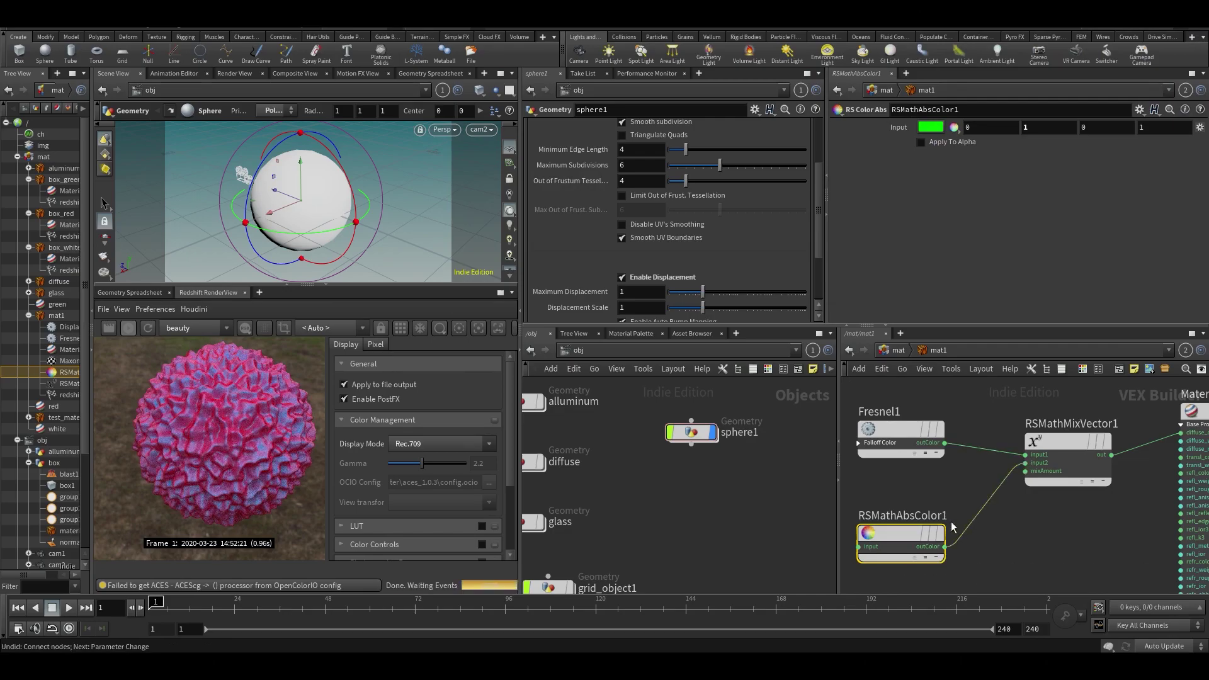
Step: Set RSMathMixVector1's Mix Amount to 0.2 in all three components and save the scene
{"action": "left_click", "coordinate": [1062, 441]}
{"action": "middle_click_drag", "start_coordinate": [910, 160], "coordinate": [875, 157]}
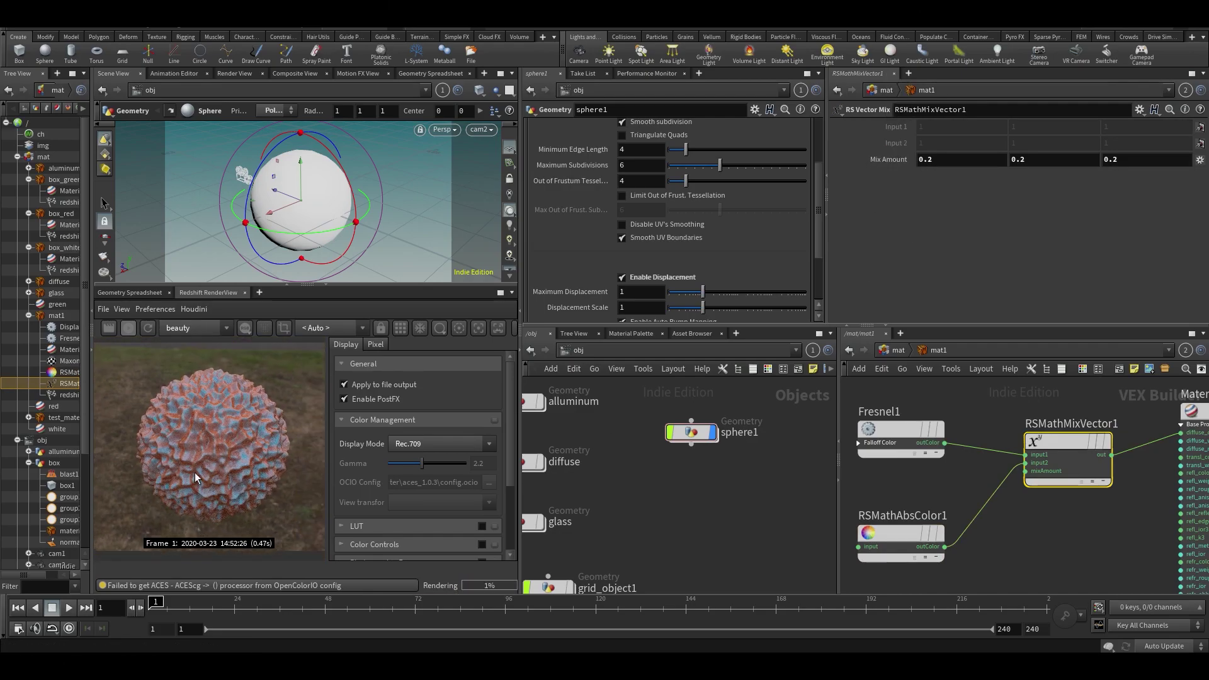
{"action": "scroll", "coordinate": [1111, 499], "scroll_direction": "down", "scroll_amount": 2}
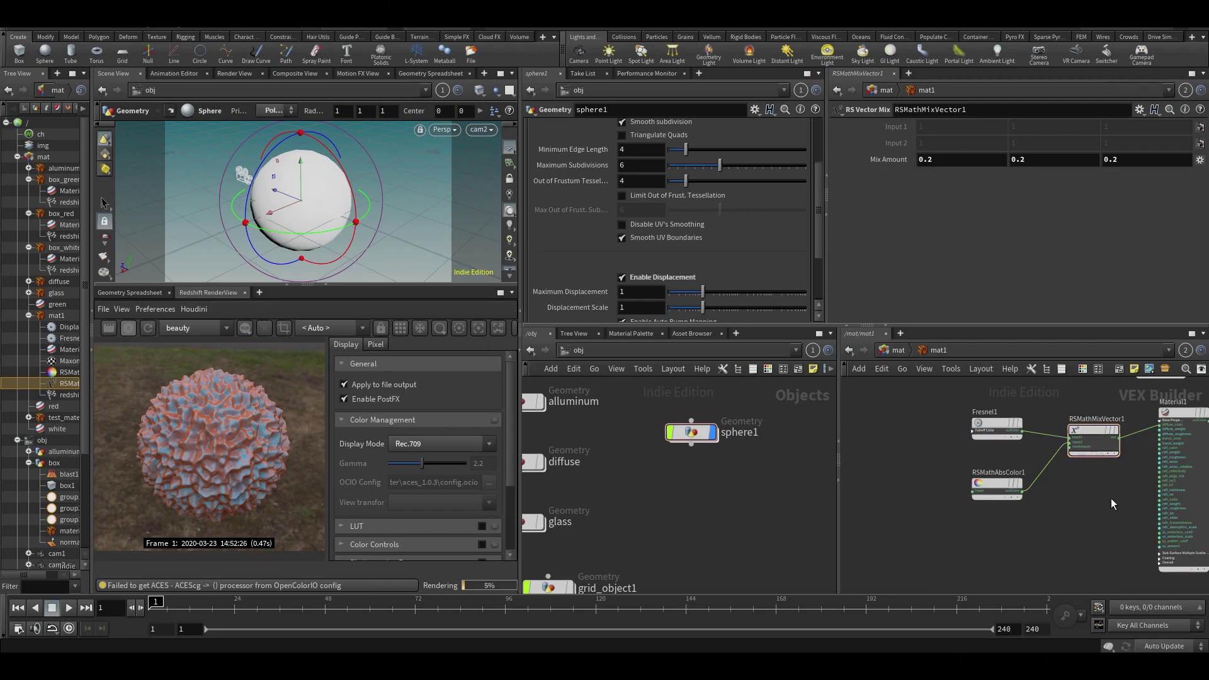
{"action": "scroll", "coordinate": [1083, 494], "scroll_direction": "down", "scroll_amount": 2}
{"action": "scroll", "coordinate": [1063, 437], "scroll_direction": "down", "scroll_amount": 2}
{"action": "key", "text": "ctrl+s"}
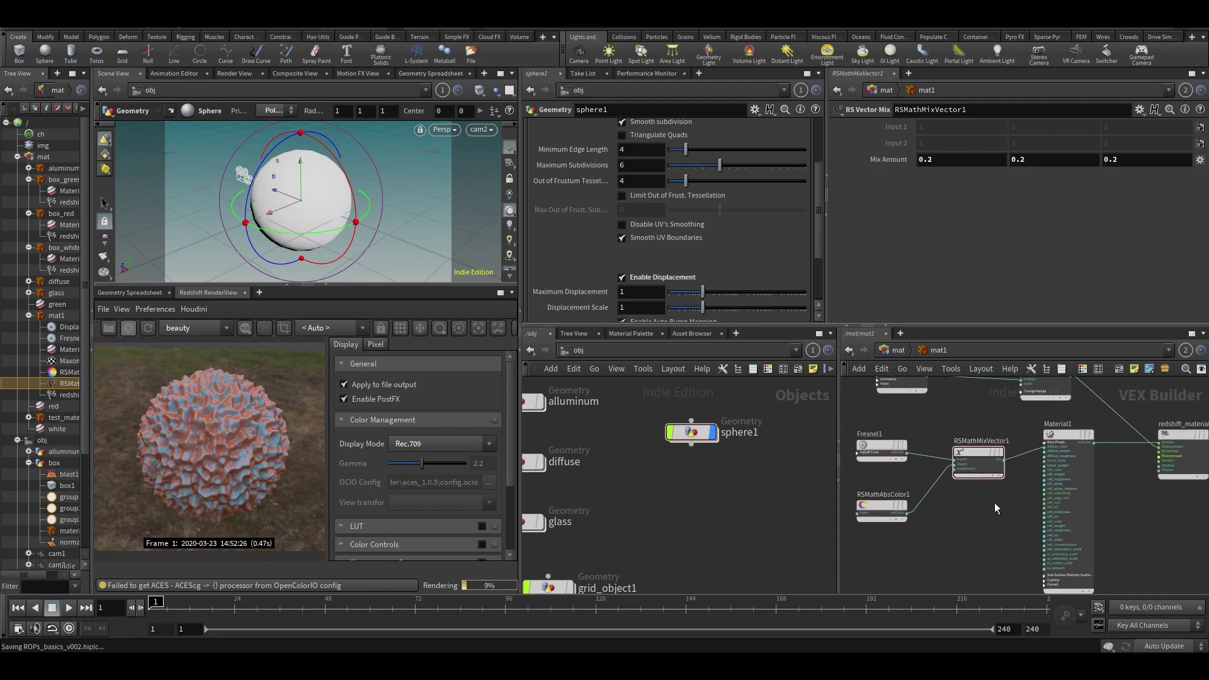
Step: Delete all shader nodes in the mat1 network except redshift_material1
{"action": "scroll", "coordinate": [973, 506], "scroll_direction": "down", "scroll_amount": 2}
{"action": "left_click_drag", "start_coordinate": [869, 418], "coordinate": [1025, 578]}
{"action": "scroll", "coordinate": [1015, 537], "scroll_direction": "up", "scroll_amount": 2}
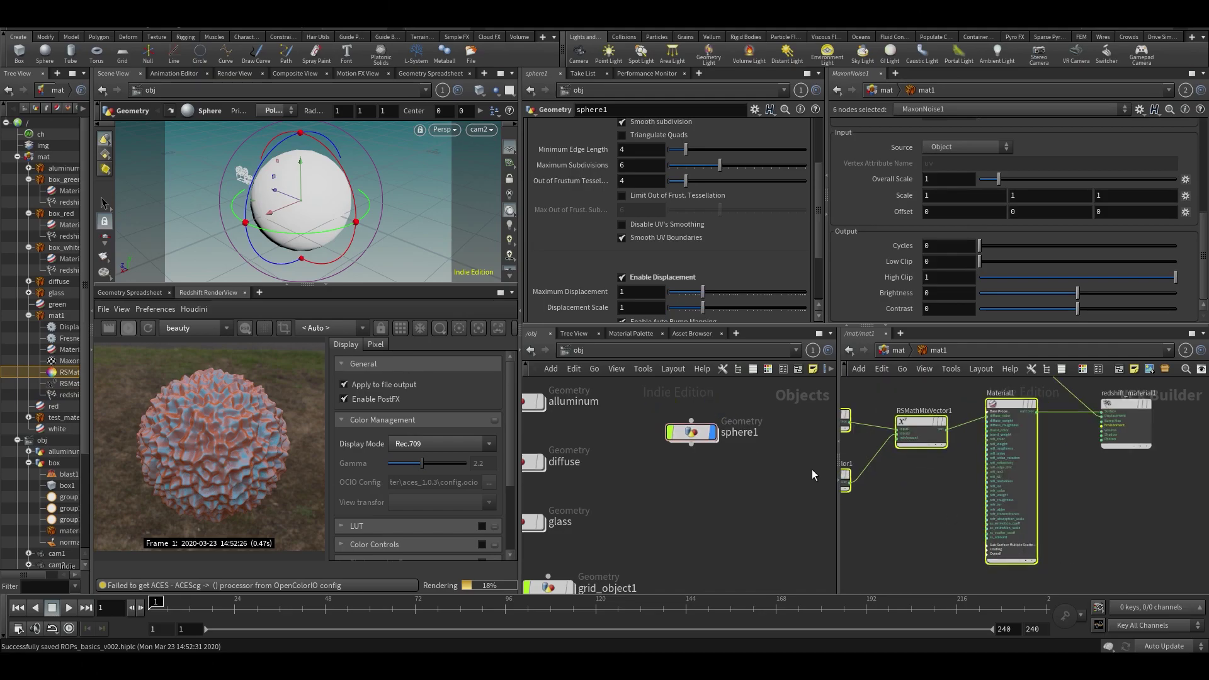
{"action": "key", "text": "Delete"}
Step: Add a new RS Material node and connect its outColor to the Surface input of redshift_material1
{"action": "key", "text": "Tab"}
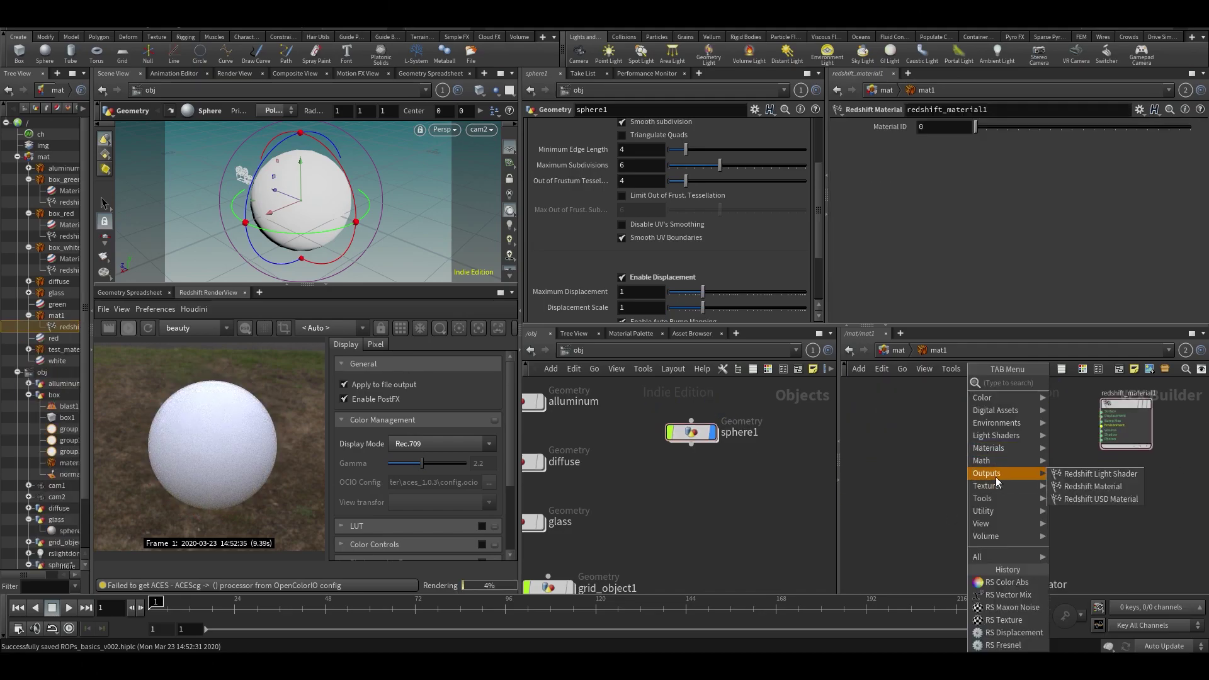
{"action": "mouse_move", "coordinate": [1007, 448]}
{"action": "left_click", "coordinate": [1082, 499]}
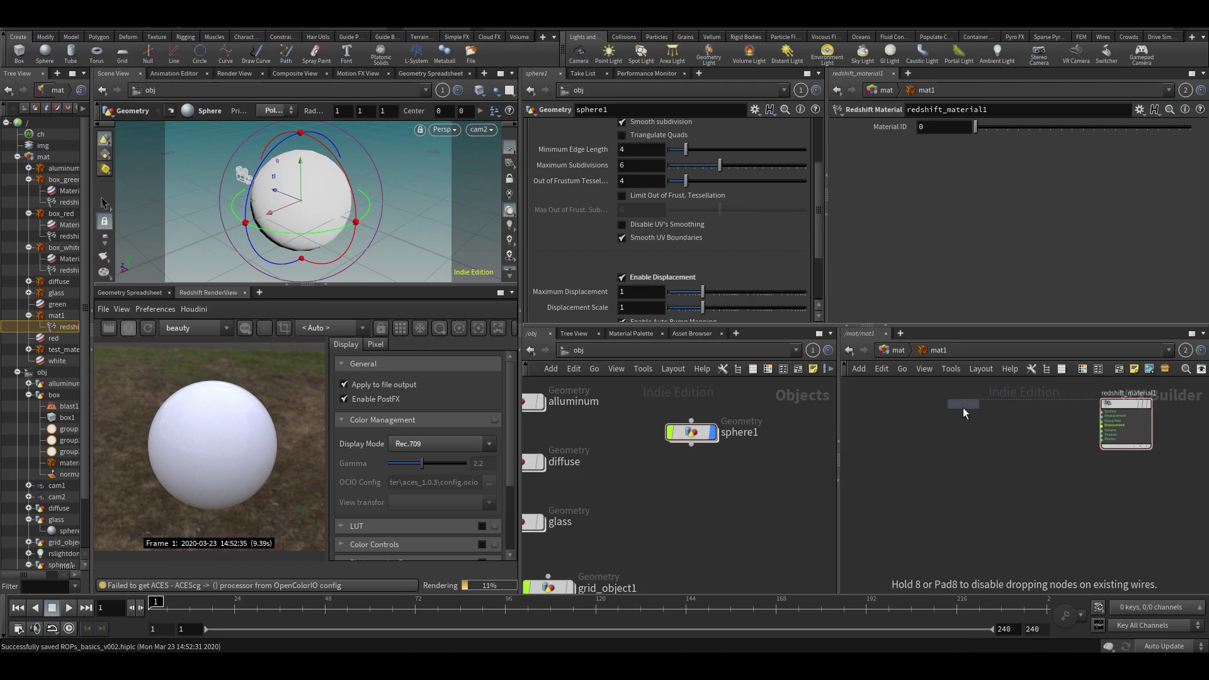
{"action": "left_click", "coordinate": [961, 418]}
{"action": "left_click", "coordinate": [1102, 411]}
{"action": "left_click", "coordinate": [988, 418]}
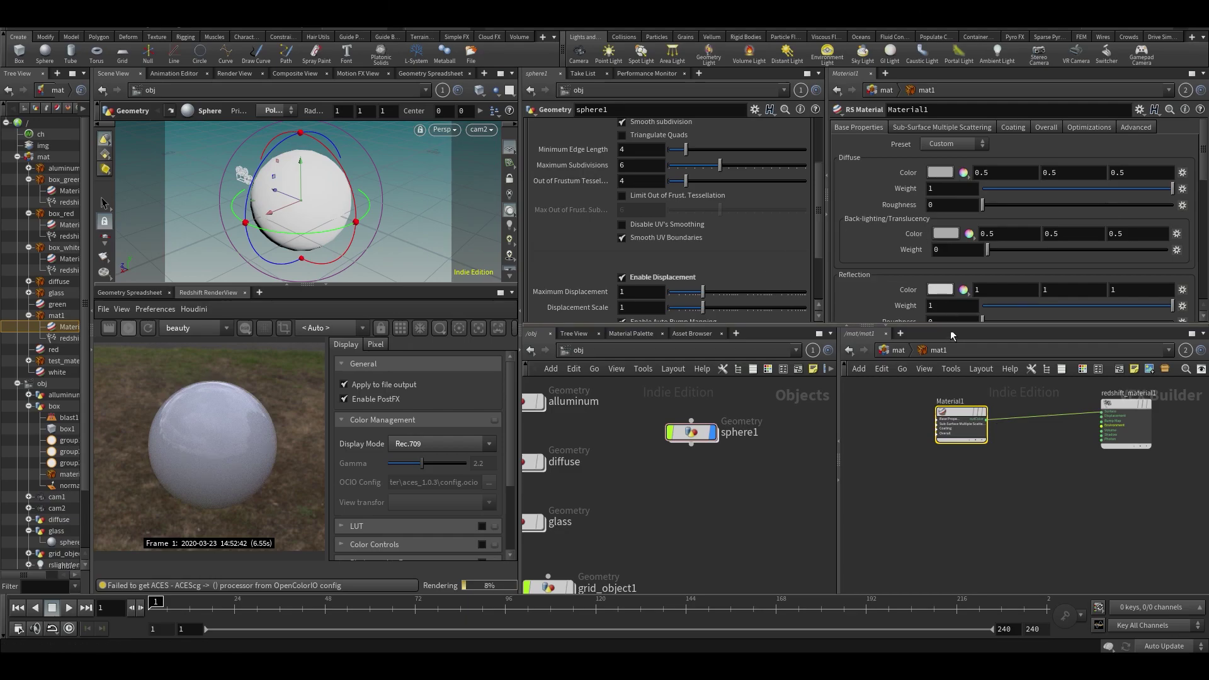
Step: Set Material1's diffuse Weight to 0 and its Refraction/Transmission Weight to 1
{"action": "left_click_drag", "start_coordinate": [950, 325], "coordinate": [950, 421]}
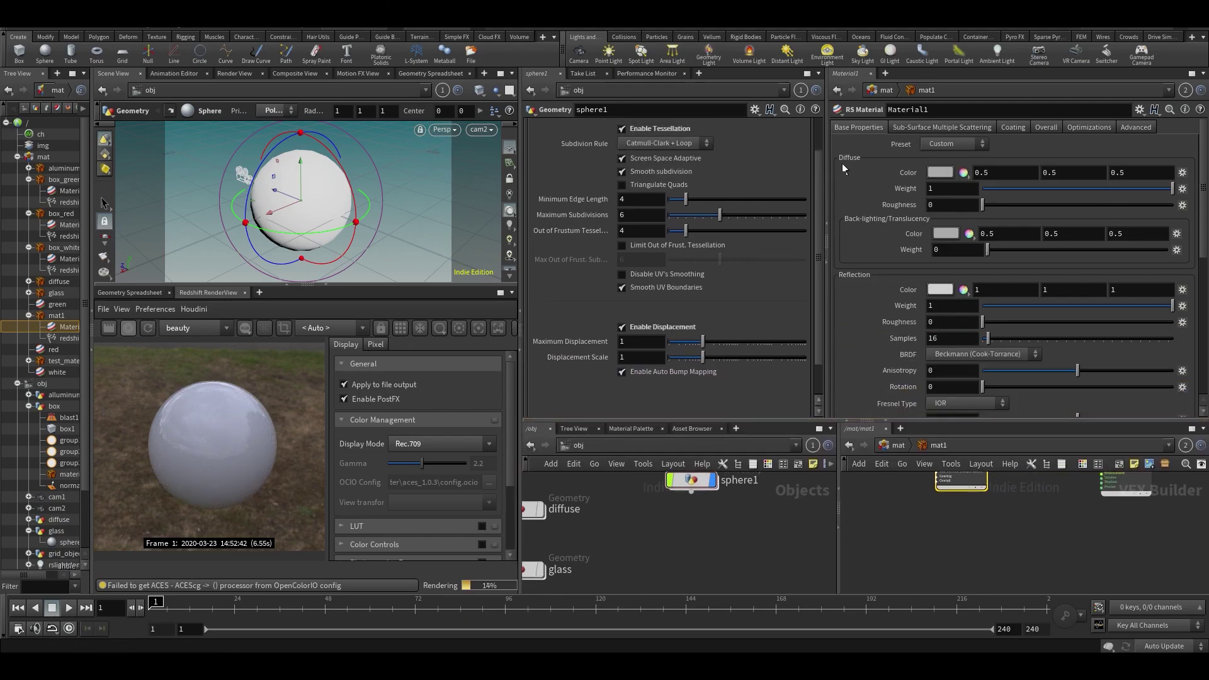
{"action": "mouse_move", "coordinate": [1170, 190]}
{"action": "left_mouse_down"}
{"action": "mouse_move", "coordinate": [950, 195]}
{"action": "mouse_move", "coordinate": [1174, 187]}
{"action": "left_mouse_up"}
{"action": "left_click_drag", "start_coordinate": [874, 199], "coordinate": [717, 201]}
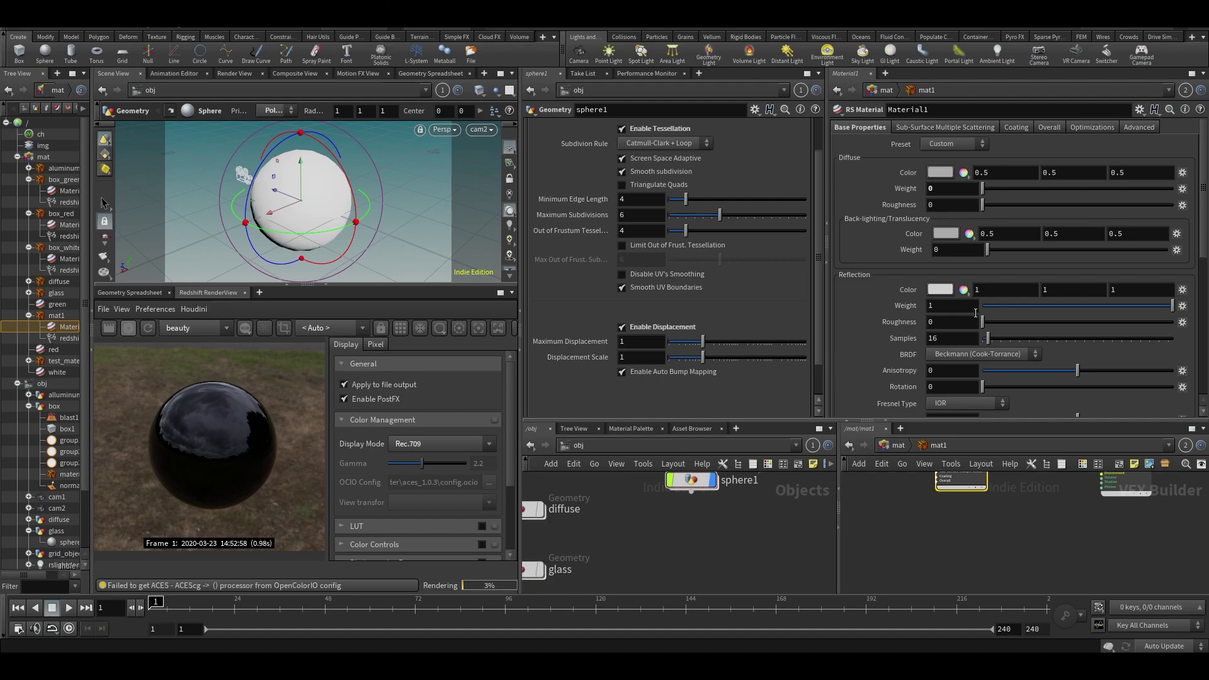
{"action": "scroll", "coordinate": [1023, 284], "scroll_direction": "down", "scroll_amount": 4}
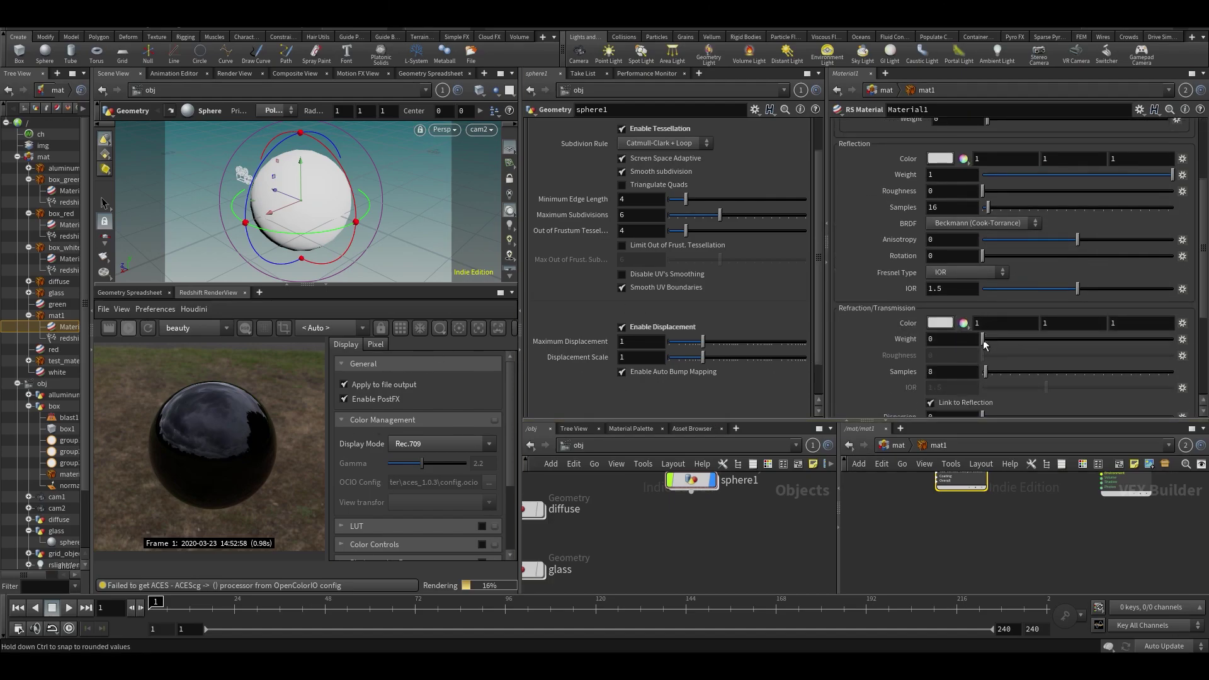
{"action": "left_click_drag", "start_coordinate": [984, 339], "coordinate": [1172, 338]}
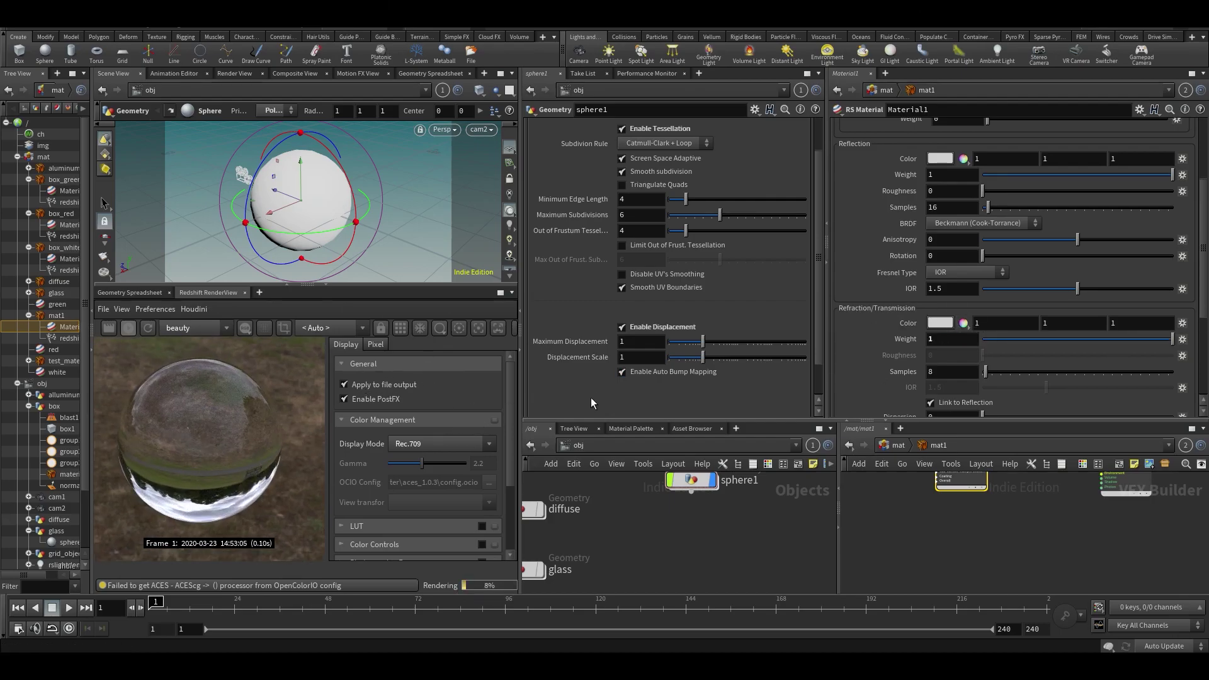
Step: Collapse the sphere1 parameters, object network and scene viewport to enlarge the render view, material parameters and mat1 network
{"action": "left_click_drag", "start_coordinate": [518, 436], "coordinate": [710, 359]}
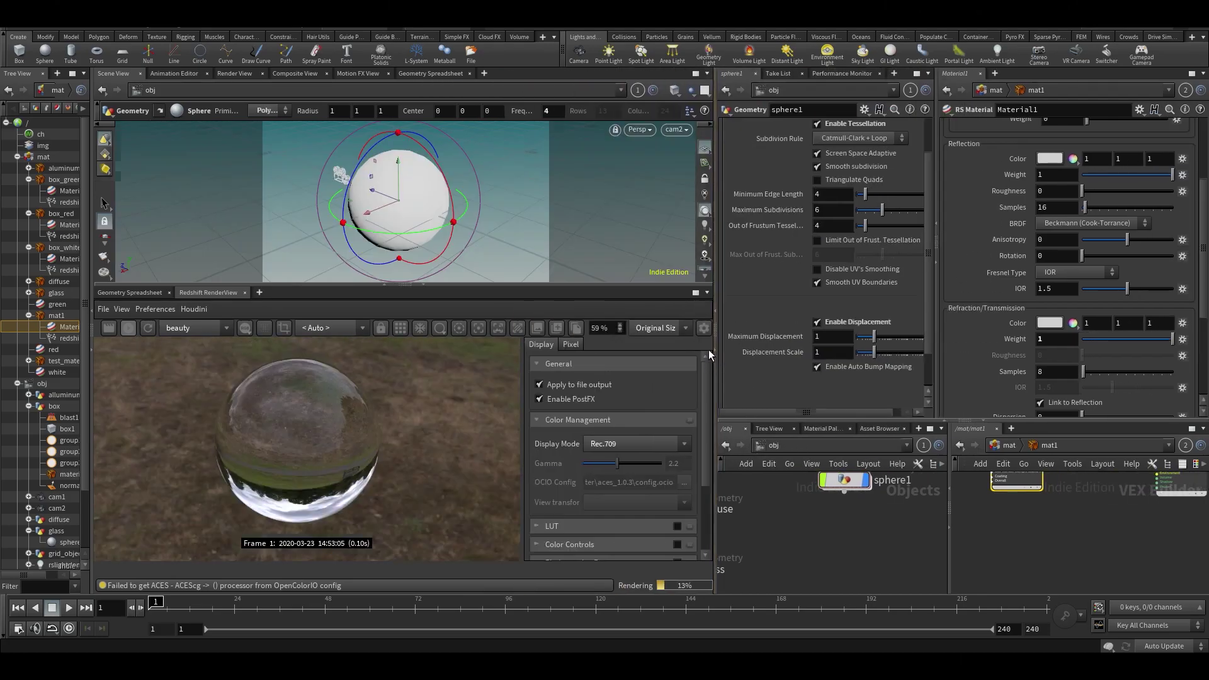
{"action": "left_click", "coordinate": [936, 222]}
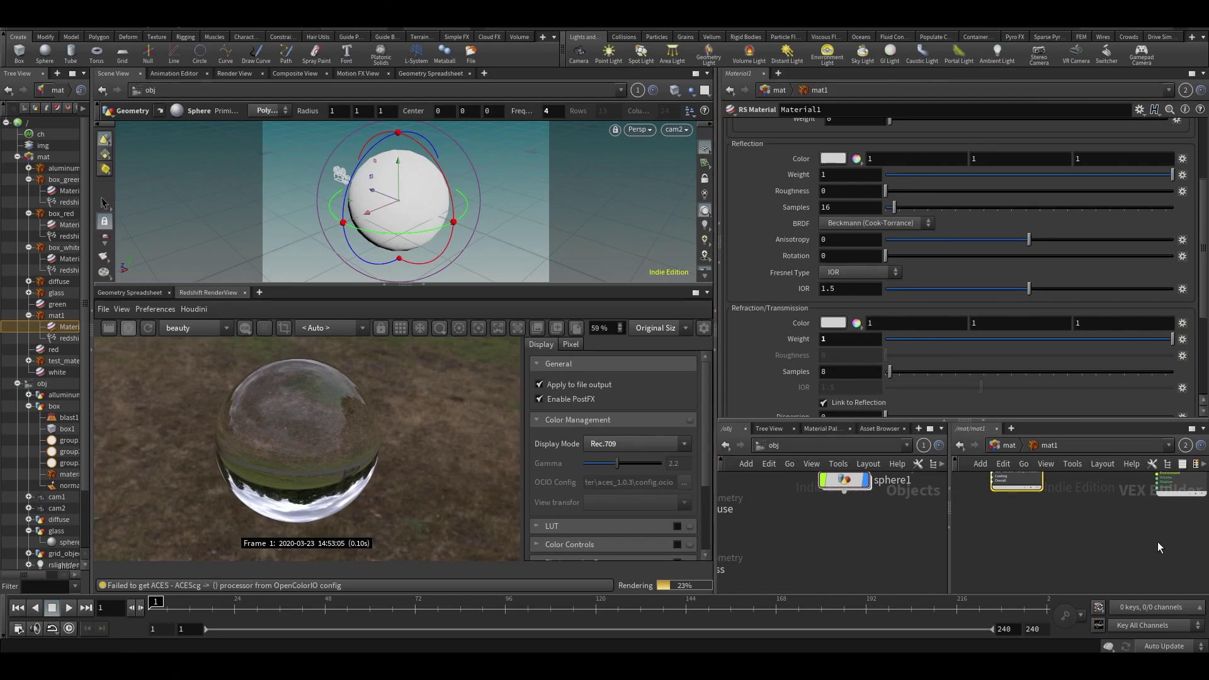
{"action": "left_click", "coordinate": [951, 488]}
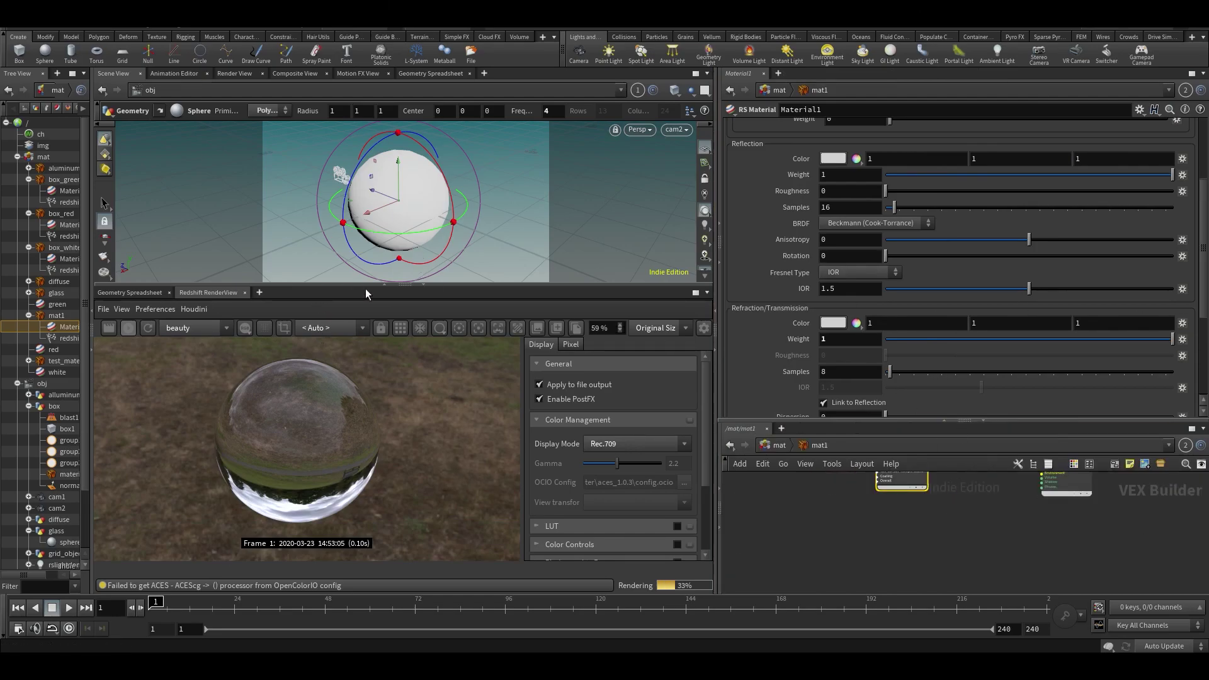
{"action": "left_click", "coordinate": [384, 284]}
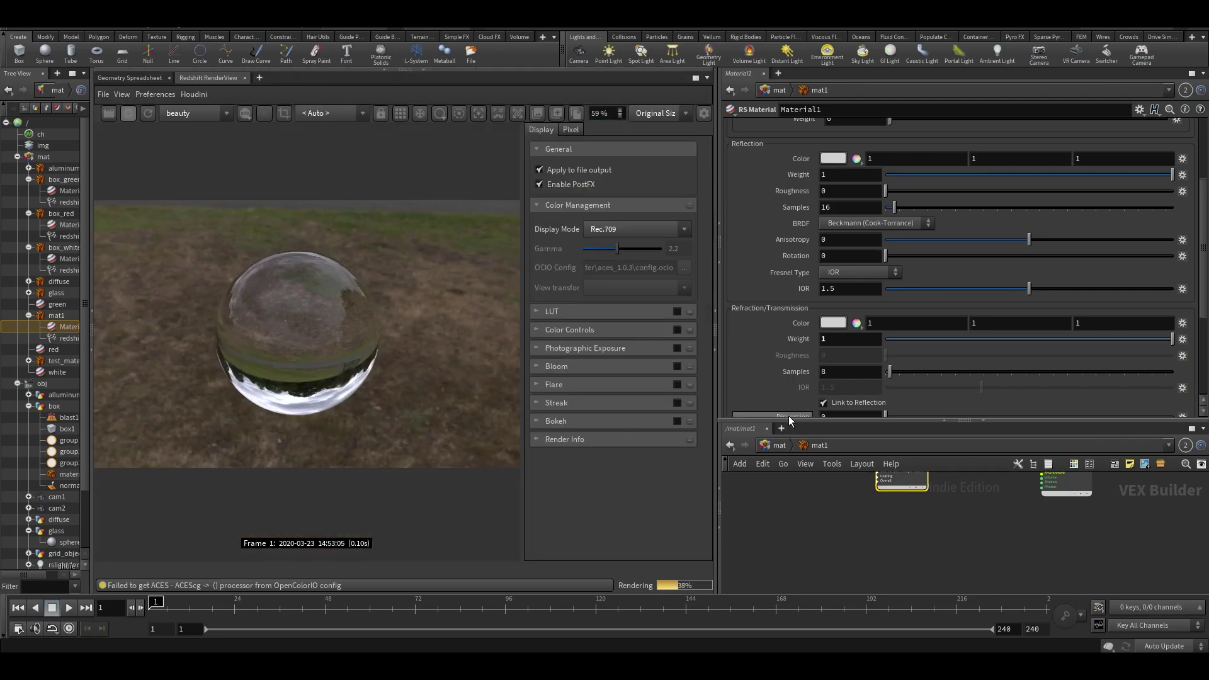
{"action": "left_click_drag", "start_coordinate": [788, 419], "coordinate": [797, 292]}
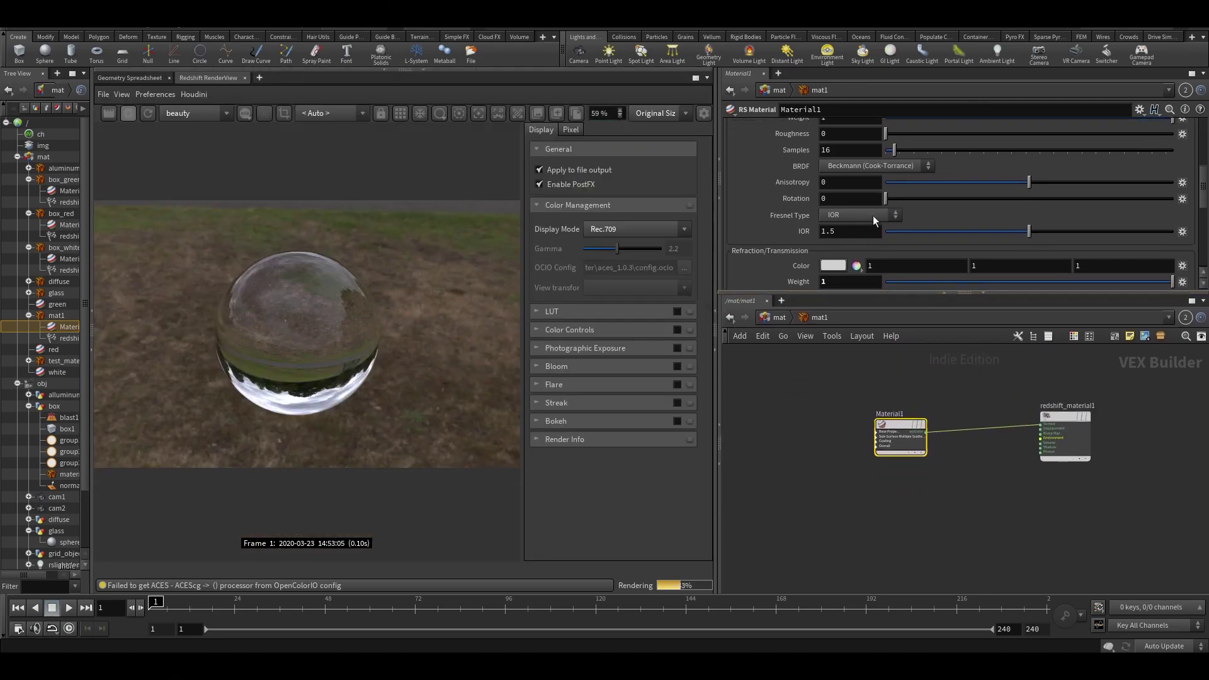
Step: Raise Material1's reflection Roughness to about 0.379
{"action": "scroll", "coordinate": [871, 231], "scroll_direction": "up", "scroll_amount": 2}
{"action": "left_click_drag", "start_coordinate": [886, 231], "coordinate": [989, 231]}
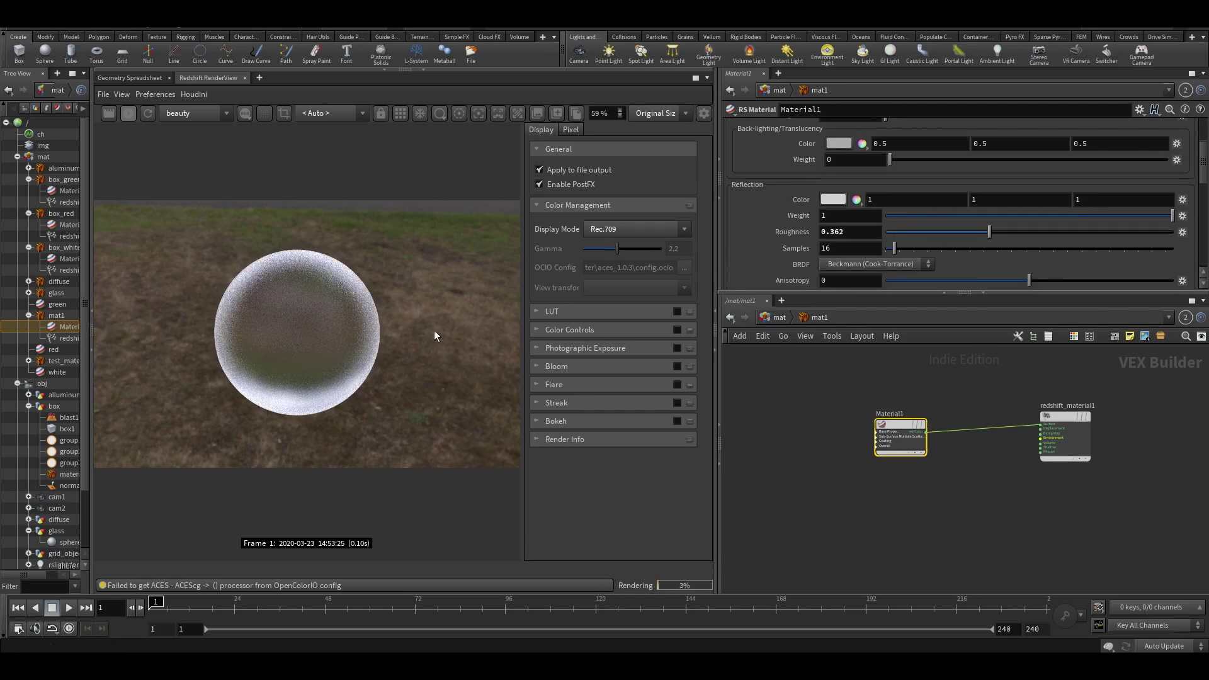
{"action": "left_click_drag", "start_coordinate": [947, 232], "coordinate": [992, 233]}
Step: Expand Material1's Base Properties inputs and add an RS Maxon Noise node beside it
{"action": "scroll", "coordinate": [762, 412], "scroll_direction": "up", "scroll_amount": 3}
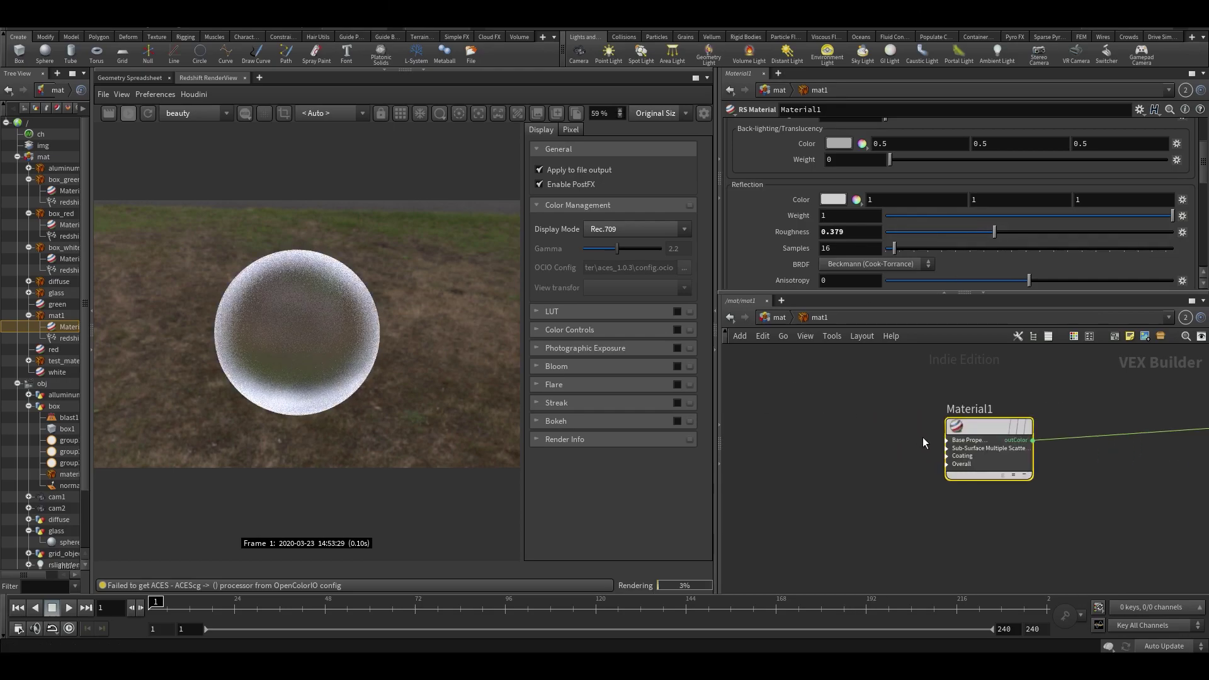
{"action": "left_click", "coordinate": [944, 441]}
{"action": "key", "text": "Tab"}
{"action": "type", "text": "max"}
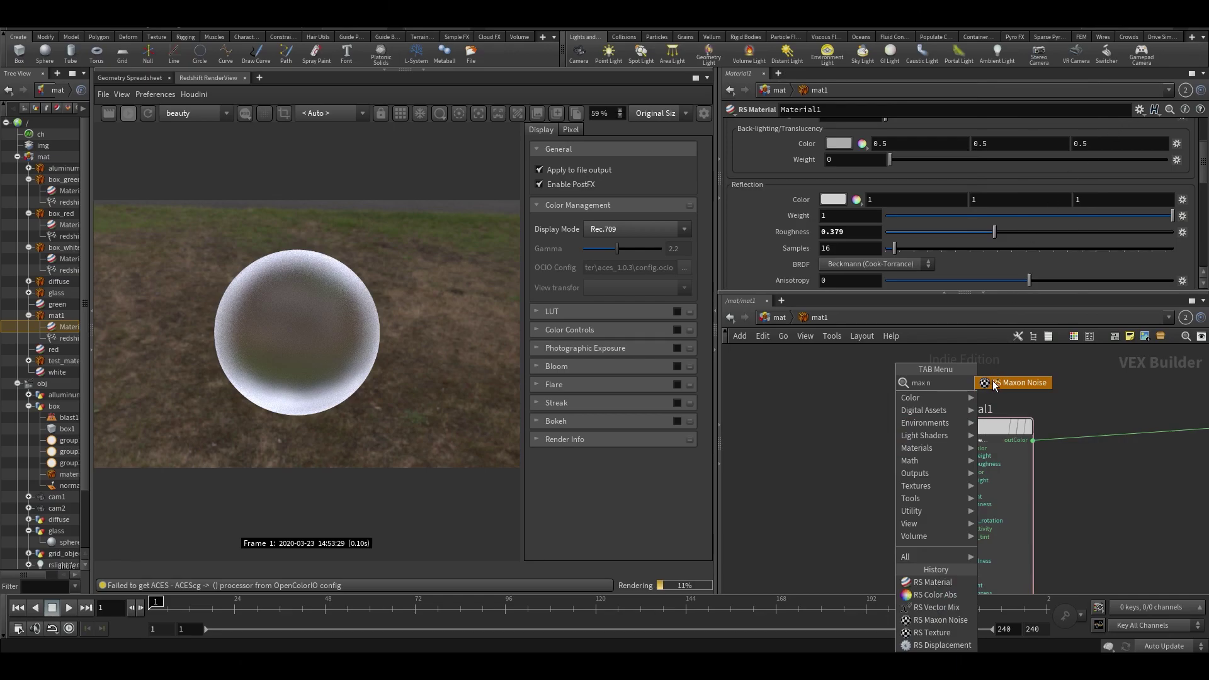
{"action": "left_click", "coordinate": [1004, 382]}
{"action": "left_click", "coordinate": [798, 466]}
Step: Connect MaxonNoise1's outColor to Material1's refr_roughness input and move the noise node lower
{"action": "scroll", "coordinate": [882, 466], "scroll_direction": "up", "scroll_amount": 2}
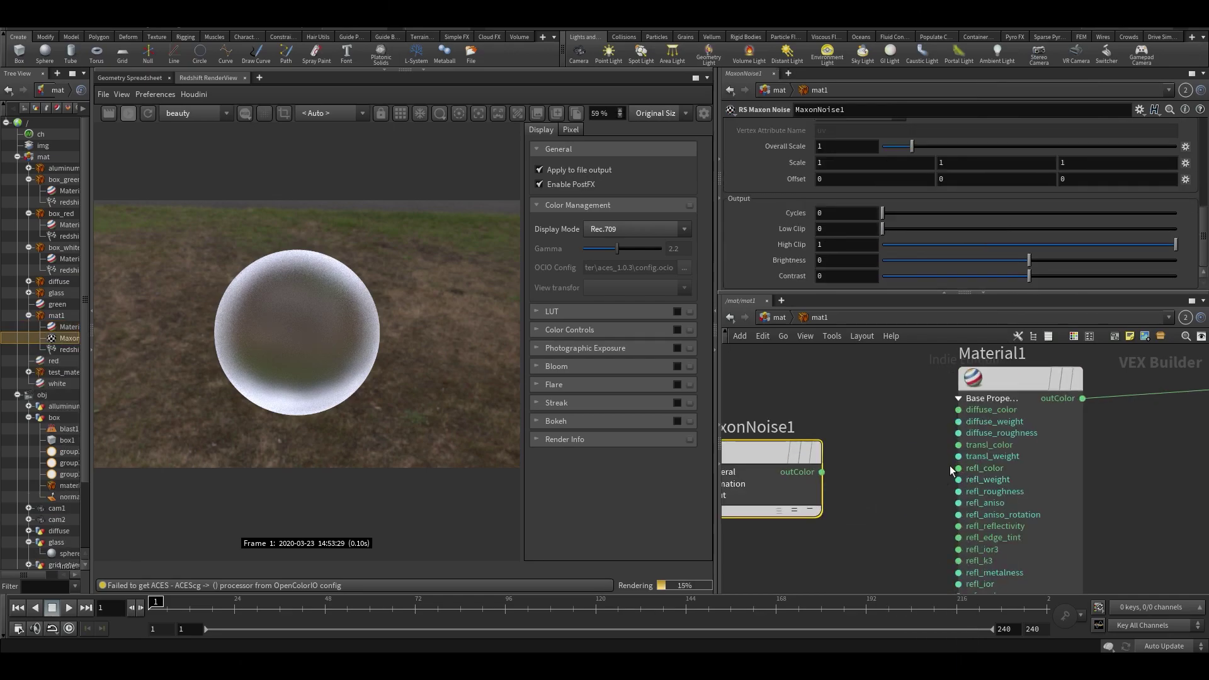
{"action": "middle_click_drag", "start_coordinate": [930, 504], "coordinate": [939, 458]}
{"action": "middle_click_drag", "start_coordinate": [958, 530], "coordinate": [958, 491]}
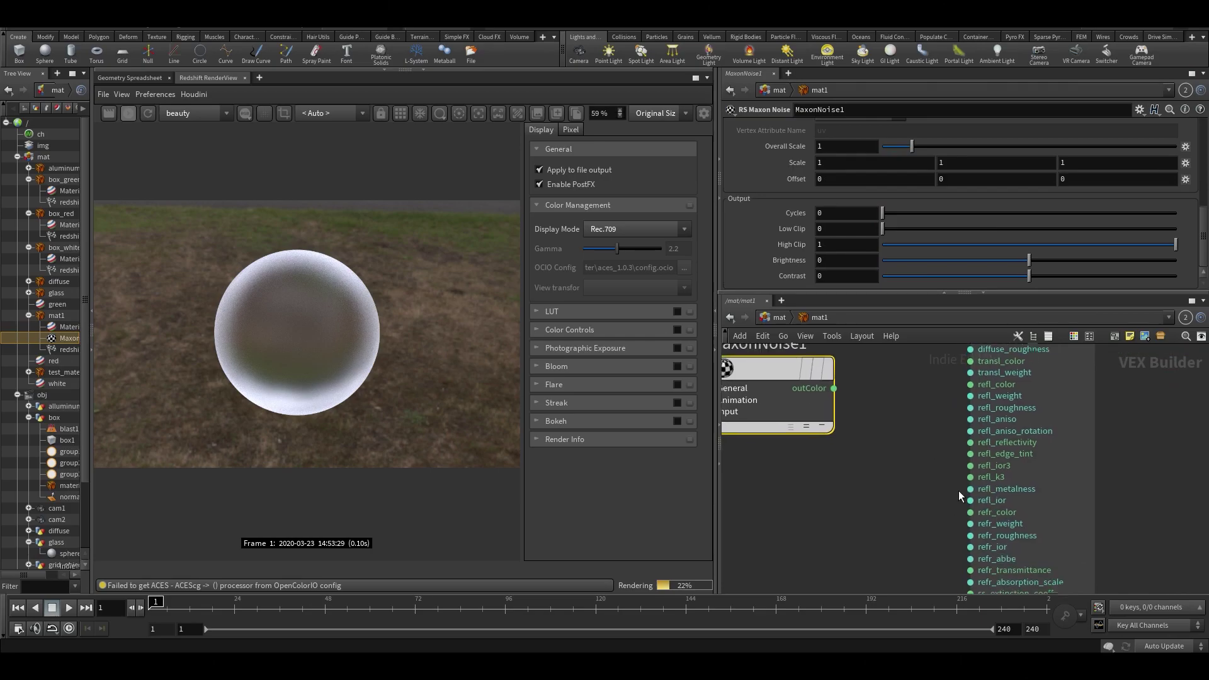
{"action": "left_click", "coordinate": [970, 536]}
{"action": "left_click", "coordinate": [787, 376]}
{"action": "left_click_drag", "start_coordinate": [787, 377], "coordinate": [772, 455]}
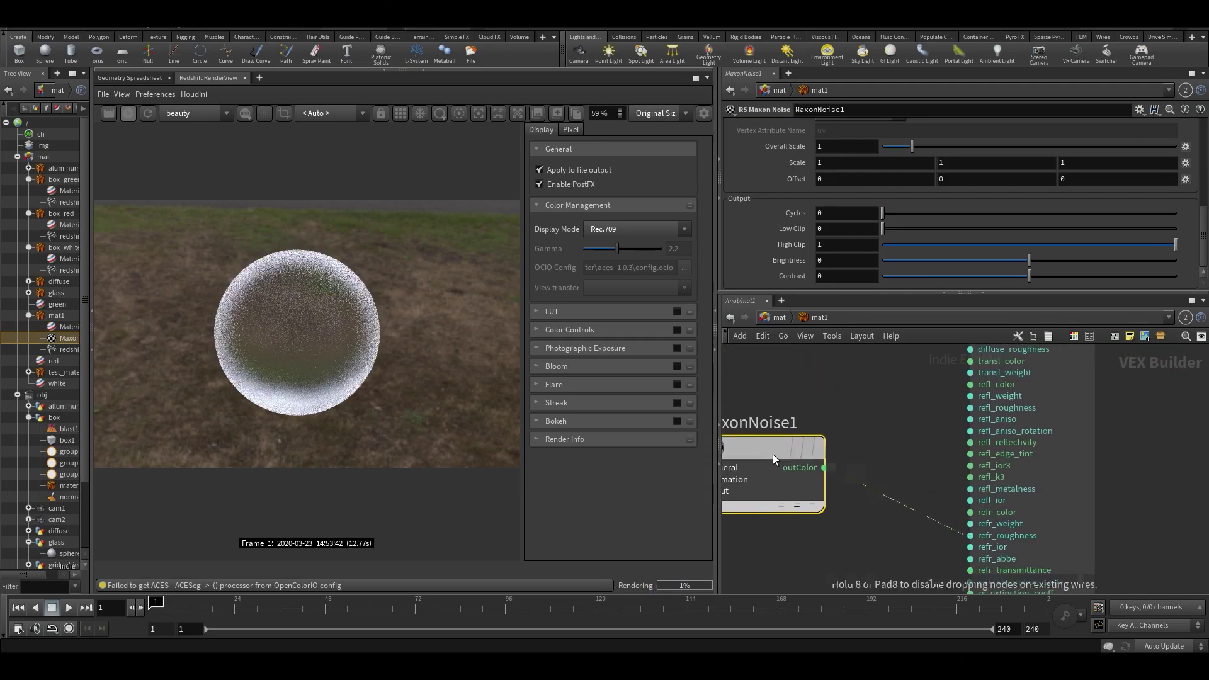
Step: Set MaxonNoise1's Overall Scale to about 2.45
{"action": "scroll", "coordinate": [838, 183], "scroll_direction": "up", "scroll_amount": 3}
{"action": "scroll", "coordinate": [845, 174], "scroll_direction": "down", "scroll_amount": 2}
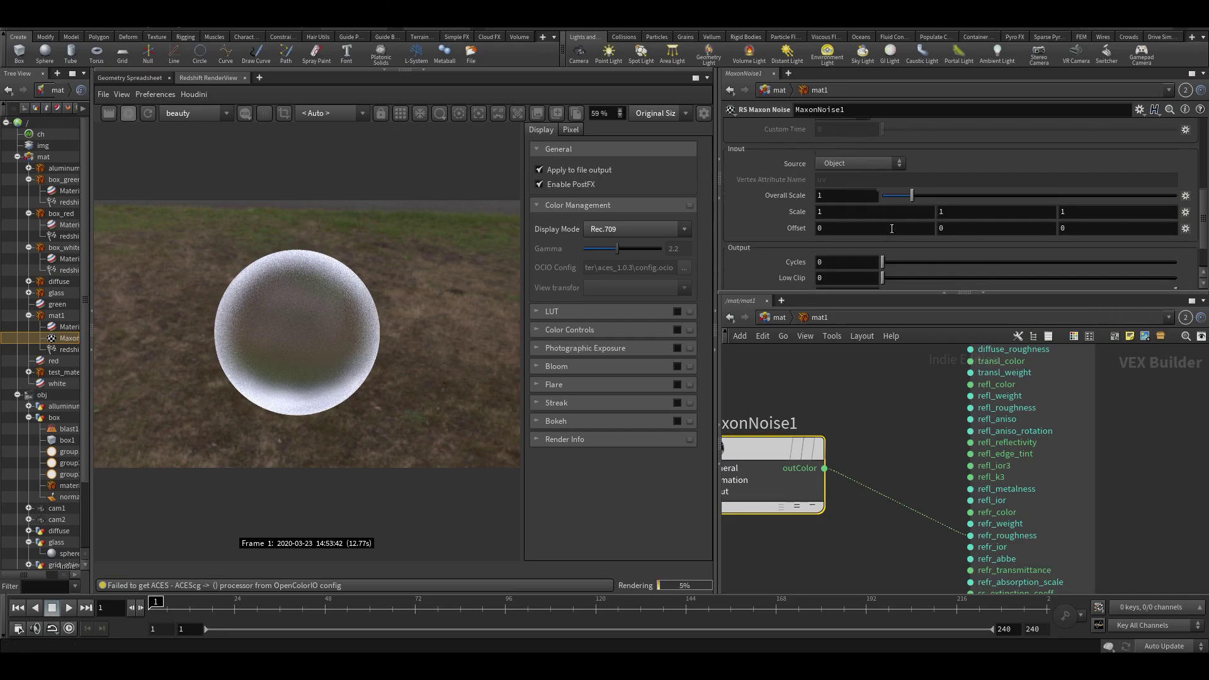
{"action": "left_click_drag", "start_coordinate": [911, 195], "coordinate": [953, 195]}
{"action": "scroll", "coordinate": [858, 186], "scroll_direction": "up", "scroll_amount": 3}
{"action": "middle_click_drag", "start_coordinate": [870, 417], "coordinate": [928, 413]}
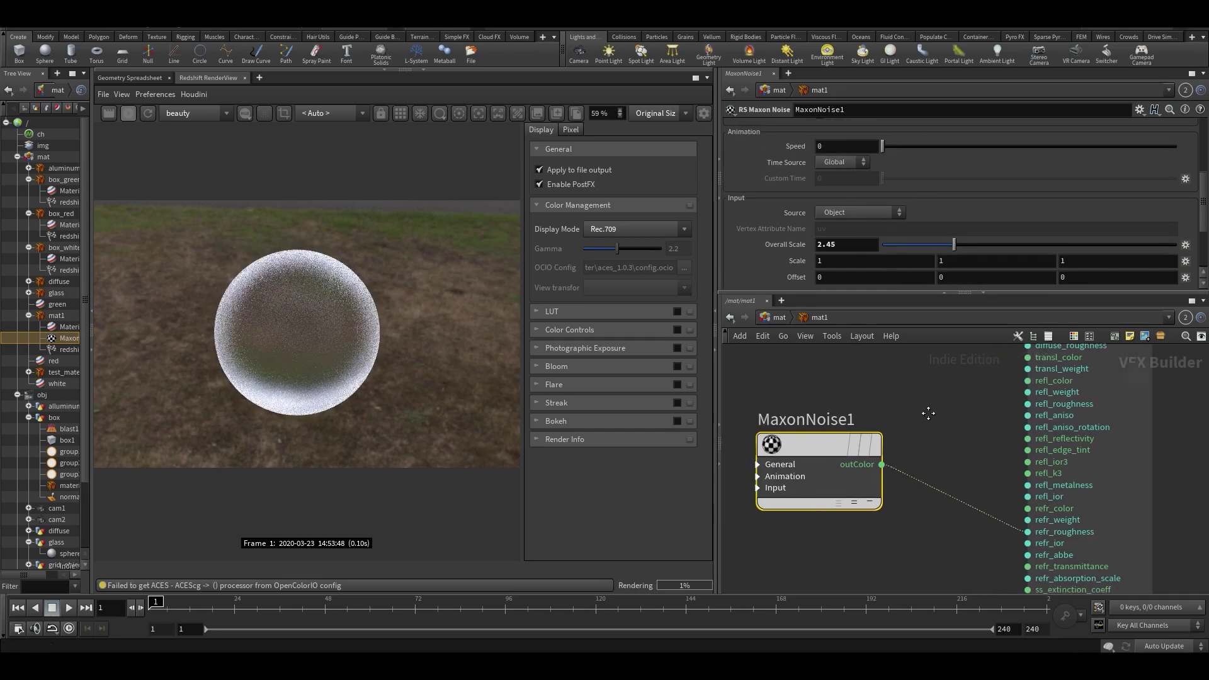
{"action": "scroll", "coordinate": [928, 413], "scroll_direction": "down", "scroll_amount": 3}
{"action": "left_click_drag", "start_coordinate": [878, 417], "coordinate": [823, 449]}
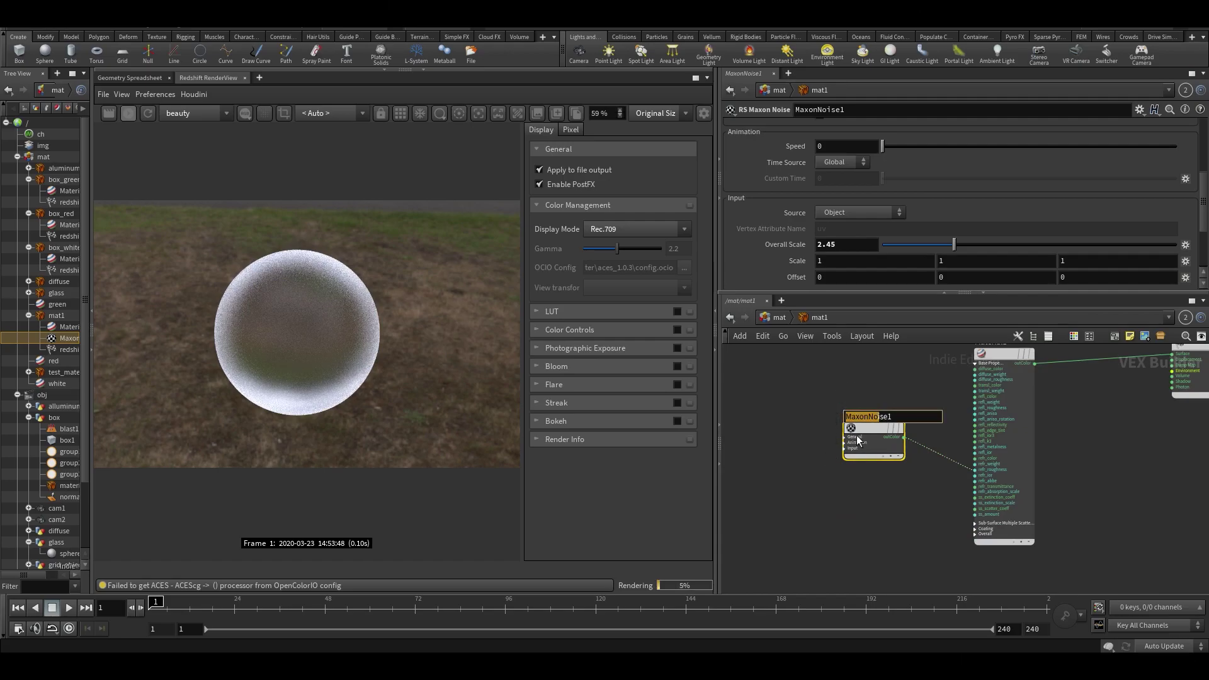
Step: Reroute MaxonNoise1's outColor from Material1's refr_roughness input to refr_color and move the noise node farther from the material
{"action": "scroll", "coordinate": [884, 464], "scroll_direction": "up", "scroll_amount": 3}
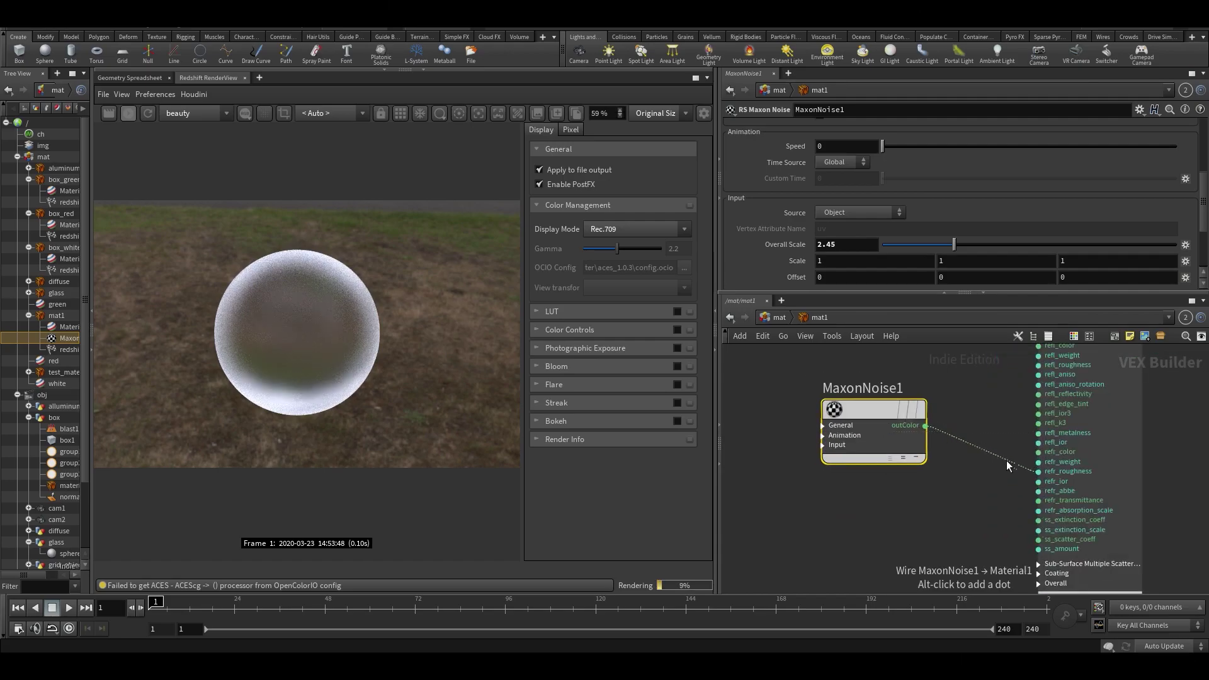
{"action": "left_click", "coordinate": [1037, 451]}
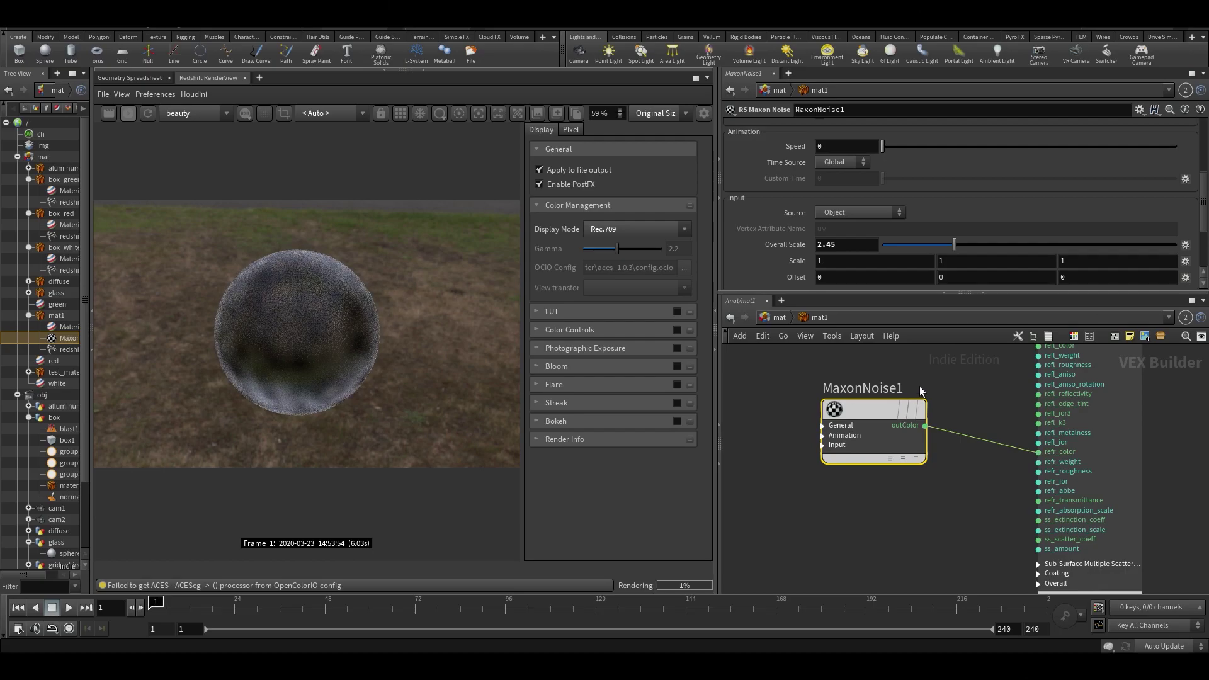
{"action": "left_click_drag", "start_coordinate": [889, 398], "coordinate": [807, 443]}
Step: Set MaxonNoise1's Color 1 to a dark grey of about 0.173 in all three channels
{"action": "scroll", "coordinate": [909, 221], "scroll_direction": "up", "scroll_amount": 5}
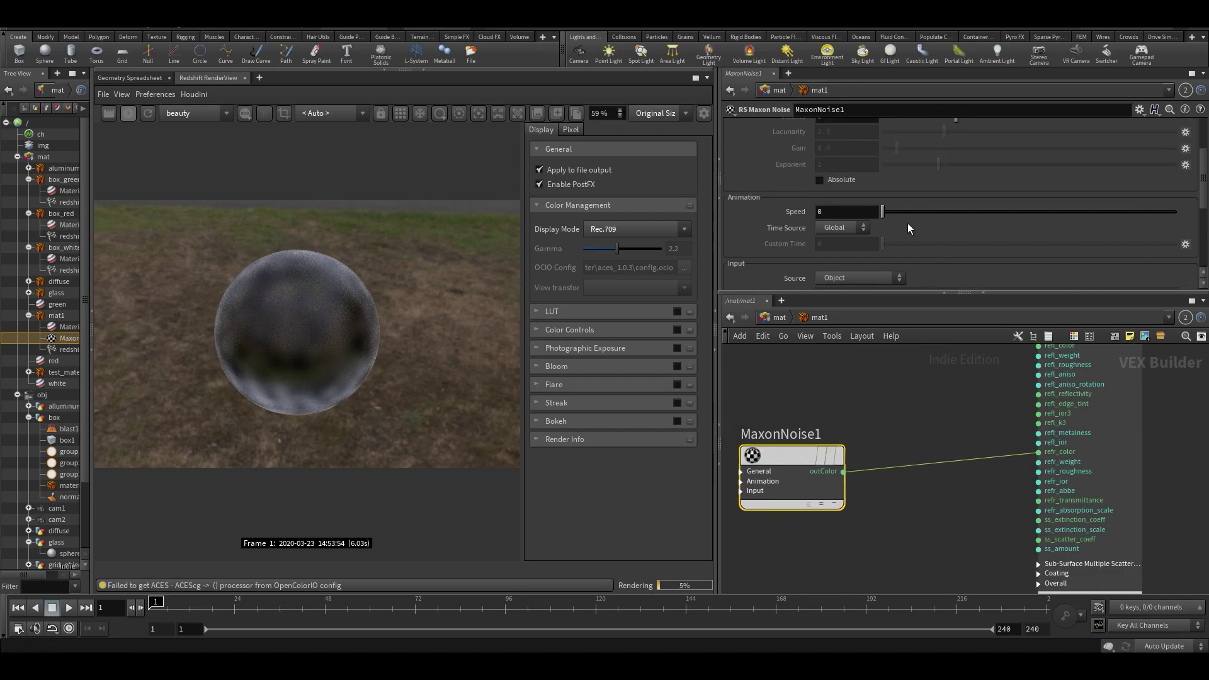
{"action": "left_click", "coordinate": [823, 141]}
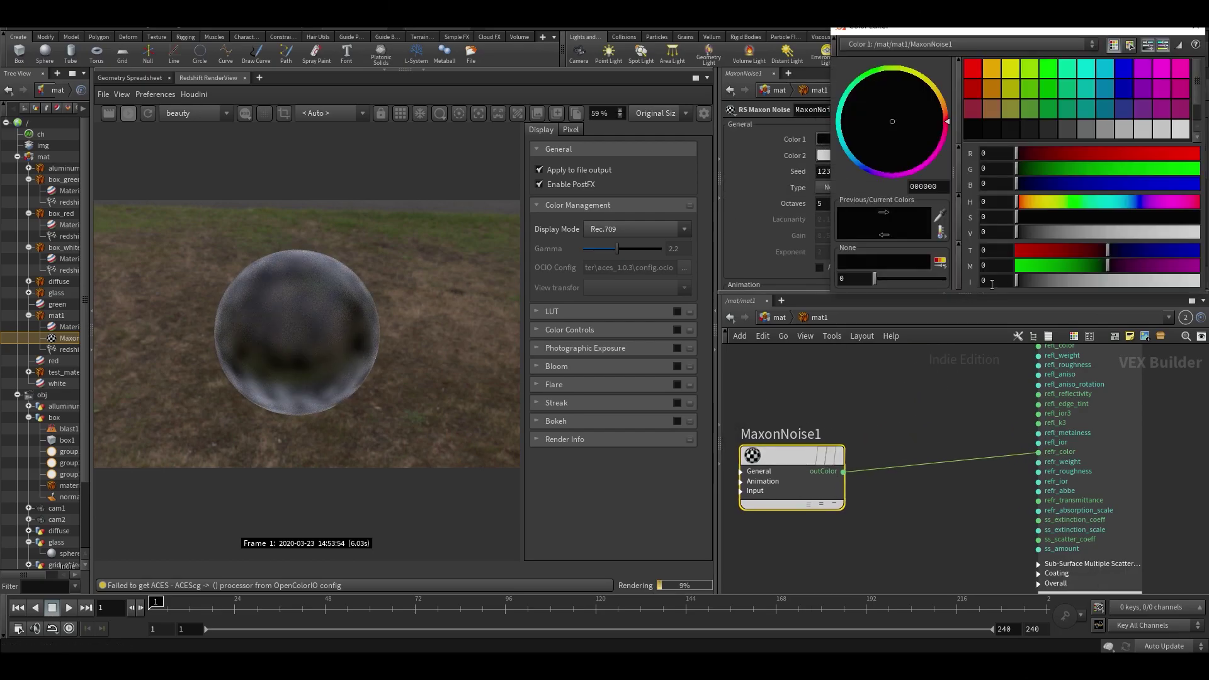
{"action": "left_click_drag", "start_coordinate": [1061, 281], "coordinate": [1049, 291]}
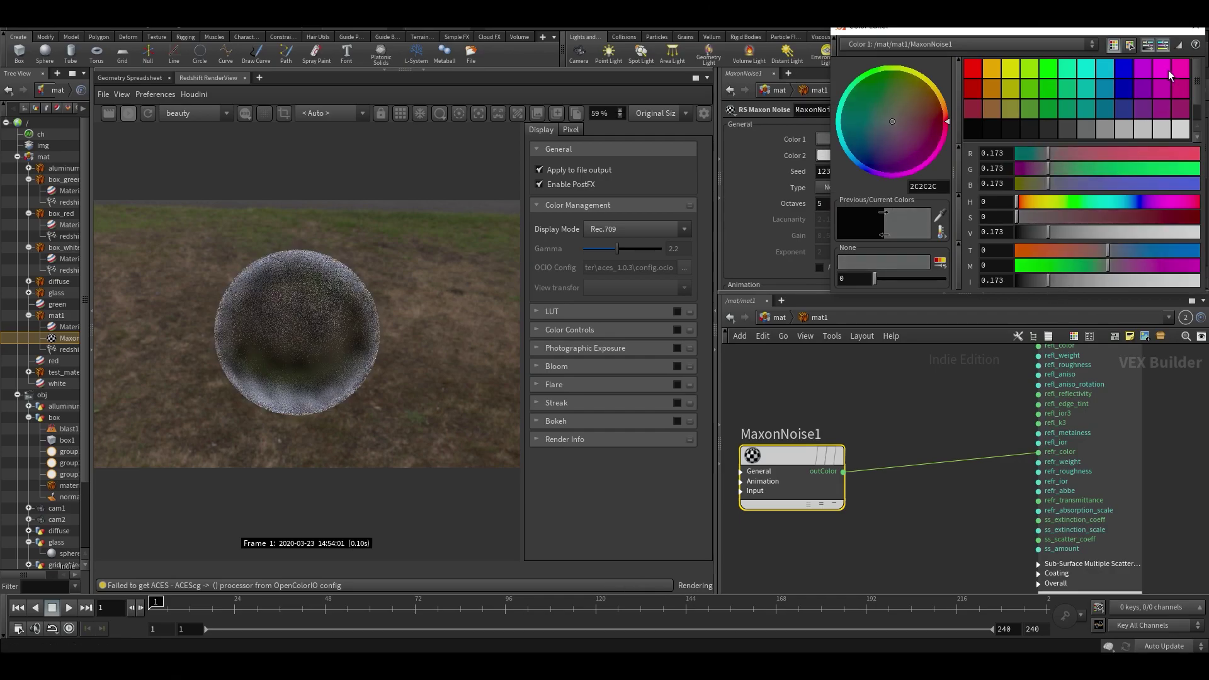
{"action": "left_click", "coordinate": [1195, 28]}
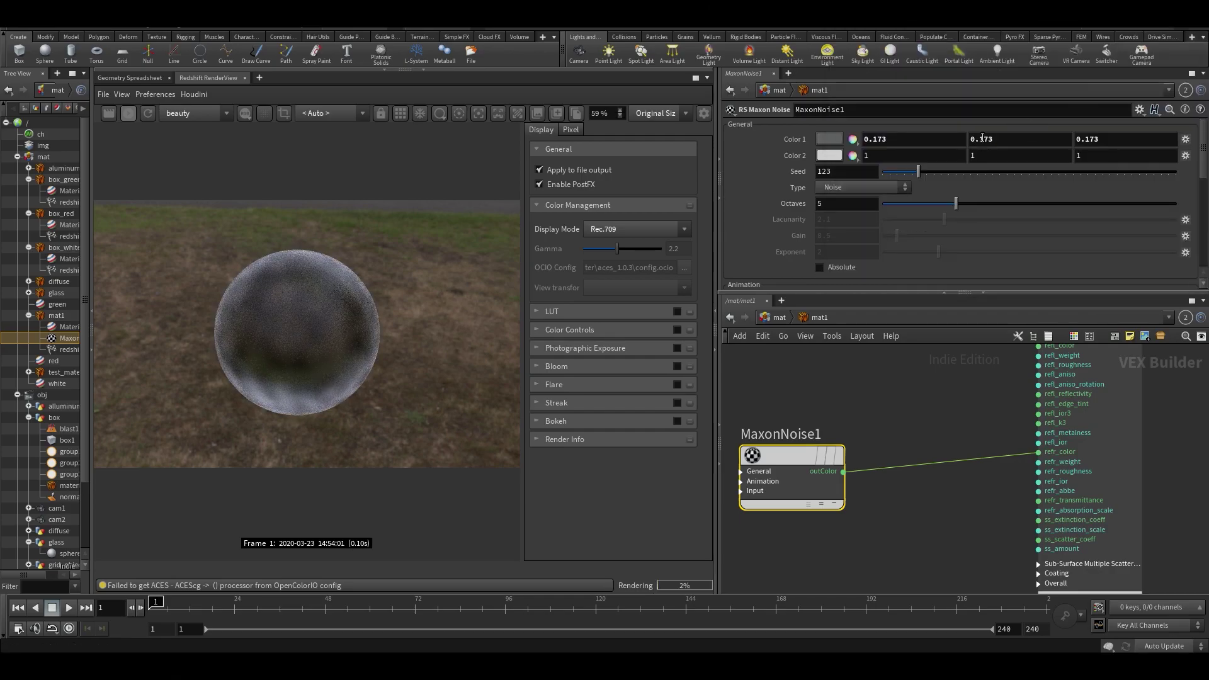
Step: Change MaxonNoise1's noise Type to Nutous and inspect the pattern on the rendered sphere up close
{"action": "left_click", "coordinate": [843, 191]}
{"action": "left_click", "coordinate": [835, 365]}
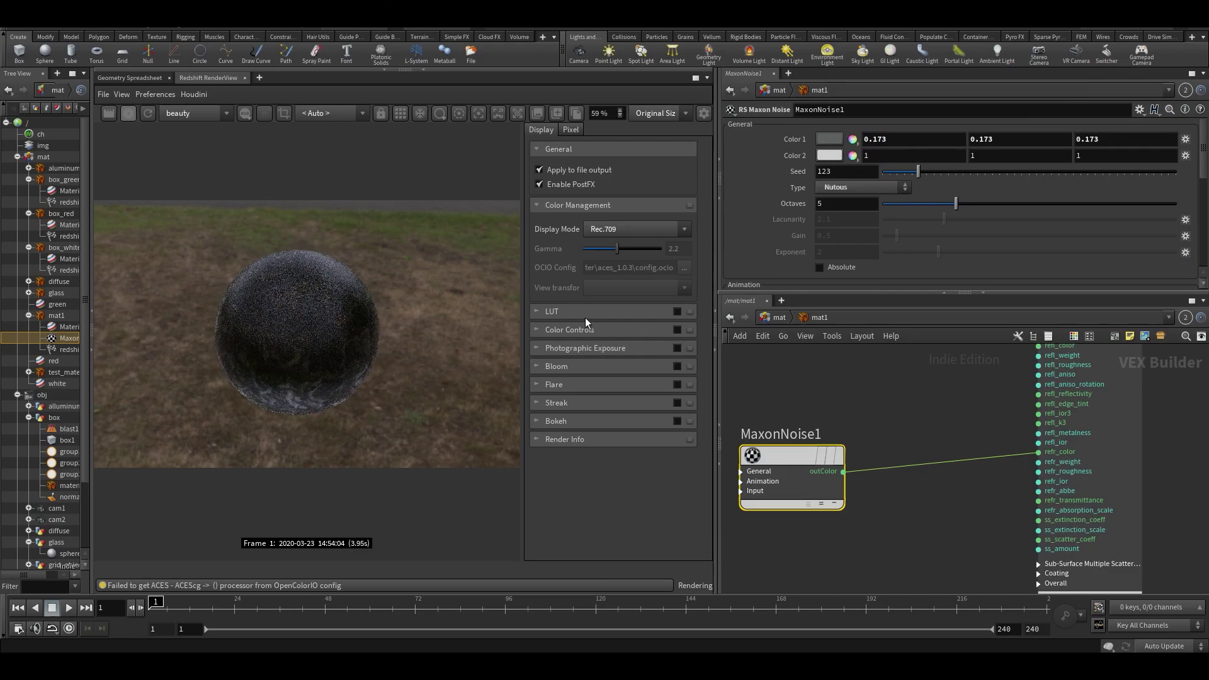
{"action": "scroll", "coordinate": [301, 356], "scroll_direction": "up", "scroll_amount": 5}
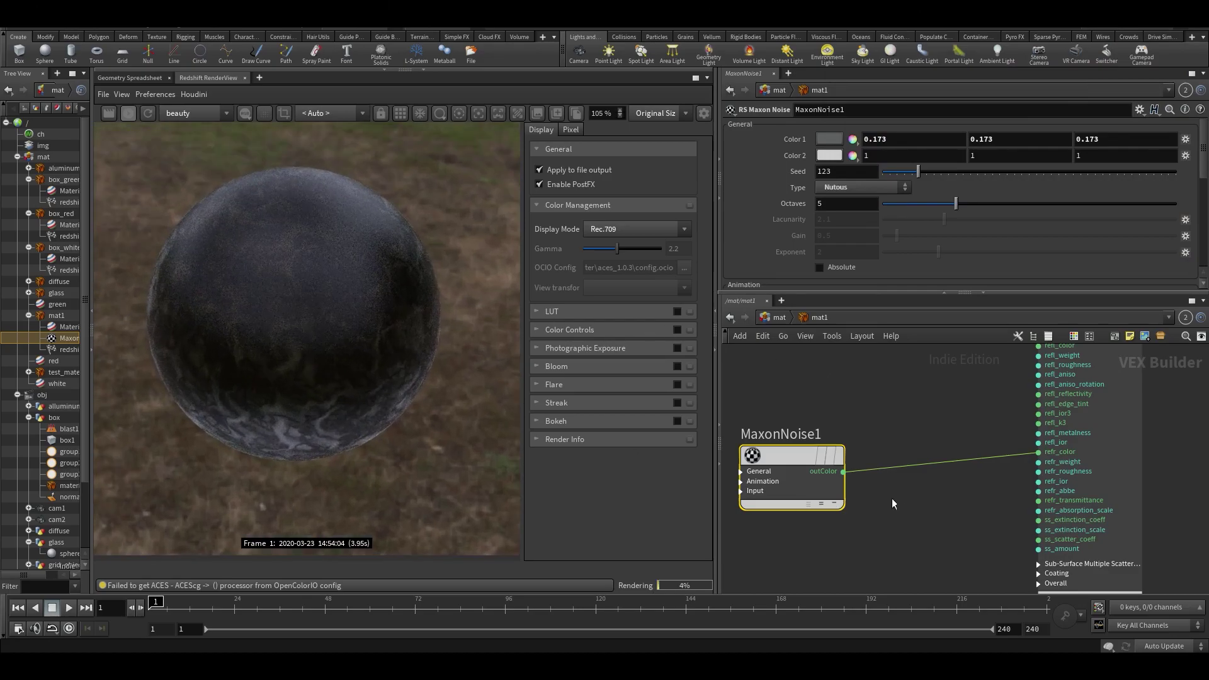
Step: Reconnect MaxonNoise1's outColor from refr_color to Material1's refr_roughness input
{"action": "scroll", "coordinate": [882, 466], "scroll_direction": "down", "scroll_amount": 3}
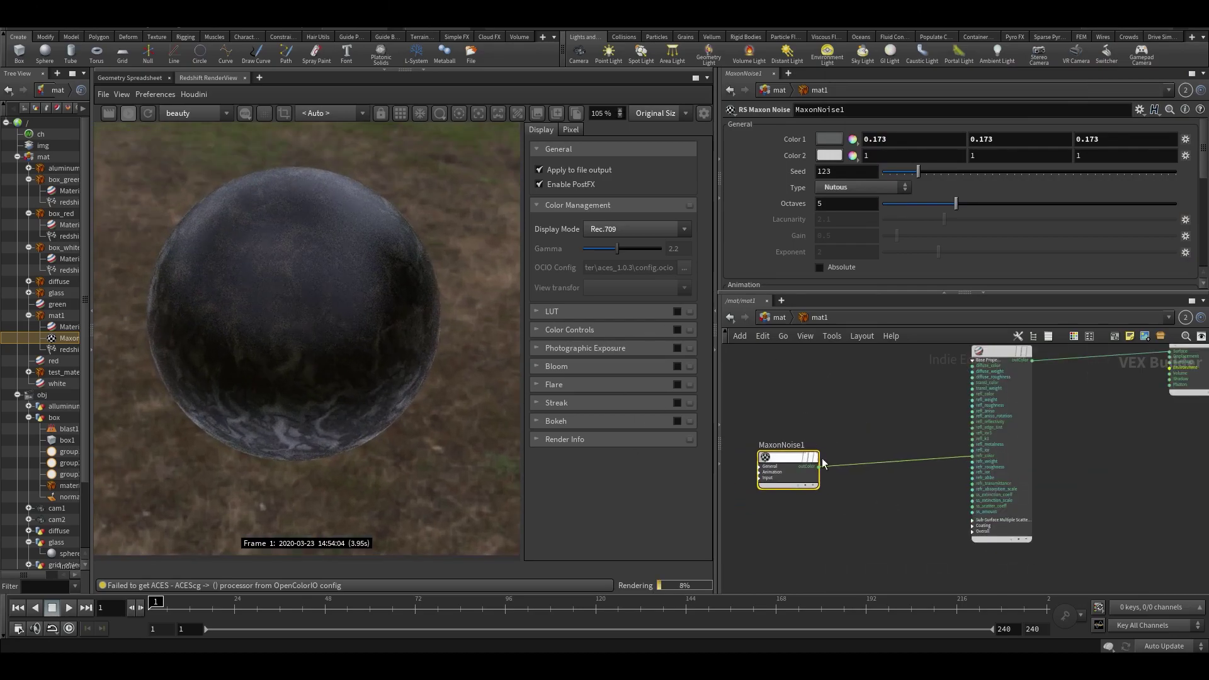
{"action": "scroll", "coordinate": [888, 434], "scroll_direction": "up", "scroll_amount": 5}
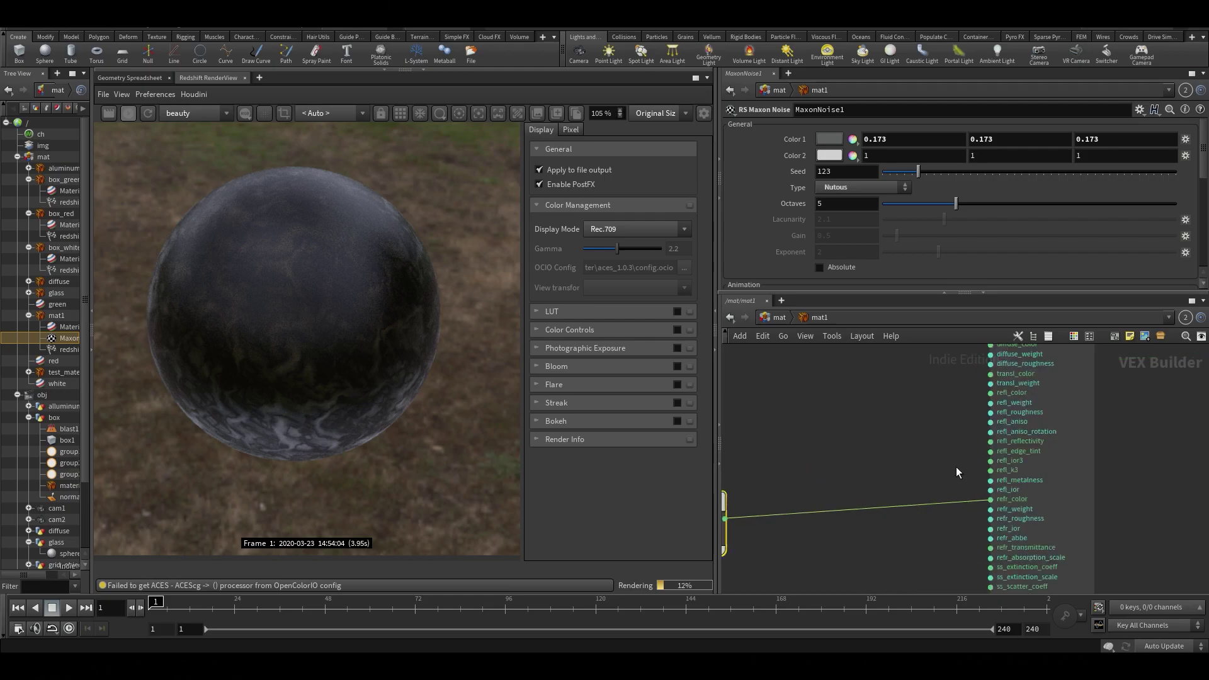
{"action": "scroll", "coordinate": [938, 463], "scroll_direction": "down", "scroll_amount": 3}
{"action": "scroll", "coordinate": [272, 297], "scroll_direction": "down", "scroll_amount": 1}
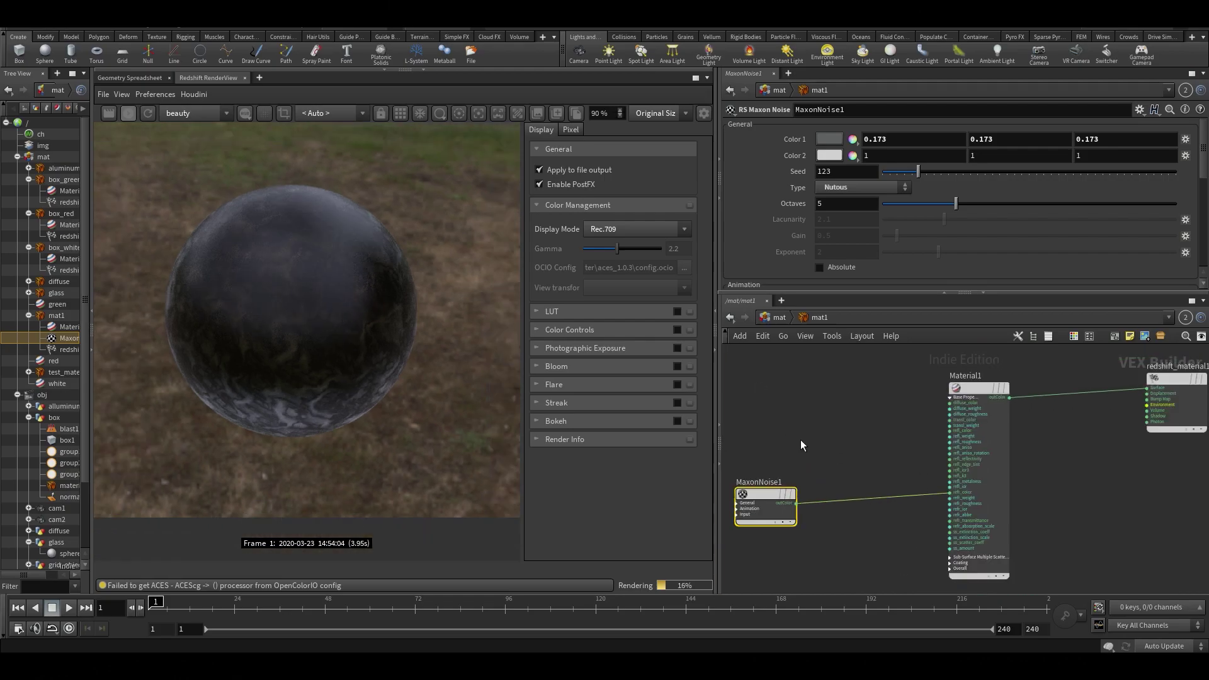
{"action": "scroll", "coordinate": [891, 471], "scroll_direction": "up", "scroll_amount": 3}
{"action": "left_click", "coordinate": [1000, 529]}
{"action": "scroll", "coordinate": [882, 464], "scroll_direction": "down", "scroll_amount": 4}
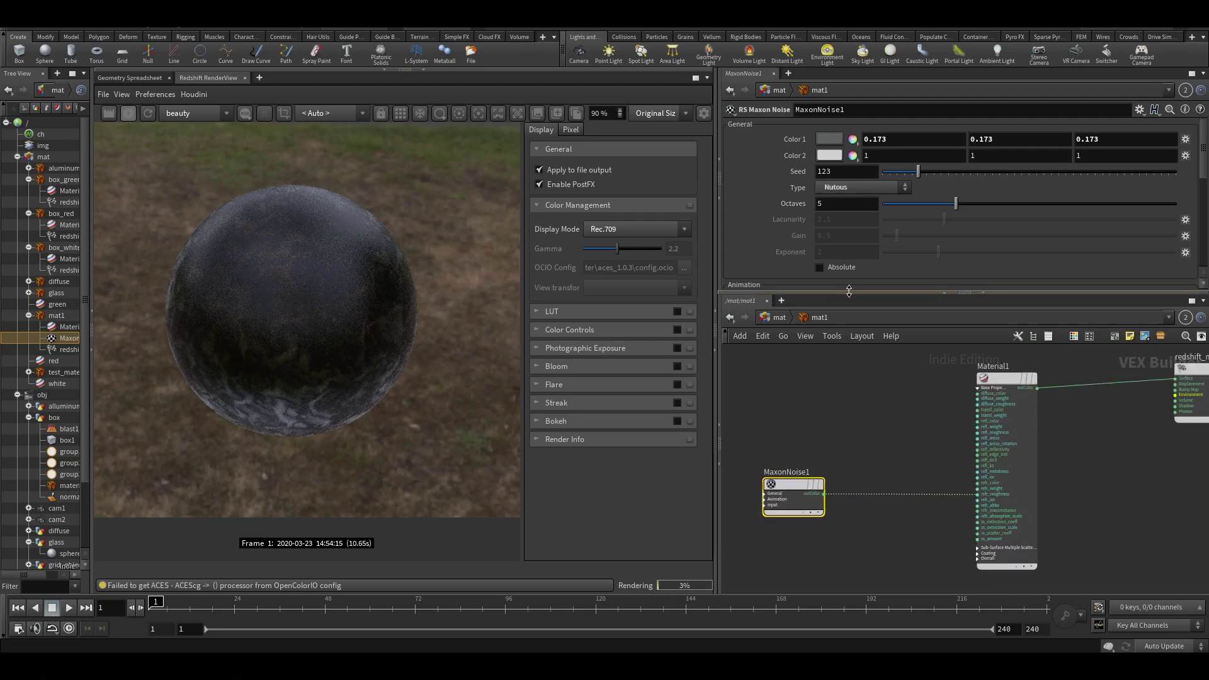
Step: Raise MaxonNoise1's Overall Scale to about 6.12 and check the rendered sphere up close
{"action": "scroll", "coordinate": [938, 258], "scroll_direction": "down", "scroll_amount": 2}
{"action": "scroll", "coordinate": [936, 245], "scroll_direction": "down", "scroll_amount": 3}
{"action": "left_click_drag", "start_coordinate": [954, 200], "coordinate": [1062, 202]}
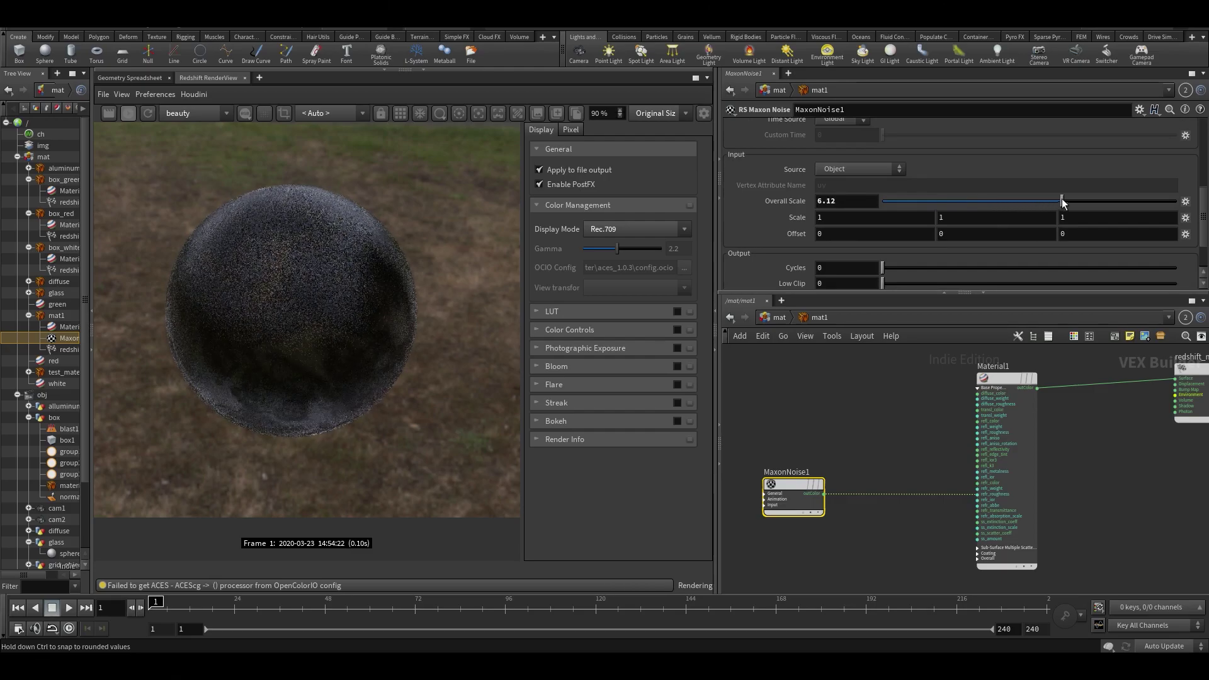
{"action": "scroll", "coordinate": [329, 308], "scroll_direction": "up", "scroll_amount": 2}
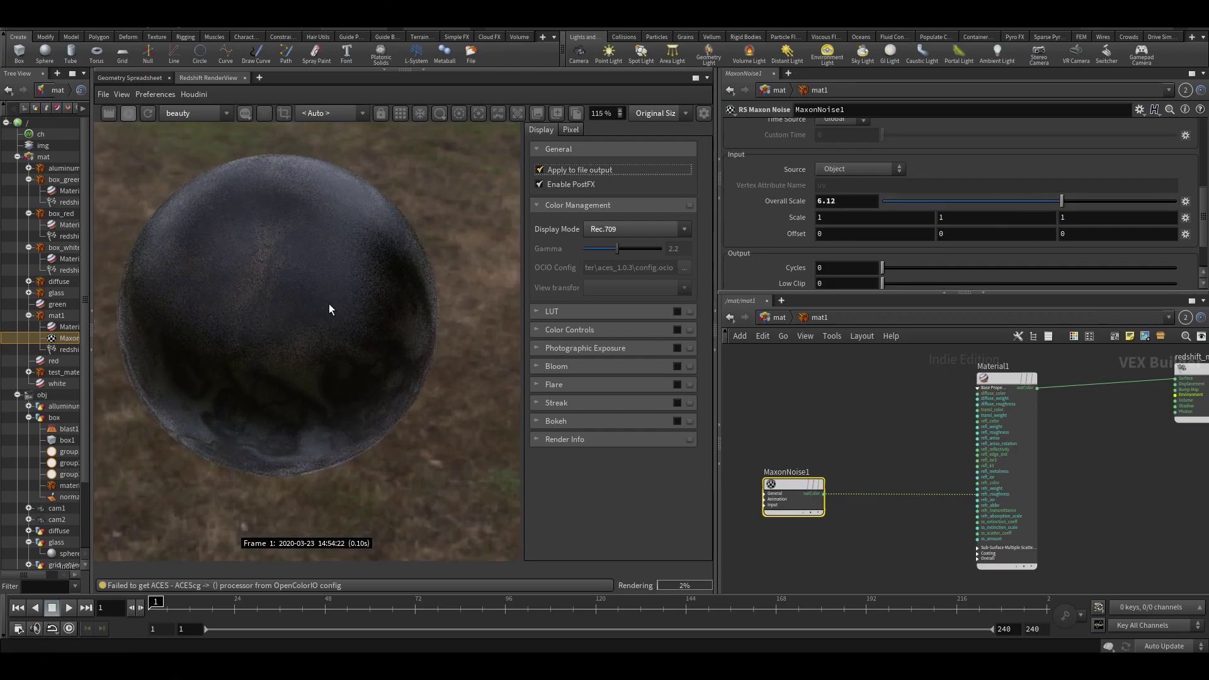
Step: Lower Material1's reflection Roughness to 0
{"action": "left_click", "coordinate": [1014, 376]}
{"action": "scroll", "coordinate": [964, 259], "scroll_direction": "down", "scroll_amount": 5}
{"action": "scroll", "coordinate": [954, 249], "scroll_direction": "down", "scroll_amount": 2}
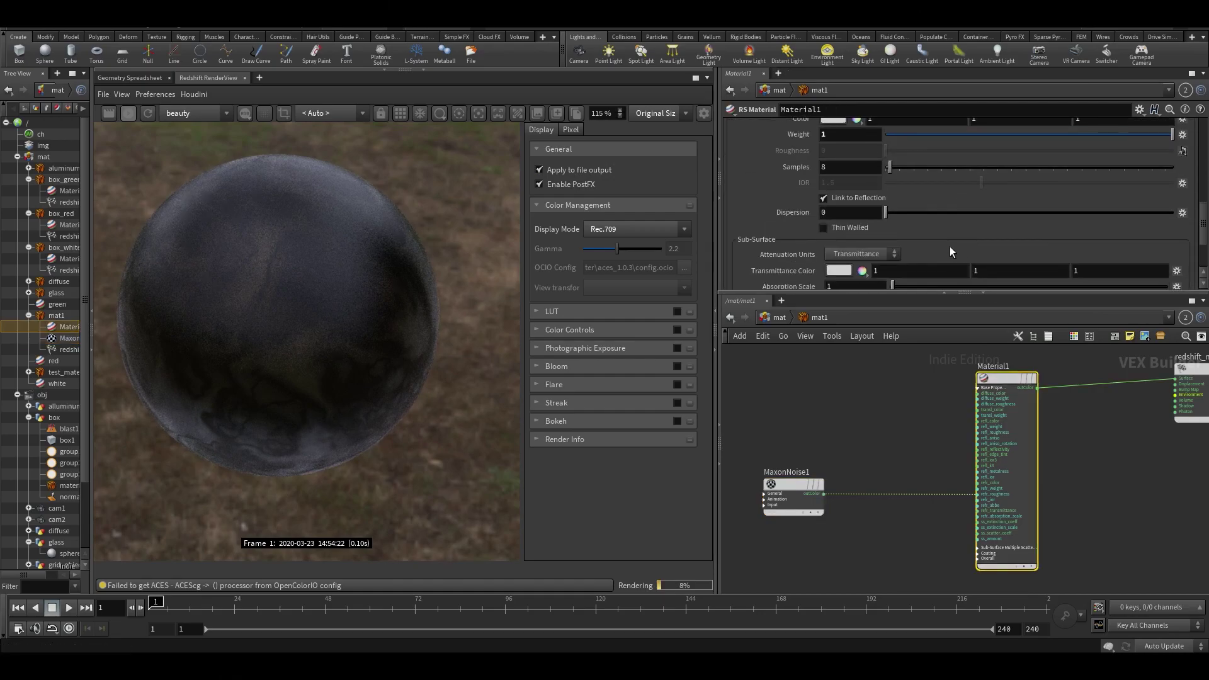
{"action": "scroll", "coordinate": [927, 234], "scroll_direction": "up", "scroll_amount": 4}
{"action": "scroll", "coordinate": [881, 202], "scroll_direction": "up", "scroll_amount": 3}
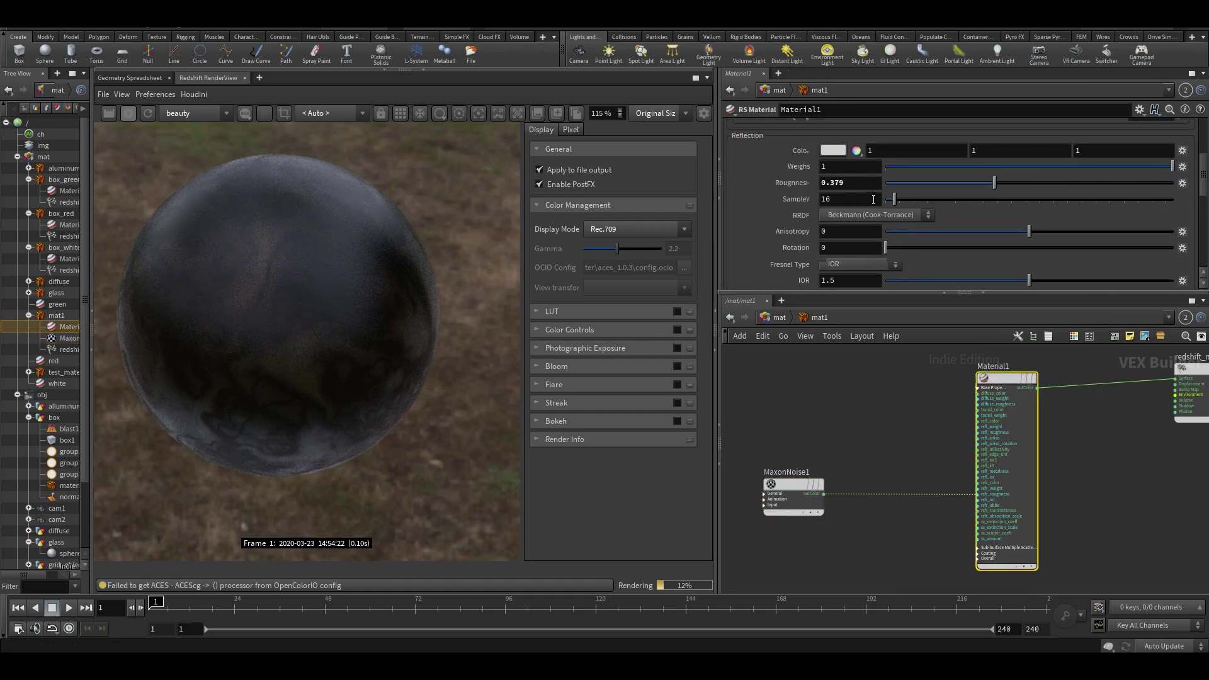
{"action": "left_click_drag", "start_coordinate": [966, 182], "coordinate": [880, 189]}
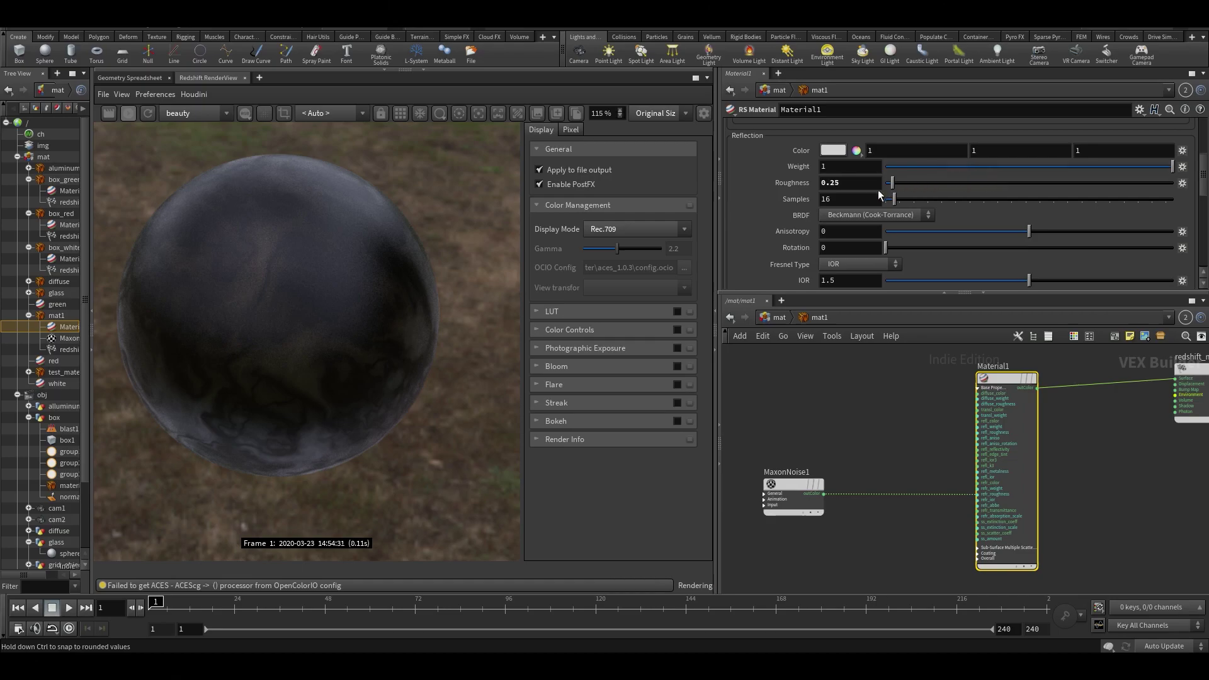
Step: Connect MaxonNoise1's outColor to Material1's refl_roughness input as well, keeping the refr_roughness connection
{"action": "scroll", "coordinate": [847, 403], "scroll_direction": "up", "scroll_amount": 3}
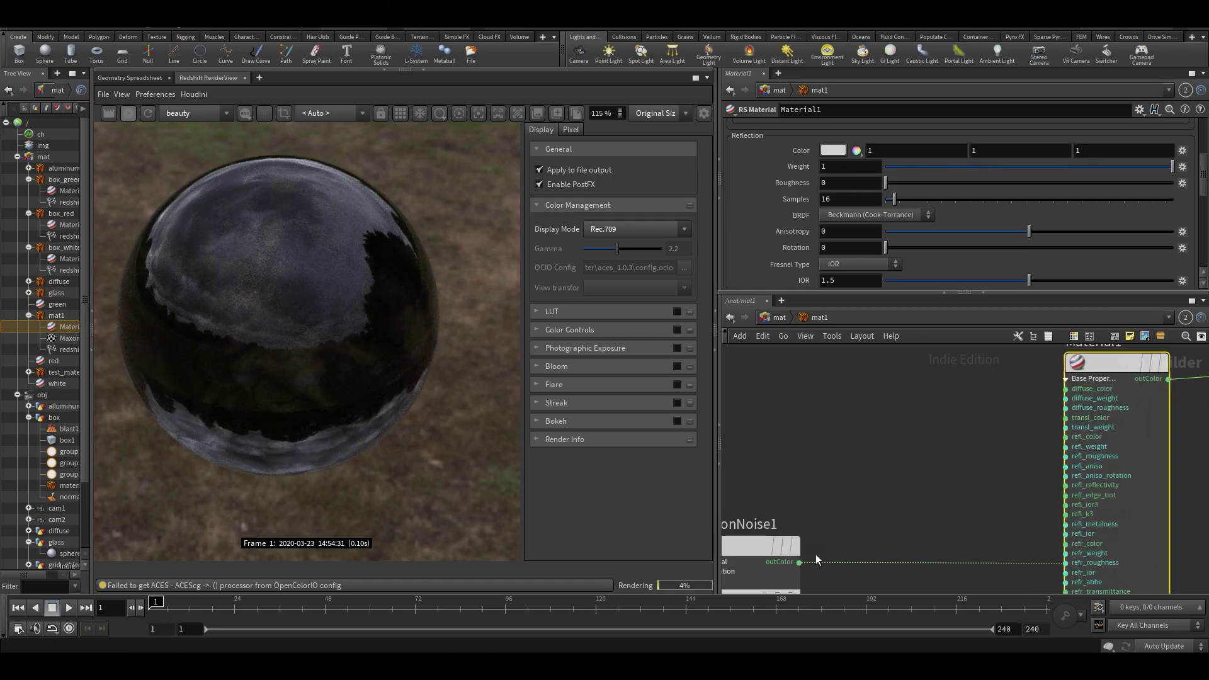
{"action": "left_click", "coordinate": [799, 563]}
{"action": "left_click", "coordinate": [1053, 459]}
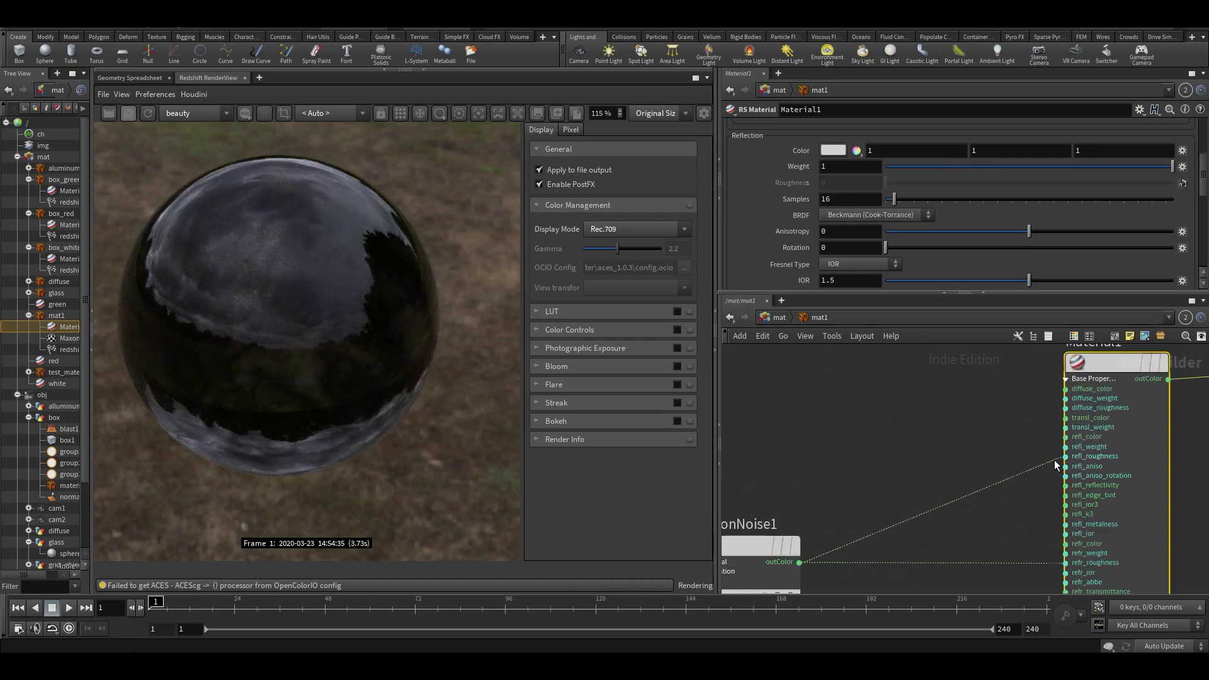
Step: Lower Material1's reflection Weight to about 0.52 and inspect the noise streaks on the rendered glass sphere
{"action": "left_click_drag", "start_coordinate": [1041, 169], "coordinate": [1035, 169]}
{"action": "scroll", "coordinate": [338, 294], "scroll_direction": "down", "scroll_amount": 5}
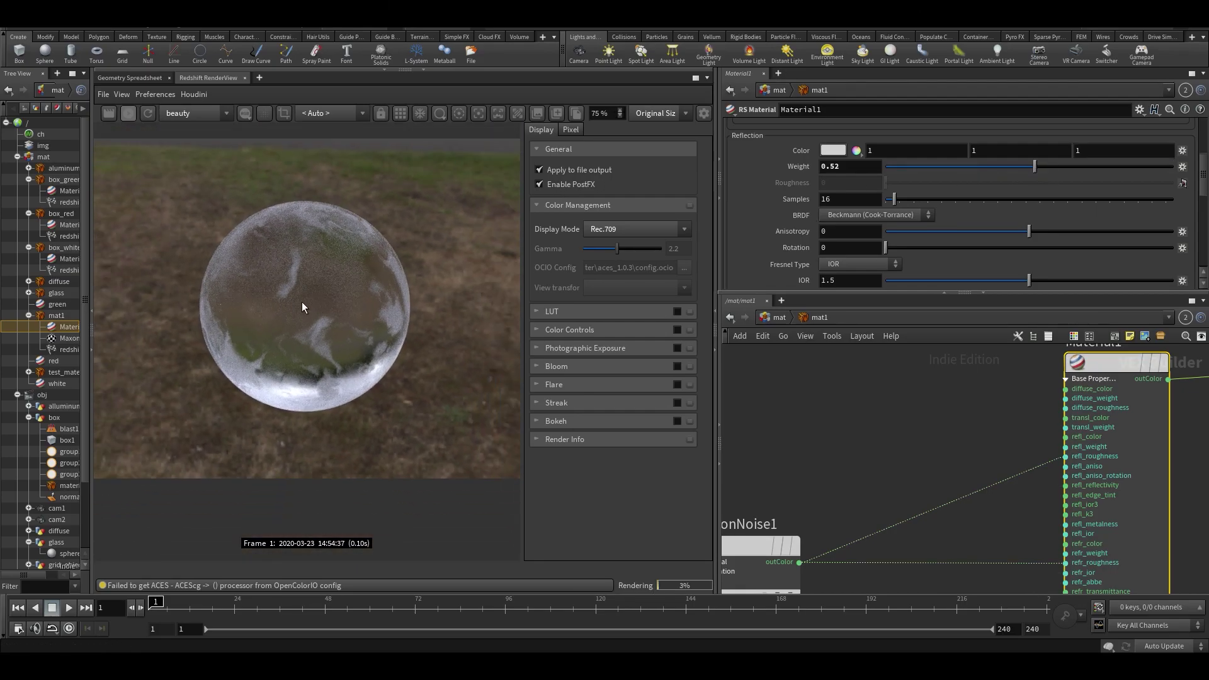
{"action": "scroll", "coordinate": [315, 318], "scroll_direction": "up", "scroll_amount": 4}
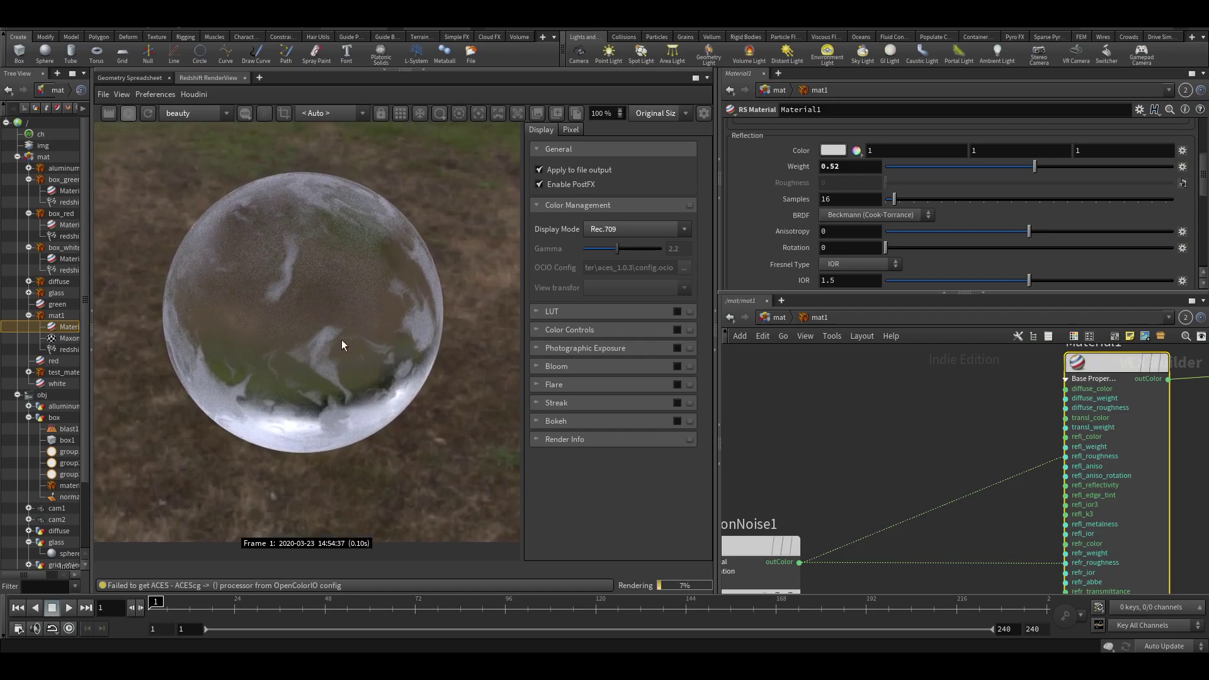
{"action": "scroll", "coordinate": [379, 327], "scroll_direction": "down", "scroll_amount": 1}
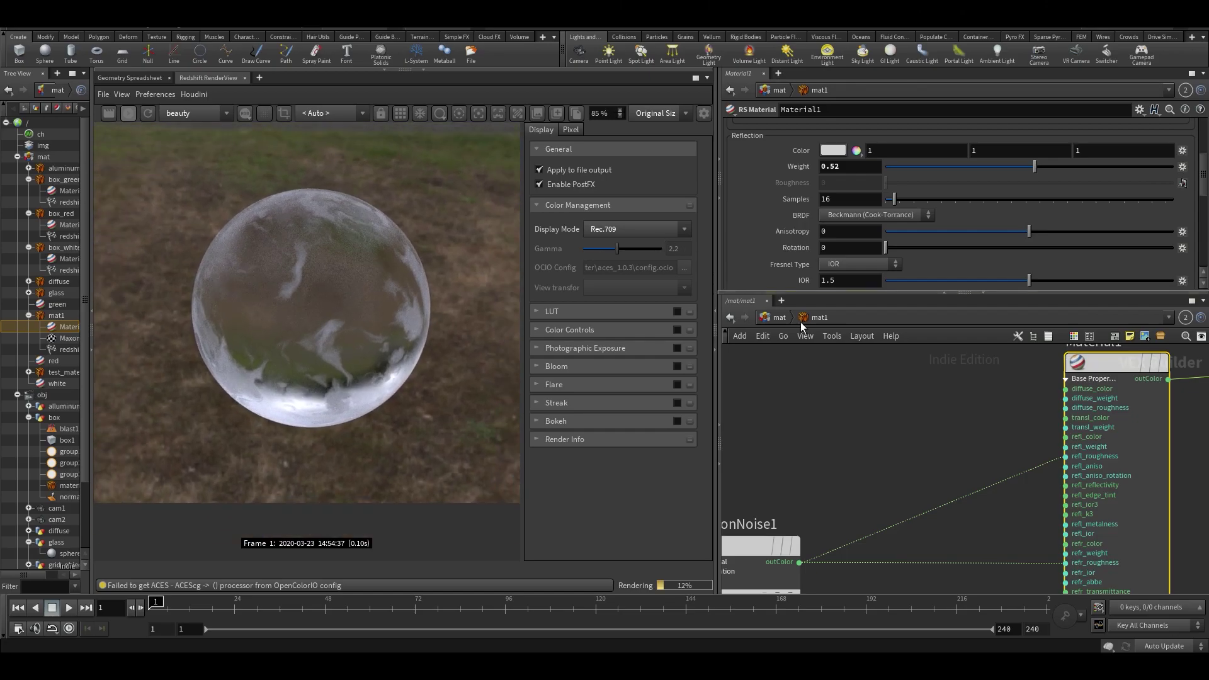
Step: Add an RS Texture node to the network above MaxonNoise1
{"action": "scroll", "coordinate": [905, 439], "scroll_direction": "down", "scroll_amount": 2}
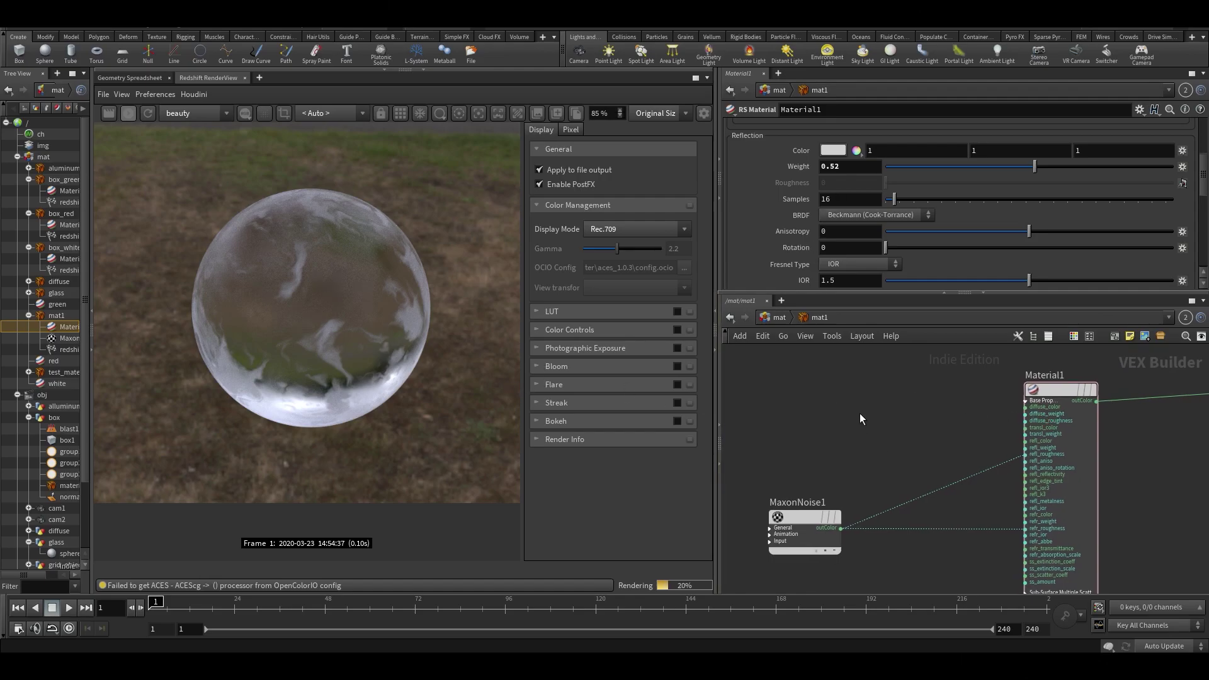
{"action": "key", "text": "Tab"}
{"action": "type", "text": "tex"}
{"action": "left_click", "coordinate": [944, 396]}
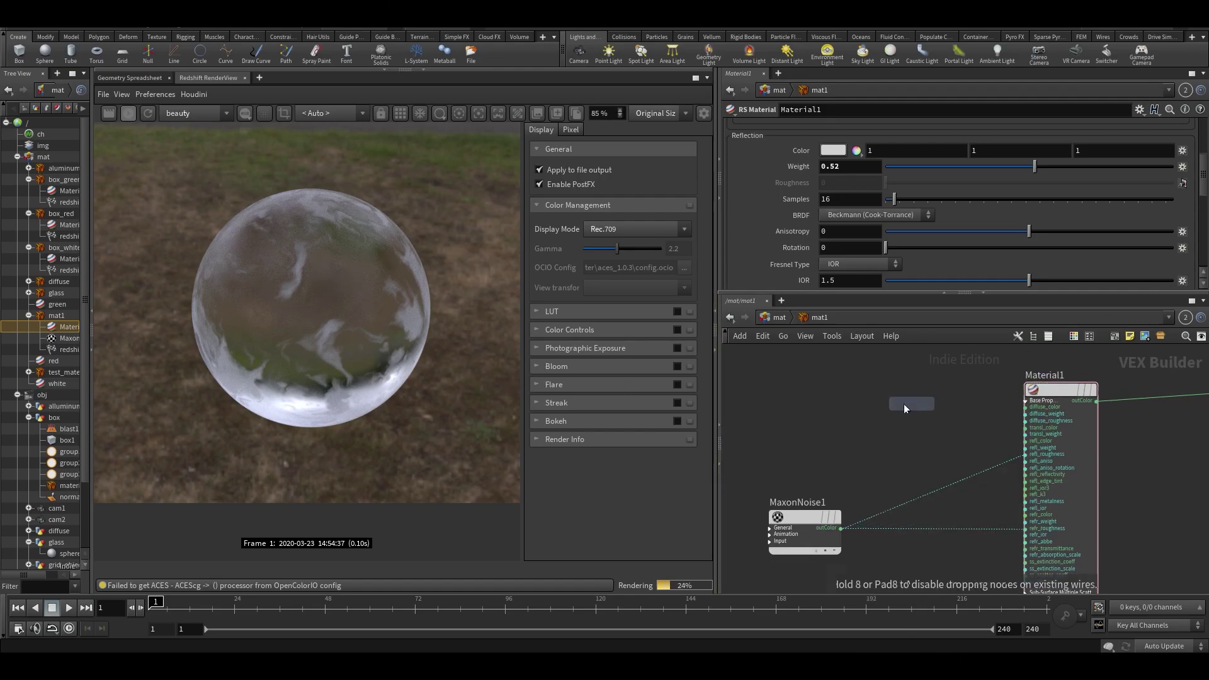
{"action": "left_click", "coordinate": [772, 392]}
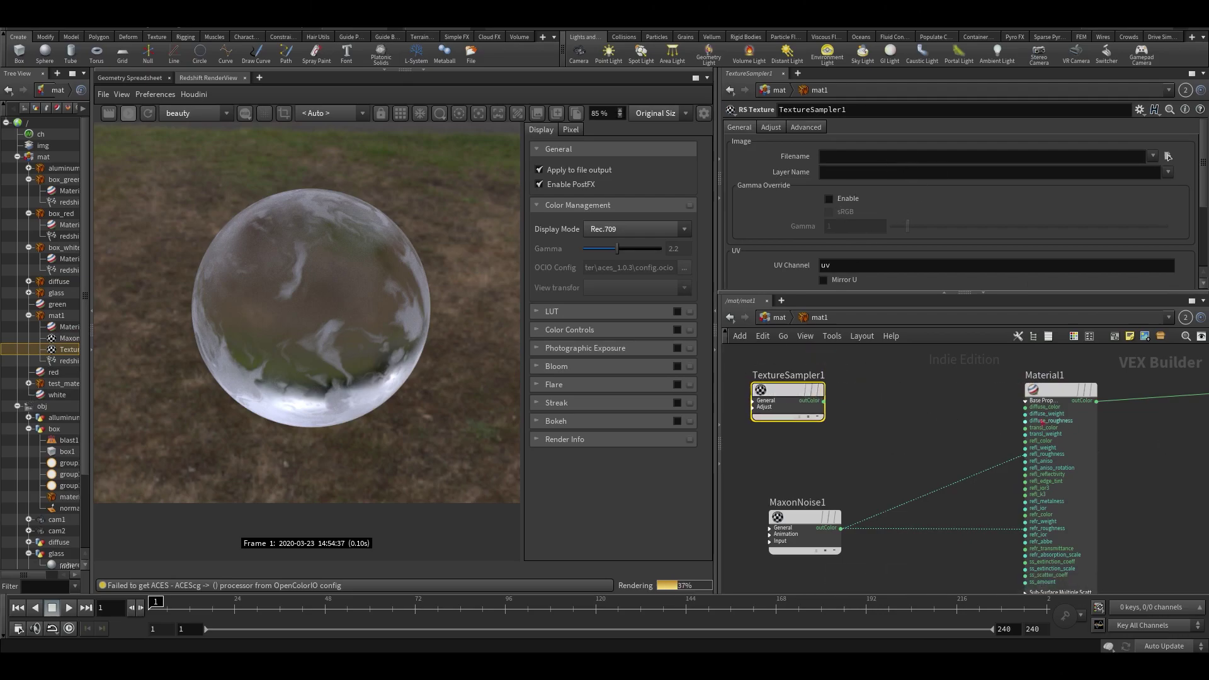
{"action": "scroll", "coordinate": [233, 357], "scroll_direction": "up", "scroll_amount": 1}
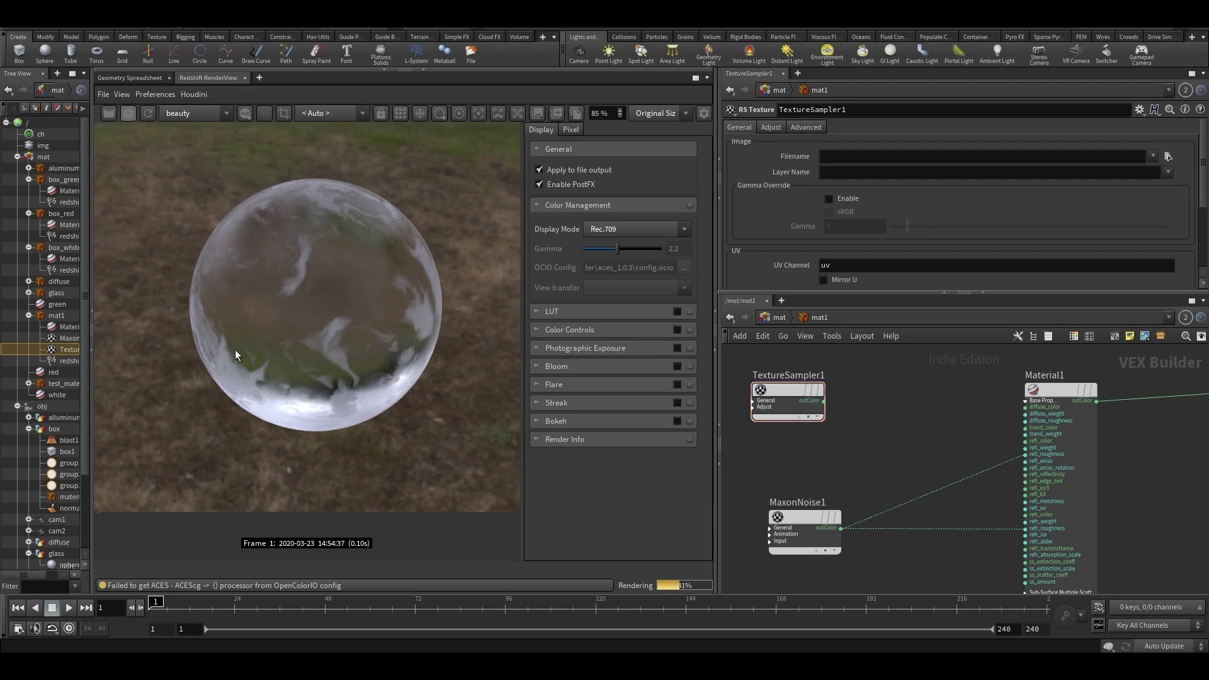
{"action": "scroll", "coordinate": [233, 356], "scroll_direction": "up", "scroll_amount": 3}
{"action": "middle_click_drag", "start_coordinate": [269, 287], "coordinate": [224, 288]}
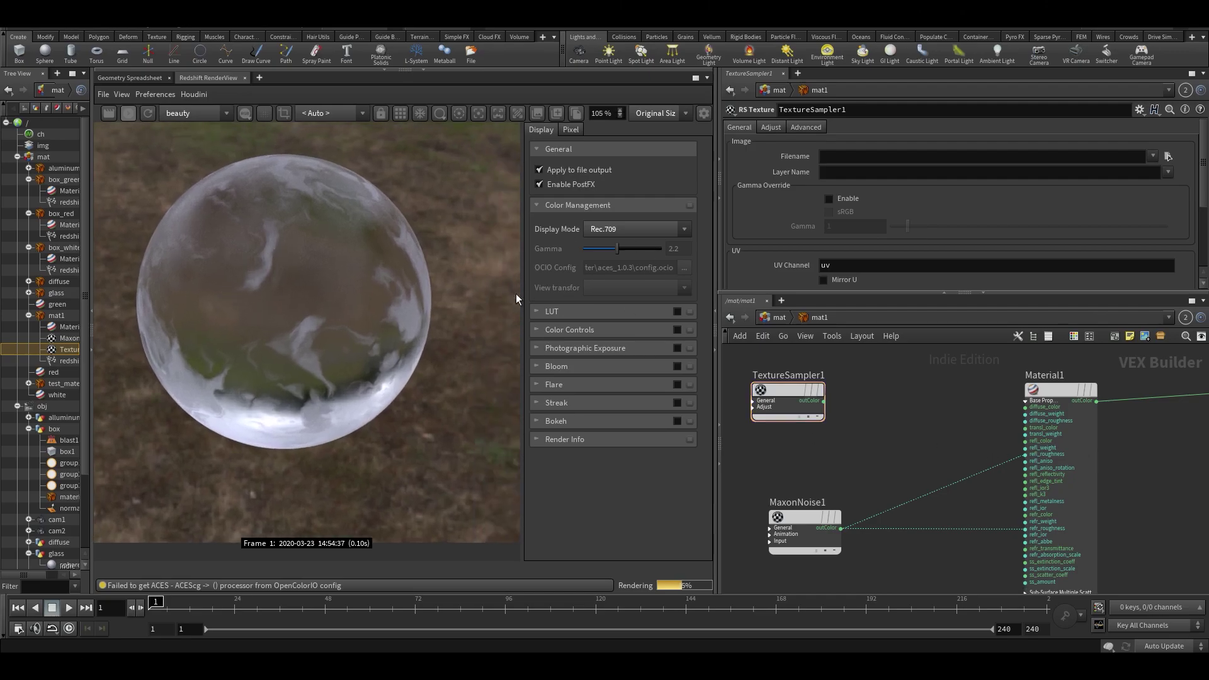
{"action": "key", "text": "Tab"}
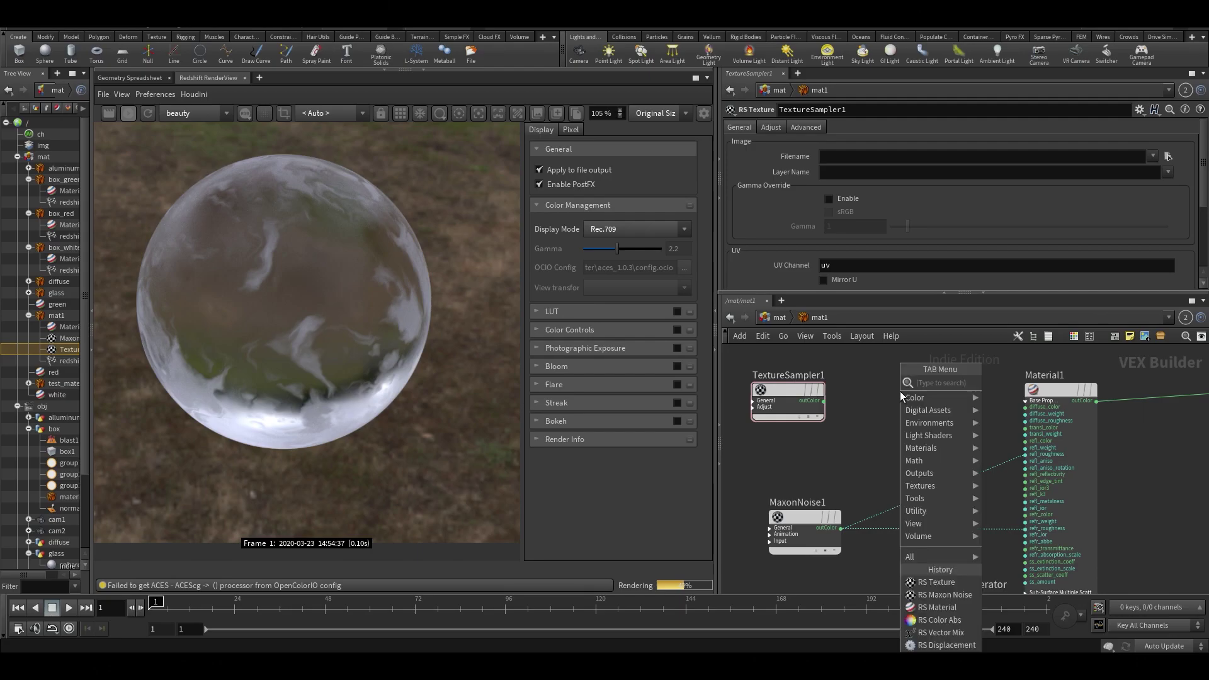
{"action": "type", "text": "tr"}
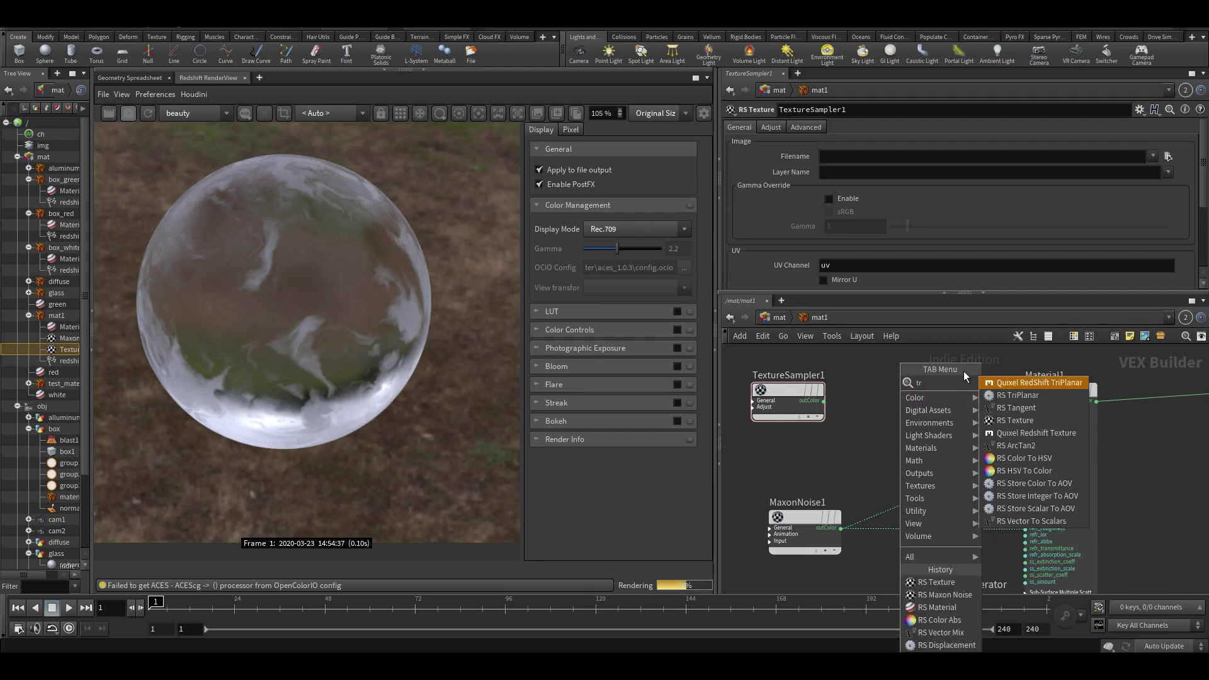
{"action": "left_click", "coordinate": [858, 369]}
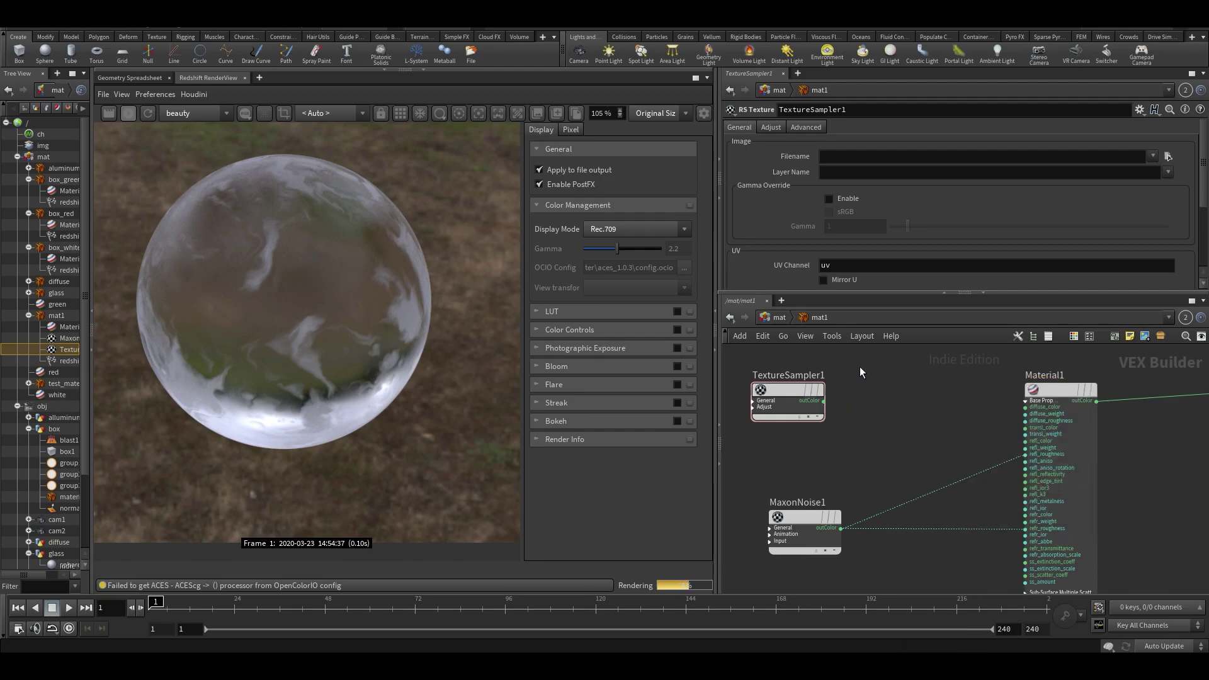
Step: Delete the TextureSampler1 node from the material network and save the scene
{"action": "left_click_drag", "start_coordinate": [863, 388], "coordinate": [772, 433]}
{"action": "key", "text": "Delete"}
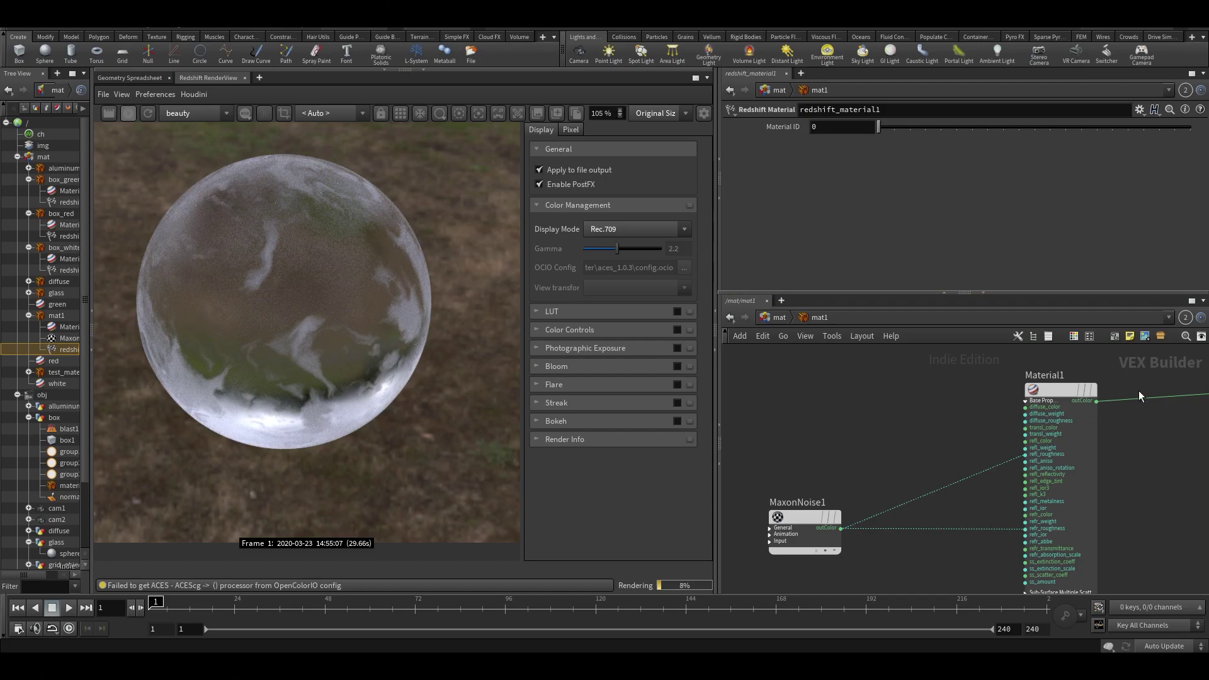
{"action": "key", "text": "ctrl+s"}
Step: Lower Material1's Refraction/Transmission Weight all the way down
{"action": "left_click", "coordinate": [1056, 390]}
{"action": "scroll", "coordinate": [963, 202], "scroll_direction": "down", "scroll_amount": 10}
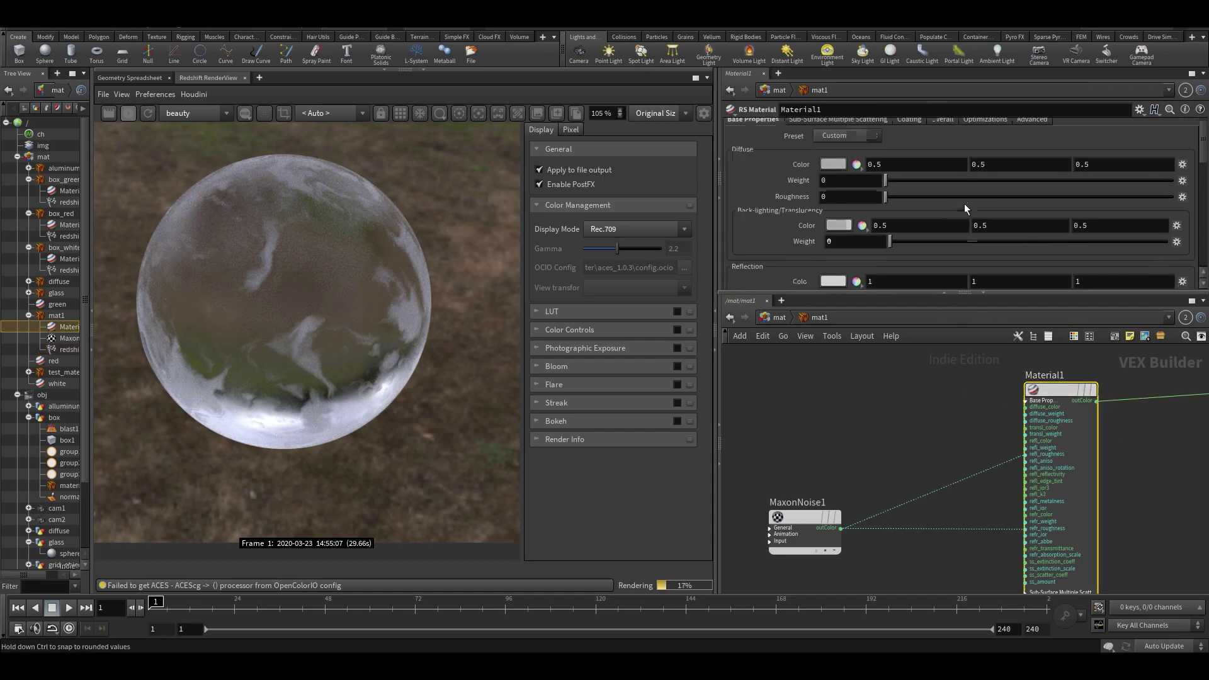
{"action": "scroll", "coordinate": [962, 204], "scroll_direction": "up", "scroll_amount": 8}
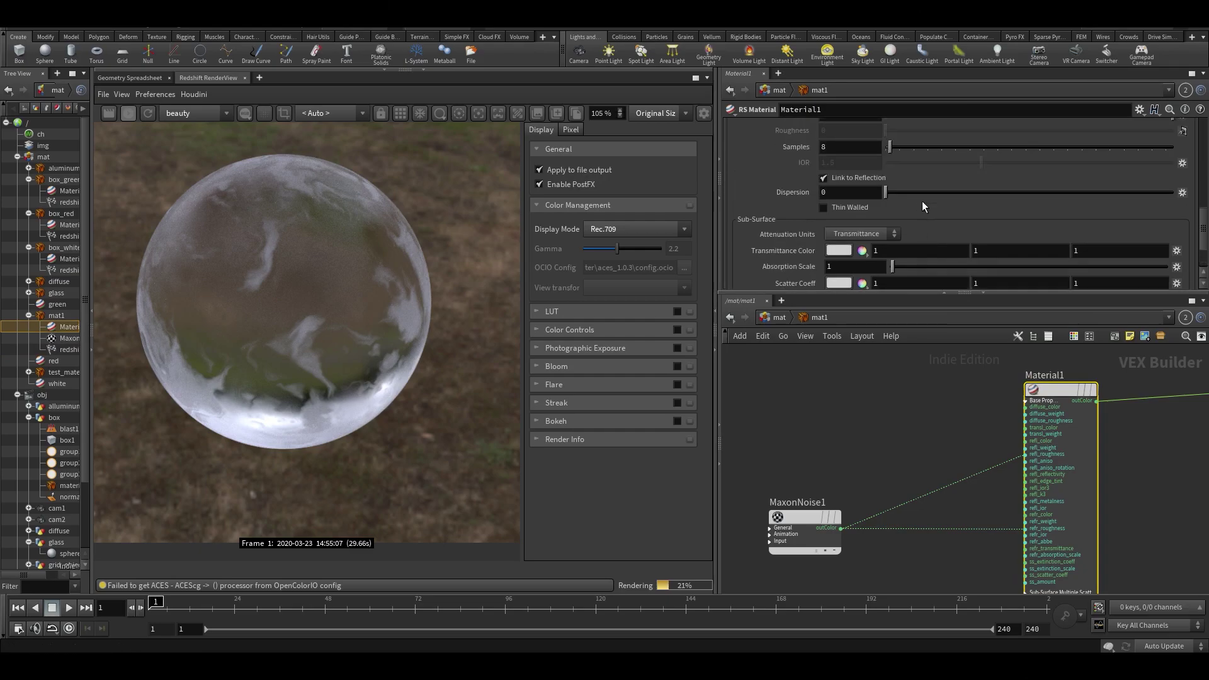
{"action": "left_click_drag", "start_coordinate": [920, 211], "coordinate": [833, 211]}
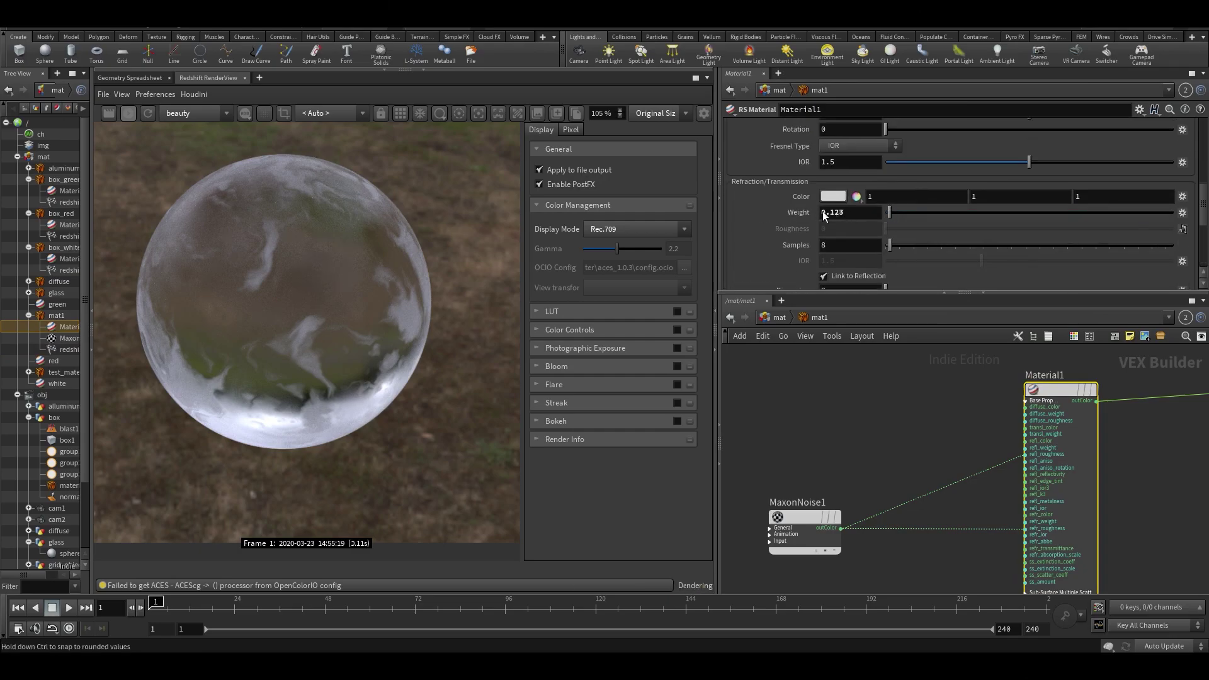
{"action": "scroll", "coordinate": [1052, 168], "scroll_direction": "up", "scroll_amount": 5}
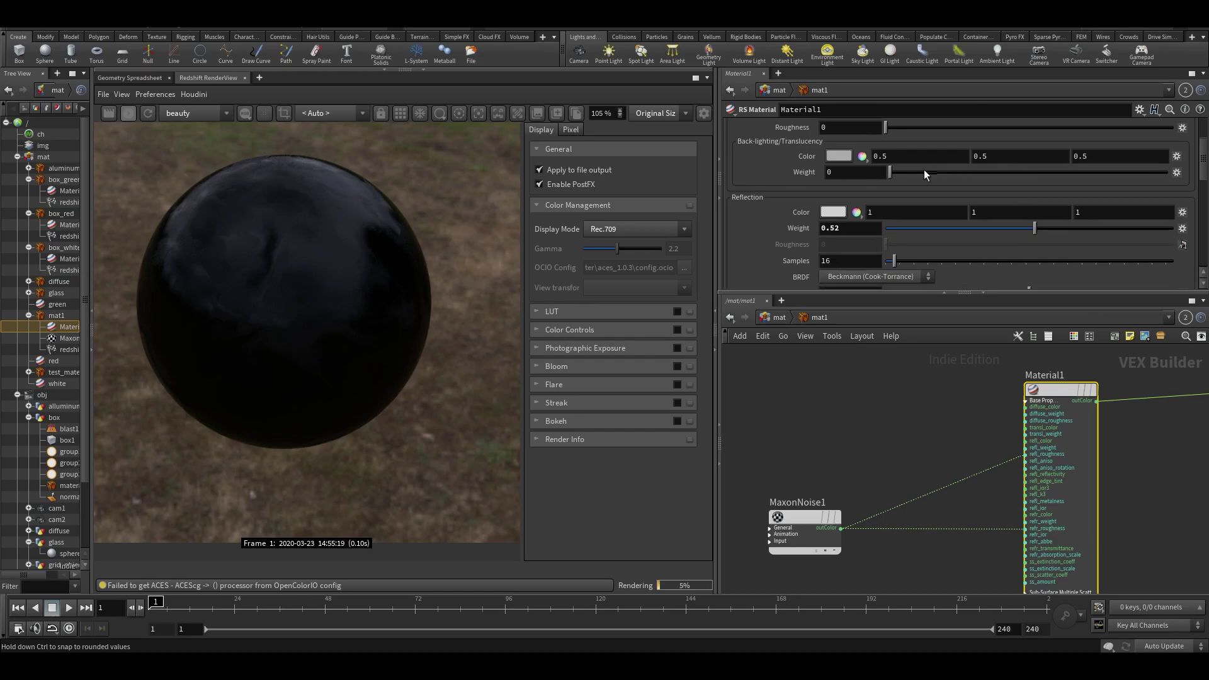
Step: Raise Material1's Diffuse Weight to 1 and set its diffuse Color to orange (1, 0.5, 0)
{"action": "scroll", "coordinate": [897, 175], "scroll_direction": "up", "scroll_amount": 3}
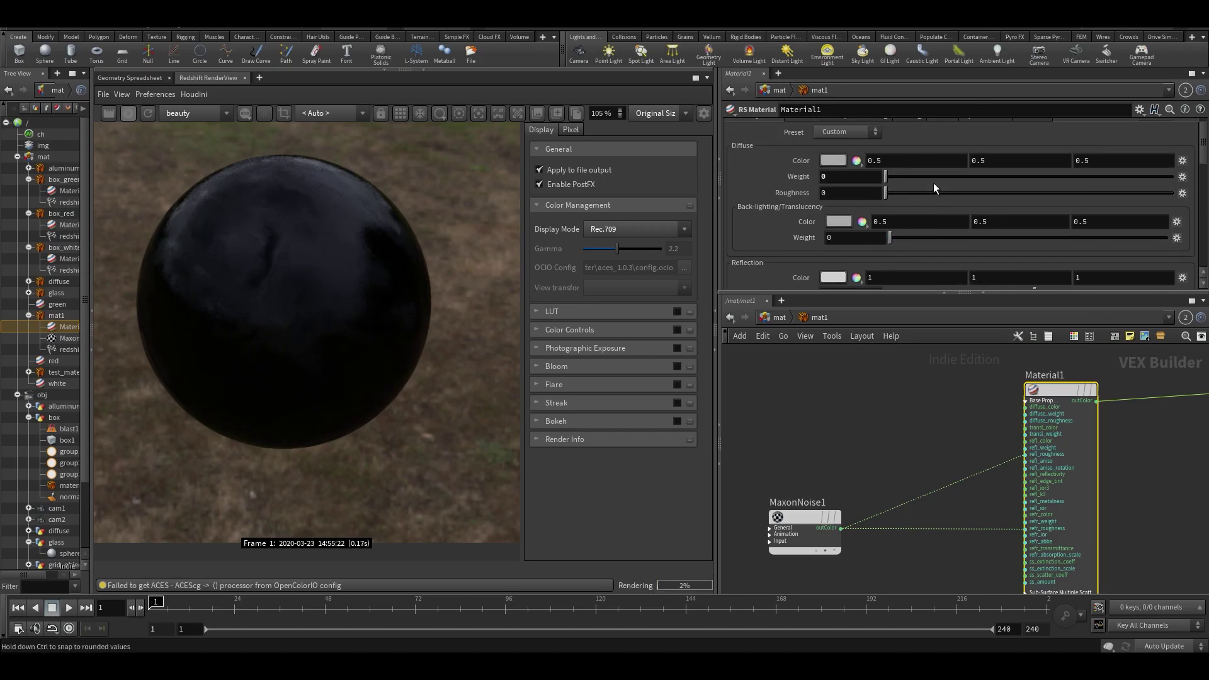
{"action": "left_click_drag", "start_coordinate": [897, 171], "coordinate": [1176, 189]}
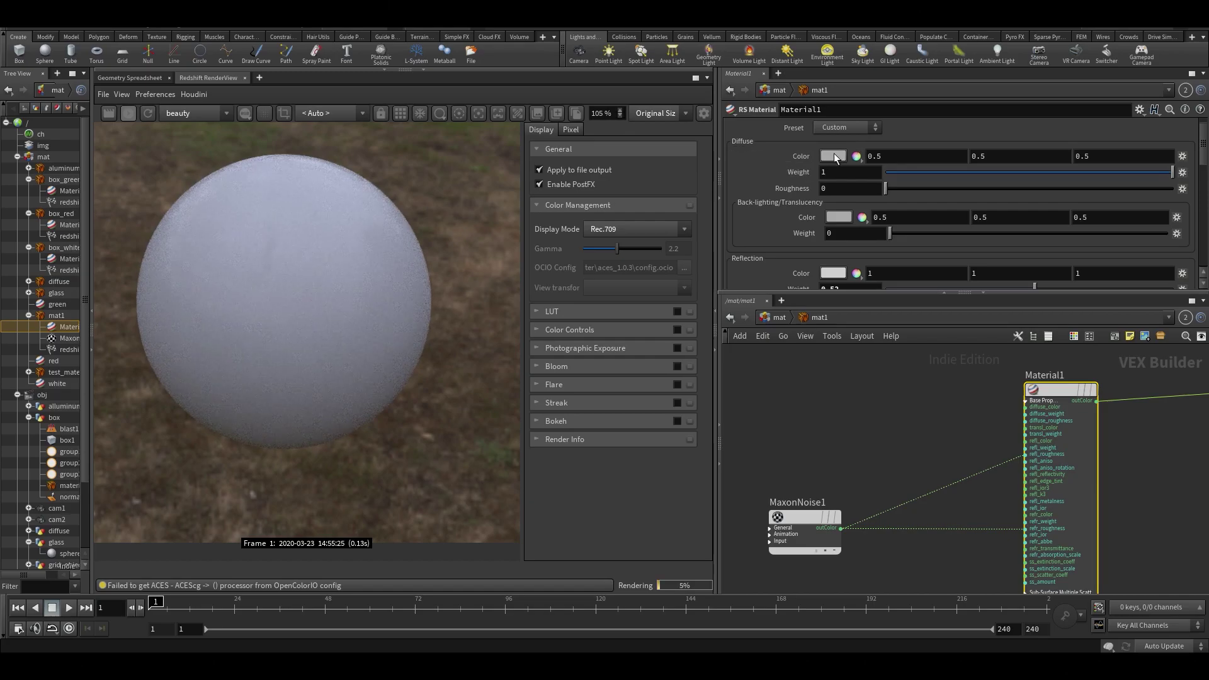
{"action": "left_click", "coordinate": [834, 157]}
{"action": "left_click", "coordinate": [971, 69]}
{"action": "left_click", "coordinate": [988, 69]}
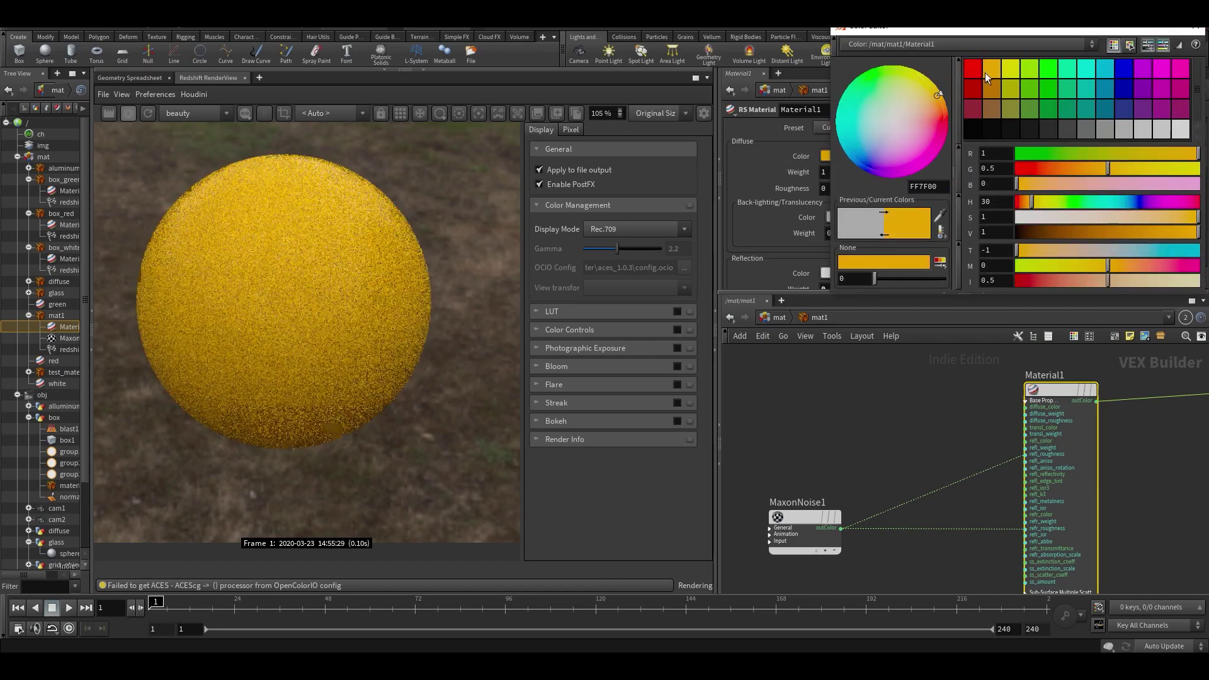
{"action": "left_click", "coordinate": [1195, 28]}
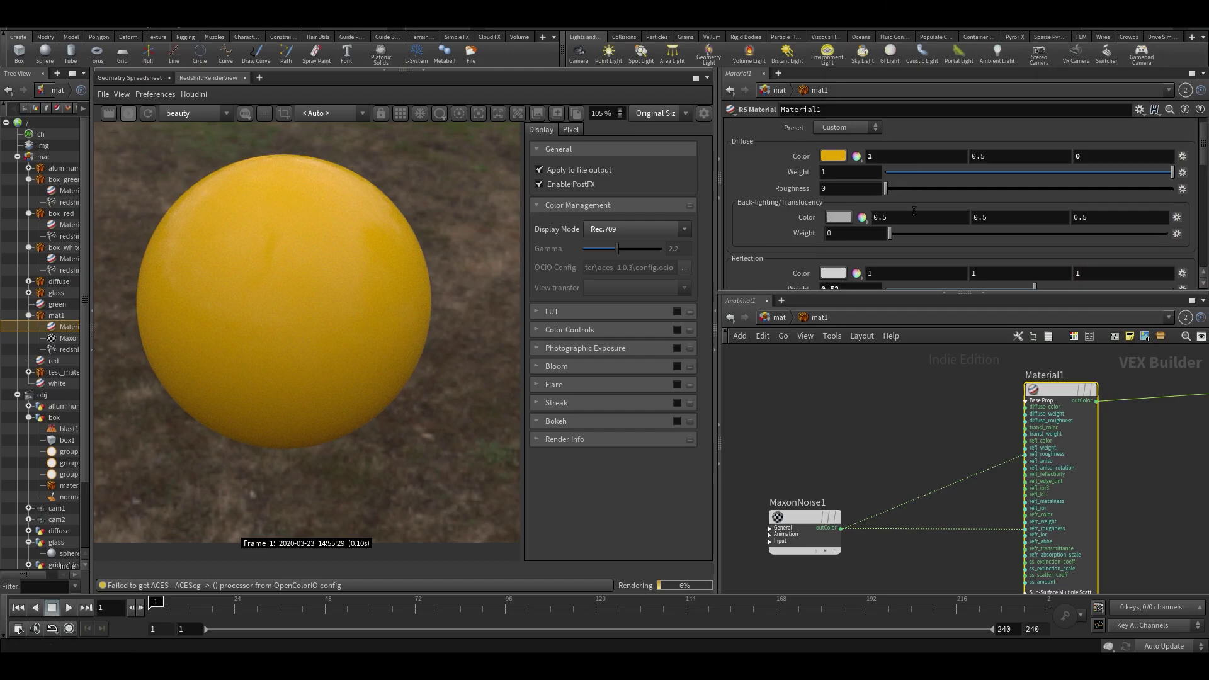
Step: Set Material1's reflection Weight to 1 and connect MaxonNoise1 to refl_weight instead of the roughness inputs
{"action": "scroll", "coordinate": [985, 232], "scroll_direction": "down", "scroll_amount": 3}
{"action": "left_click_drag", "start_coordinate": [1034, 224], "coordinate": [1175, 225]}
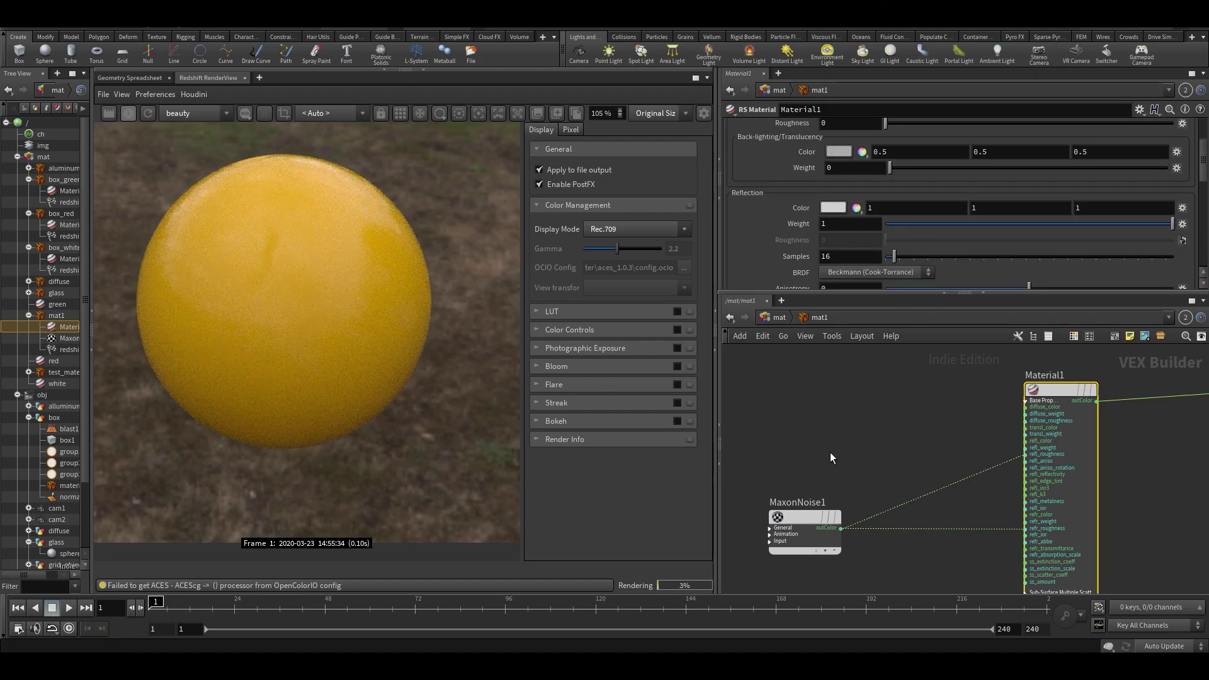
{"action": "scroll", "coordinate": [973, 497], "scroll_direction": "up", "scroll_amount": 3}
{"action": "key", "text": "y"}
{"action": "left_click_drag", "start_coordinate": [918, 508], "coordinate": [919, 554]}
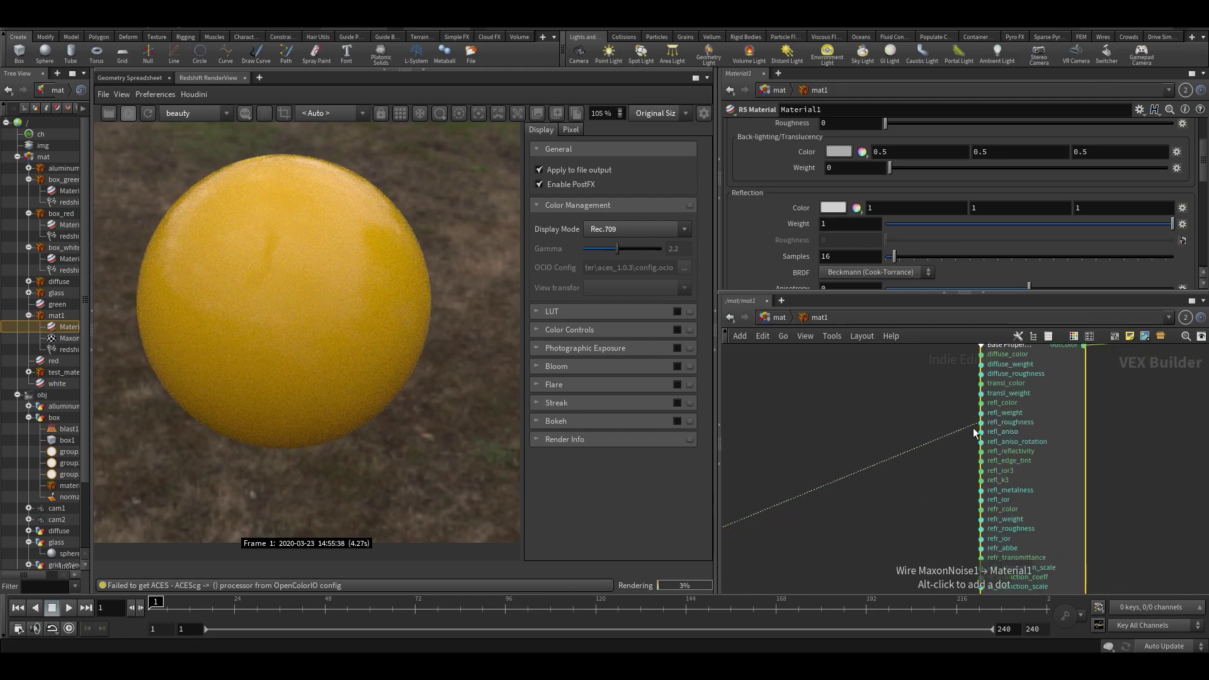
{"action": "left_click_drag", "start_coordinate": [974, 432], "coordinate": [980, 413]}
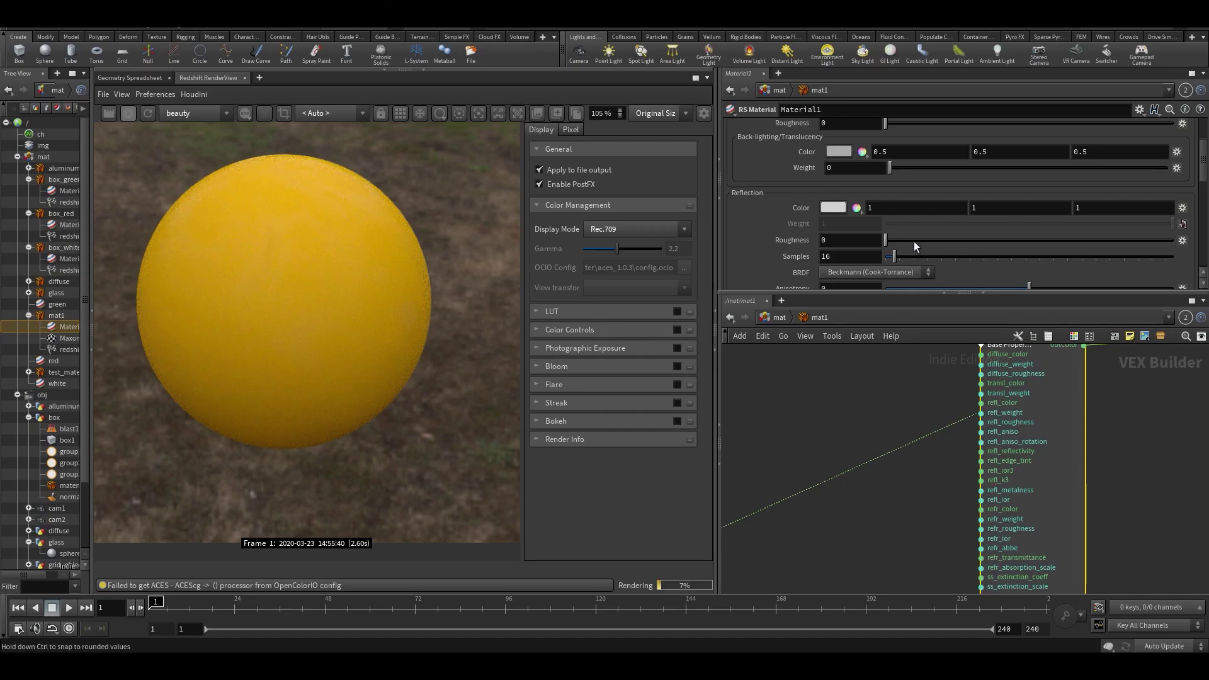
Step: Undo the noise rewiring and the diffuse changes on Material1, and set its reflection Weight to 1
{"action": "key", "text": "ctrl+z"}
{"action": "key", "text": "ctrl+z"}
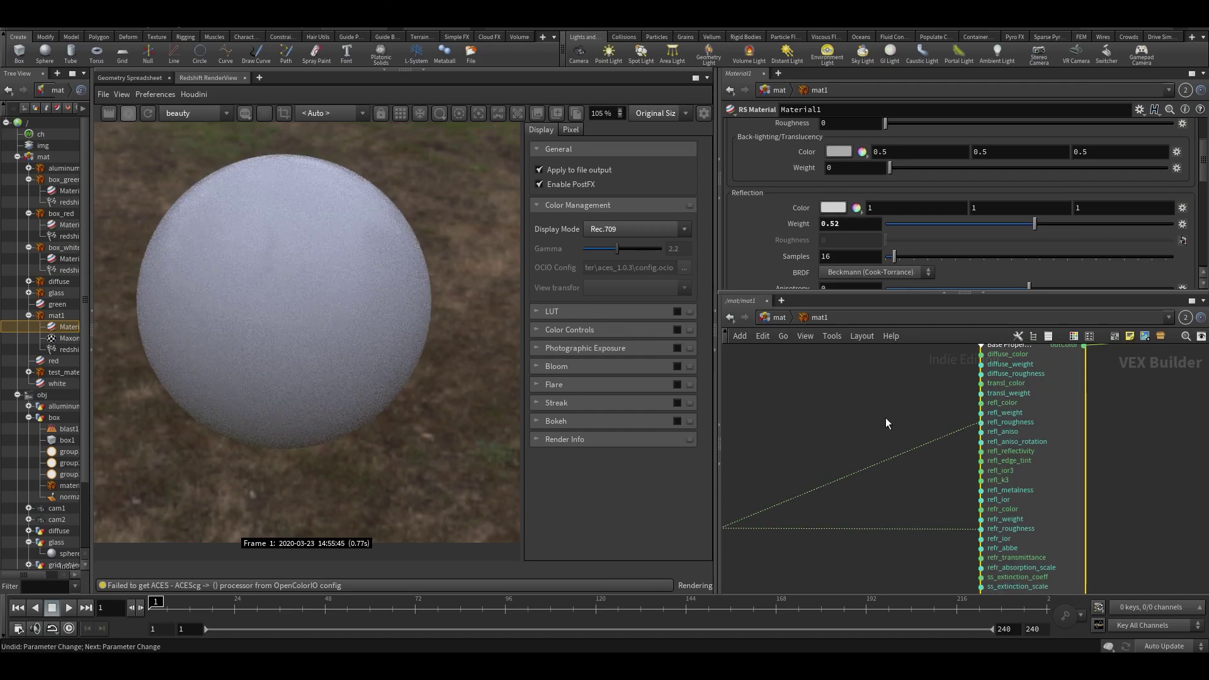
{"action": "middle_click_drag", "start_coordinate": [869, 418], "coordinate": [885, 440]}
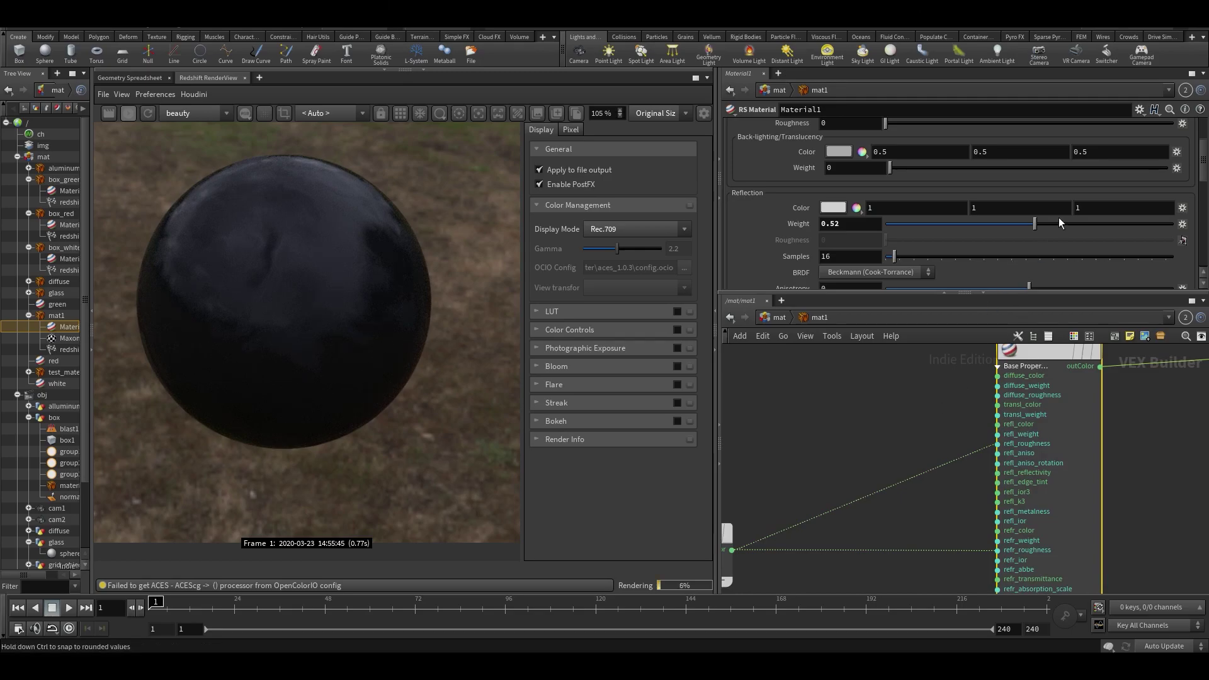
{"action": "left_click_drag", "start_coordinate": [1069, 224], "coordinate": [1176, 224]}
{"action": "scroll", "coordinate": [164, 331], "scroll_direction": "down", "scroll_amount": 2}
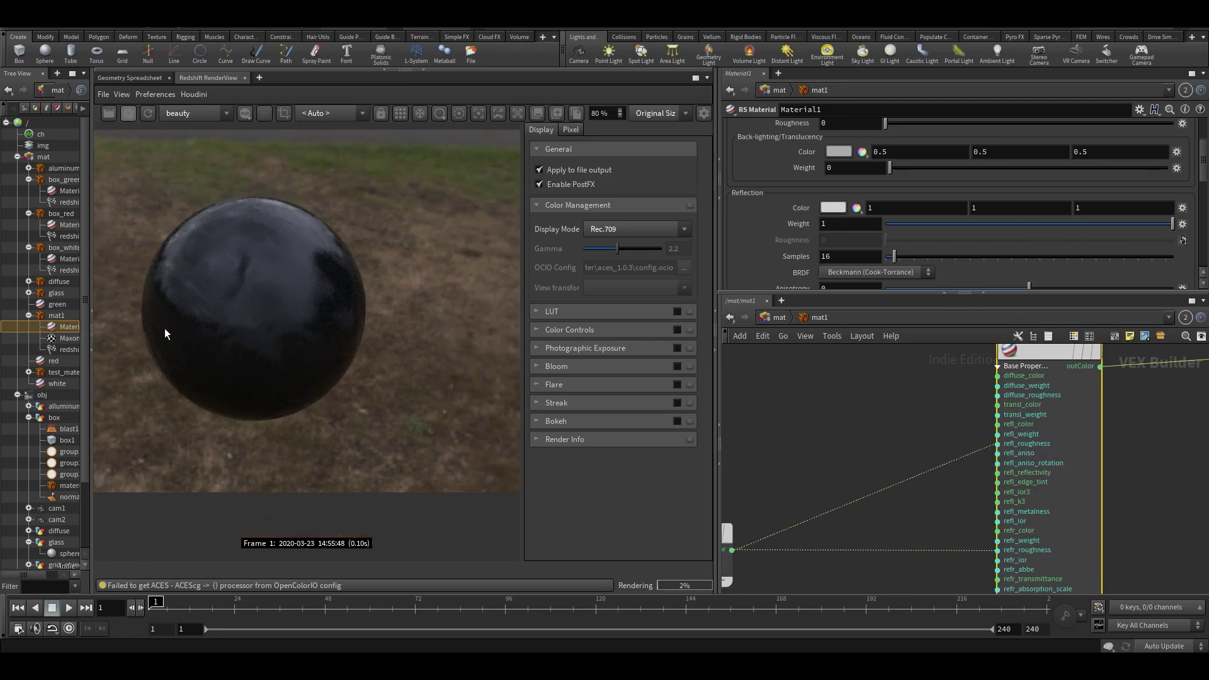
{"action": "middle_click_drag", "start_coordinate": [829, 418], "coordinate": [920, 415]}
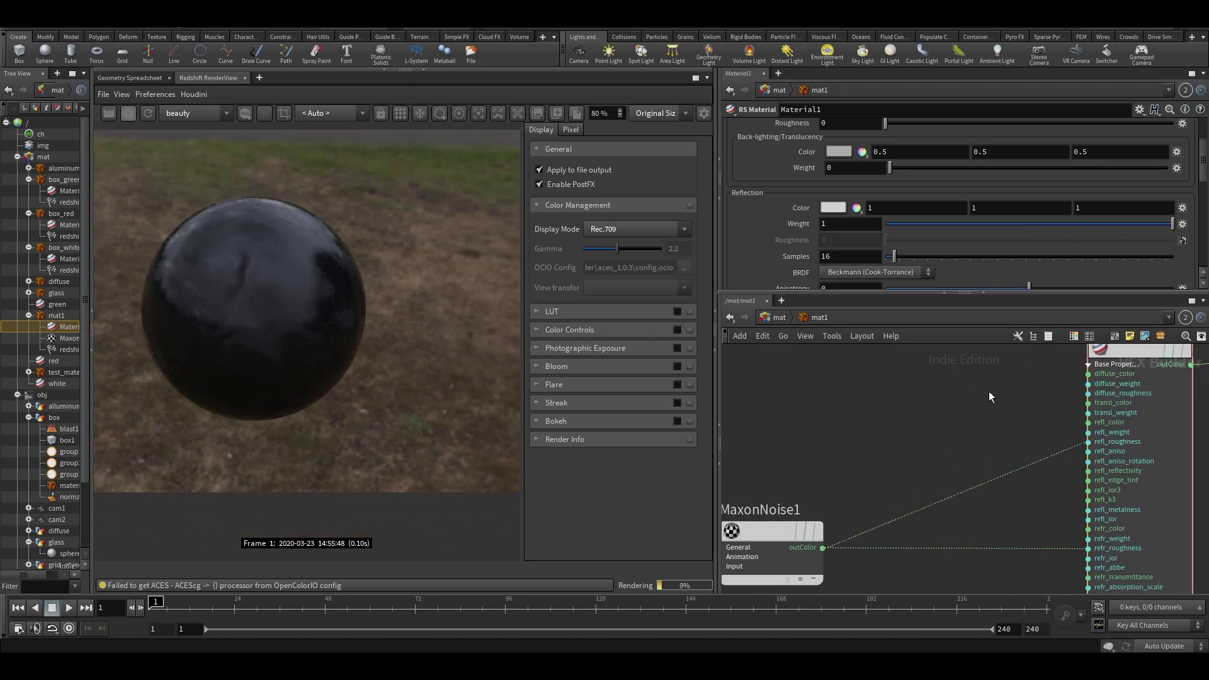
Step: Add an RS Displacement node inside mat1 and connect its output to redshift_material1's Displacement input
{"action": "key", "text": "h"}
{"action": "left_click", "coordinate": [780, 319]}
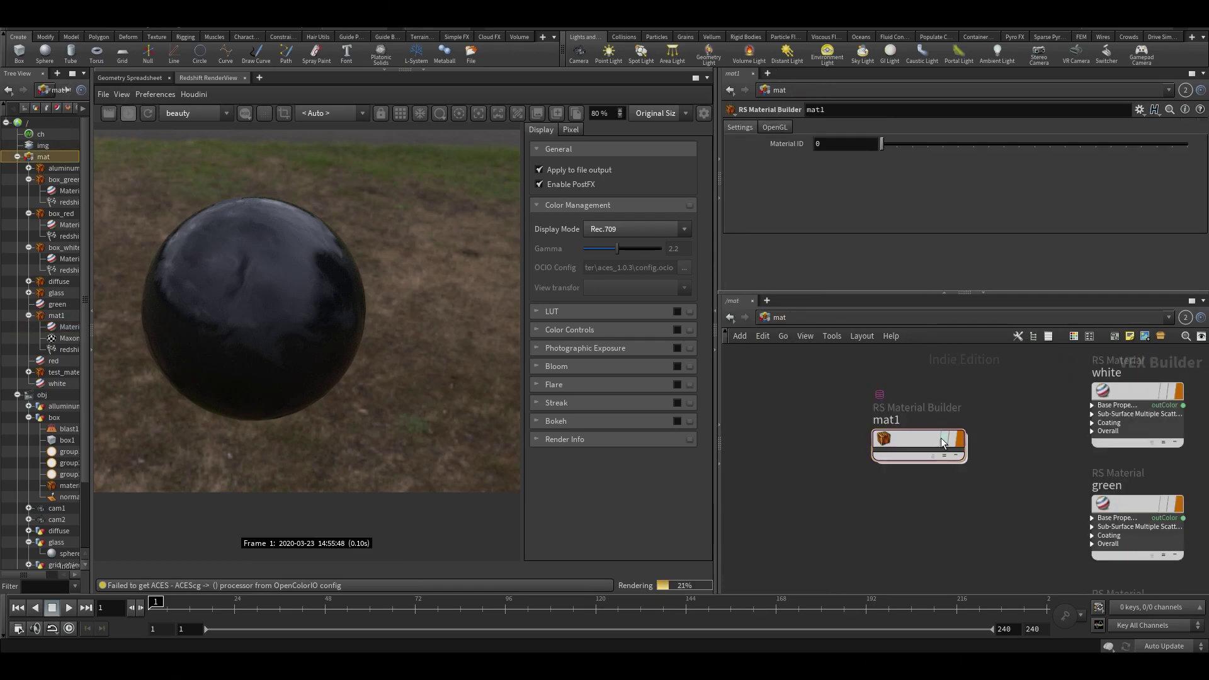
{"action": "double_click", "coordinate": [910, 471]}
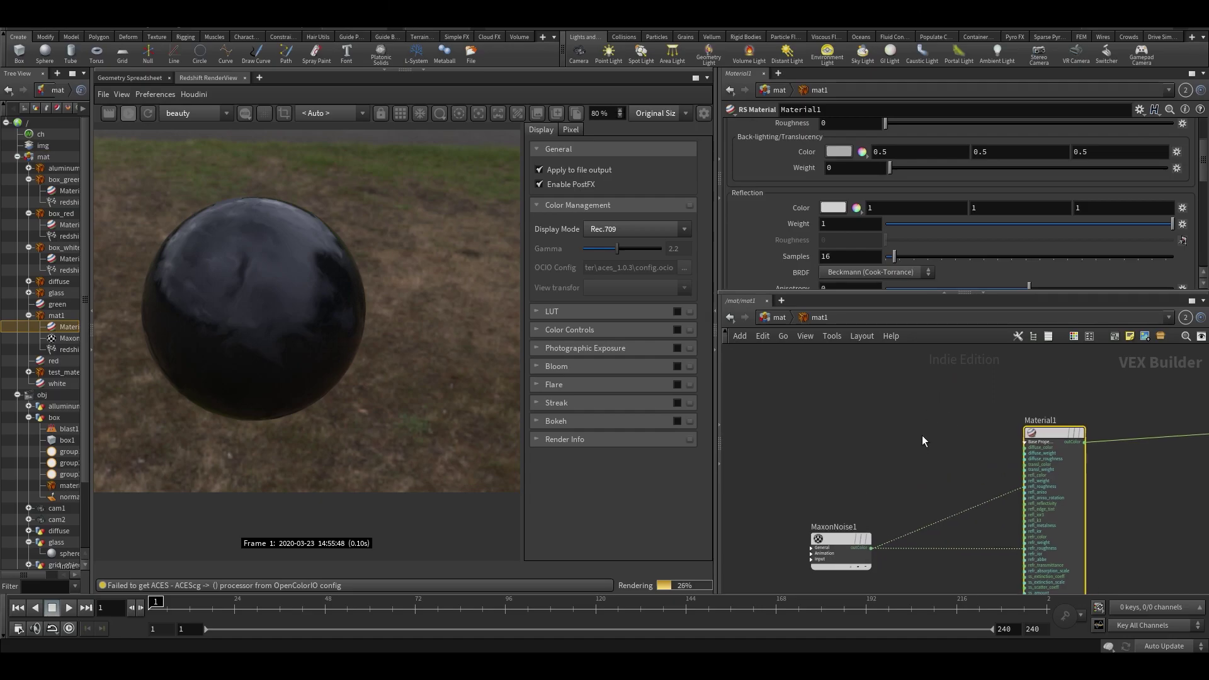
{"action": "key", "text": "Tab"}
{"action": "type", "text": "disp"}
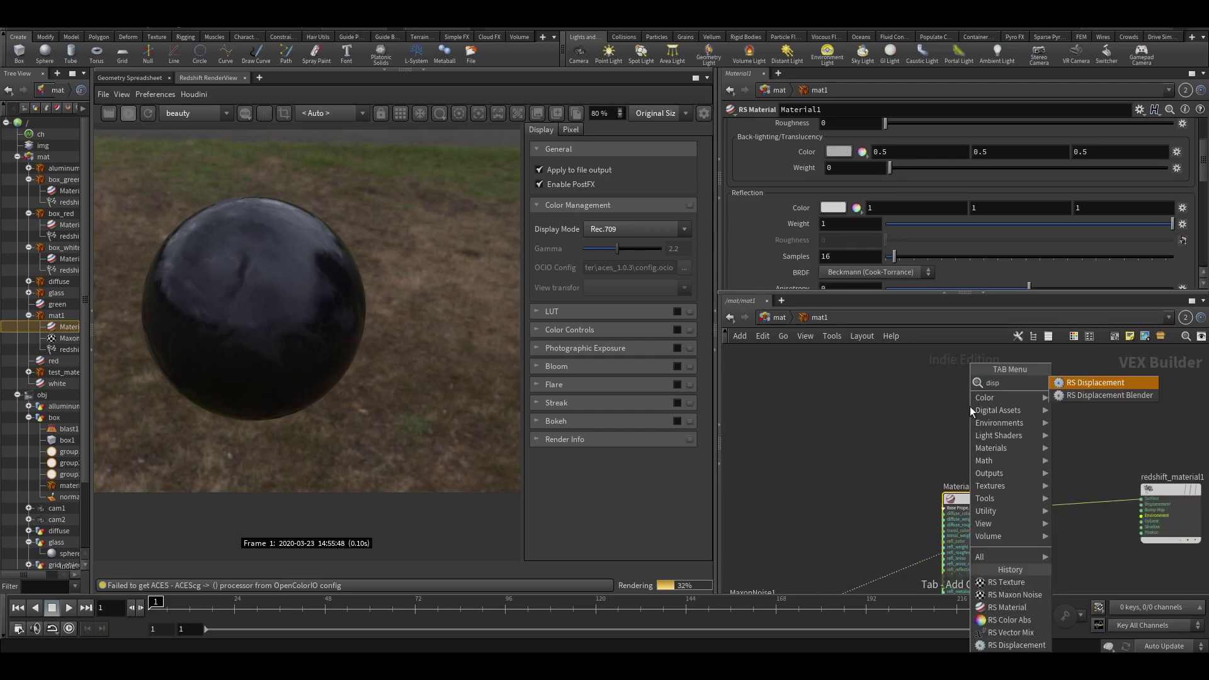
{"action": "key", "text": "Return"}
{"action": "left_click", "coordinate": [977, 410]}
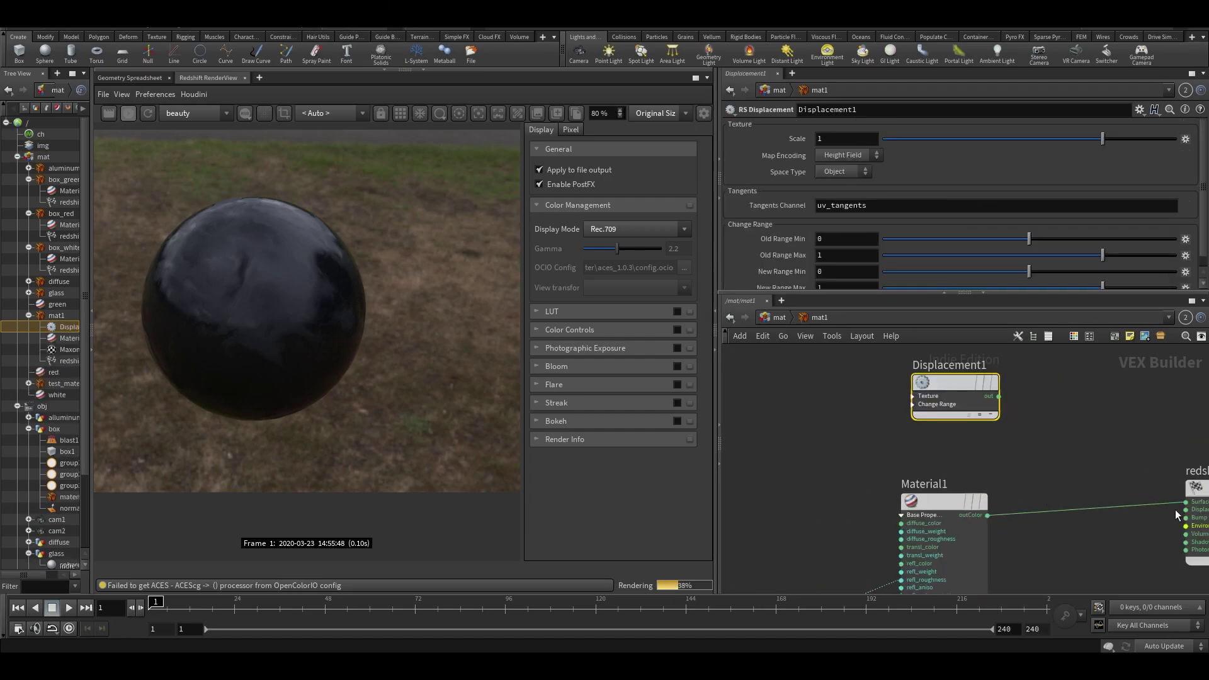
{"action": "left_click", "coordinate": [1185, 509]}
Step: Add a second RS Maxon Noise node beside Displacement1 and connect its outColor to Displacement1's texMap input
{"action": "left_click", "coordinate": [913, 401]}
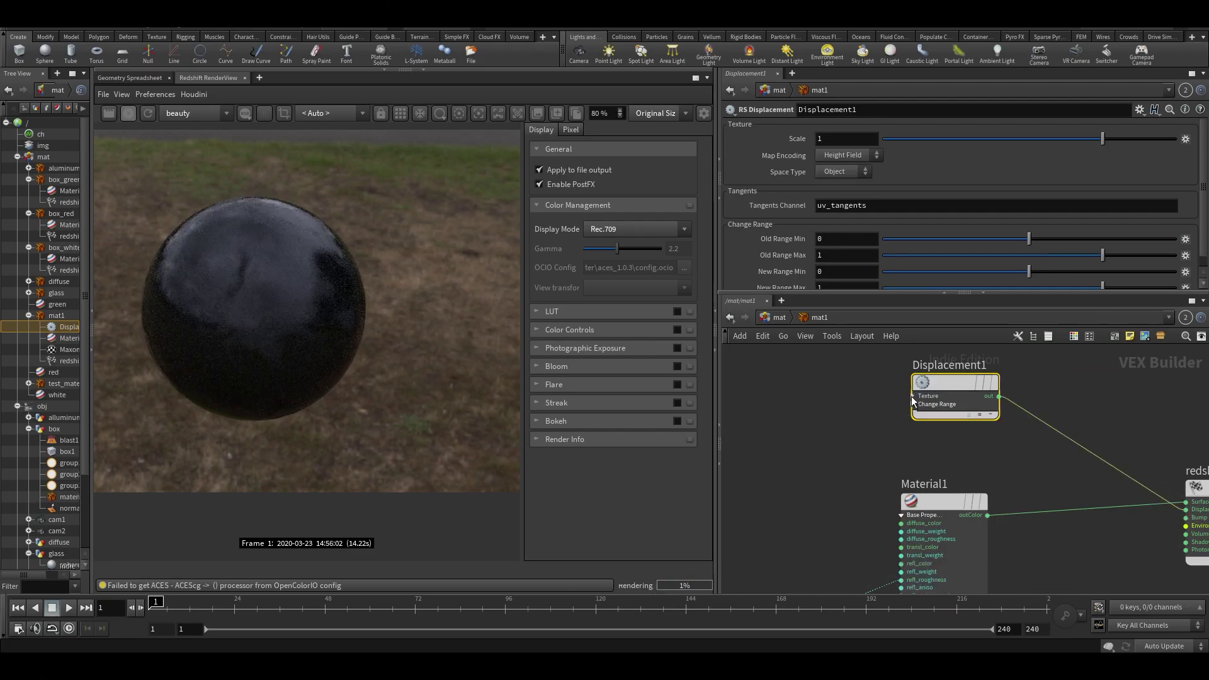
{"action": "key", "text": "Tab"}
{"action": "key", "text": "Return"}
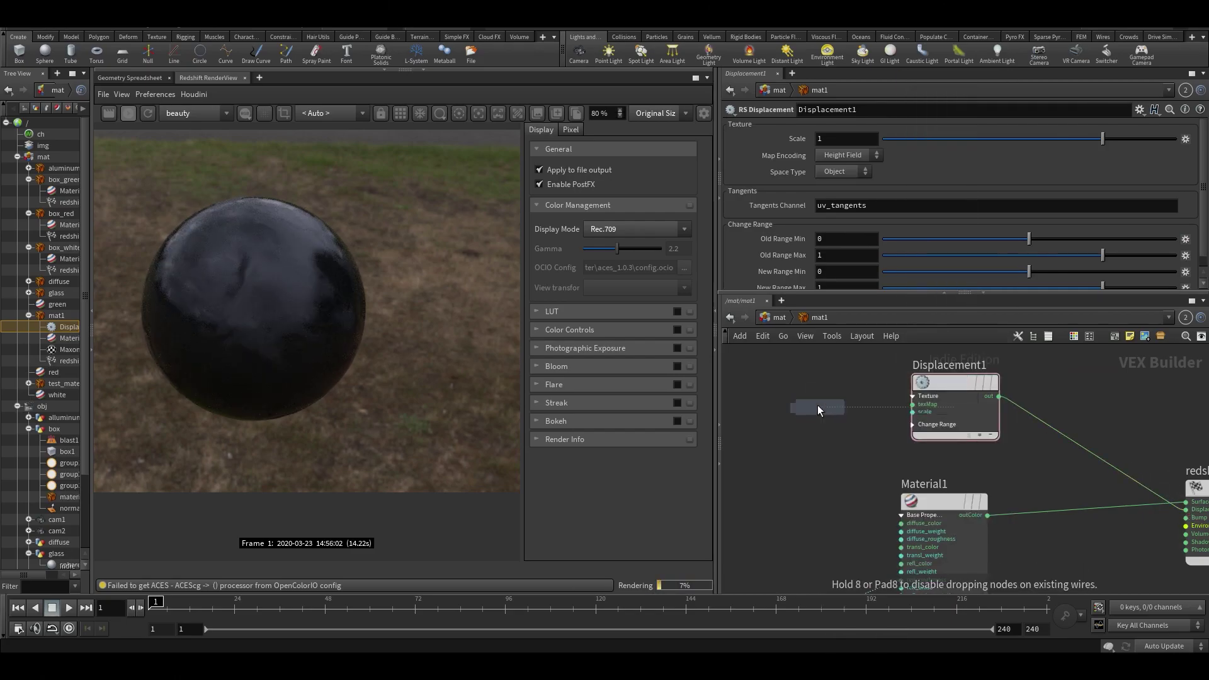
{"action": "key", "text": "Tab"}
{"action": "type", "text": "max"}
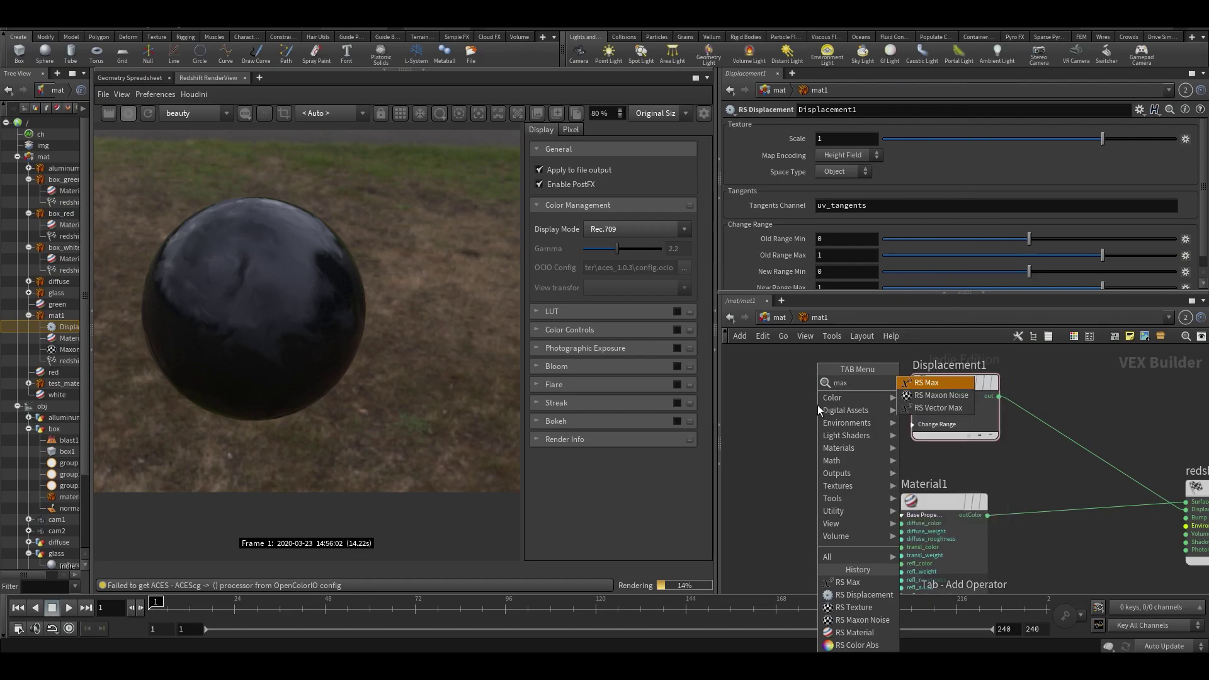
{"action": "left_click", "coordinate": [932, 395]}
{"action": "left_click", "coordinate": [735, 372]}
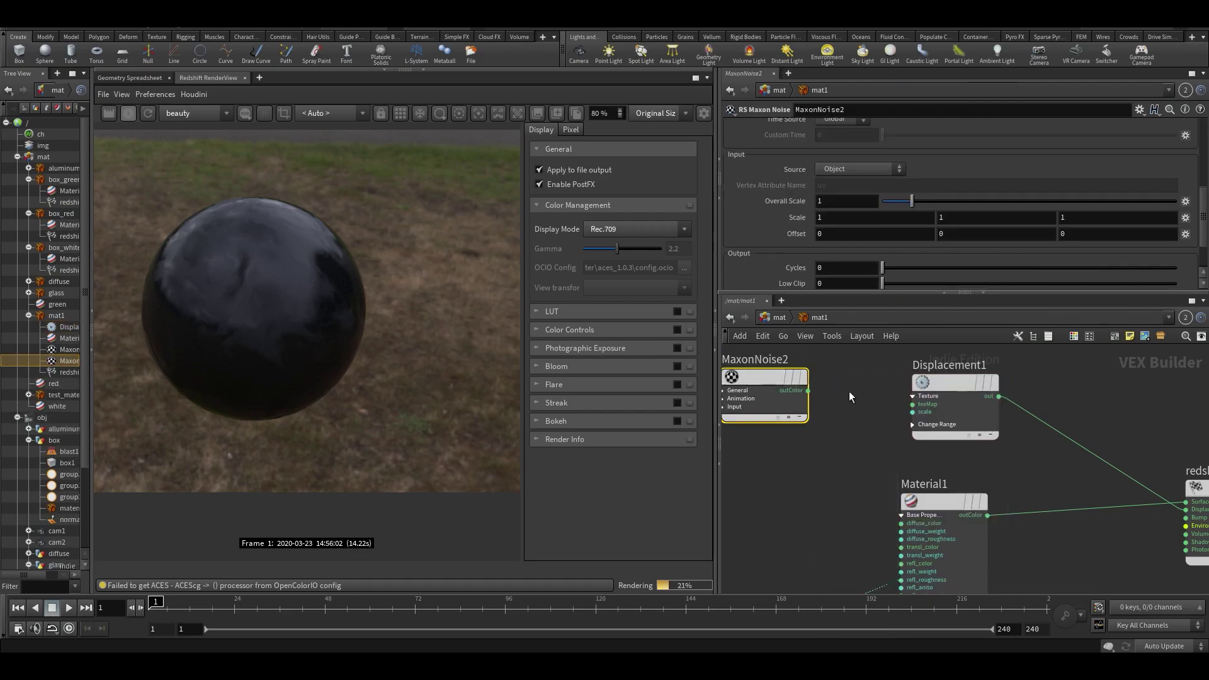
{"action": "left_click", "coordinate": [808, 391]}
{"action": "left_click", "coordinate": [913, 403]}
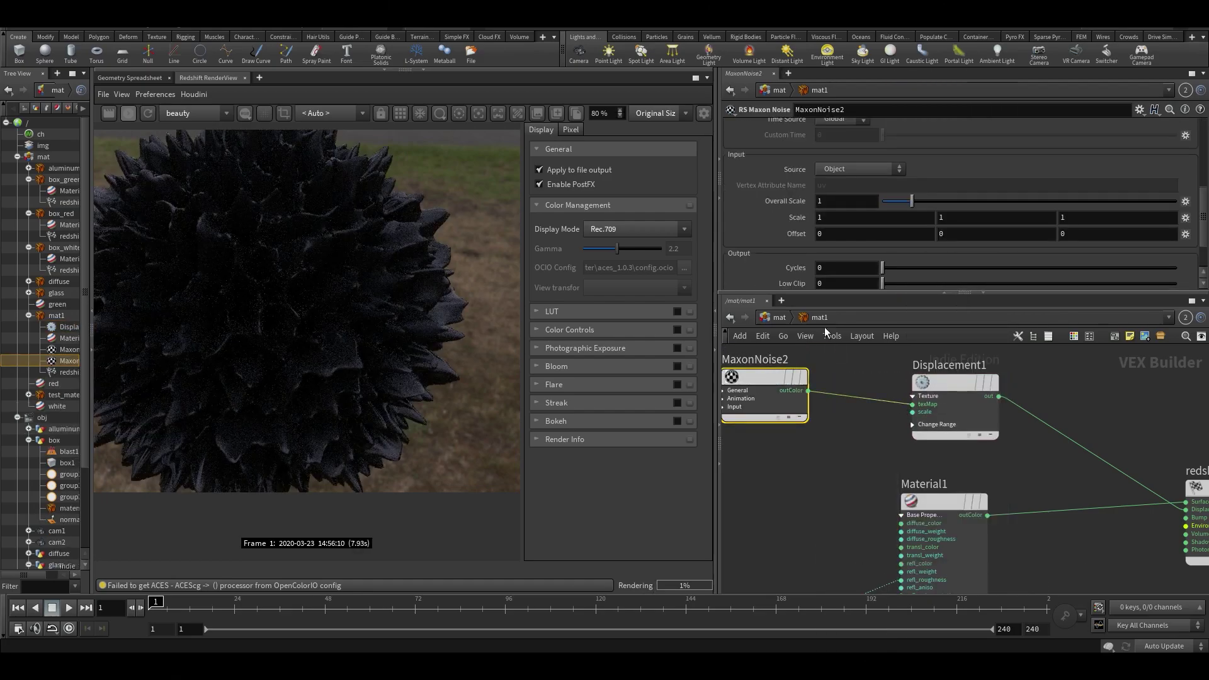
Step: Lower Displacement1's Scale to about 0.094 and look over its Change Range settings
{"action": "left_click", "coordinate": [991, 409]}
{"action": "left_click_drag", "start_coordinate": [1042, 140], "coordinate": [1022, 142]}
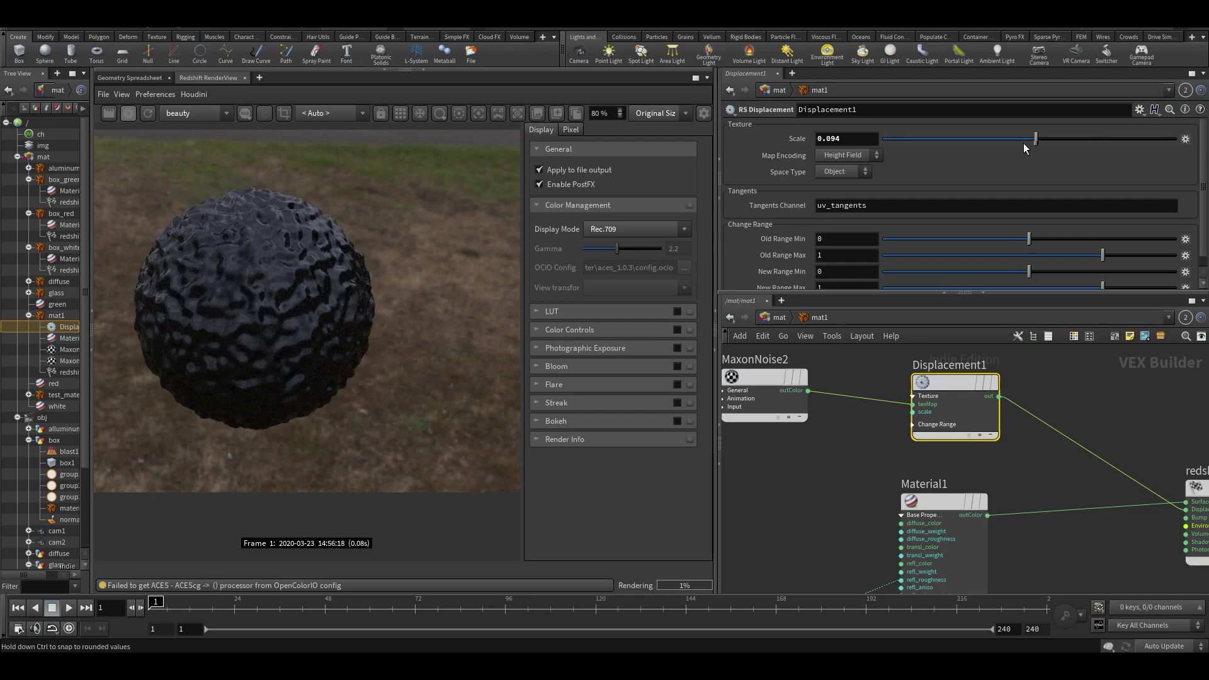
{"action": "scroll", "coordinate": [951, 237], "scroll_direction": "down", "scroll_amount": 1}
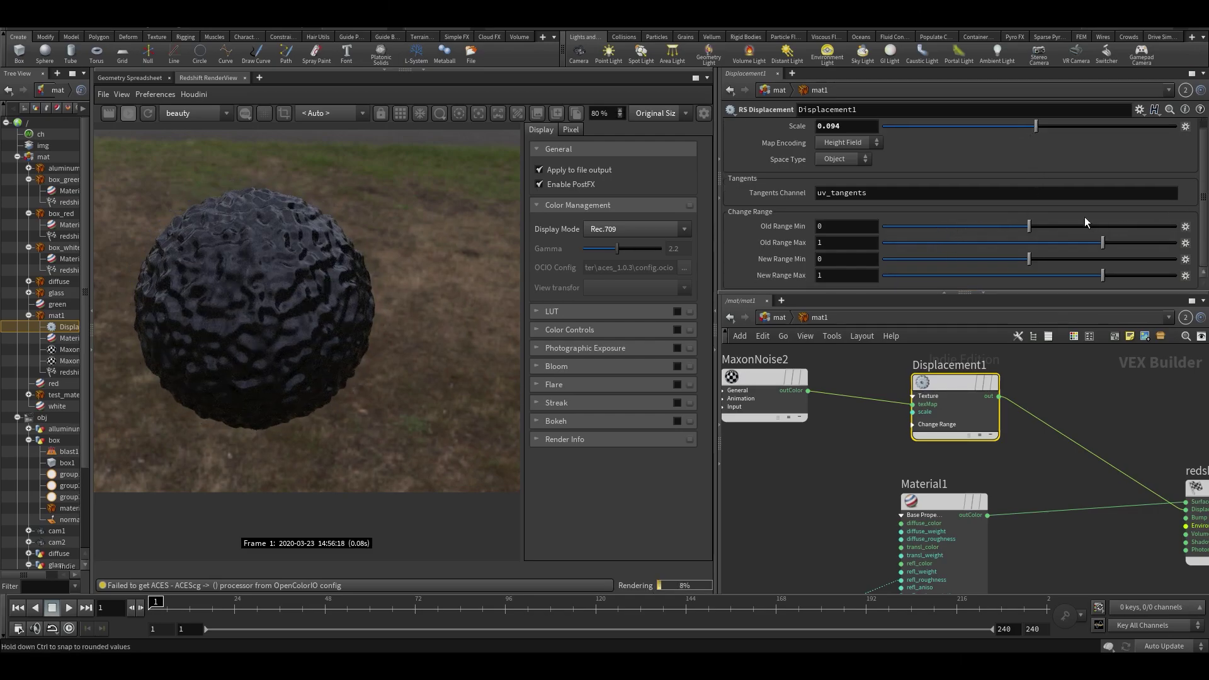
{"action": "scroll", "coordinate": [937, 225], "scroll_direction": "up", "scroll_amount": 1}
Step: Change MaxonNoise2's noise Type to Ober and view the displaced sphere up close
{"action": "left_click", "coordinate": [763, 377]}
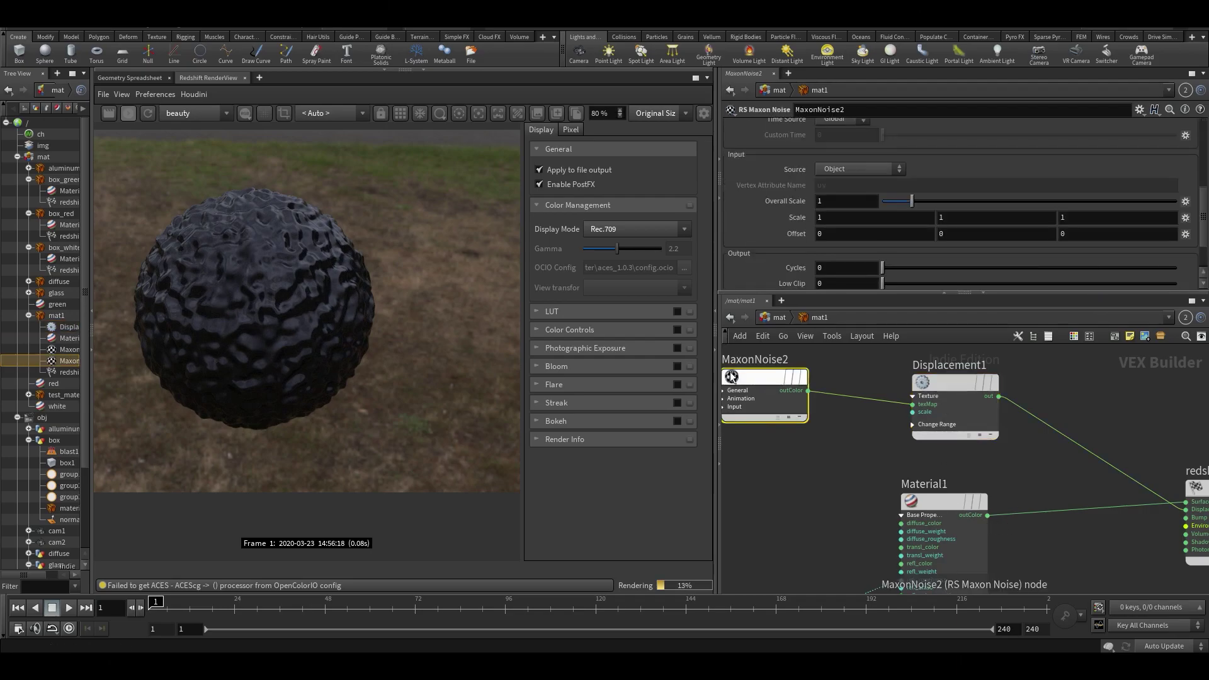
{"action": "scroll", "coordinate": [846, 165], "scroll_direction": "up", "scroll_amount": 5}
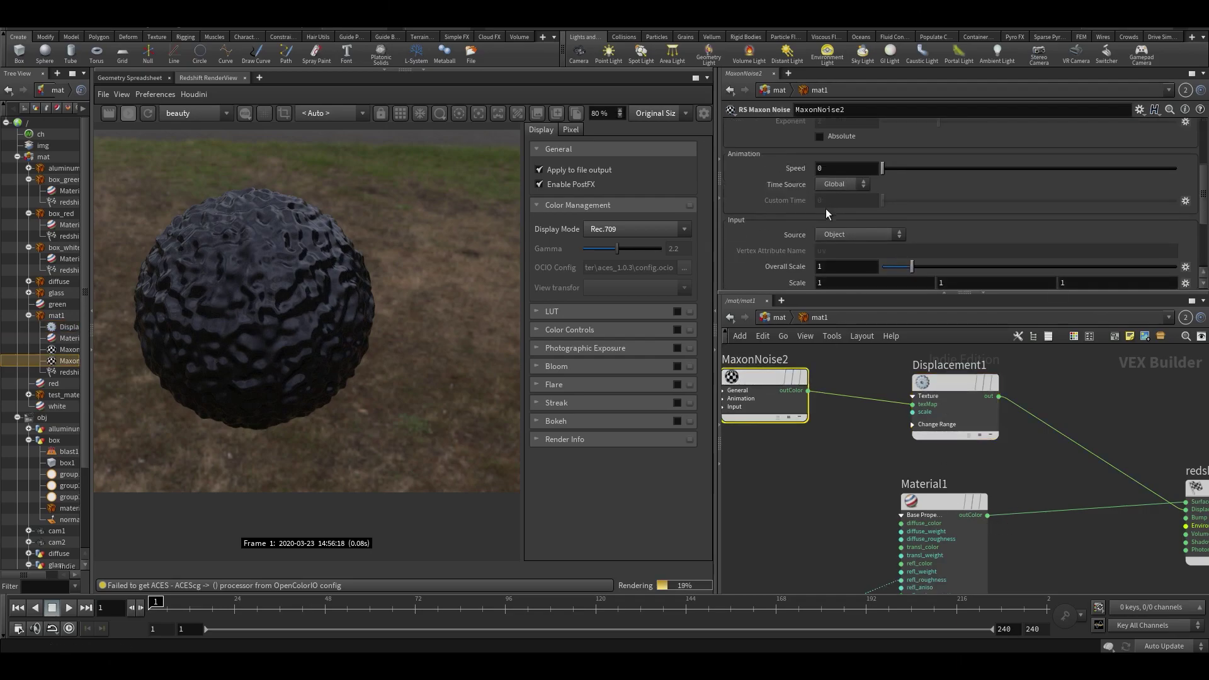
{"action": "left_click", "coordinate": [845, 188]}
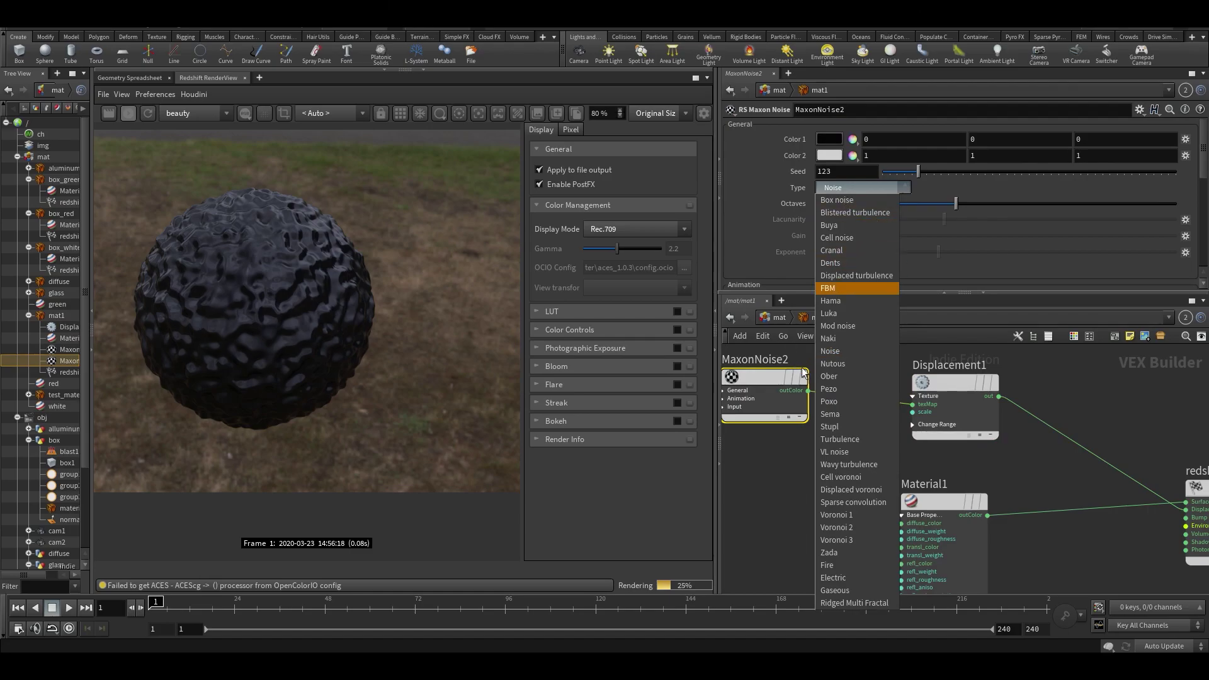
{"action": "left_click", "coordinate": [837, 373]}
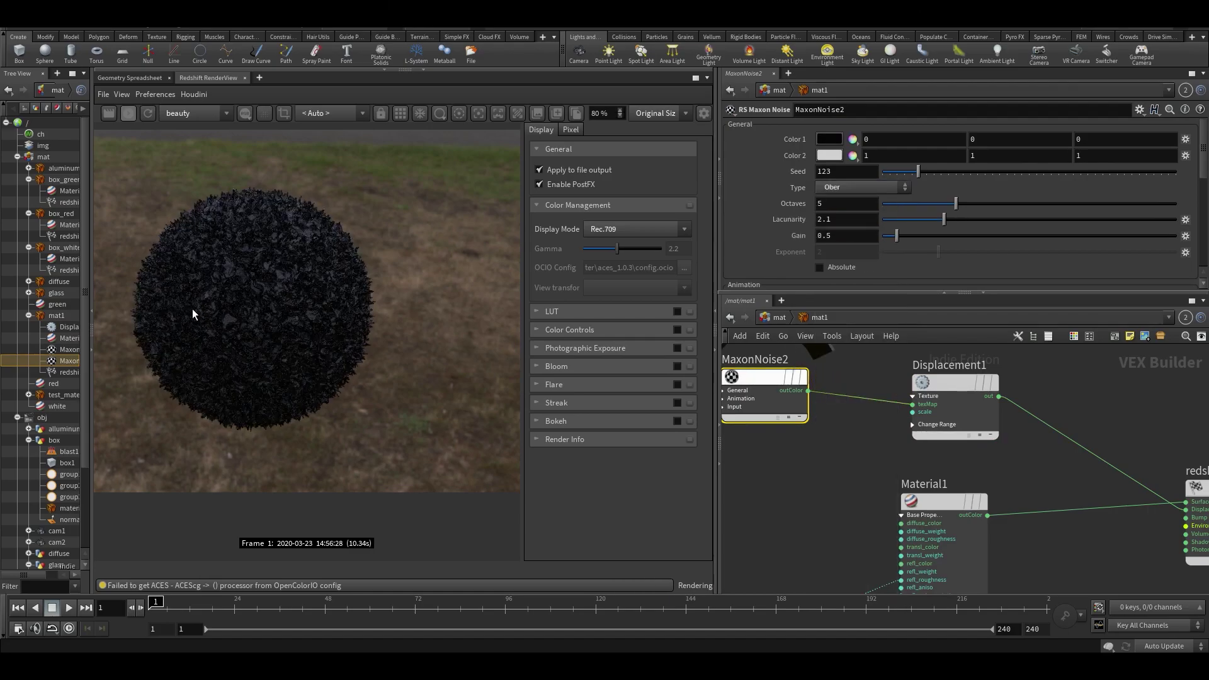
{"action": "scroll", "coordinate": [243, 299], "scroll_direction": "up", "scroll_amount": 1}
Step: Raise MaxonNoise2's Overall Scale to about 3.11 and inspect the larger displacement pattern in the render
{"action": "scroll", "coordinate": [1112, 194], "scroll_direction": "down", "scroll_amount": 5}
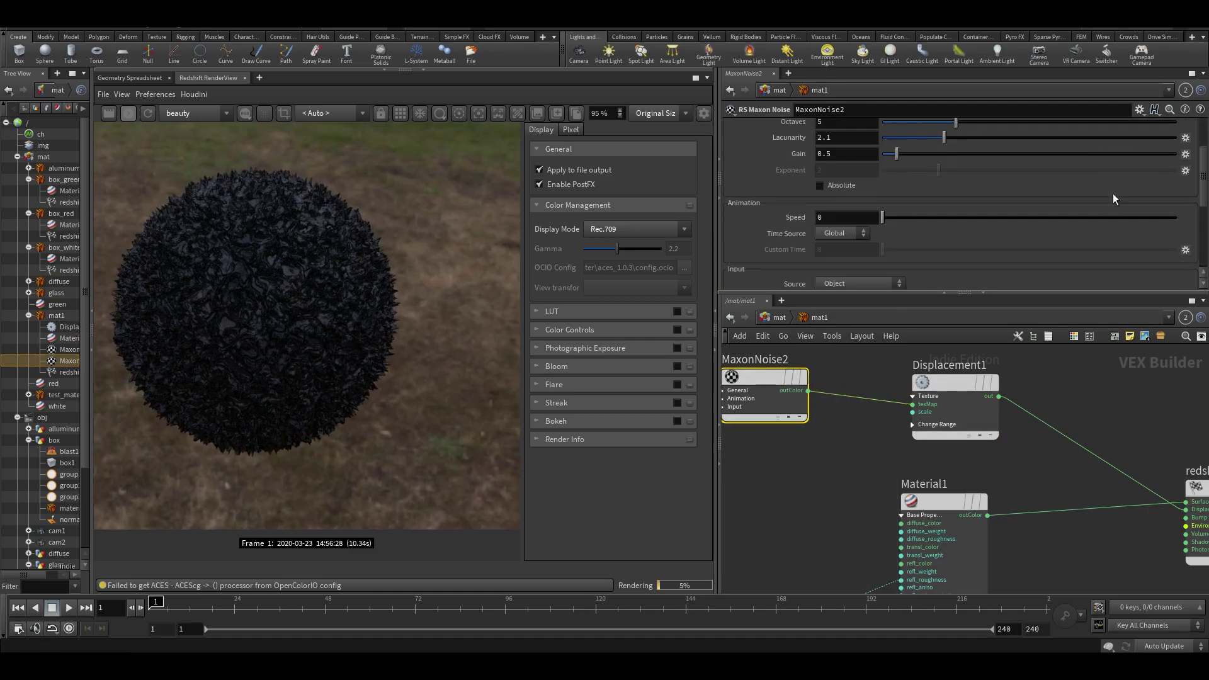
{"action": "left_click_drag", "start_coordinate": [939, 217], "coordinate": [974, 216]}
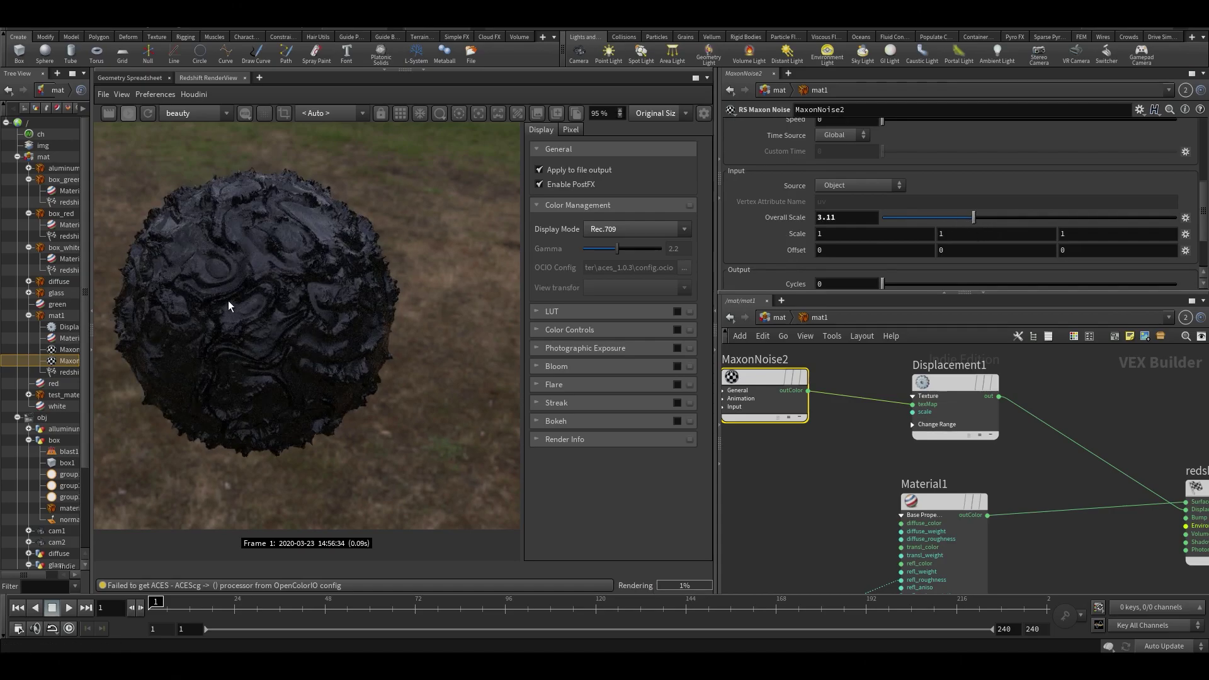
{"action": "scroll", "coordinate": [228, 300], "scroll_direction": "up", "scroll_amount": 3}
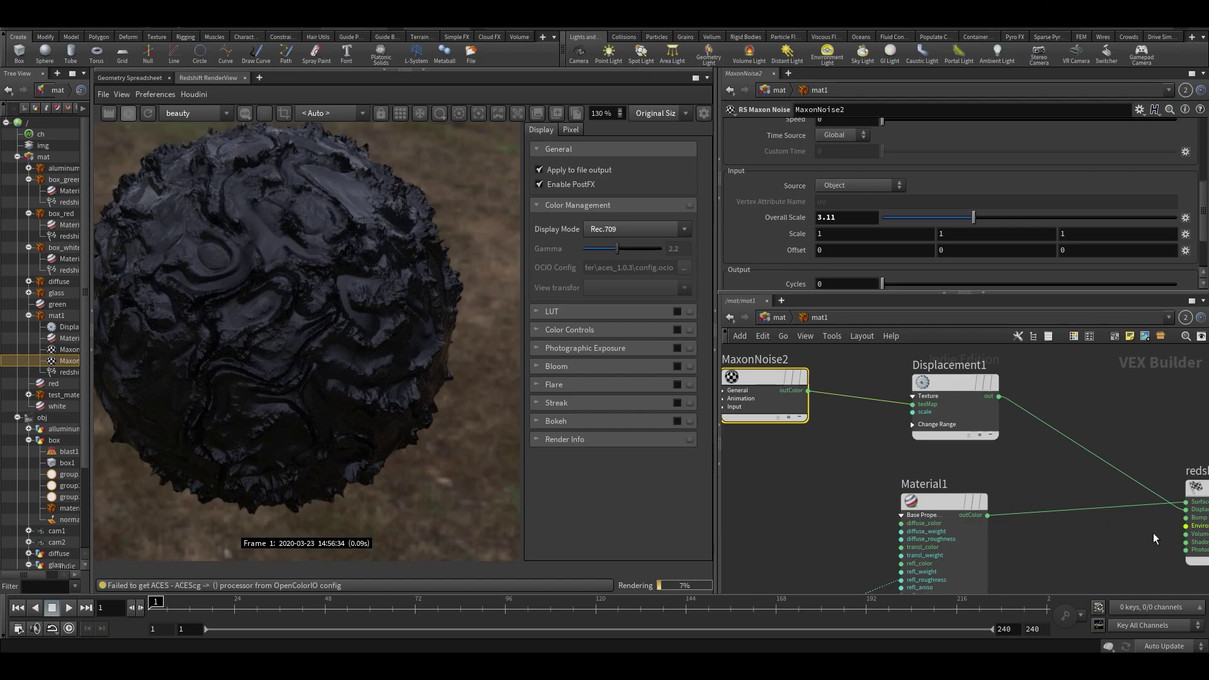
{"action": "scroll", "coordinate": [212, 310], "scroll_direction": "down", "scroll_amount": 2}
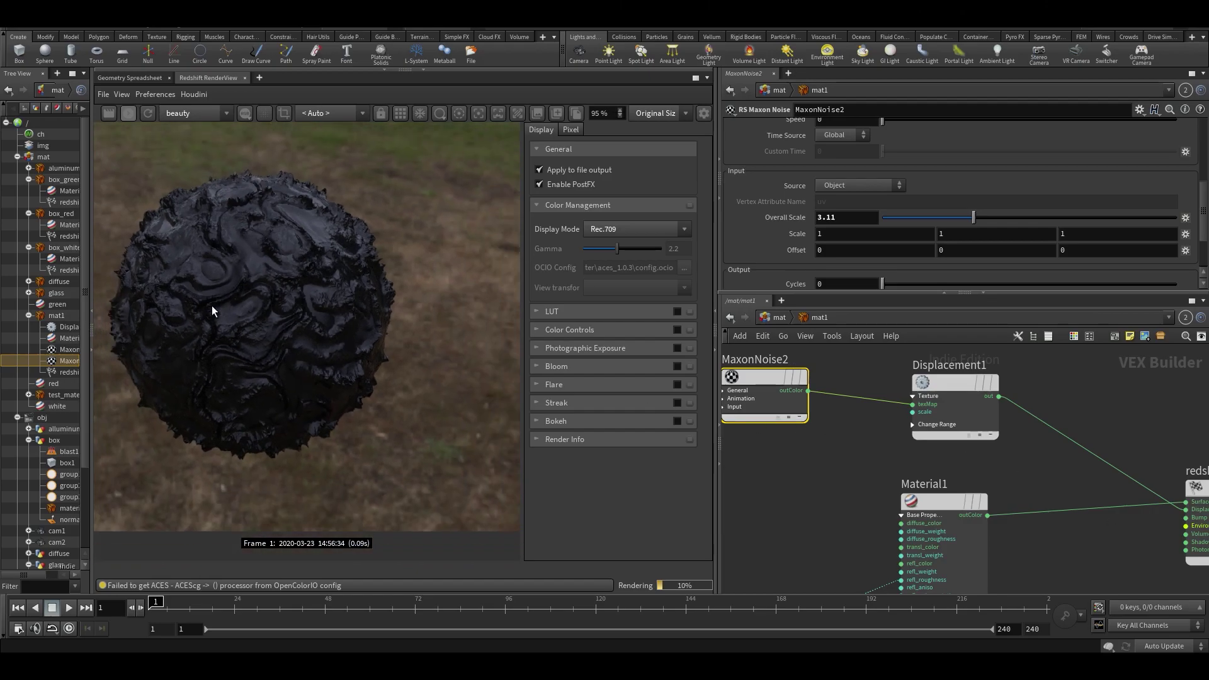
Step: Bring back the object-level panes and set sphere1's Minimum Edge Length to 2 and Maximum Subdivisions to 7
{"action": "left_click", "coordinate": [719, 425]}
{"action": "left_click_drag", "start_coordinate": [799, 466], "coordinate": [886, 370]}
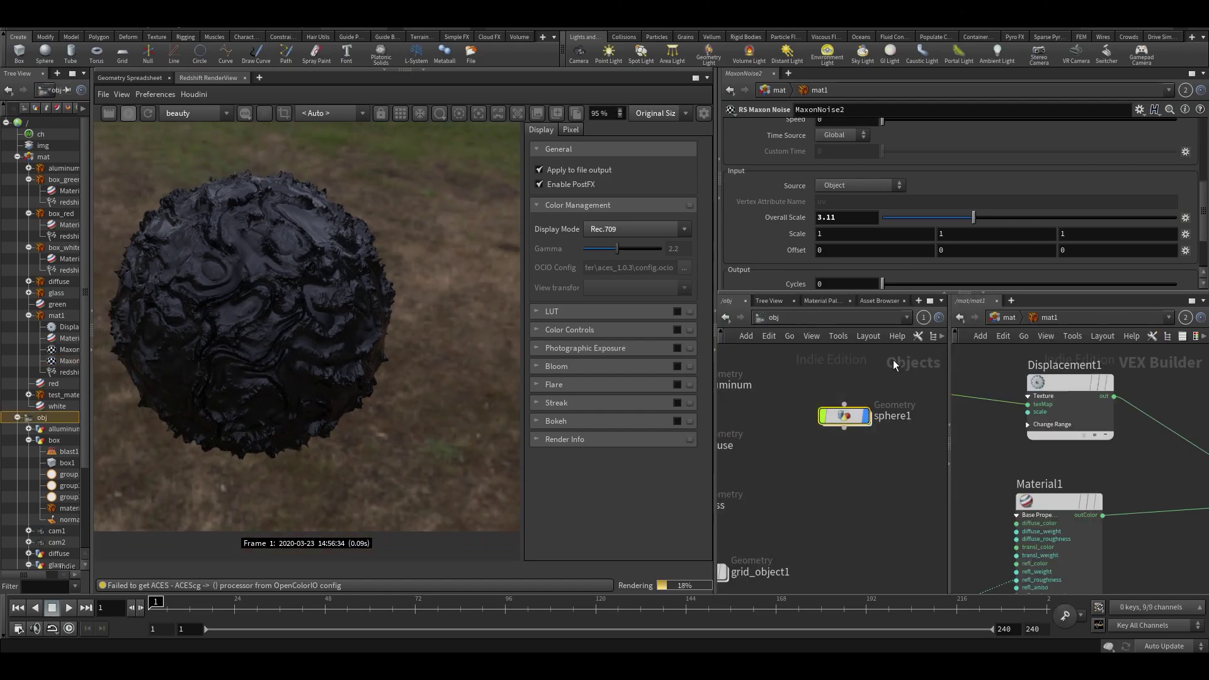
{"action": "left_click", "coordinate": [721, 163]}
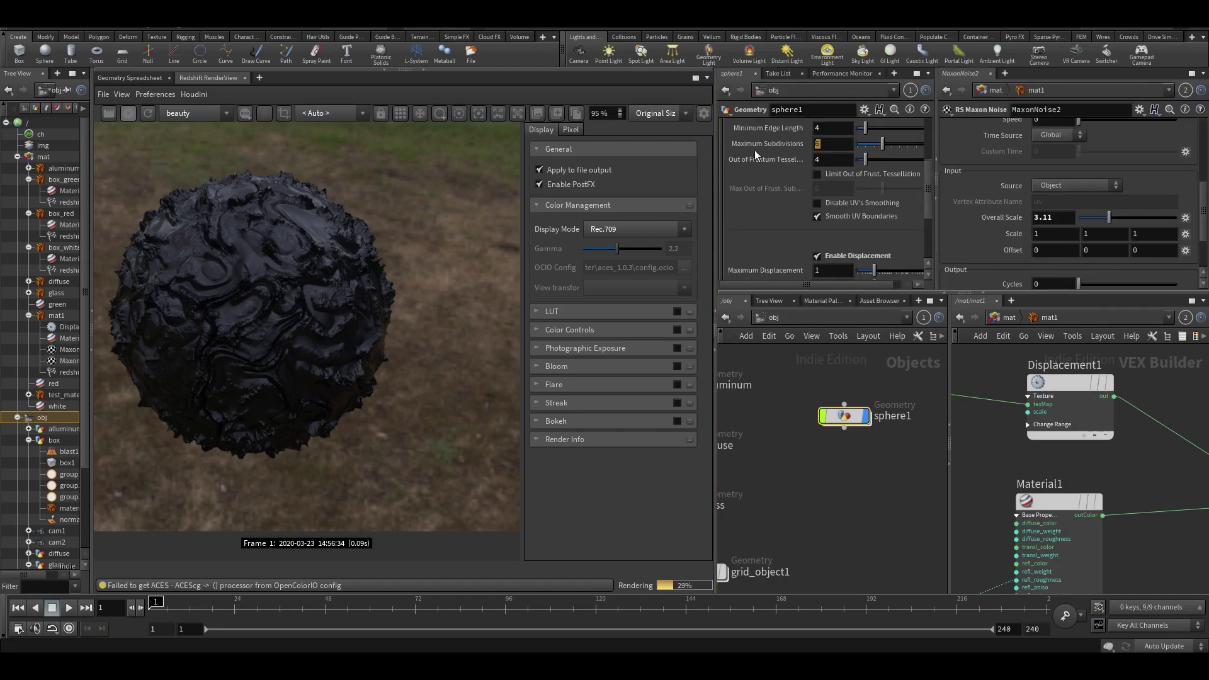
{"action": "left_click", "coordinate": [824, 128]}
{"action": "type", "text": "2"}
{"action": "key", "text": "Return"}
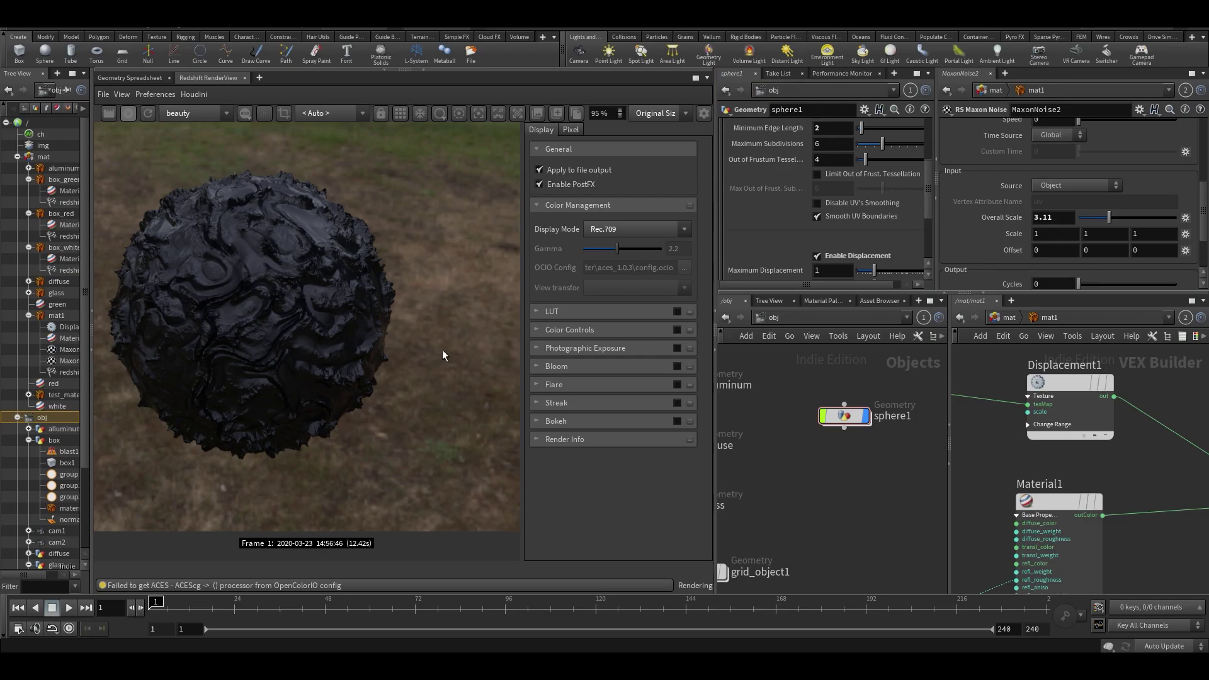
{"action": "left_click", "coordinate": [830, 144]}
{"action": "type", "text": "7"}
{"action": "key", "text": "Return"}
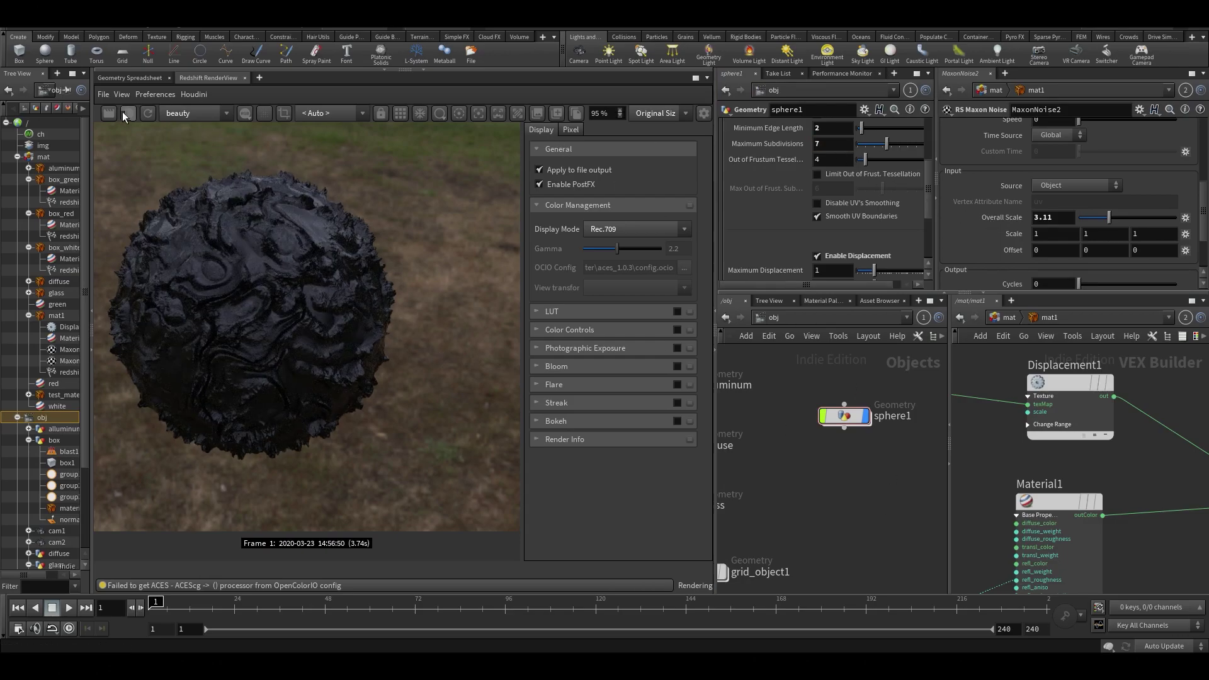
Step: Refresh the Redshift render and examine the displacement detail on the sphere
{"action": "left_click", "coordinate": [146, 115]}
{"action": "scroll", "coordinate": [291, 295], "scroll_direction": "down", "scroll_amount": 2}
{"action": "scroll", "coordinate": [258, 265], "scroll_direction": "up", "scroll_amount": 3}
{"action": "scroll", "coordinate": [255, 251], "scroll_direction": "down", "scroll_amount": 3}
{"action": "left_click_drag", "start_coordinate": [278, 277], "coordinate": [330, 286]}
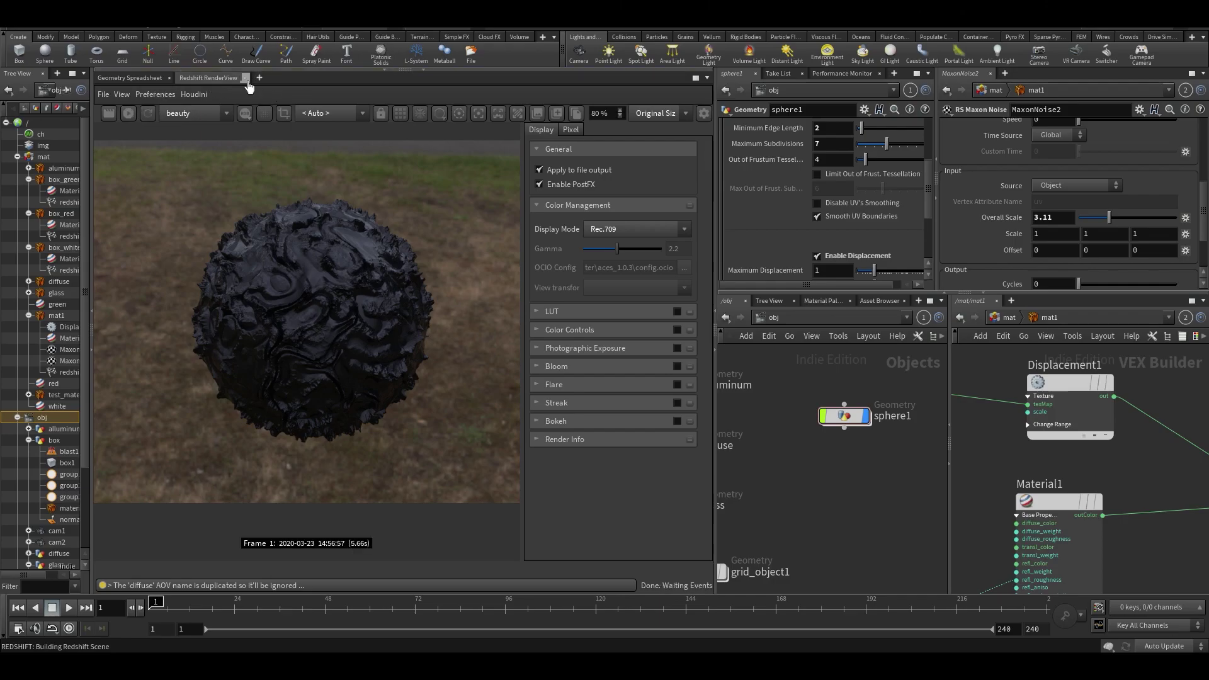
Step: Restore the Scene View in place of the render view, save the scene, and widen the parameter and network panes
{"action": "left_click", "coordinate": [384, 70]}
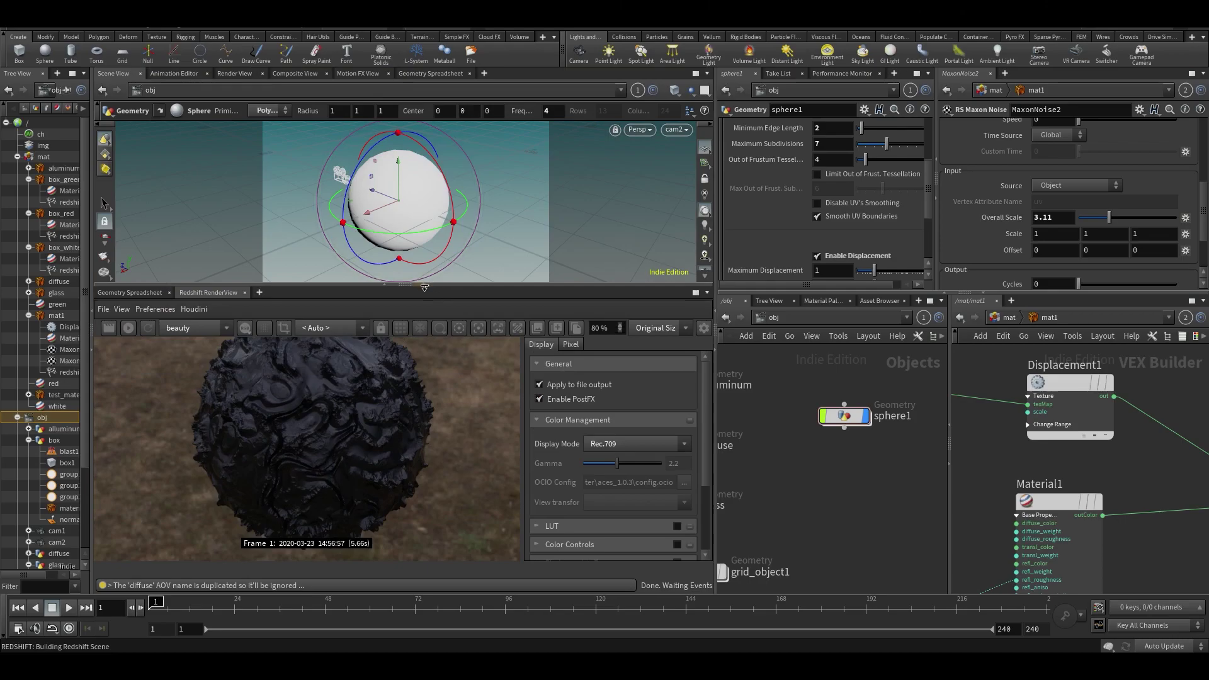
{"action": "left_click", "coordinate": [424, 287]}
{"action": "key", "text": "ctrl+s"}
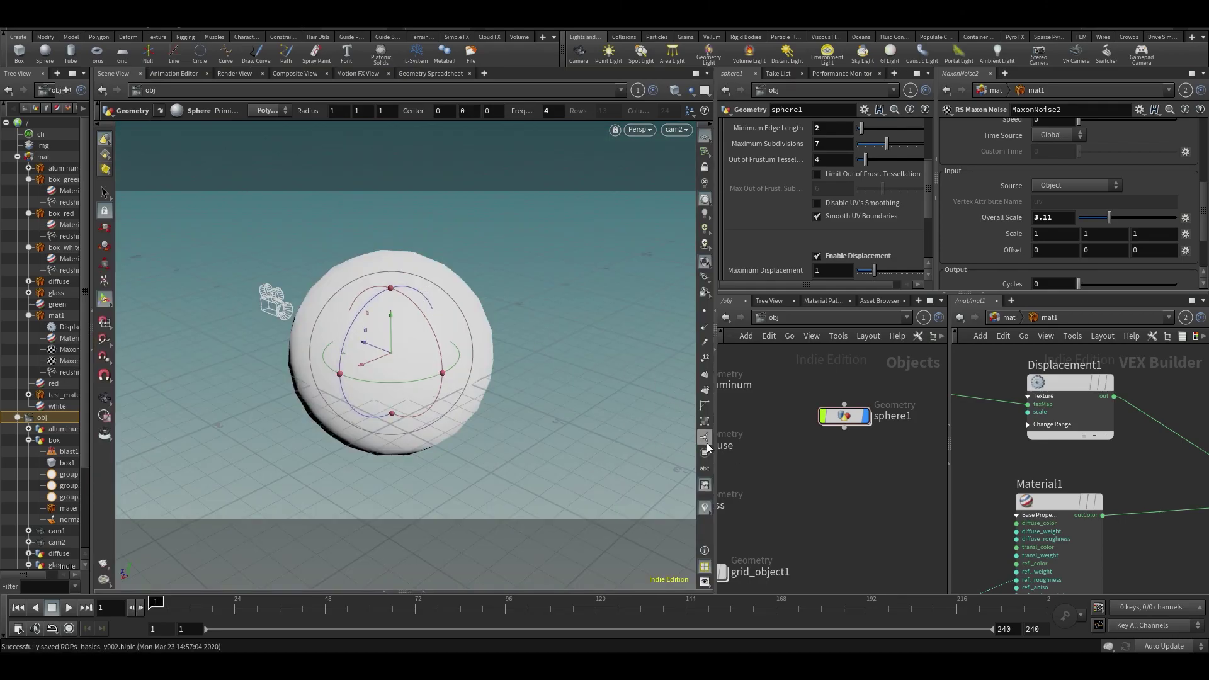
{"action": "left_click_drag", "start_coordinate": [716, 454], "coordinate": [529, 461]}
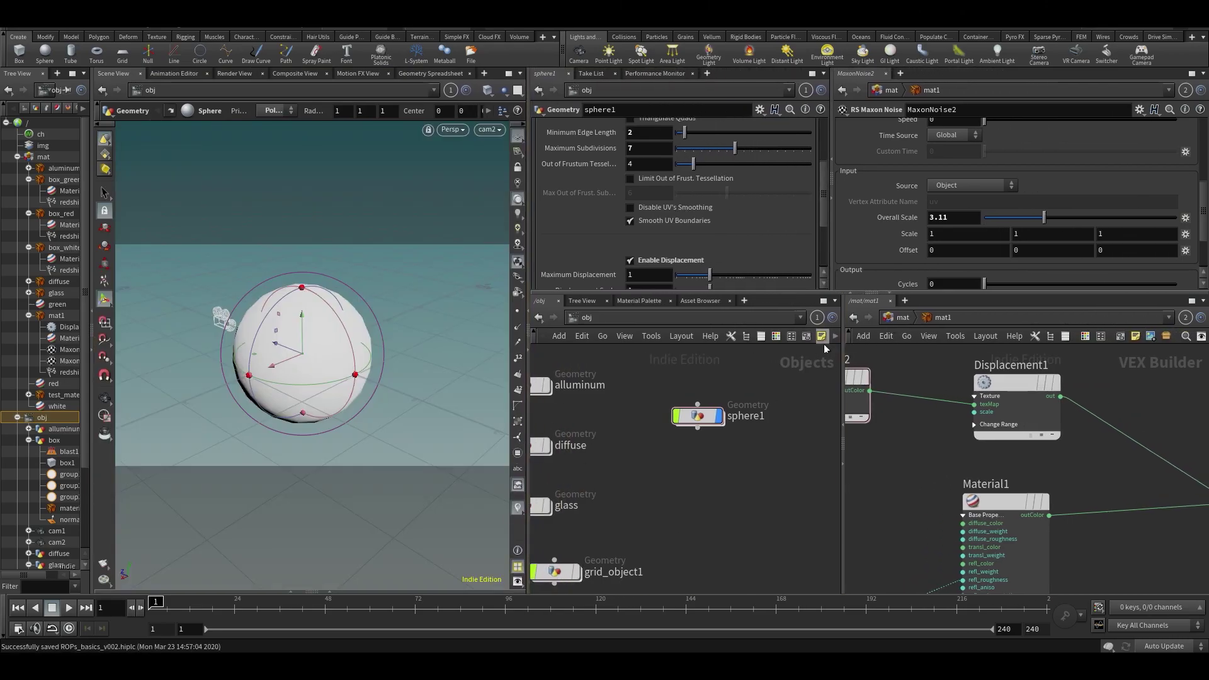
{"action": "left_click_drag", "start_coordinate": [844, 464], "coordinate": [763, 464]}
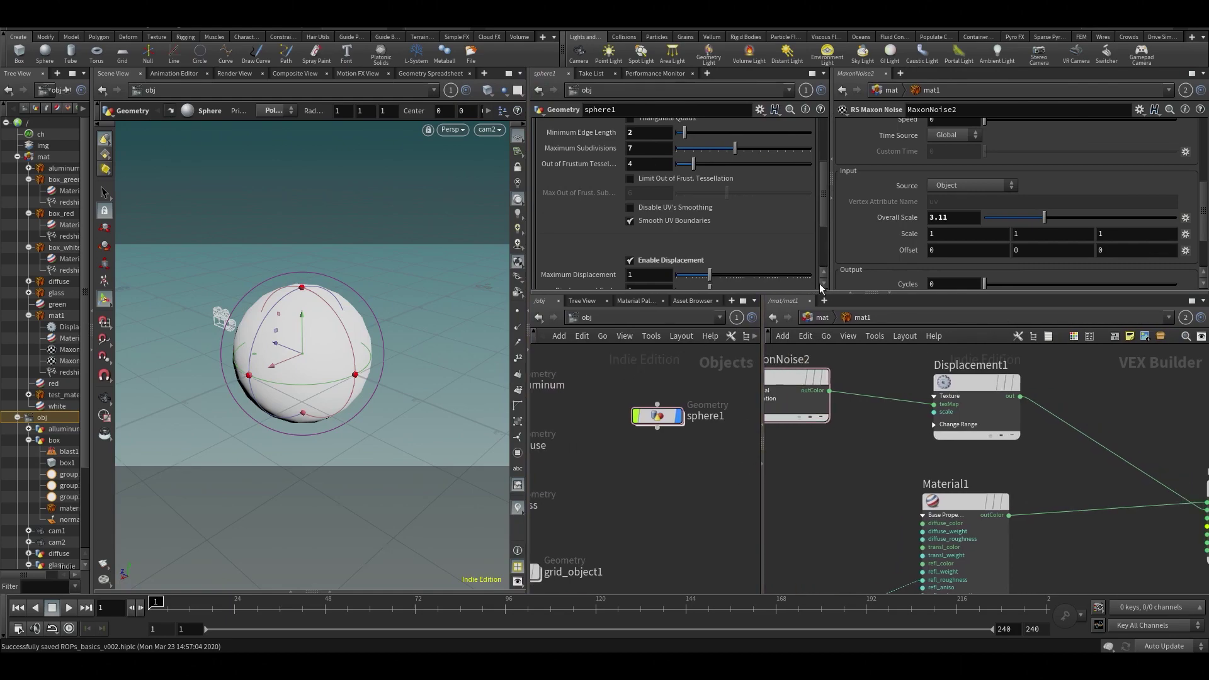